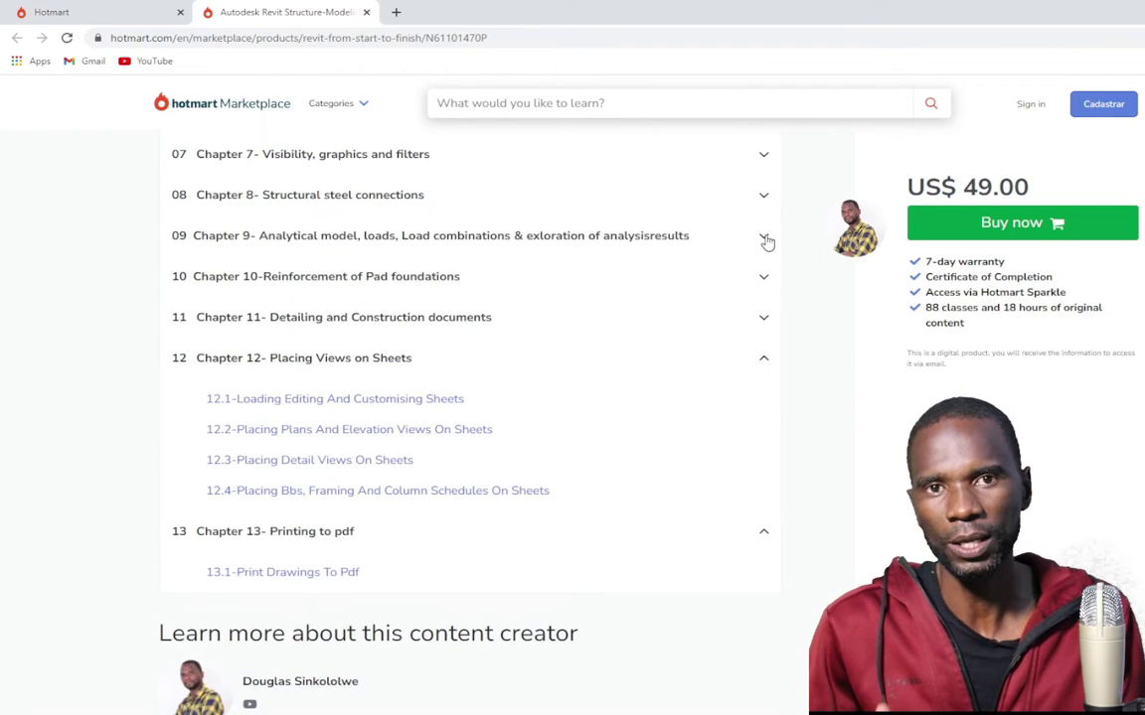
Look through the Revit structure course page, covering its chapter list and the creator's other products
{"action": "left_click", "coordinate": [764, 237]}
{"action": "scroll", "coordinate": [402, 380], "scroll_direction": "down", "scroll_amount": 15}
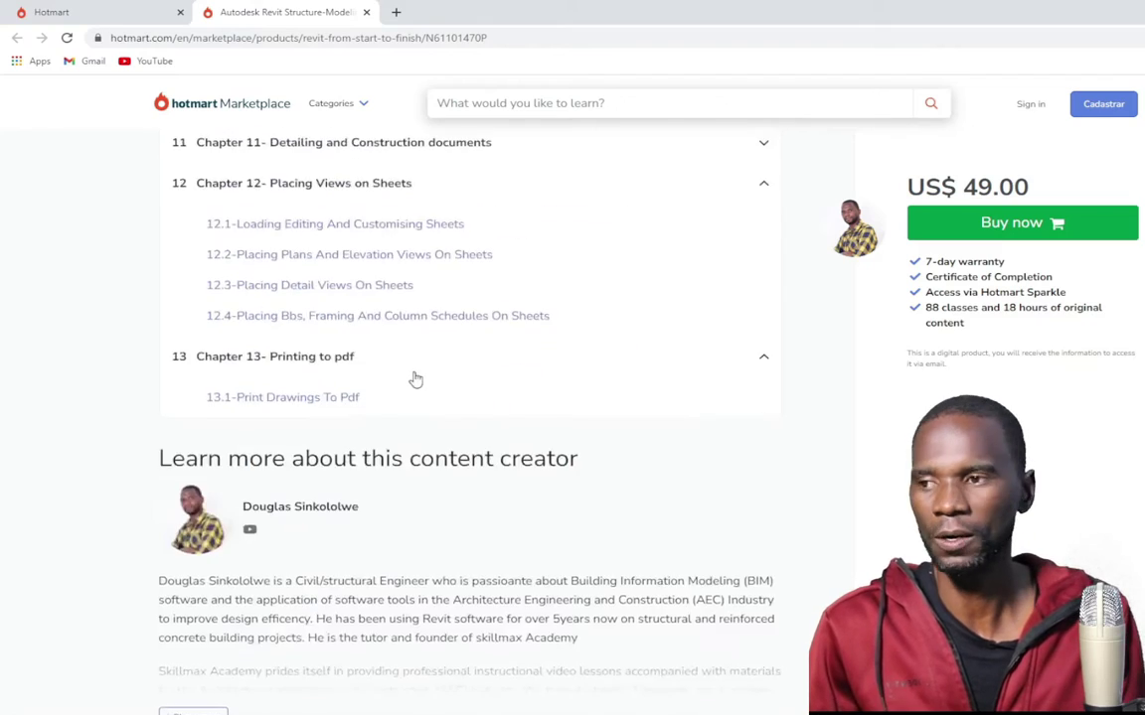
{"action": "scroll", "coordinate": [421, 388], "scroll_direction": "down", "scroll_amount": 2}
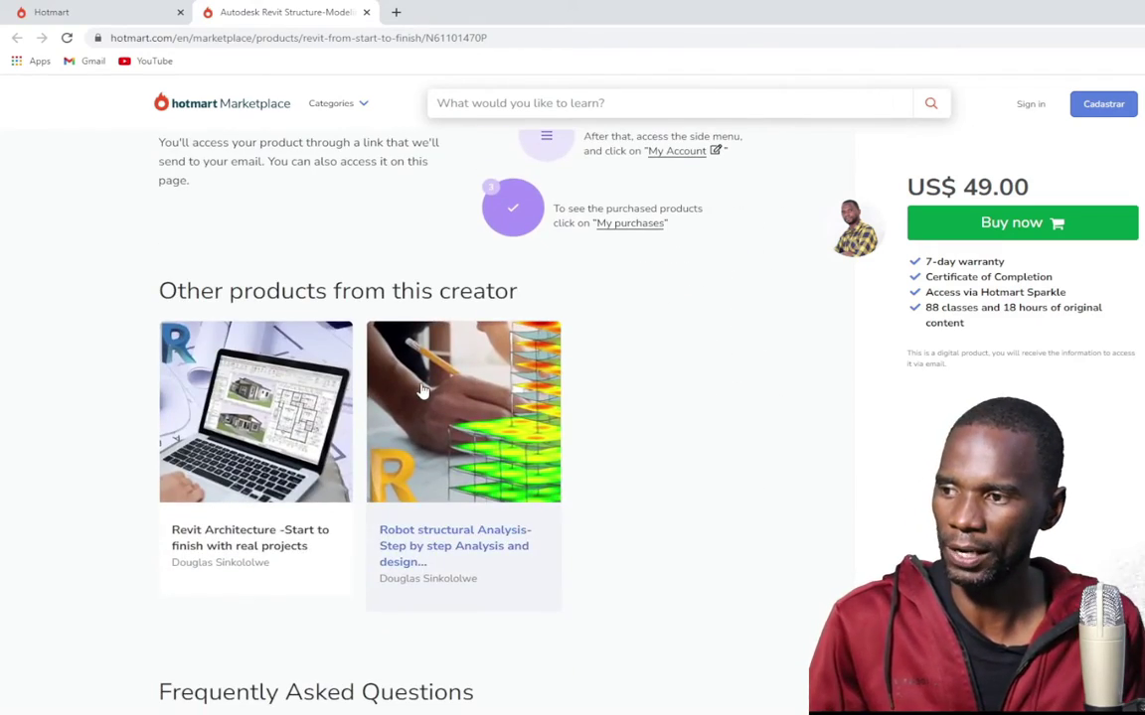
{"action": "scroll", "coordinate": [480, 492], "scroll_direction": "up", "scroll_amount": 4}
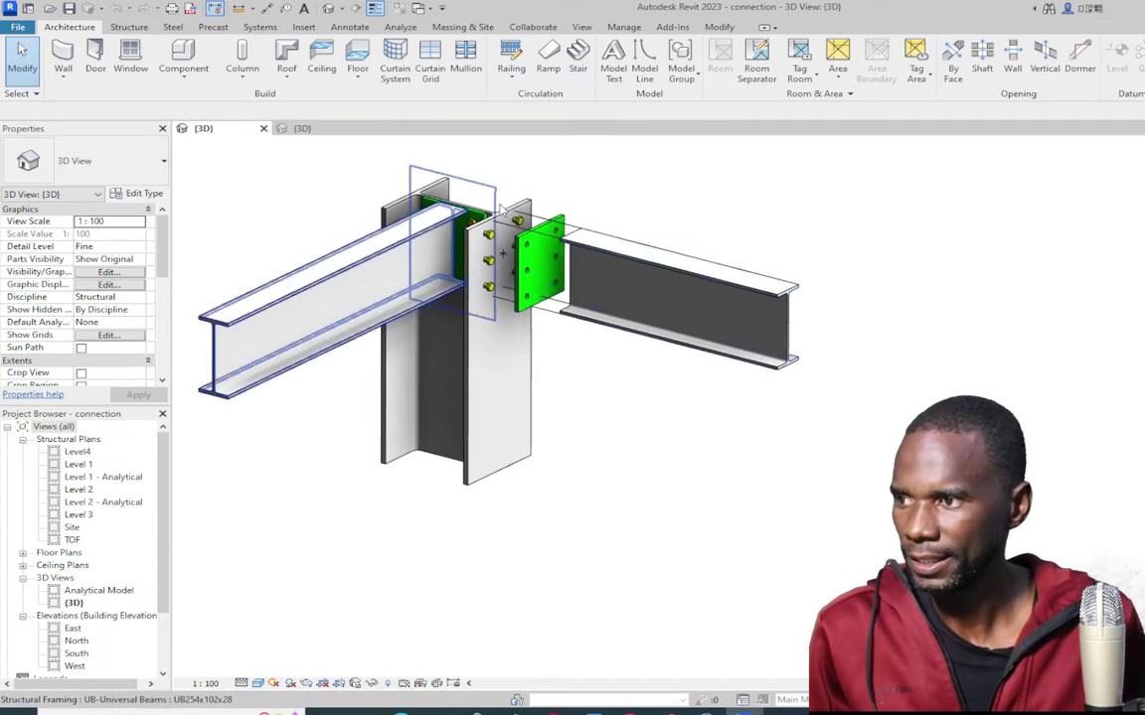
Switch to Revit and examine the exploded beam-to-column connection with its plates and bolts in the connection model
{"action": "scroll", "coordinate": [502, 210], "scroll_direction": "up", "scroll_amount": 3}
{"action": "scroll", "coordinate": [504, 215], "scroll_direction": "down", "scroll_amount": 6}
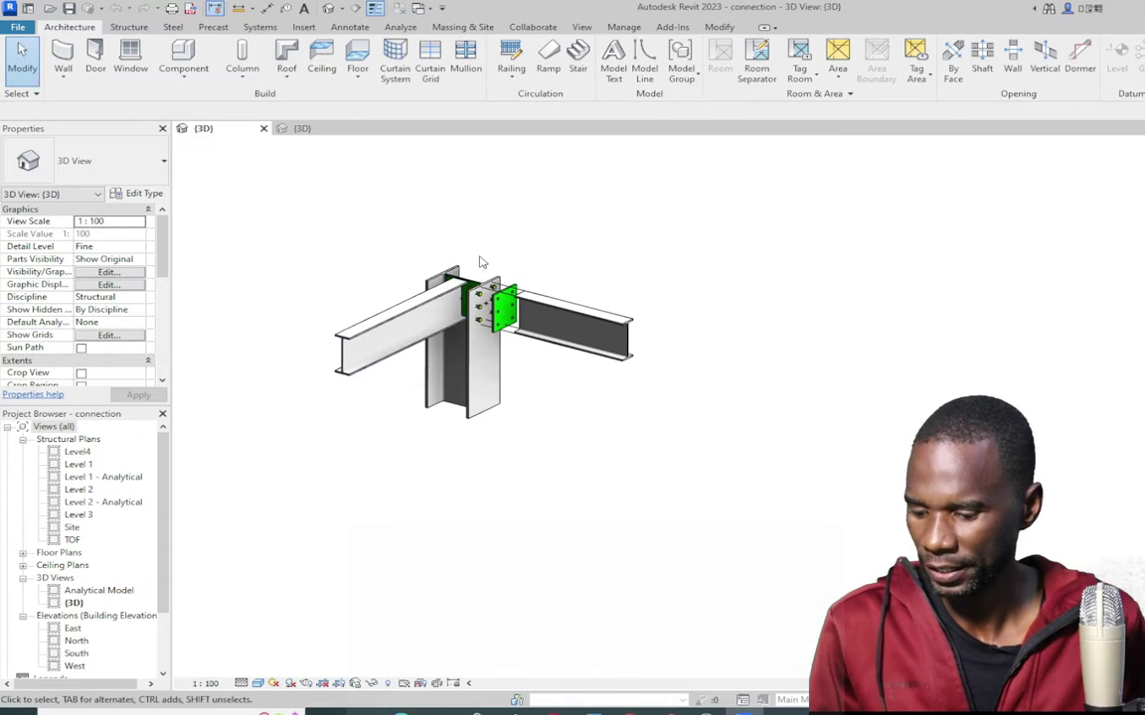
{"action": "mouse_move", "coordinate": [480, 262]}
{"action": "middle_mouse_down", "text": "shift"}
{"action": "mouse_move", "coordinate": [439, 237]}
{"action": "mouse_move", "coordinate": [570, 202]}
{"action": "mouse_move", "coordinate": [396, 254]}
{"action": "mouse_move", "coordinate": [461, 257]}
{"action": "middle_mouse_up", "text": "shift"}
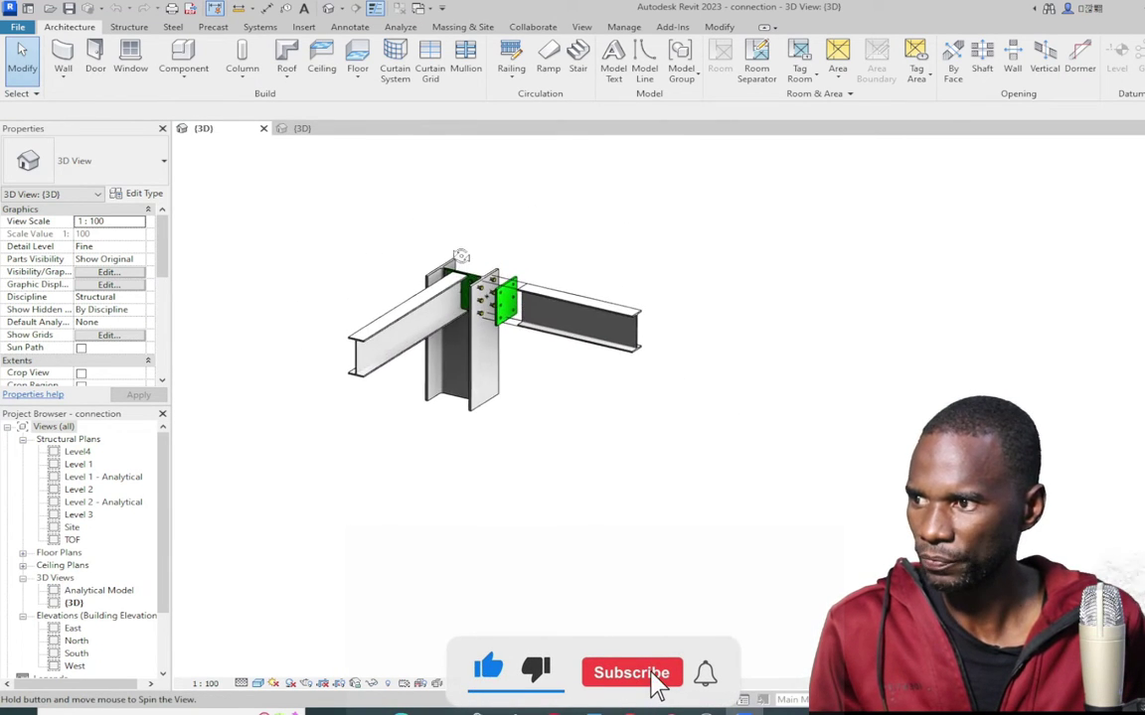
{"action": "scroll", "coordinate": [463, 260], "scroll_direction": "up", "scroll_amount": 5}
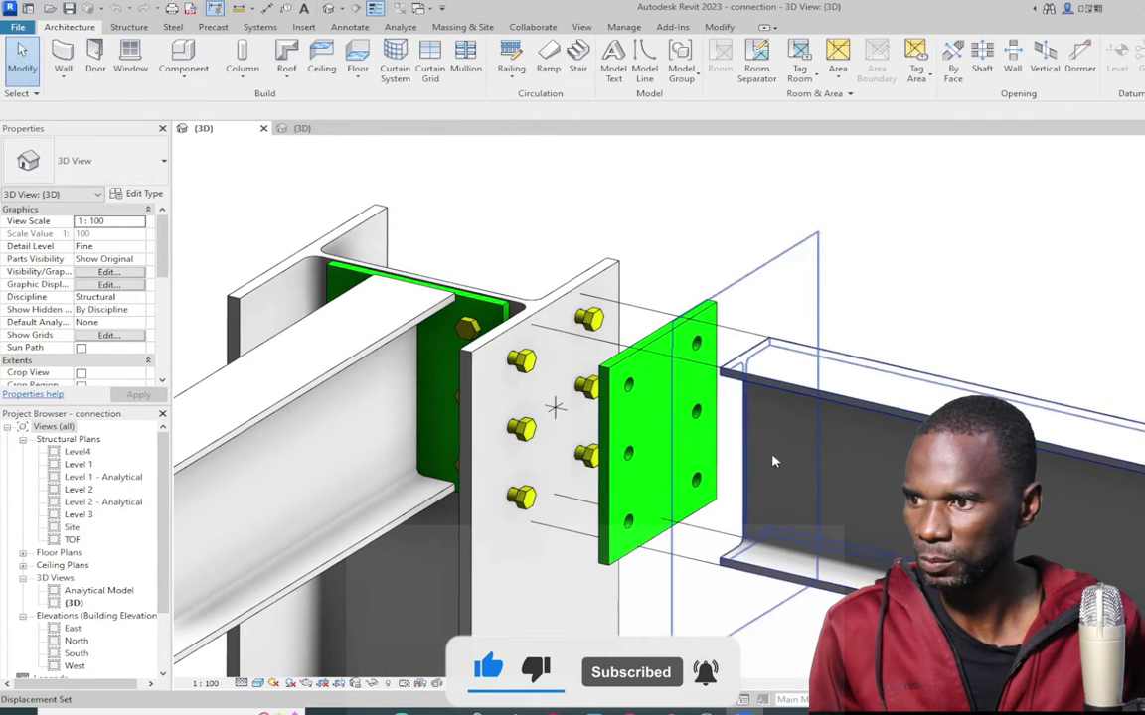
{"action": "scroll", "coordinate": [774, 460], "scroll_direction": "down", "scroll_amount": 4}
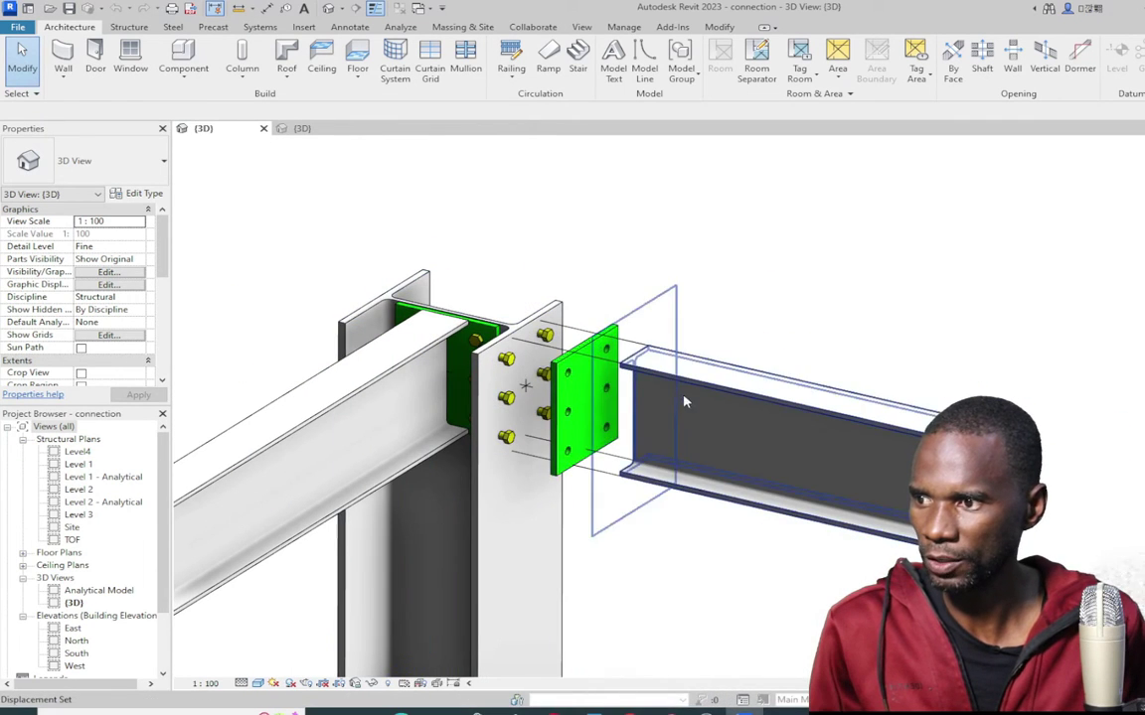
{"action": "scroll", "coordinate": [647, 280], "scroll_direction": "down", "scroll_amount": 3}
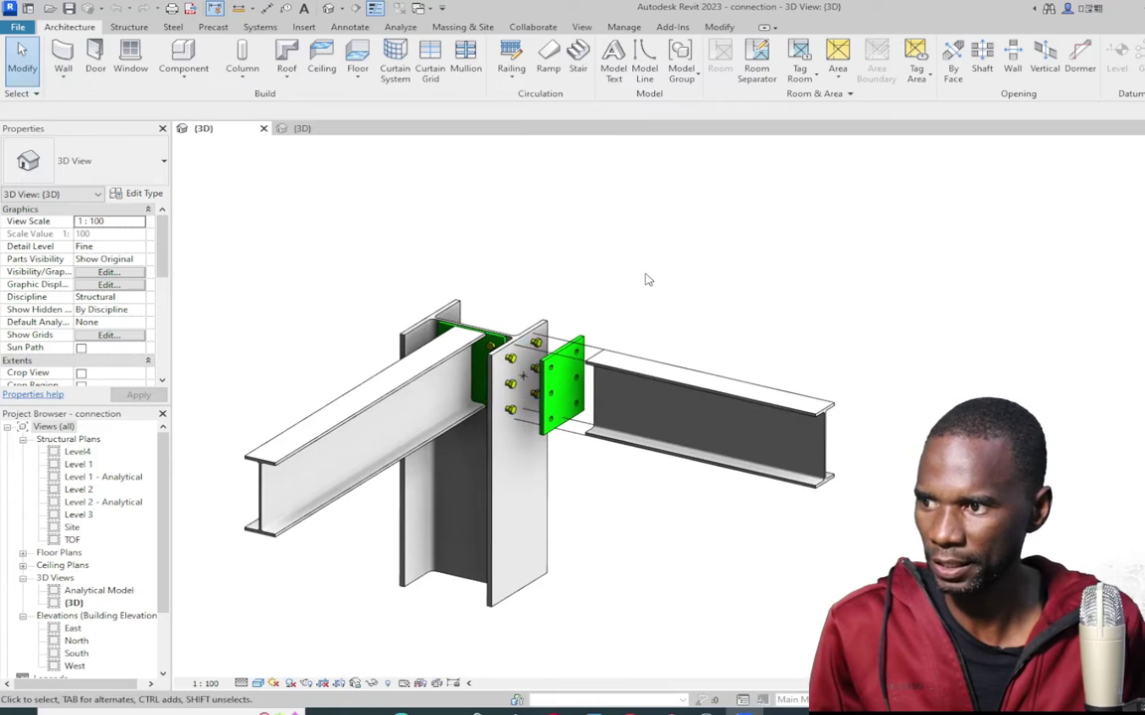
{"action": "middle_click_drag", "start_coordinate": [647, 280], "coordinate": [563, 286], "text": "shift"}
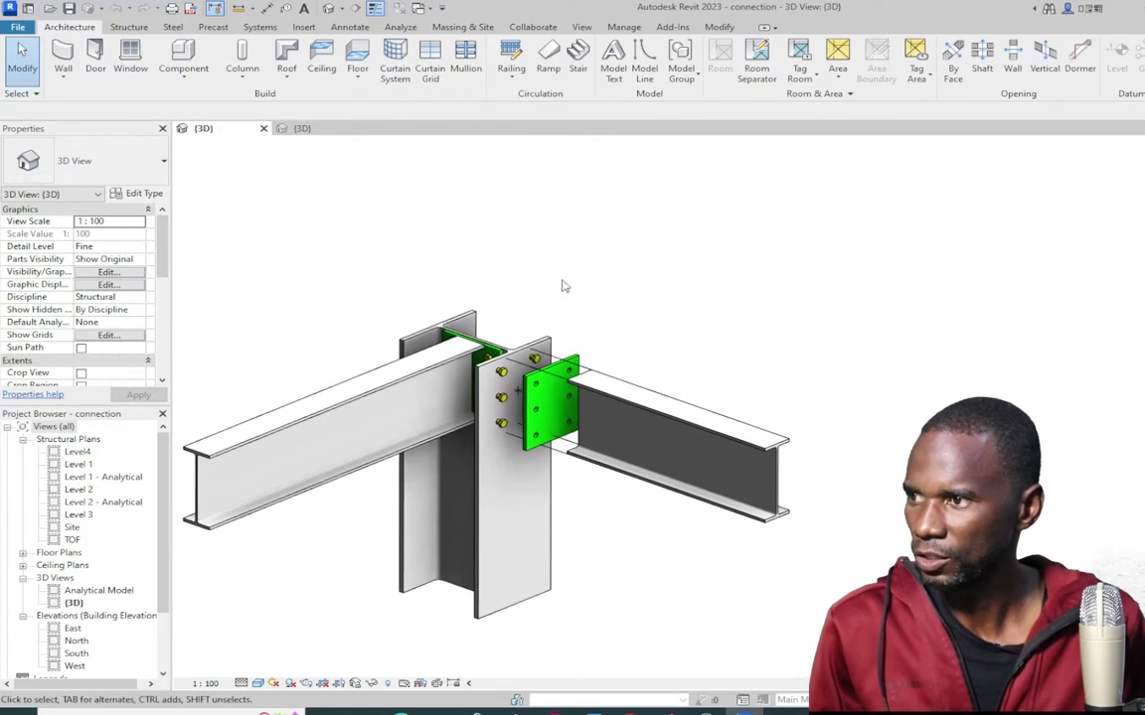
Compare the full steel frame in the steel model tutorial project with the exploded connection model
{"action": "left_click", "coordinate": [290, 131]}
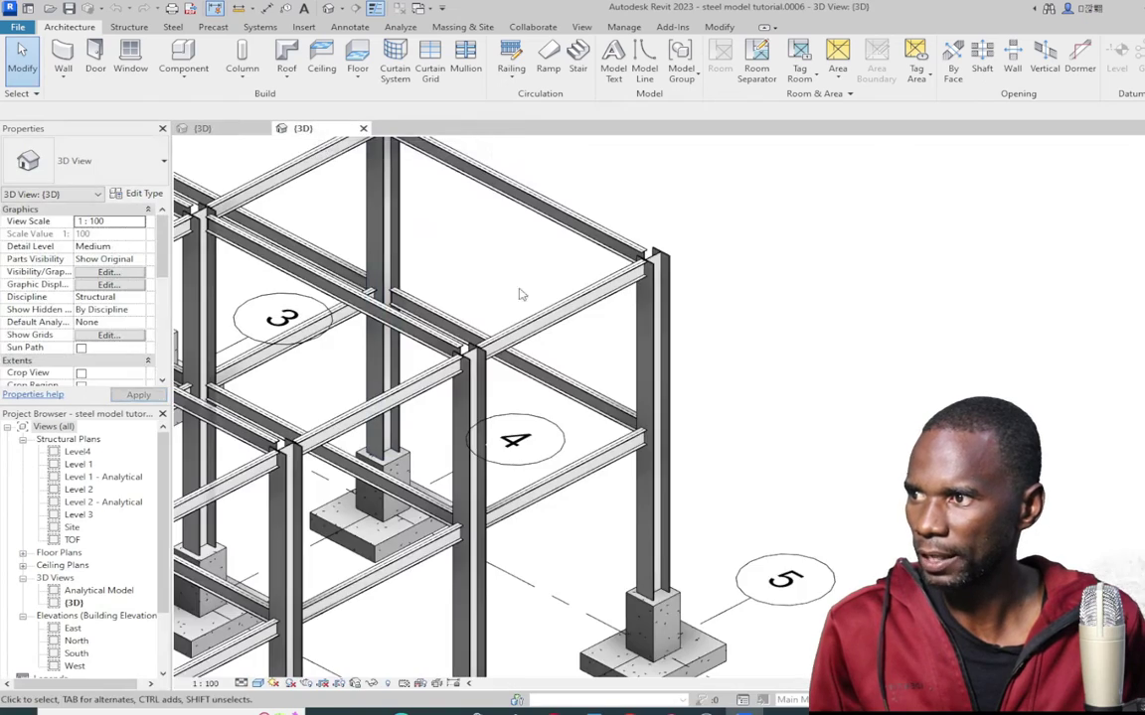
{"action": "scroll", "coordinate": [793, 355], "scroll_direction": "down", "scroll_amount": 4}
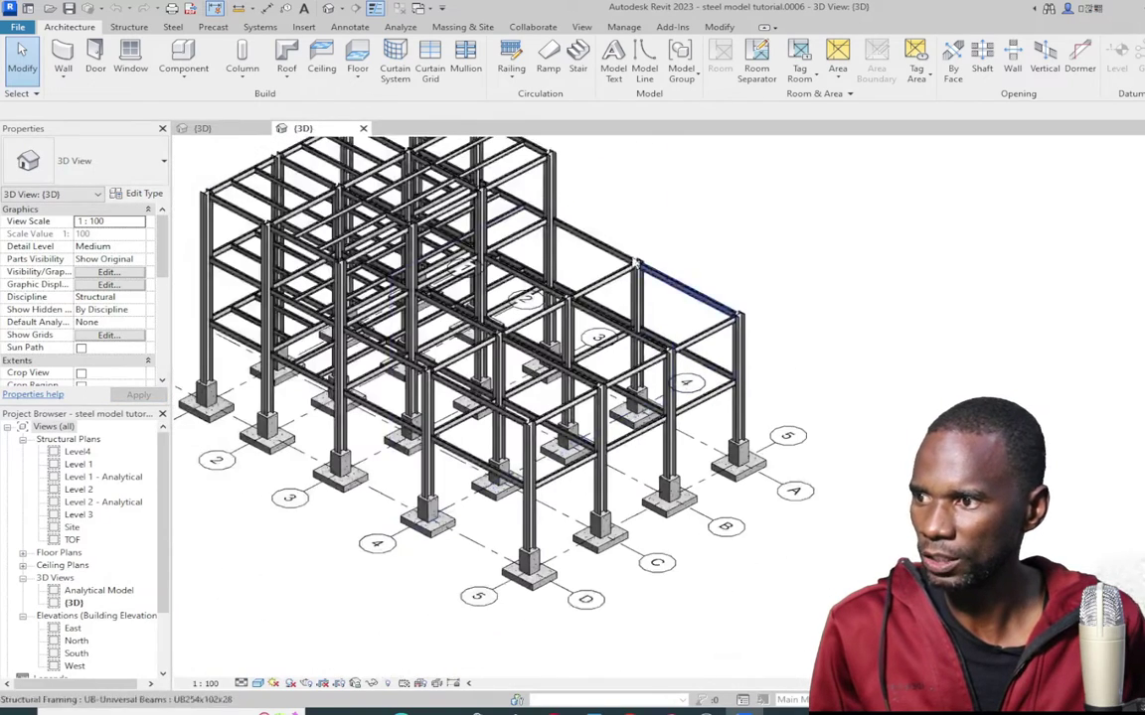
{"action": "left_click", "coordinate": [213, 134]}
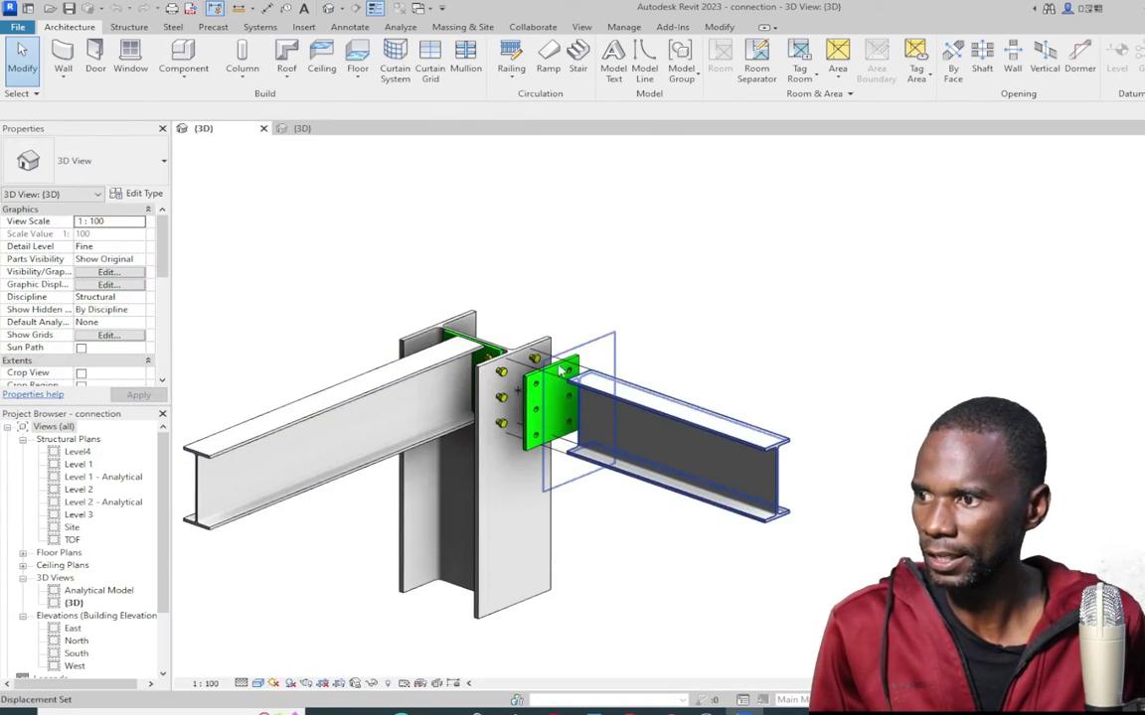
In the steel model's 3D view, isolate the corner column at grid A-5 and its two uppermost beams with a Selection Box
{"action": "left_click", "coordinate": [305, 129]}
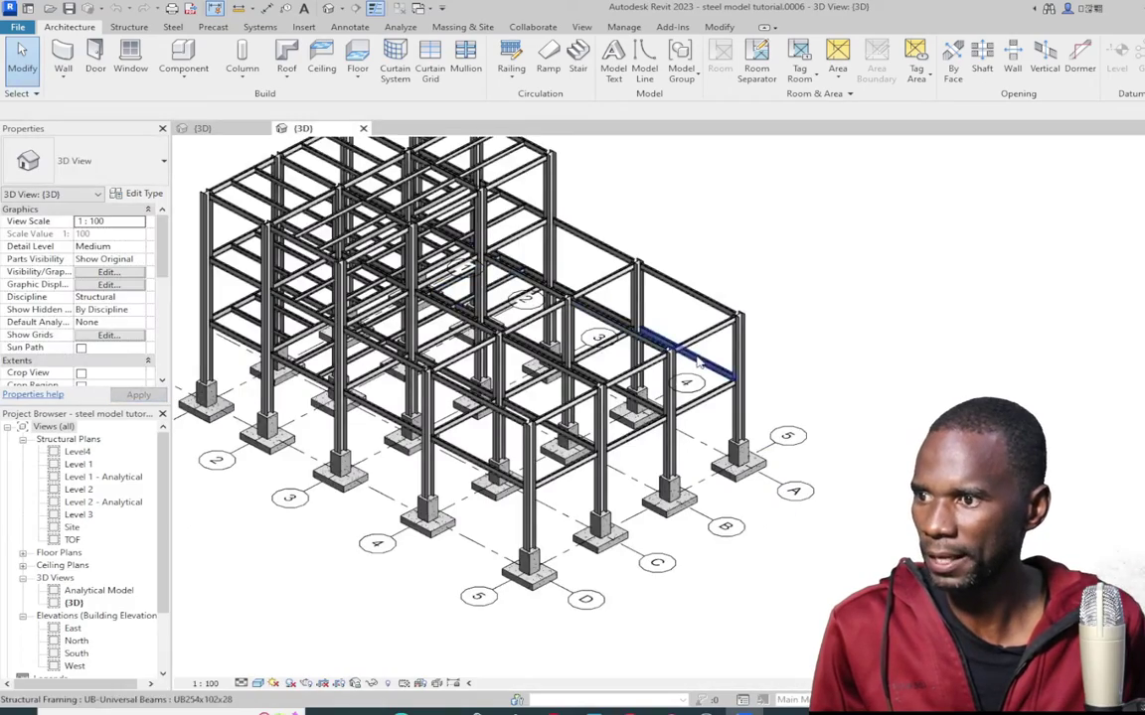
{"action": "scroll", "coordinate": [743, 338], "scroll_direction": "up", "scroll_amount": 3}
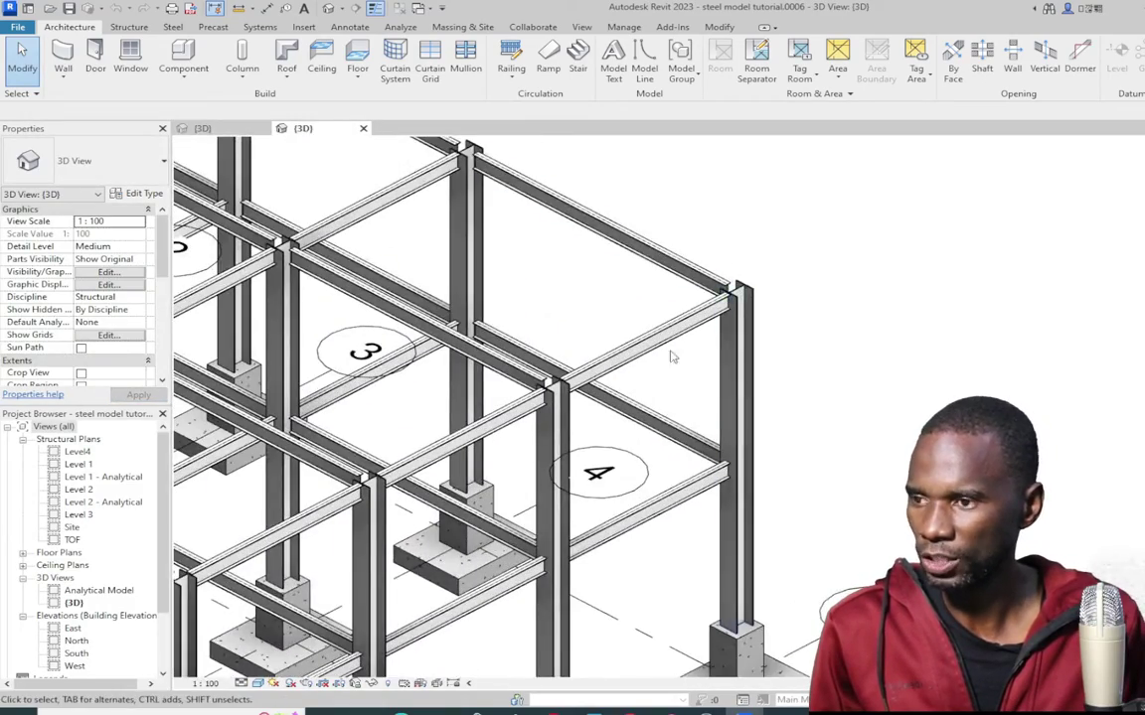
{"action": "scroll", "coordinate": [657, 354], "scroll_direction": "down", "scroll_amount": 3}
{"action": "scroll", "coordinate": [658, 354], "scroll_direction": "up", "scroll_amount": 5}
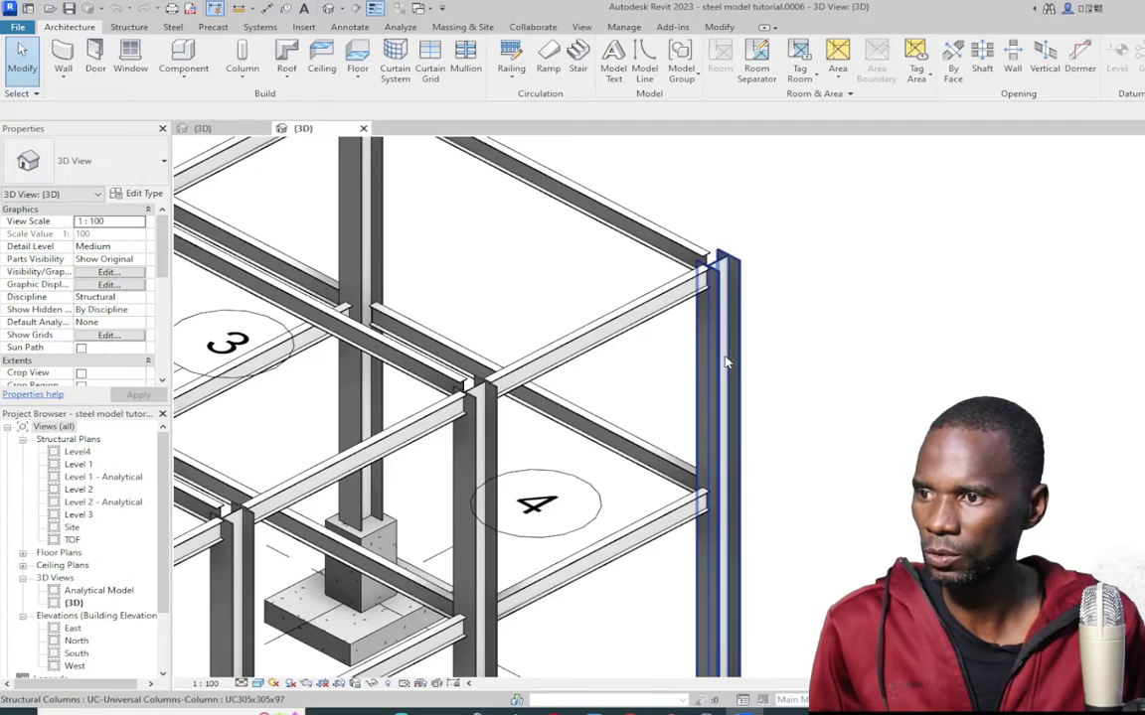
{"action": "left_click", "coordinate": [807, 274]}
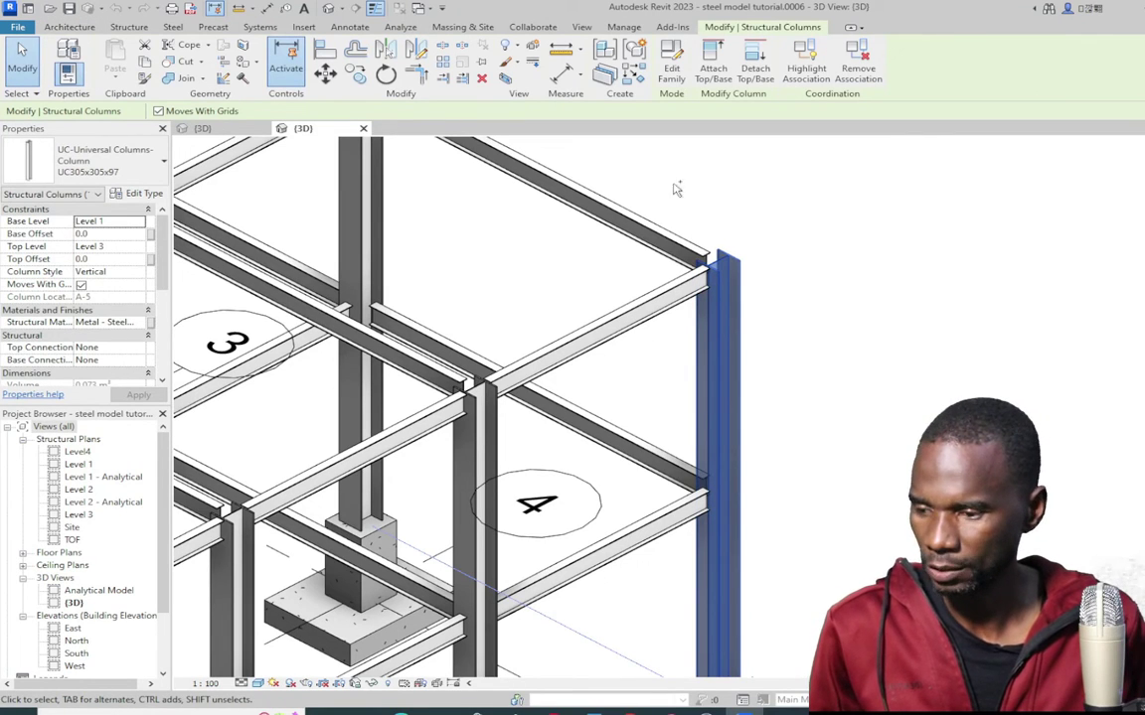
{"action": "left_click", "coordinate": [574, 194], "text": "ctrl"}
{"action": "left_click", "coordinate": [722, 275], "text": "ctrl"}
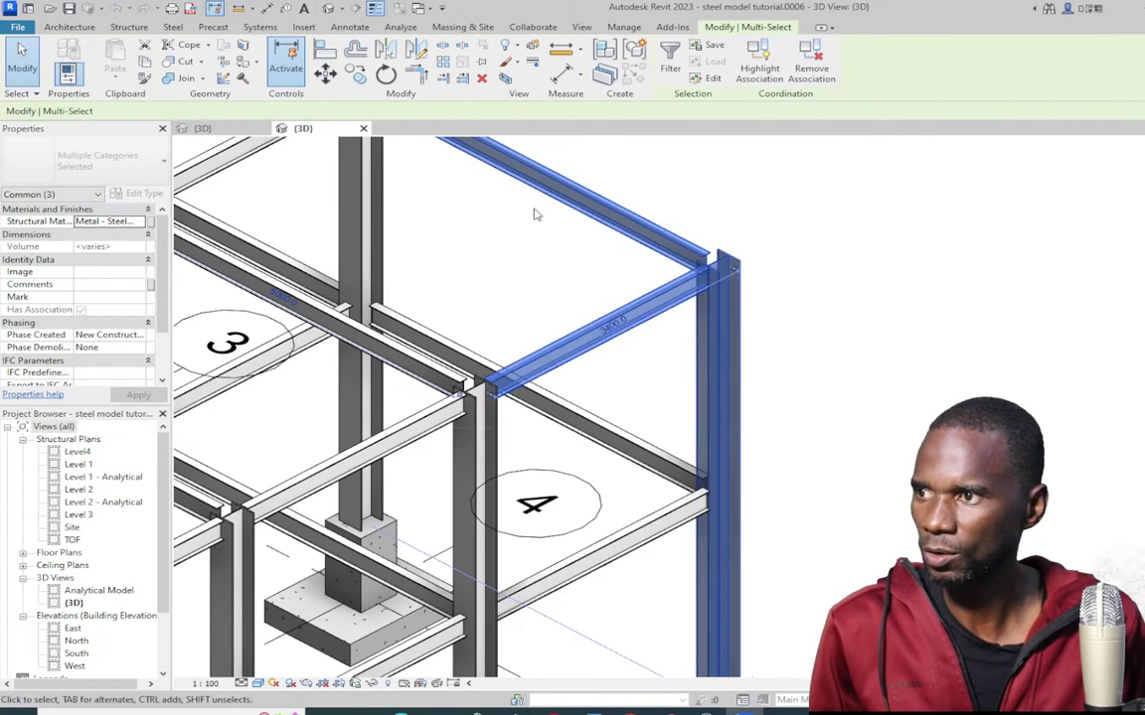
{"action": "left_click", "coordinate": [505, 78]}
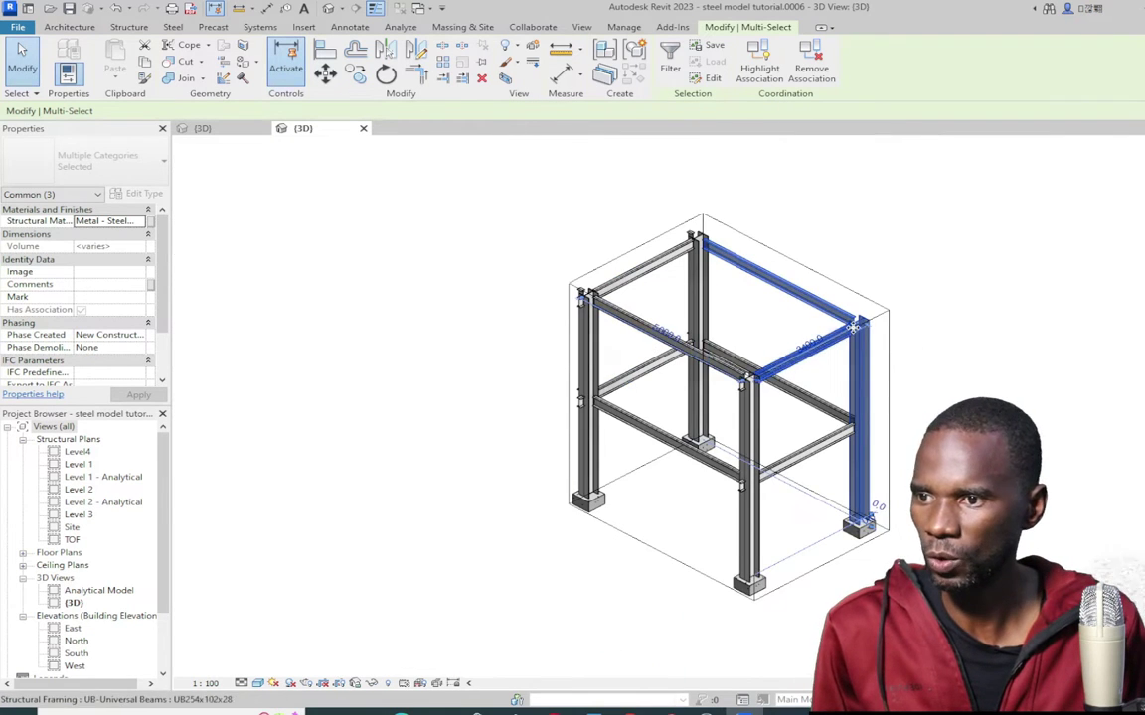
Shrink the section box from two sides and from below so it encloses only the upper joint of the A-5 corner column
{"action": "scroll", "coordinate": [536, 356], "scroll_direction": "up", "scroll_amount": 3}
{"action": "scroll", "coordinate": [536, 356], "scroll_direction": "down", "scroll_amount": 5}
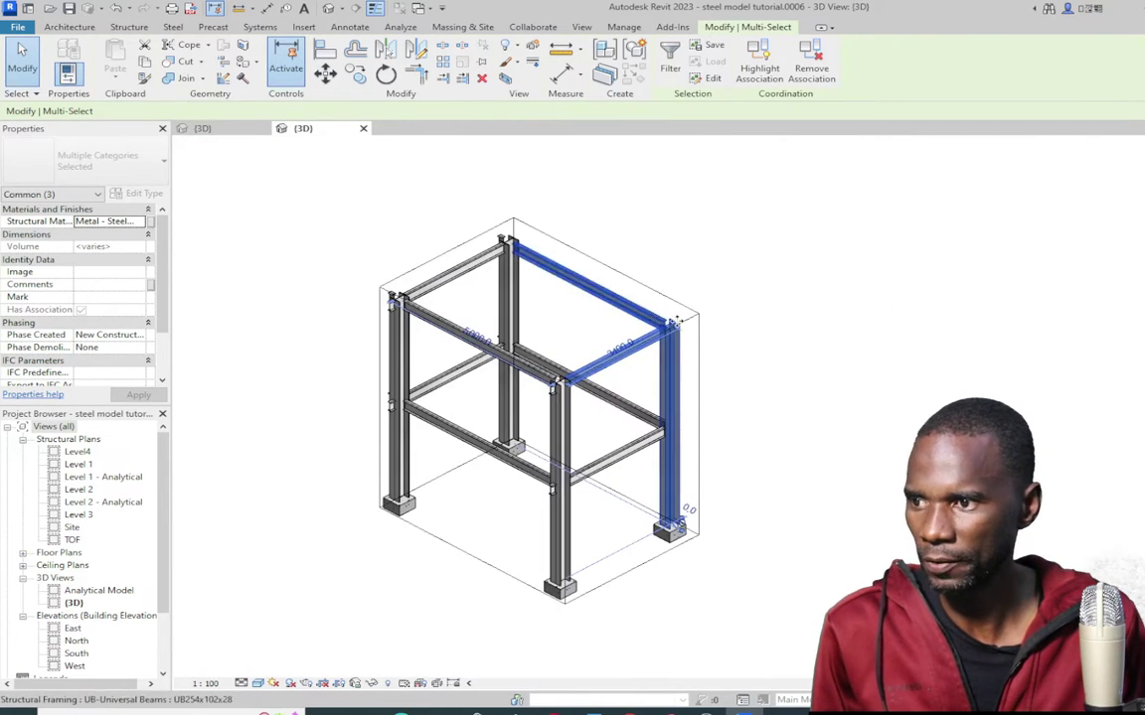
{"action": "left_click", "coordinate": [434, 278]}
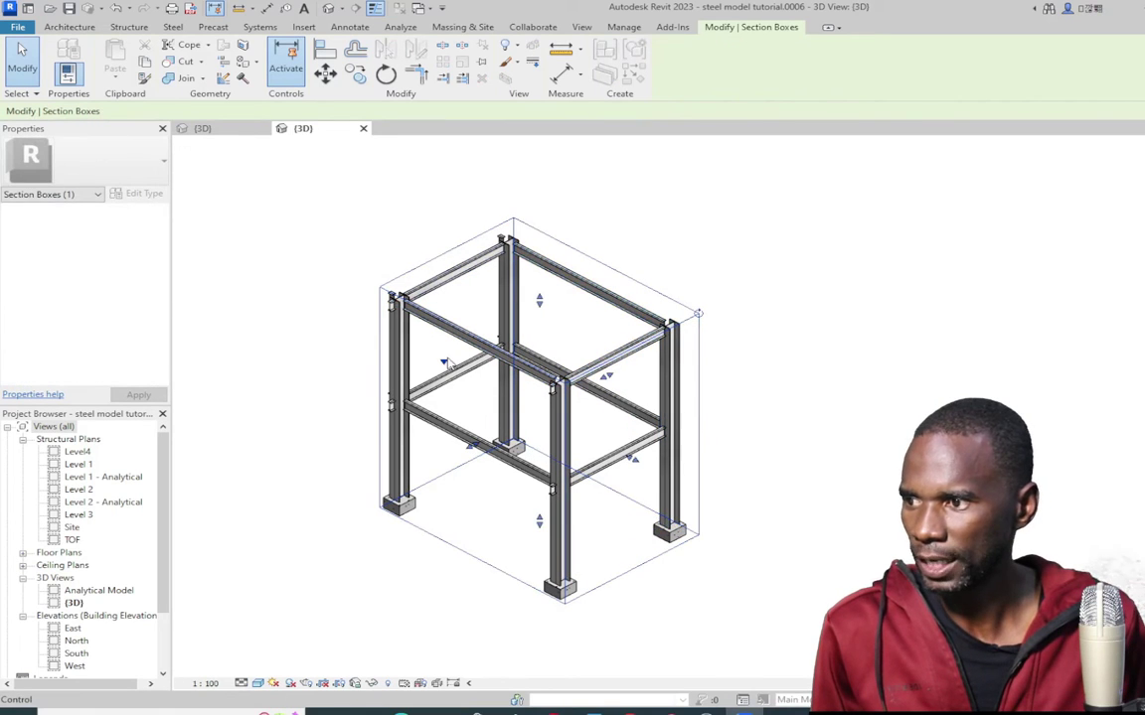
{"action": "left_click_drag", "start_coordinate": [449, 366], "coordinate": [521, 400]}
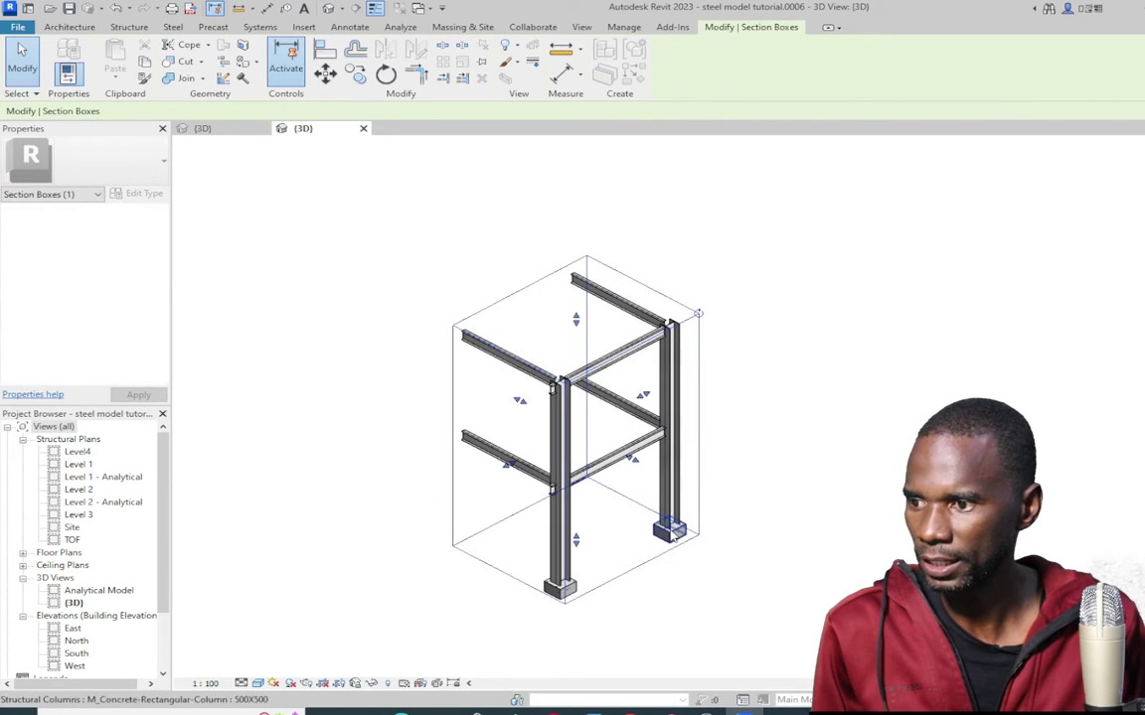
{"action": "left_click_drag", "start_coordinate": [507, 464], "coordinate": [597, 416]}
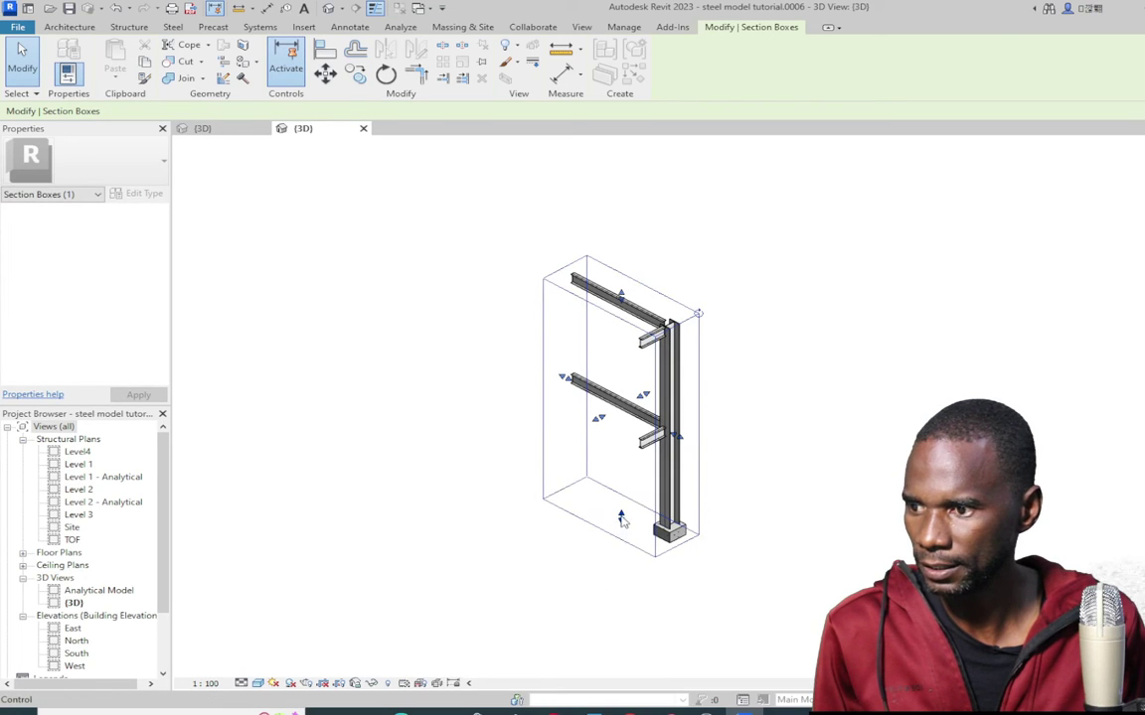
{"action": "left_click_drag", "start_coordinate": [621, 518], "coordinate": [621, 373]}
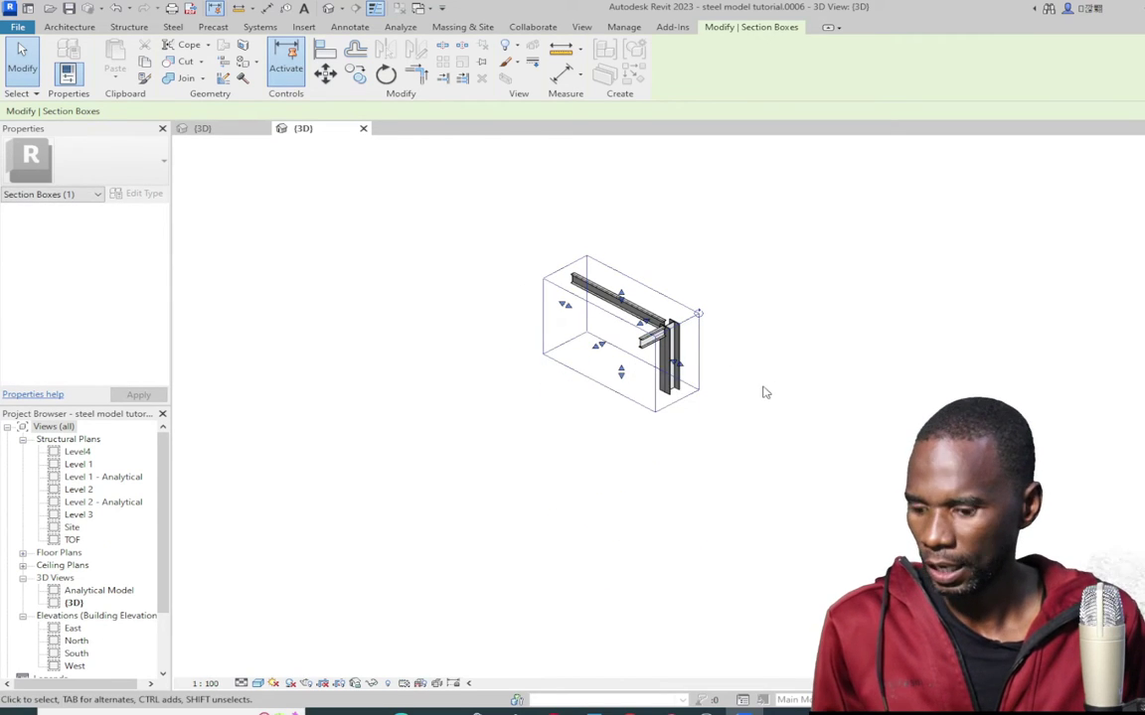
{"action": "scroll", "coordinate": [382, 331], "scroll_direction": "down", "scroll_amount": 2}
{"action": "scroll", "coordinate": [497, 326], "scroll_direction": "up", "scroll_amount": 2}
{"action": "left_click", "coordinate": [646, 325]}
{"action": "scroll", "coordinate": [481, 377], "scroll_direction": "up", "scroll_amount": 2}
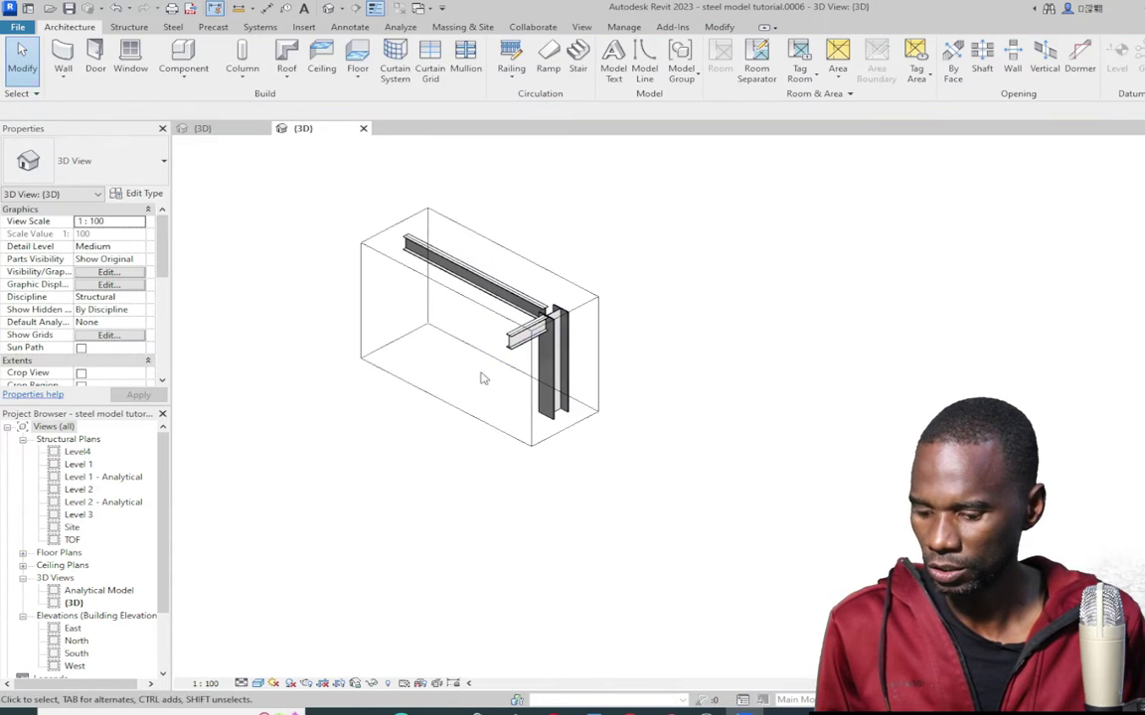
Pull the section box's far face in along the longer beam so only a short beam stub remains beside the column
{"action": "middle_click_drag", "start_coordinate": [481, 377], "coordinate": [397, 377], "text": "shift"}
{"action": "left_click", "coordinate": [364, 341]}
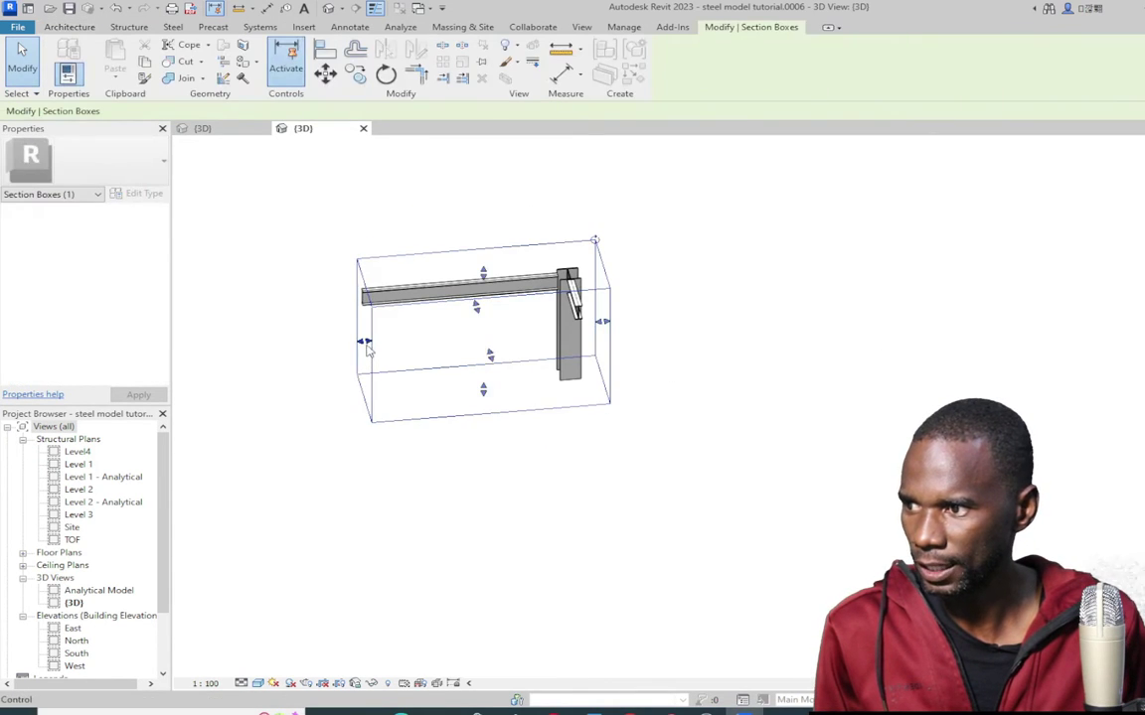
{"action": "left_click_drag", "start_coordinate": [367, 346], "coordinate": [465, 348]}
{"action": "middle_click_drag", "start_coordinate": [689, 340], "coordinate": [800, 256], "text": "shift"}
{"action": "scroll", "coordinate": [795, 312], "scroll_direction": "up", "scroll_amount": 6}
{"action": "left_click", "coordinate": [823, 364]}
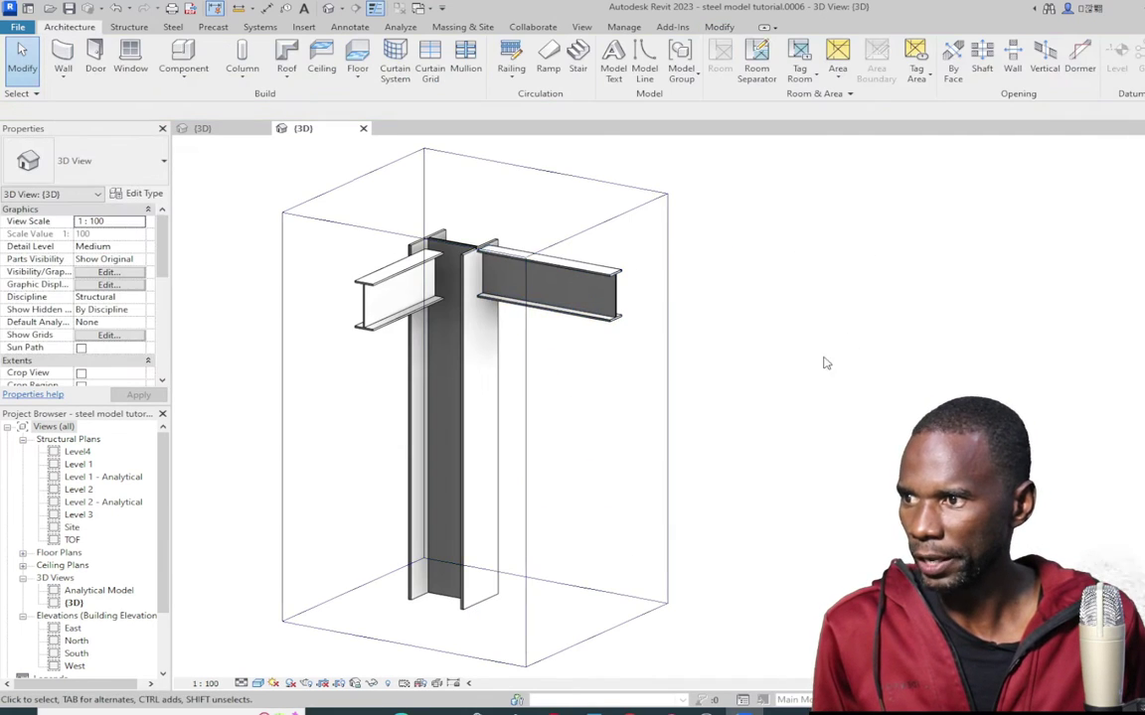
{"action": "middle_click_drag", "start_coordinate": [824, 363], "coordinate": [755, 377], "text": "shift"}
{"action": "scroll", "coordinate": [671, 331], "scroll_direction": "up", "scroll_amount": 3}
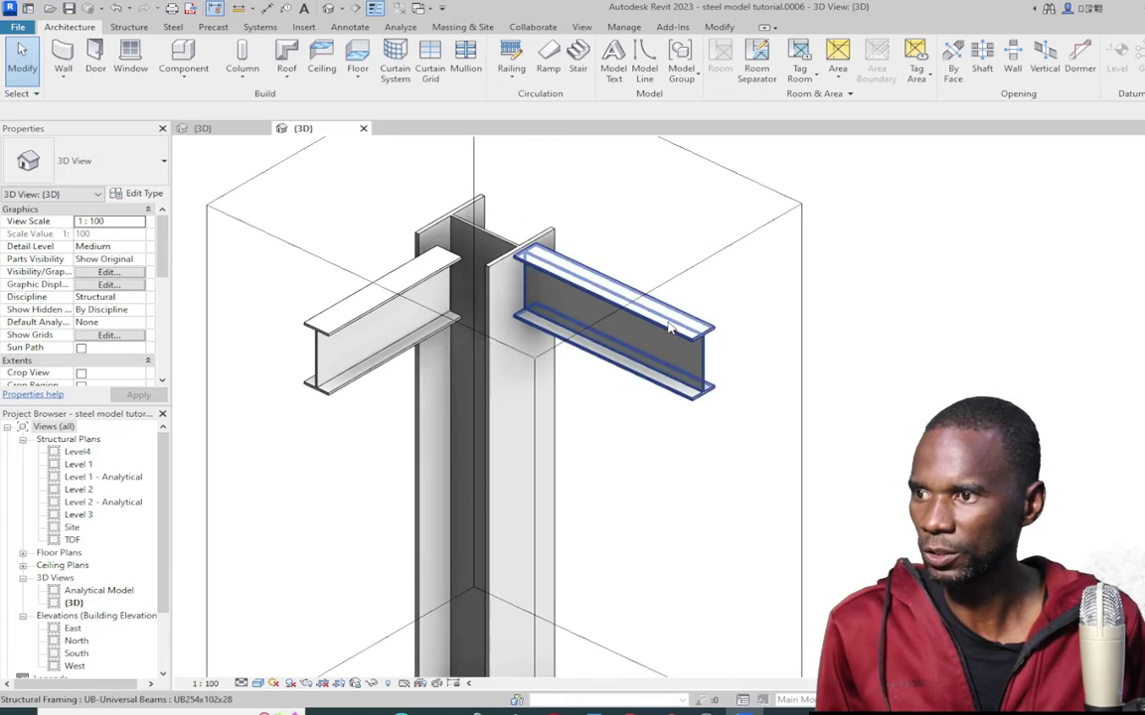
{"action": "scroll", "coordinate": [628, 347], "scroll_direction": "down", "scroll_amount": 1}
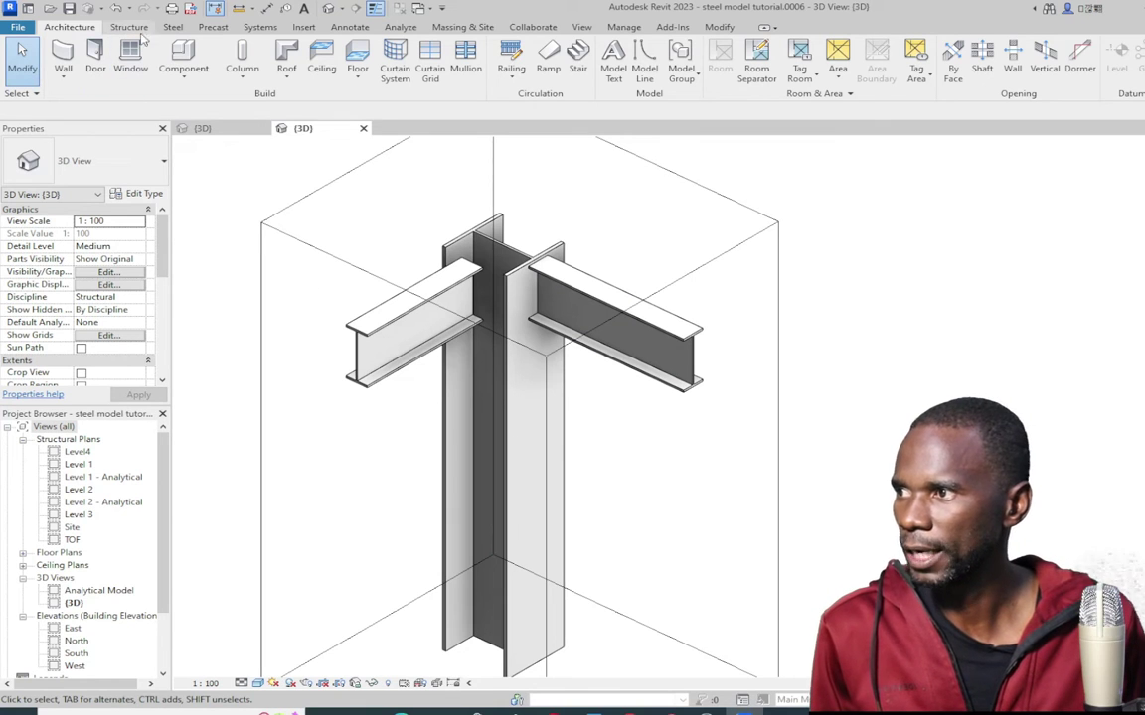
In the Structural Connection Settings, load the available connections from Apex haunch through Tube angle bracing out of the All Connections group
{"action": "left_click", "coordinate": [173, 27]}
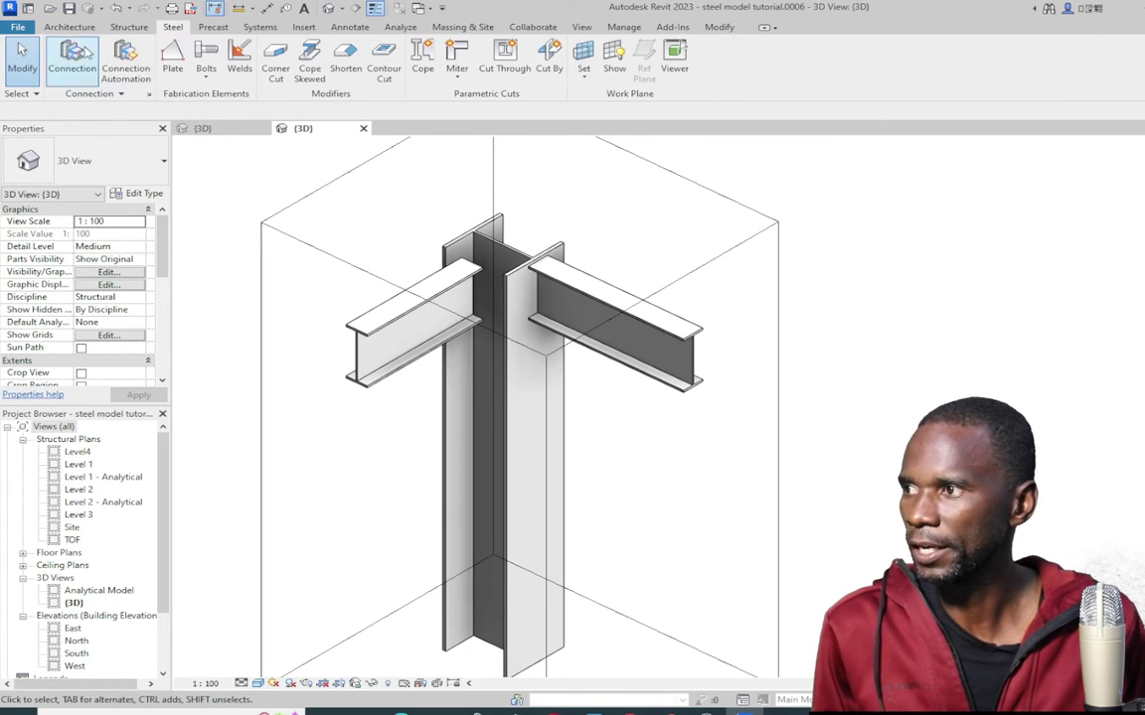
{"action": "left_click", "coordinate": [148, 95]}
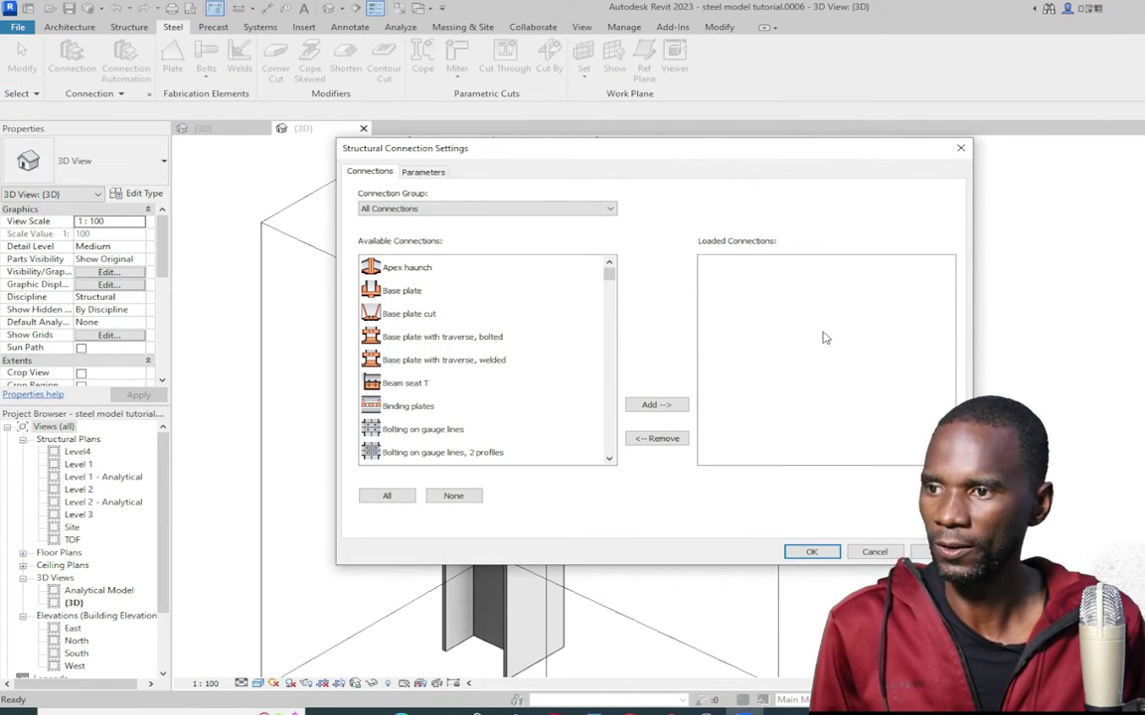
{"action": "left_click", "coordinate": [600, 213]}
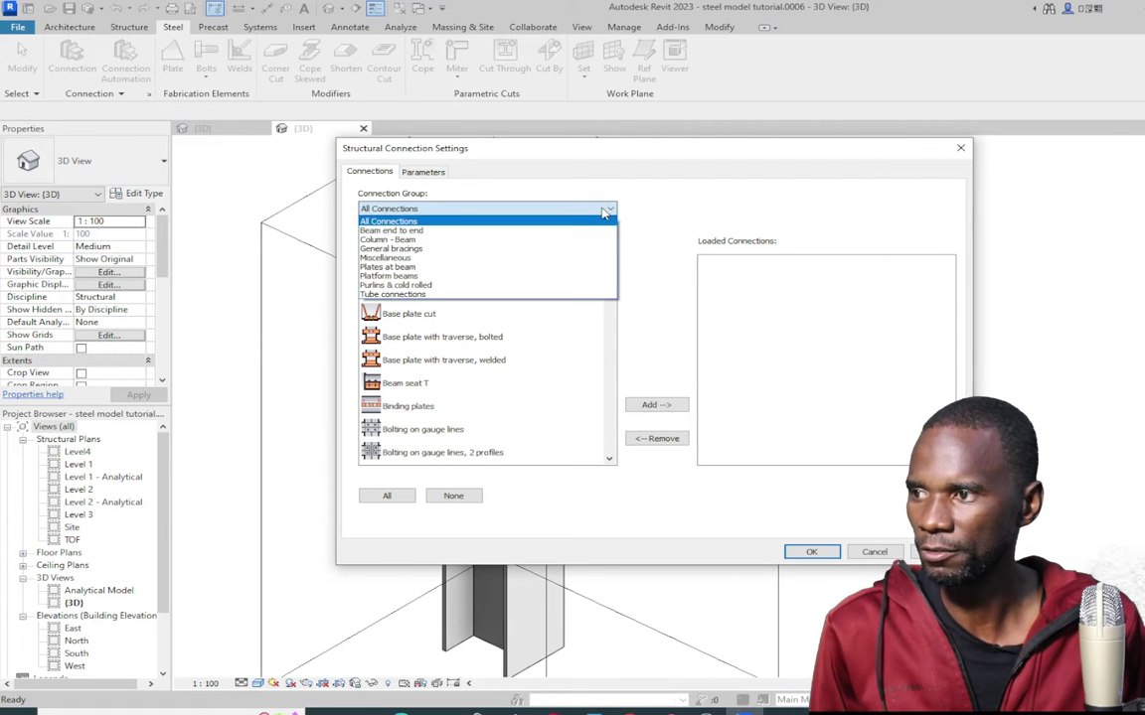
{"action": "left_click", "coordinate": [396, 222]}
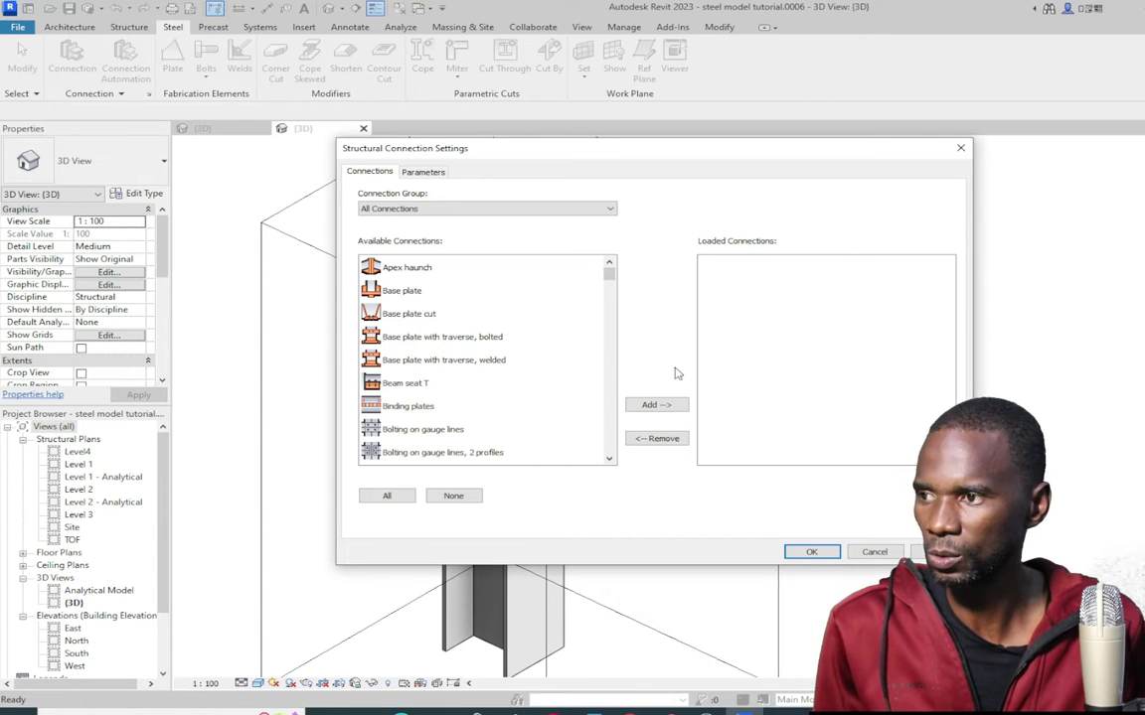
{"action": "left_click", "coordinate": [417, 271]}
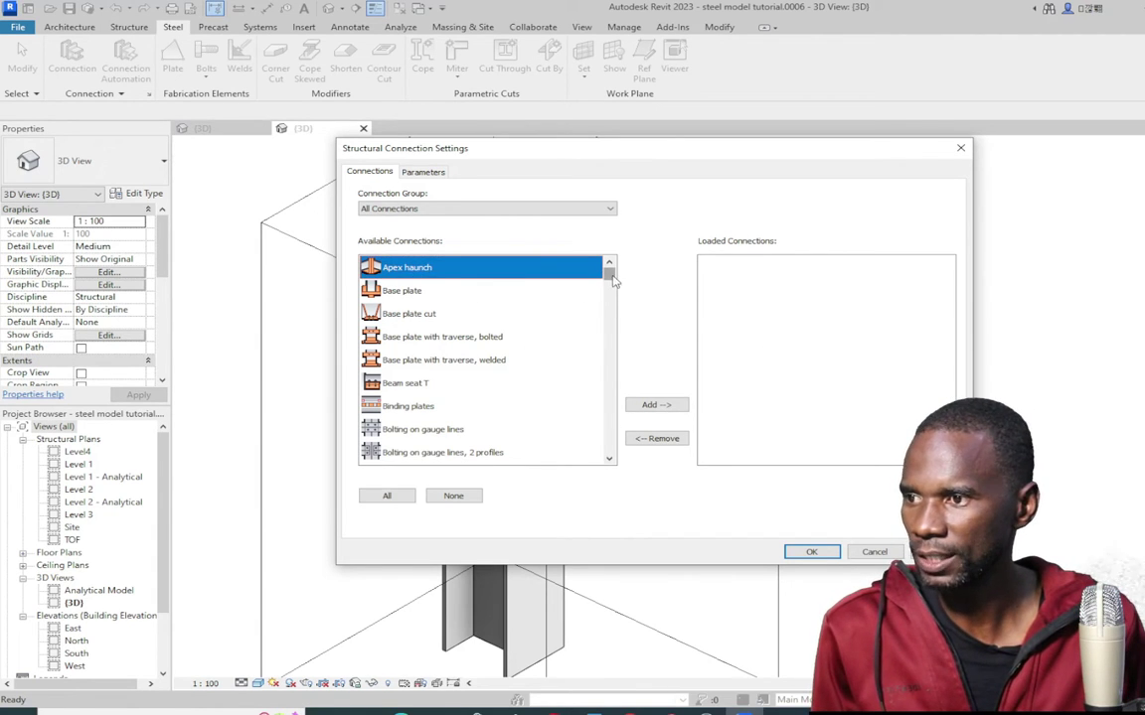
{"action": "left_click_drag", "start_coordinate": [610, 277], "coordinate": [609, 452]}
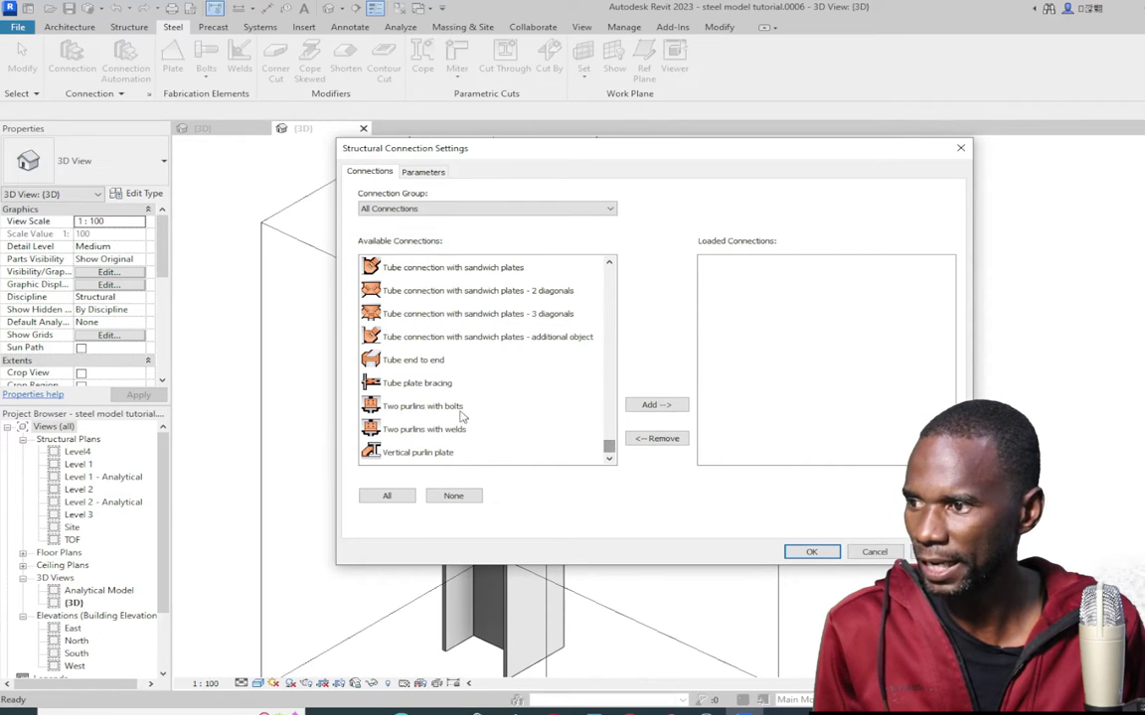
{"action": "scroll", "coordinate": [467, 378], "scroll_direction": "up", "scroll_amount": 10}
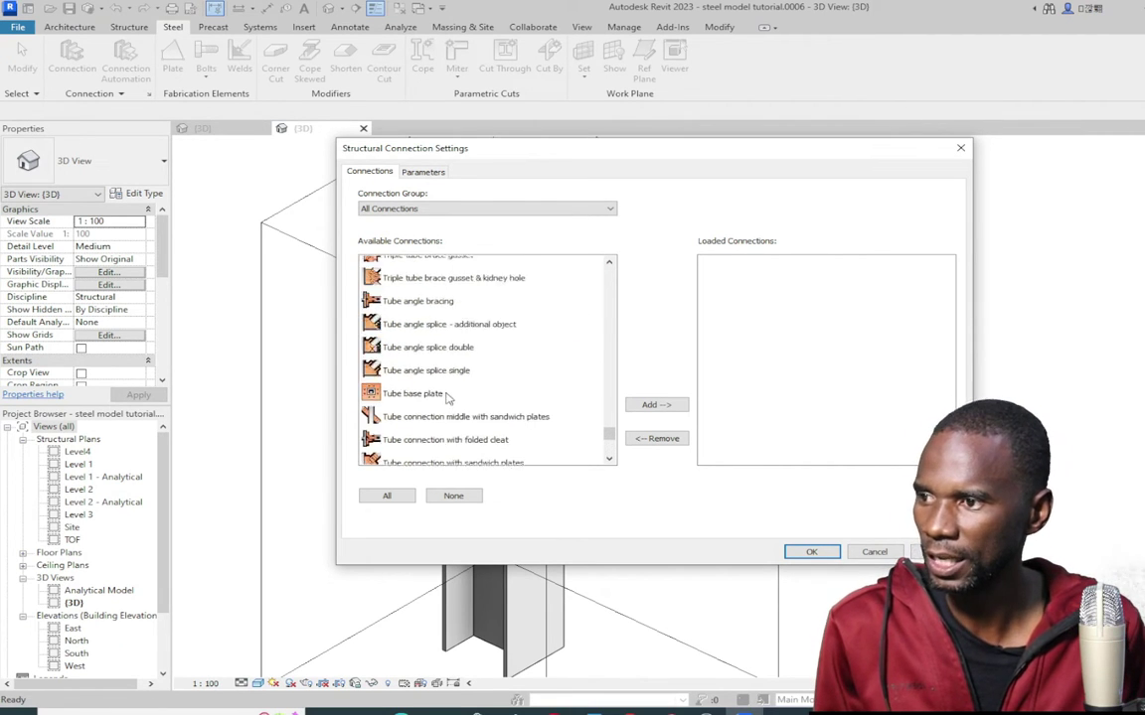
{"action": "scroll", "coordinate": [477, 358], "scroll_direction": "down", "scroll_amount": 4}
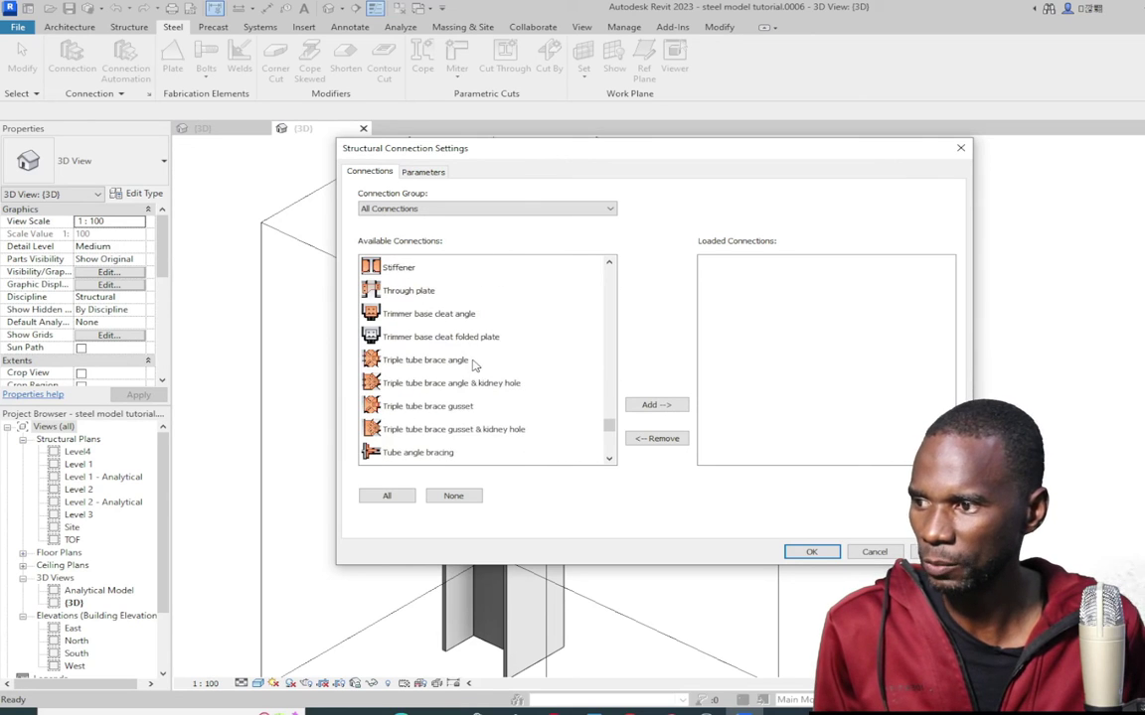
{"action": "left_click", "coordinate": [434, 454], "text": "shift"}
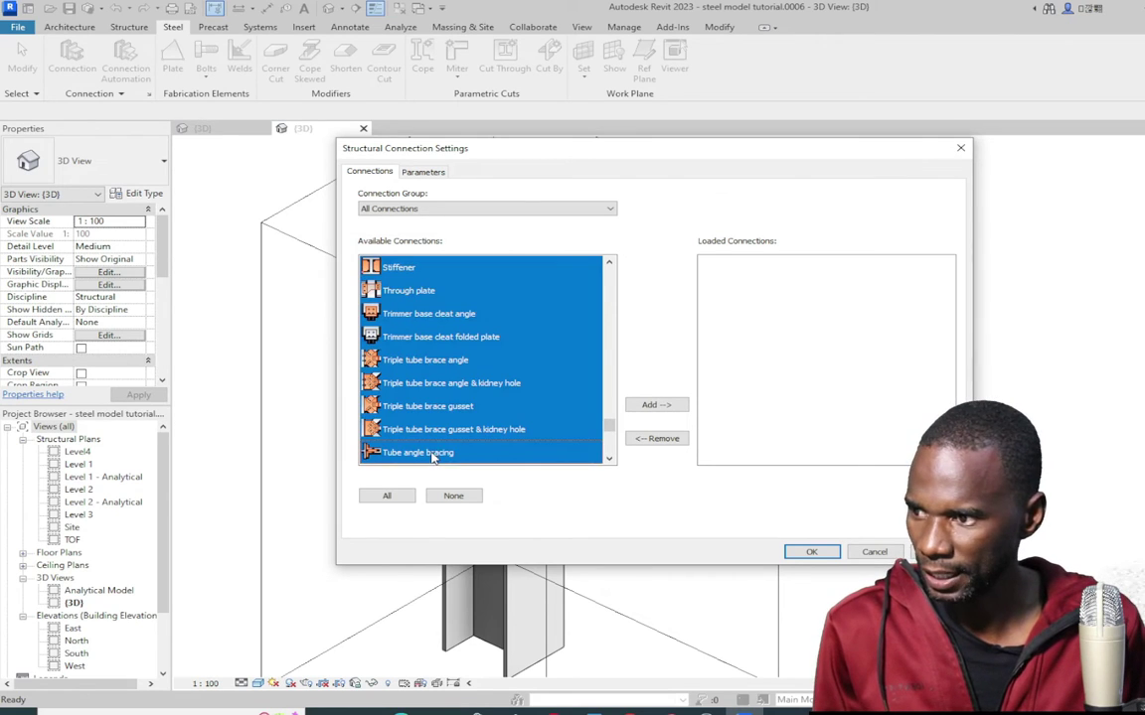
{"action": "left_click", "coordinate": [651, 406]}
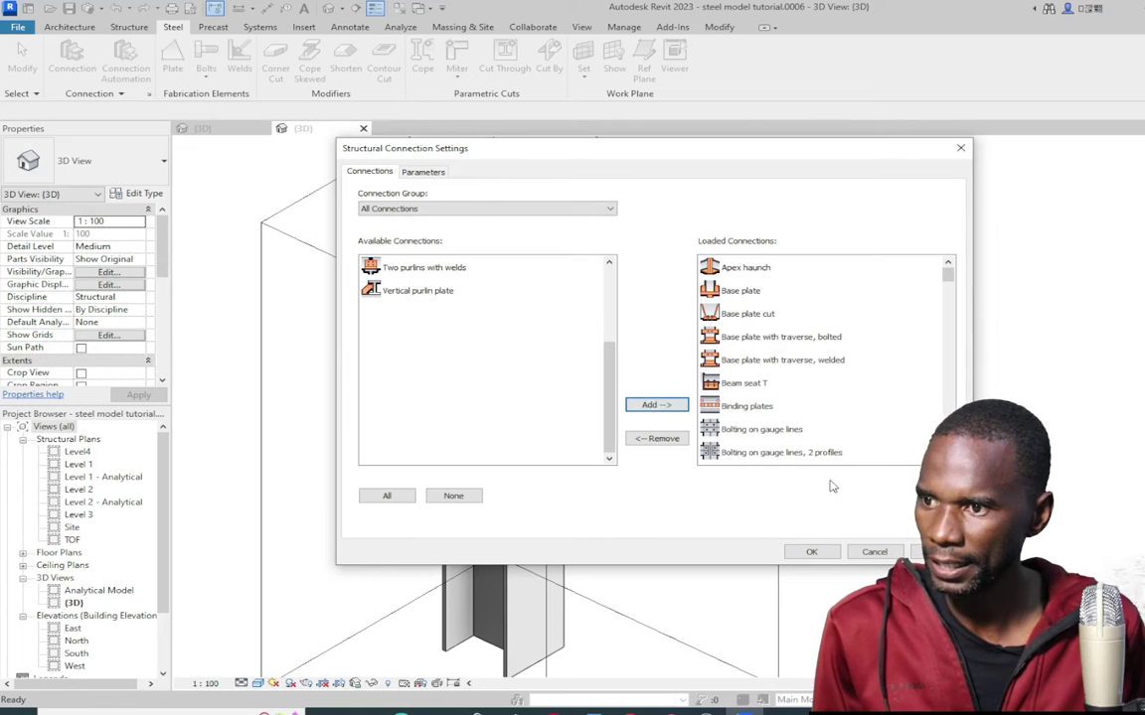
{"action": "left_click", "coordinate": [812, 552]}
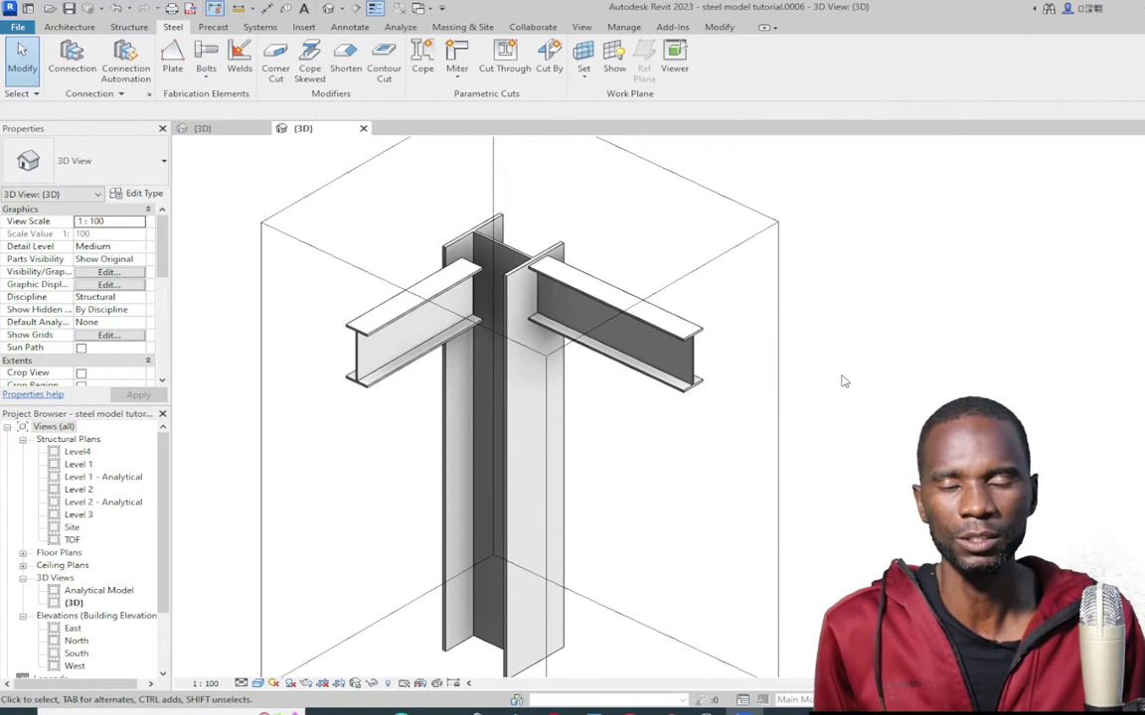
Place a structural connection between the A-5 column and the beam that frames into its flange
{"action": "scroll", "coordinate": [840, 382], "scroll_direction": "down", "scroll_amount": 3}
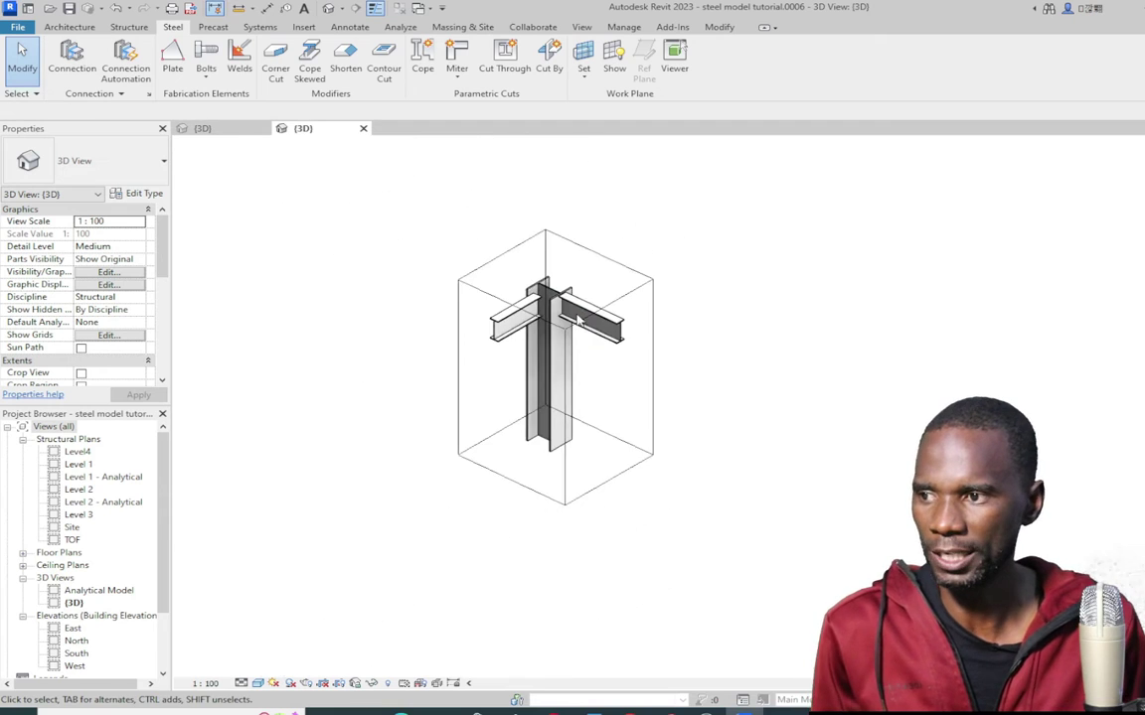
{"action": "scroll", "coordinate": [824, 342], "scroll_direction": "up", "scroll_amount": 2}
{"action": "scroll", "coordinate": [755, 343], "scroll_direction": "down", "scroll_amount": 2}
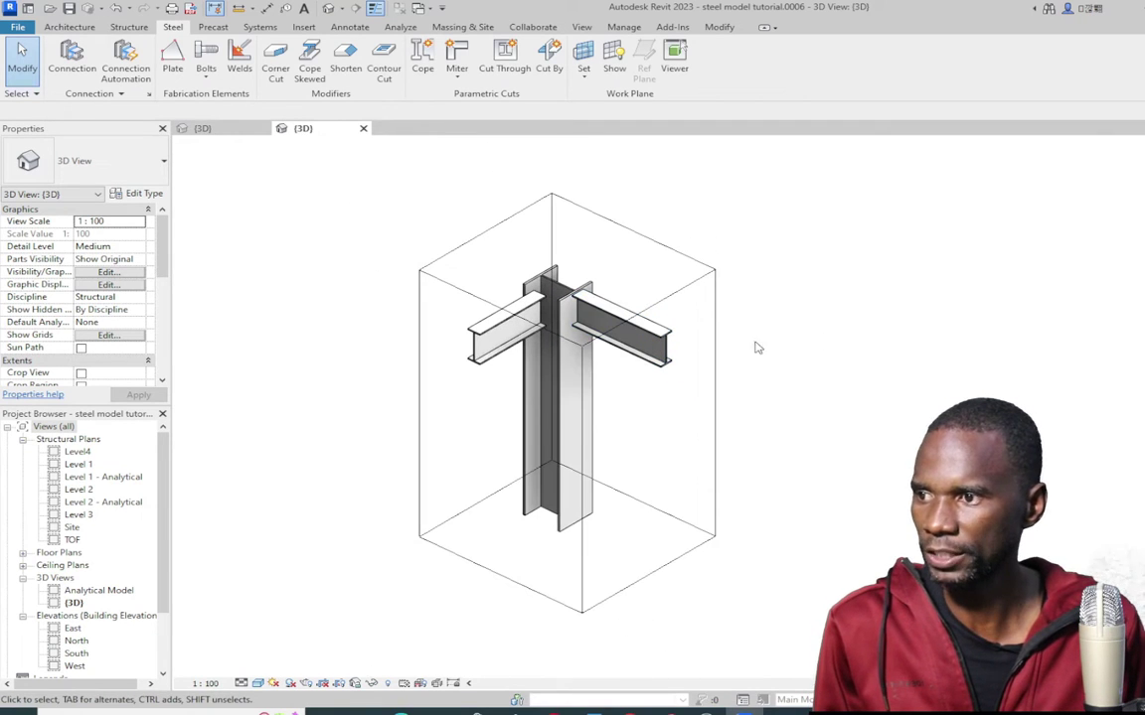
{"action": "middle_click_drag", "start_coordinate": [824, 323], "coordinate": [626, 333], "text": "shift"}
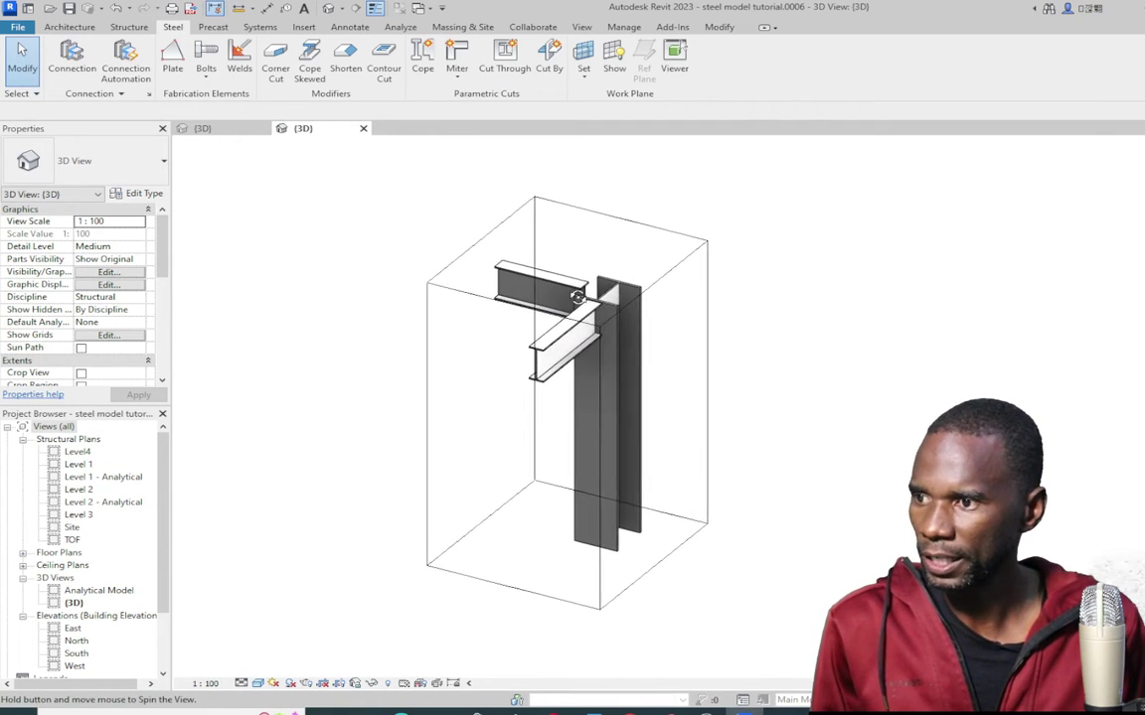
{"action": "scroll", "coordinate": [631, 343], "scroll_direction": "up", "scroll_amount": 3}
{"action": "scroll", "coordinate": [632, 343], "scroll_direction": "up", "scroll_amount": 2}
{"action": "scroll", "coordinate": [434, 350], "scroll_direction": "down", "scroll_amount": 4}
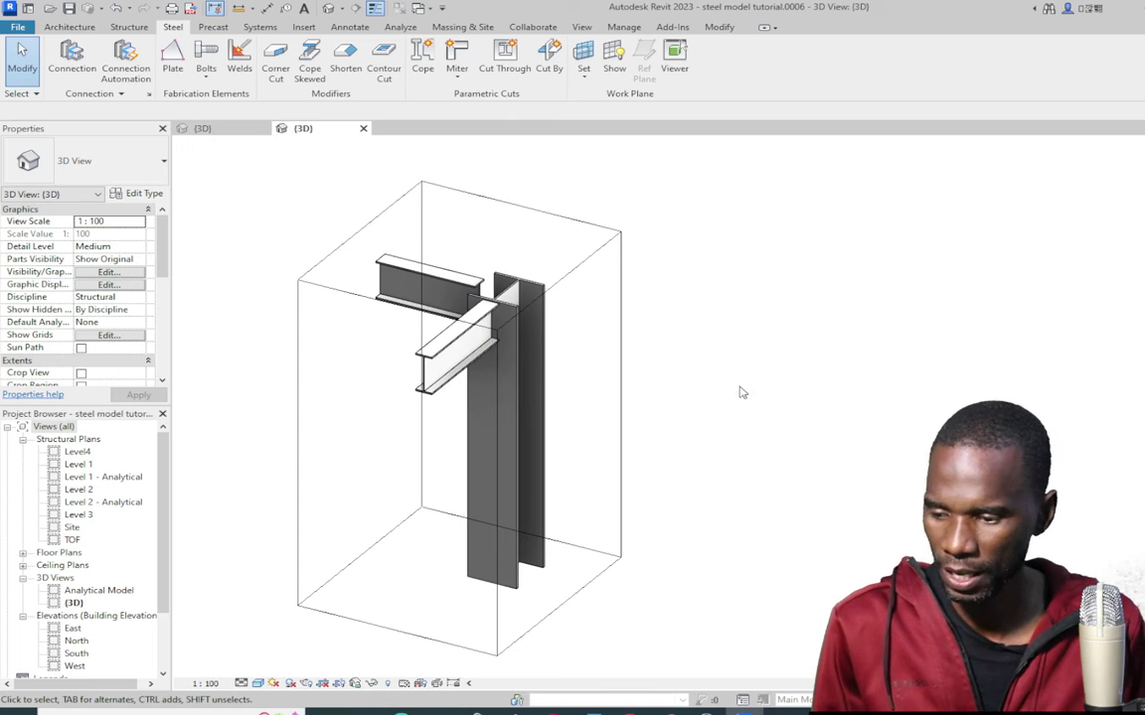
{"action": "left_click", "coordinate": [492, 397]}
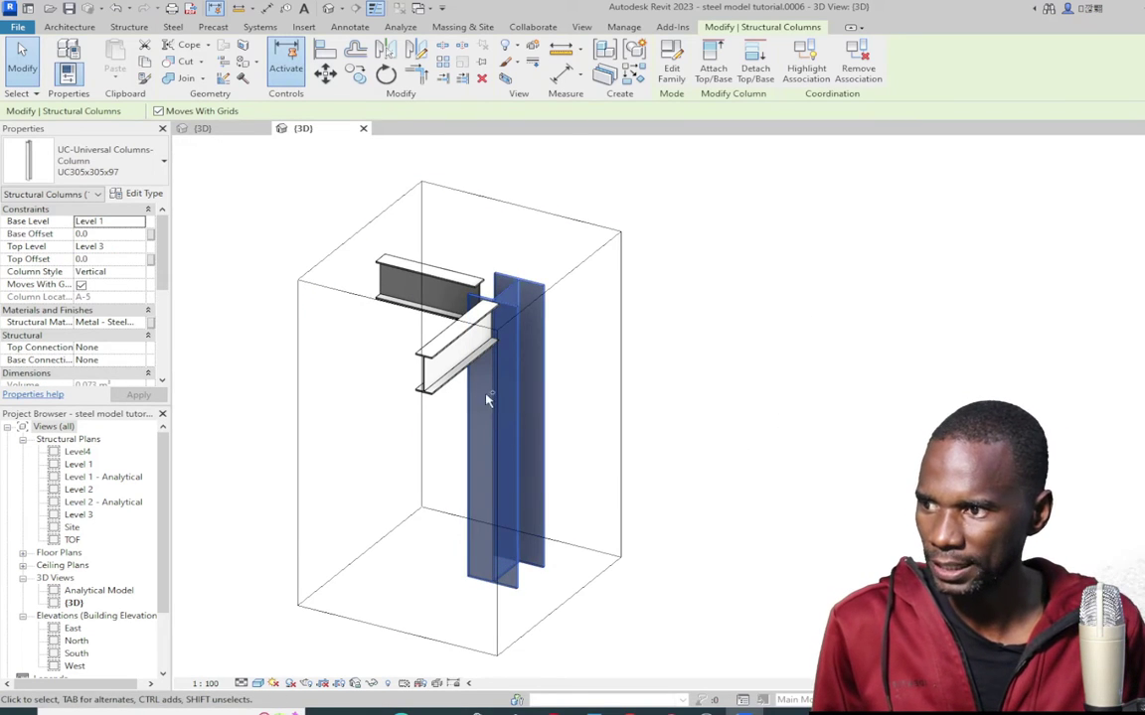
{"action": "left_click", "coordinate": [454, 378], "text": "ctrl"}
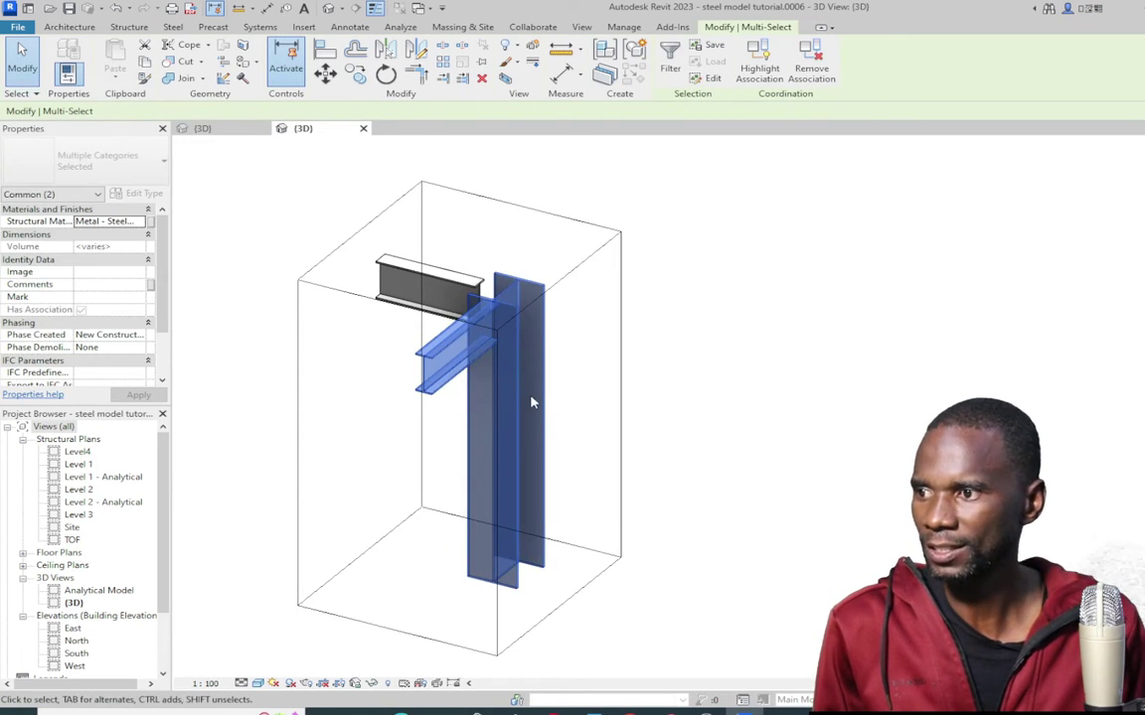
{"action": "scroll", "coordinate": [531, 392], "scroll_direction": "up", "scroll_amount": 3}
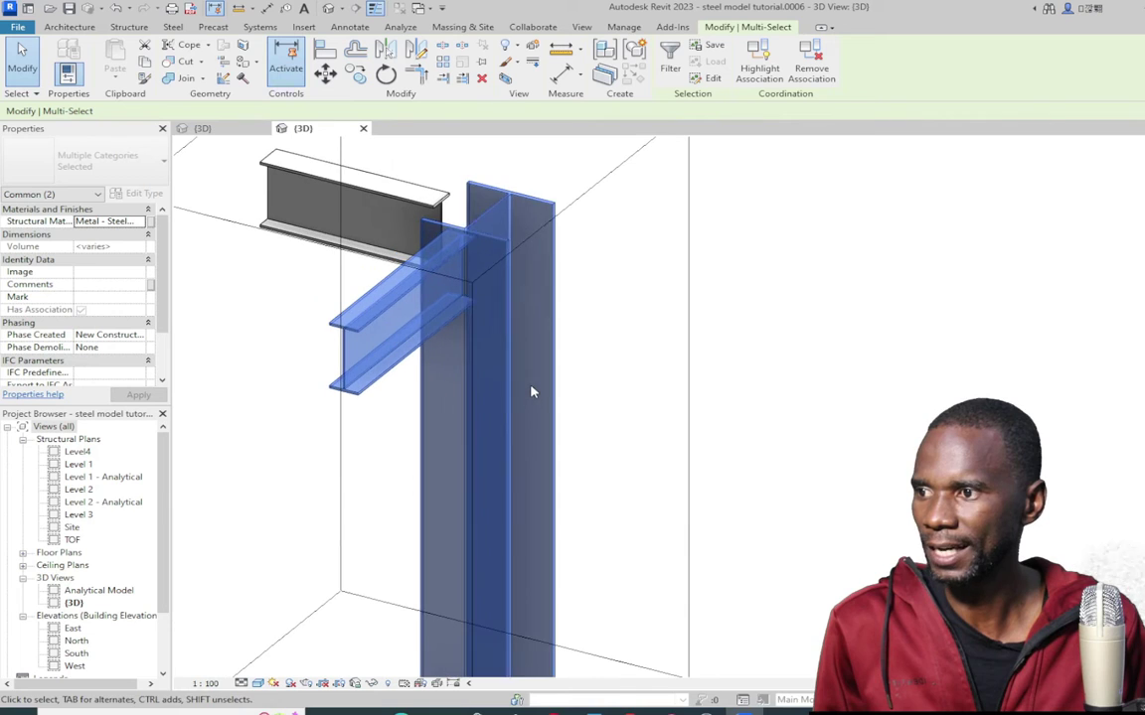
{"action": "left_click", "coordinate": [173, 27]}
{"action": "left_click", "coordinate": [71, 57]}
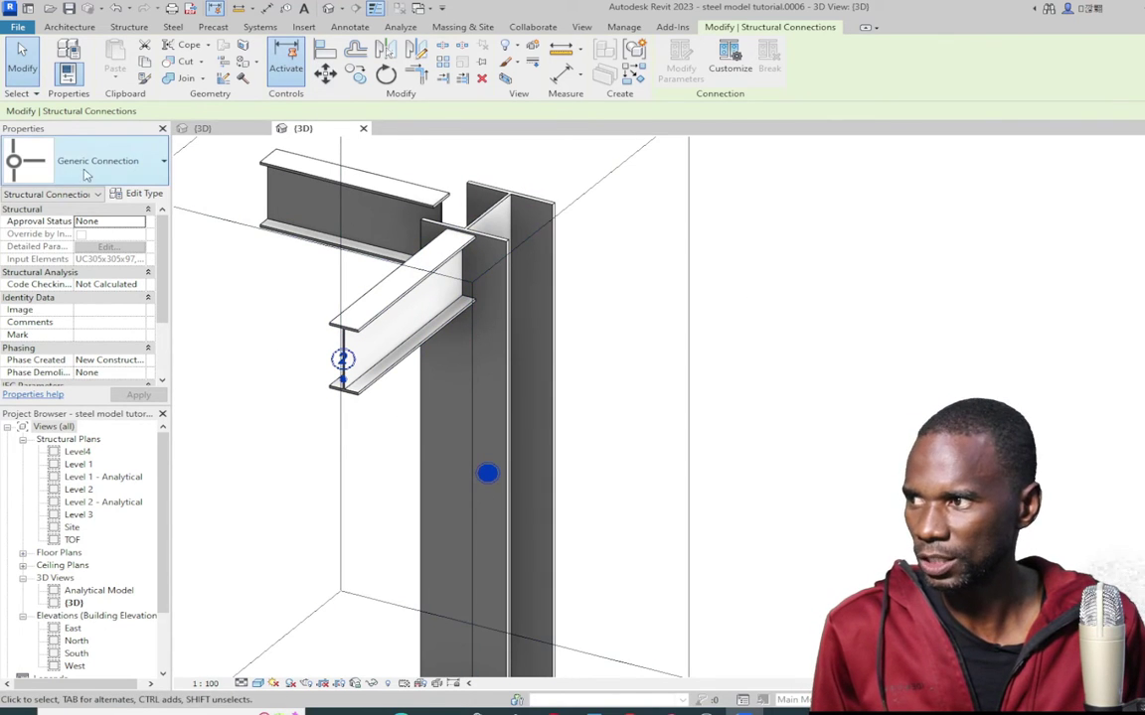
Change the new column-to-beam connection's type from Generic Connection to Single side end plate
{"action": "scroll", "coordinate": [838, 345], "scroll_direction": "down", "scroll_amount": 2}
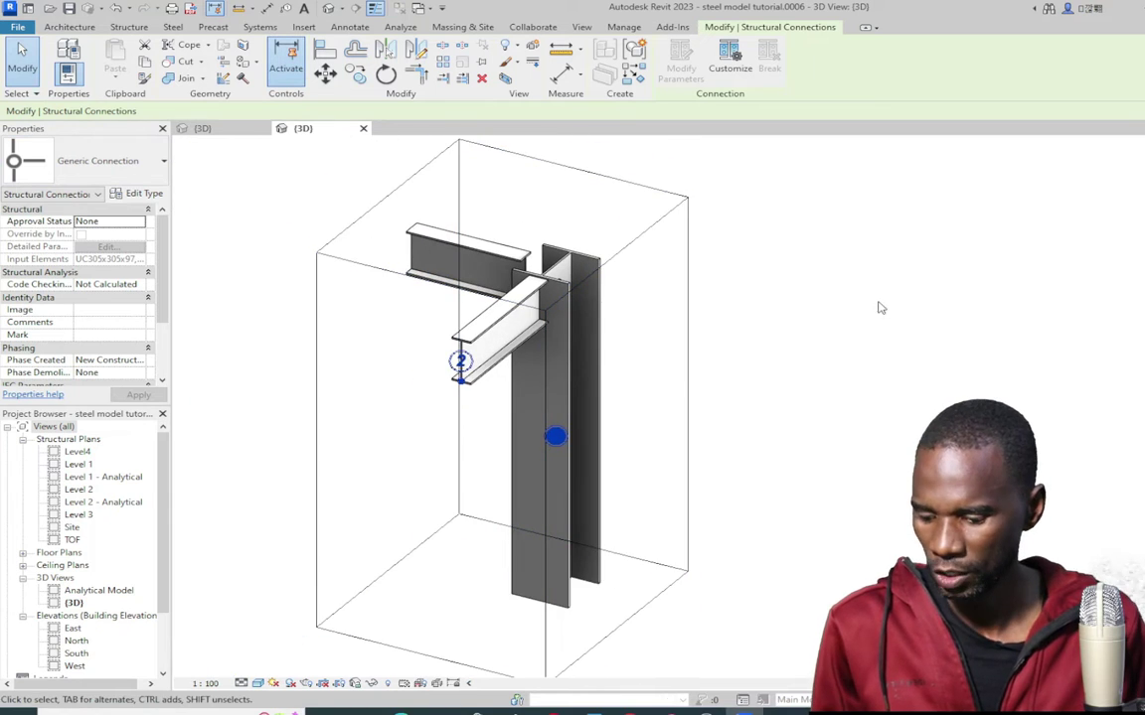
{"action": "middle_click_drag", "start_coordinate": [878, 308], "coordinate": [733, 286], "text": "shift"}
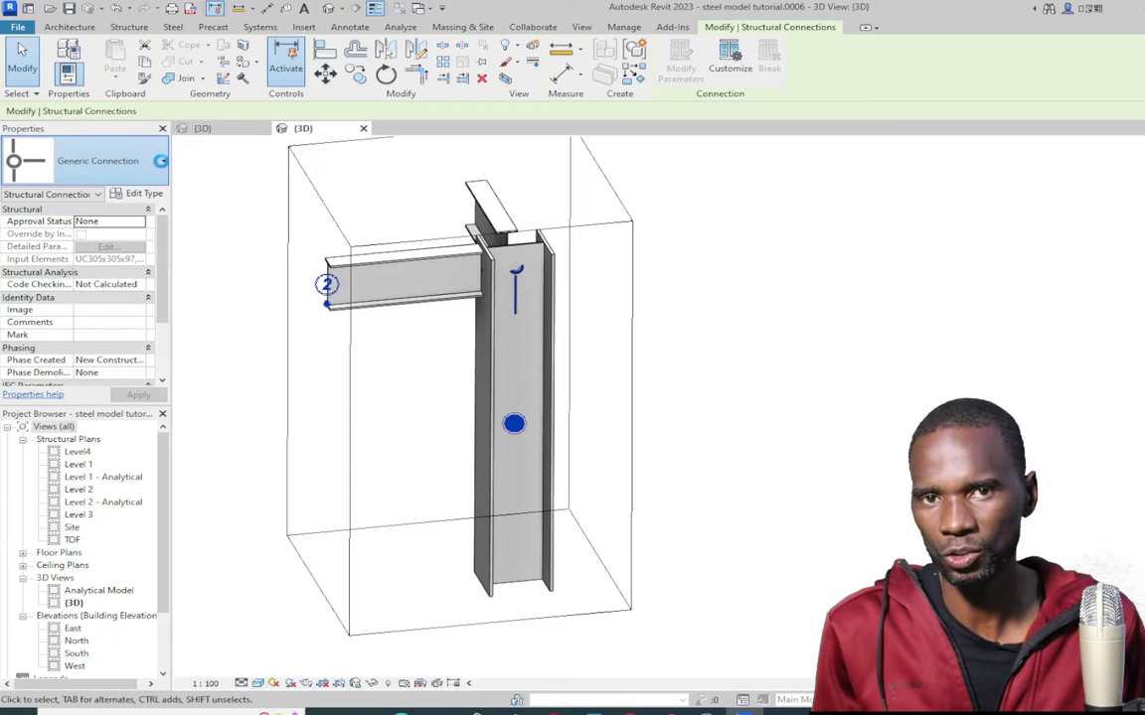
{"action": "left_click", "coordinate": [163, 165]}
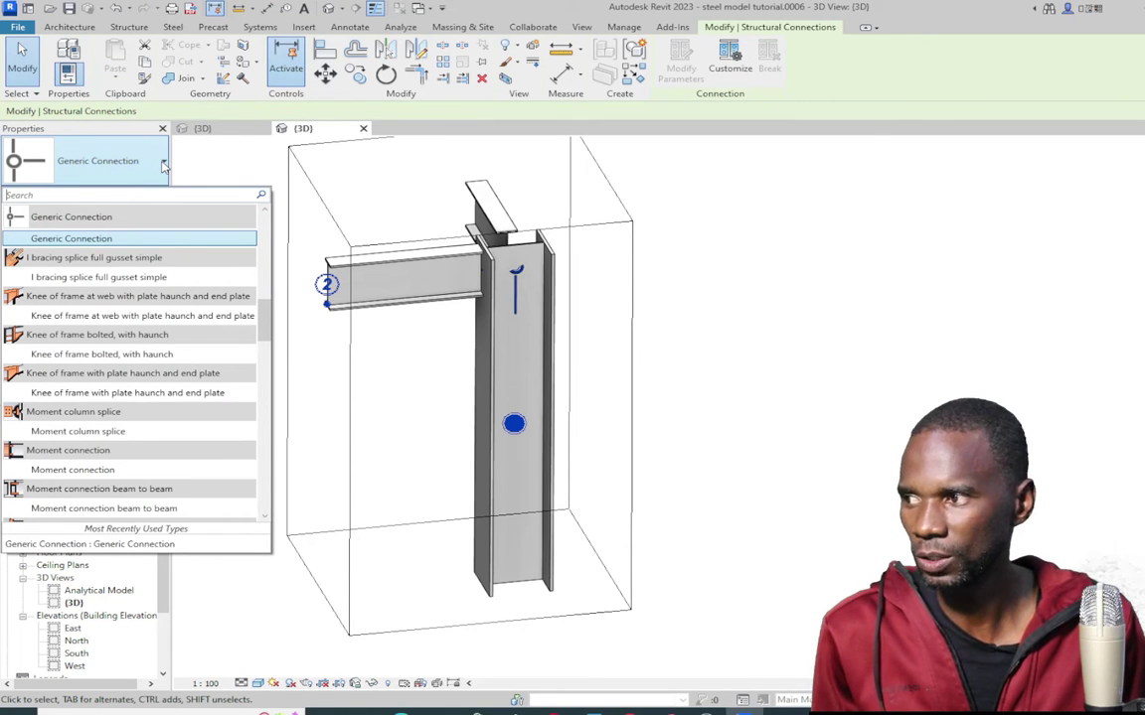
{"action": "scroll", "coordinate": [120, 328], "scroll_direction": "down", "scroll_amount": 5}
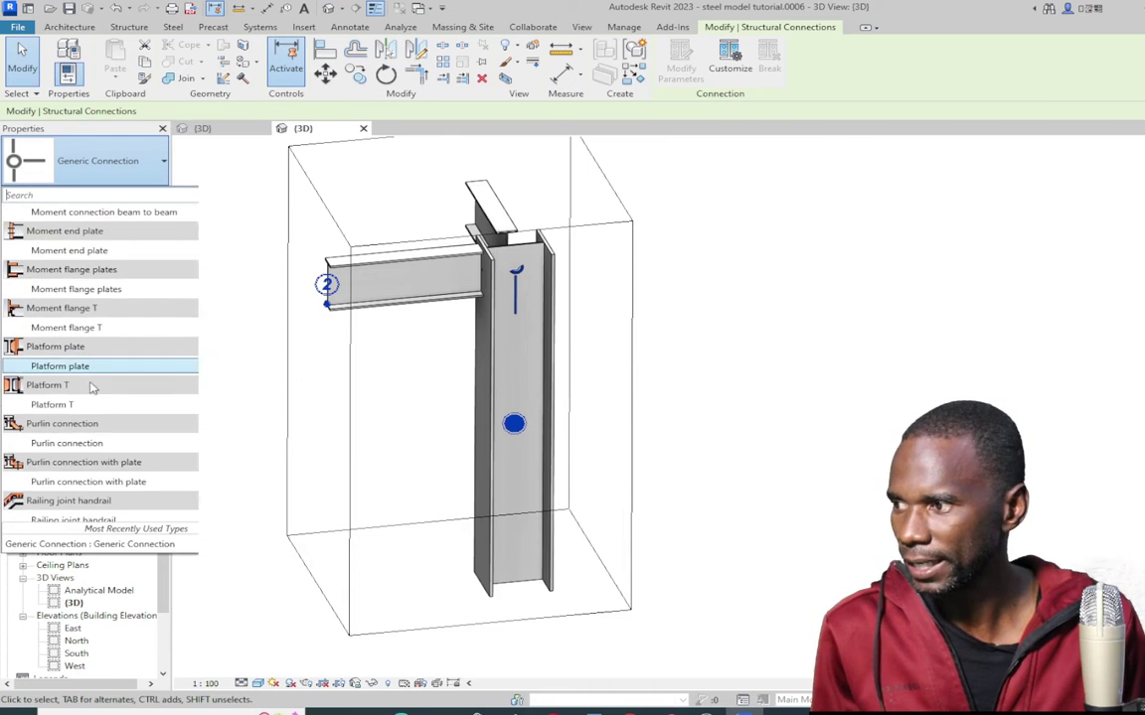
{"action": "scroll", "coordinate": [89, 236], "scroll_direction": "up", "scroll_amount": 2}
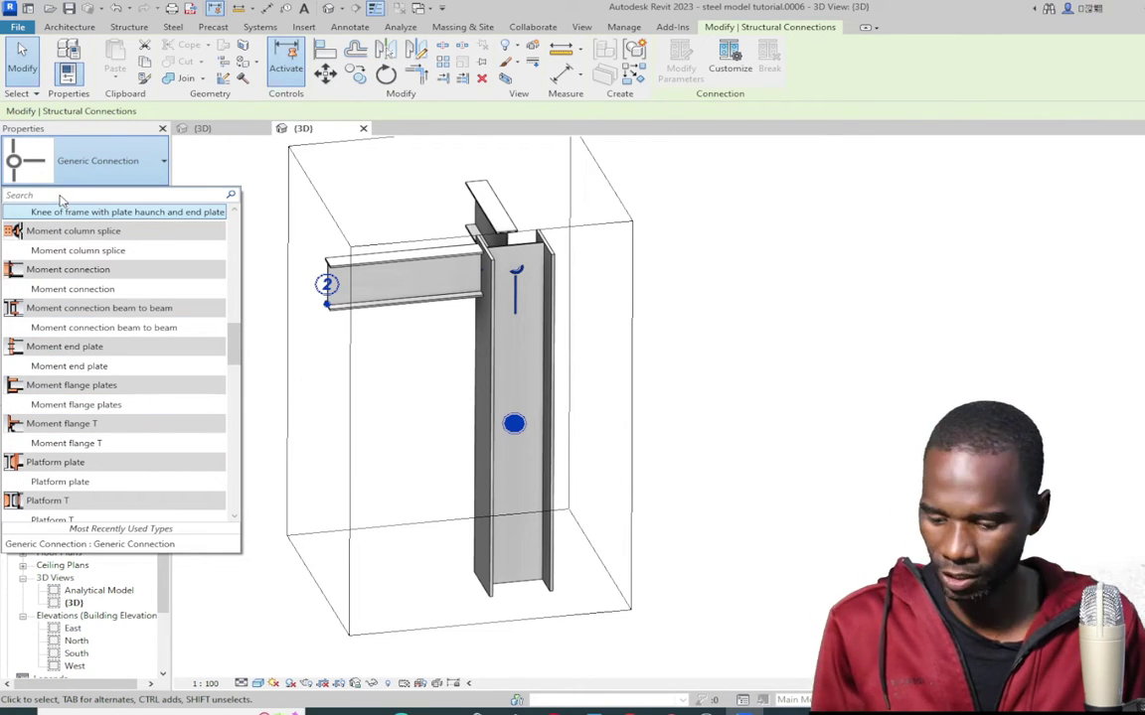
{"action": "type", "text": "ingl"}
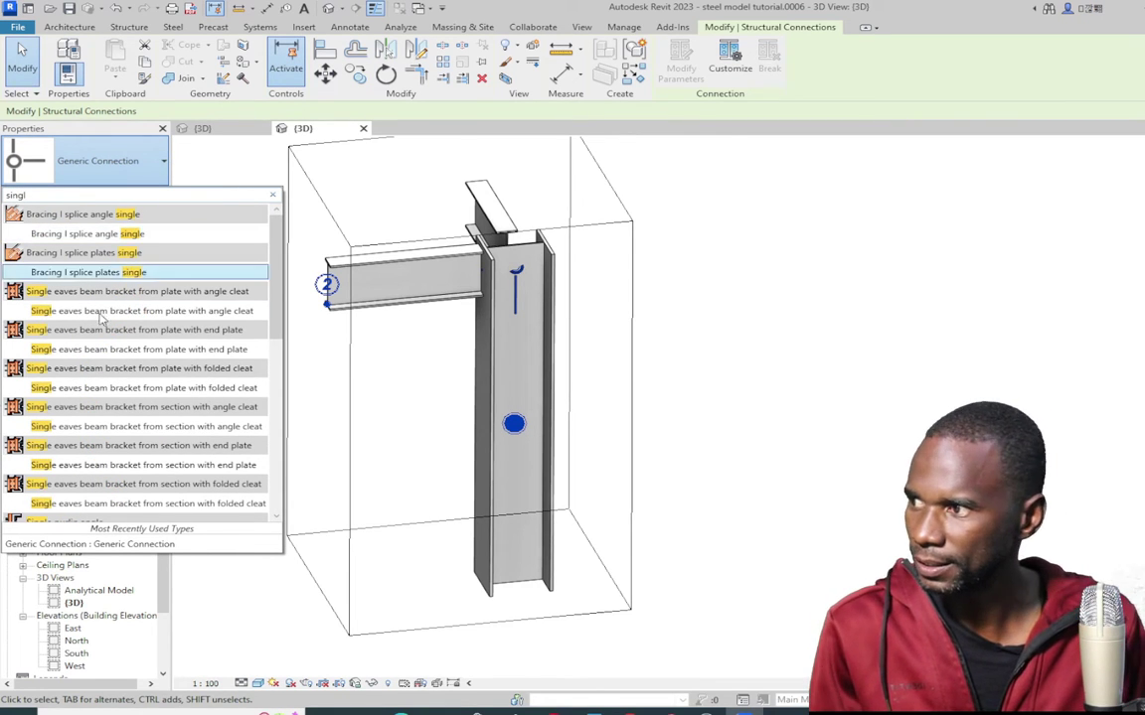
{"action": "scroll", "coordinate": [126, 280], "scroll_direction": "down", "scroll_amount": 8}
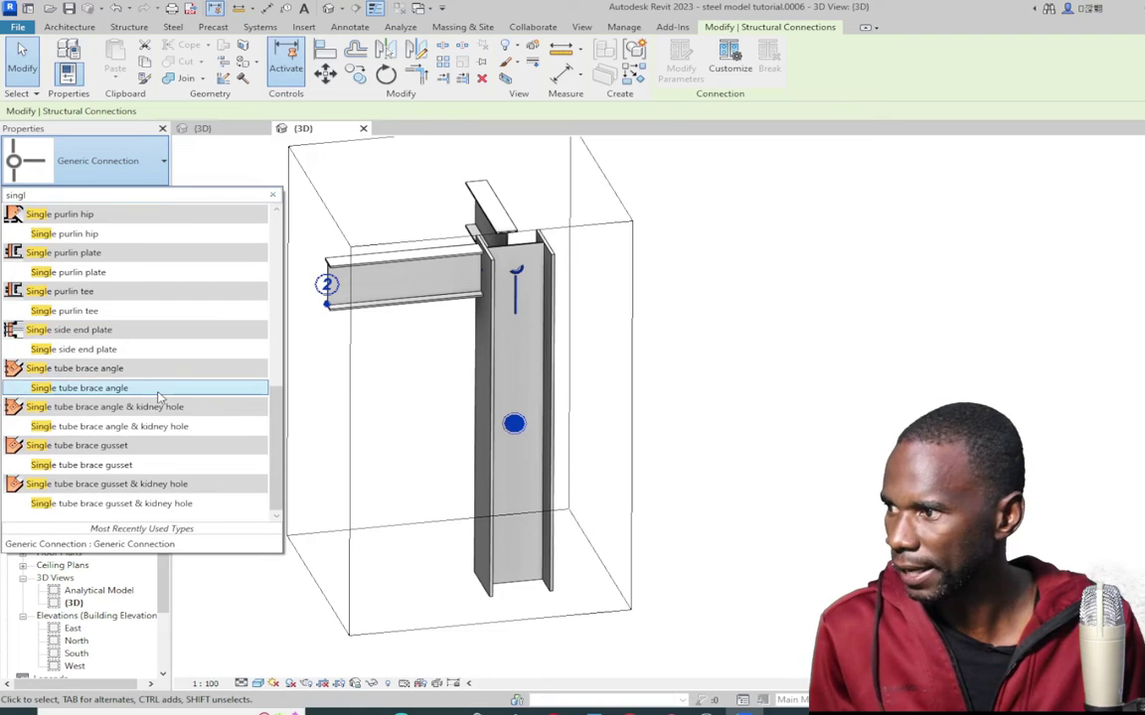
{"action": "left_click", "coordinate": [84, 349]}
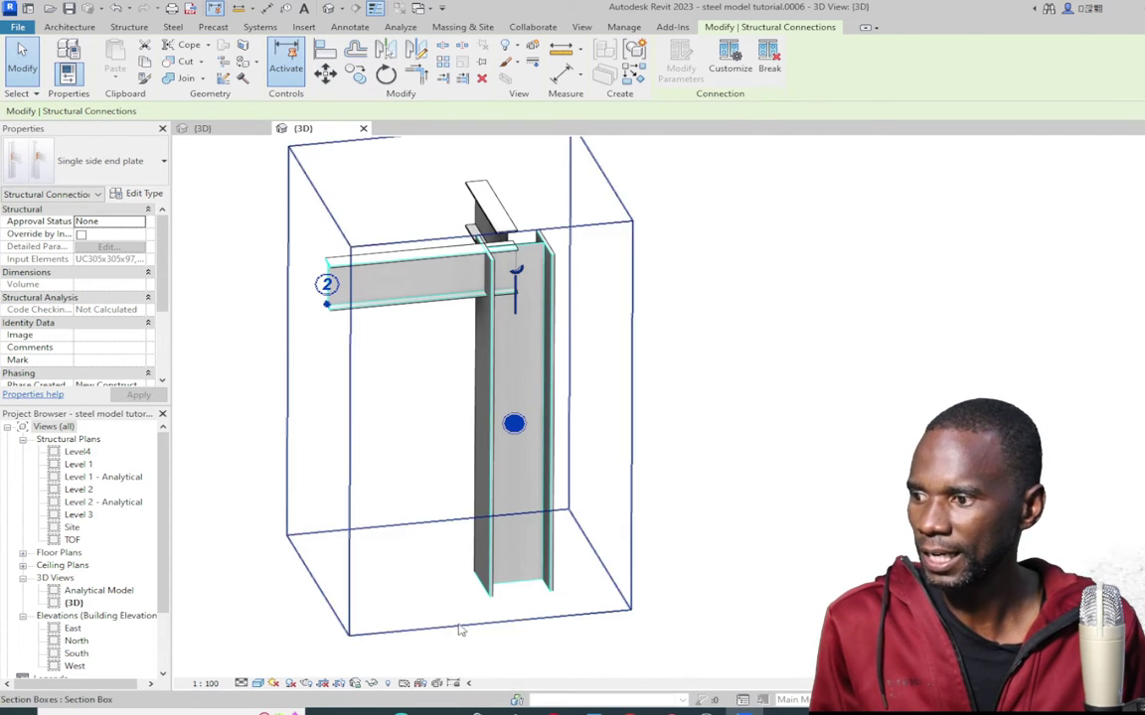
{"action": "left_click", "coordinate": [688, 330]}
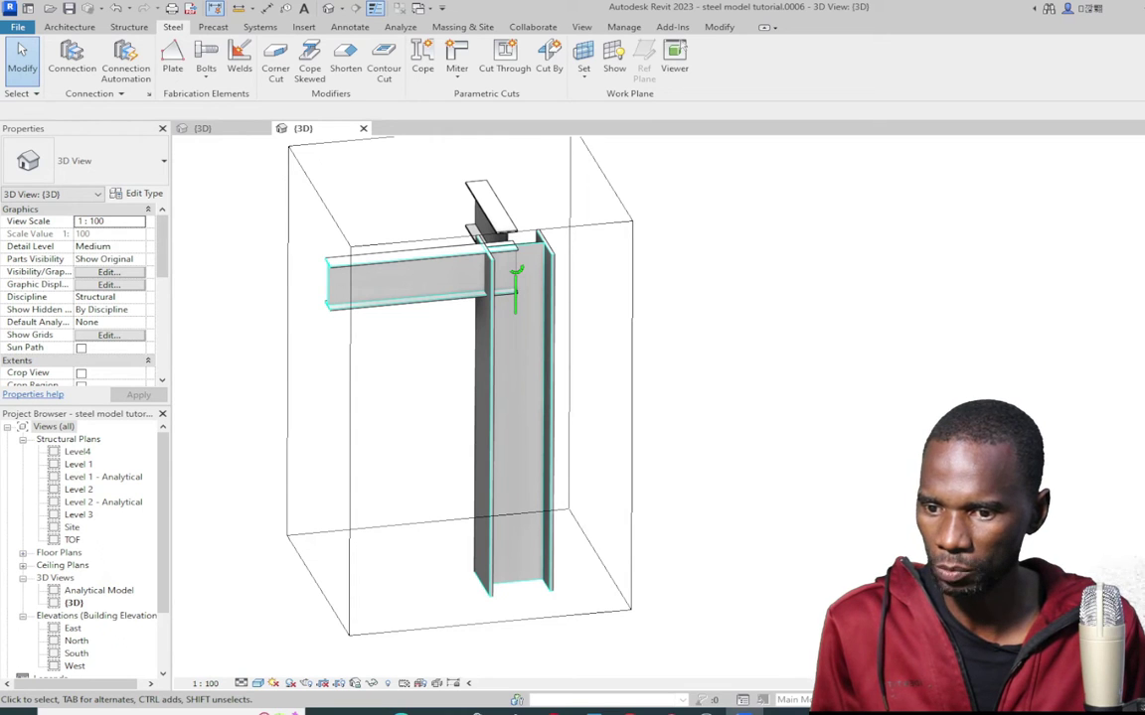
Set the 3D view's detail level to Fine and inspect the end plate and bolts at the column flange
{"action": "left_click", "coordinate": [329, 619]}
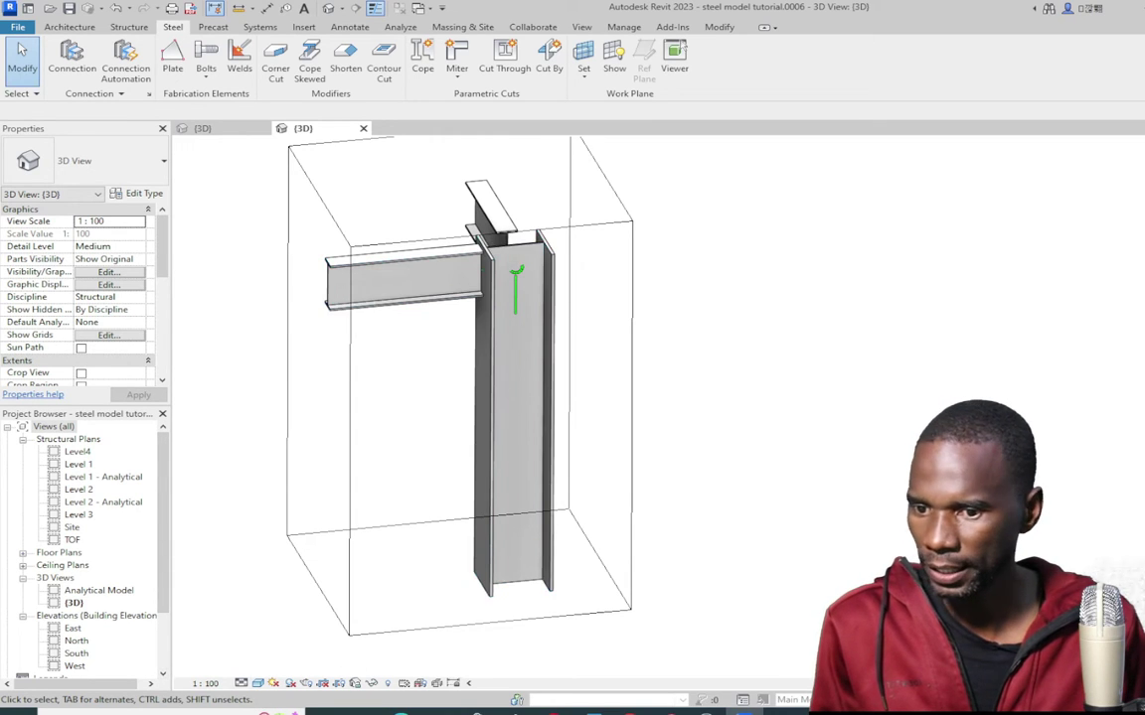
{"action": "left_click", "coordinate": [241, 683]}
{"action": "left_click", "coordinate": [260, 669]}
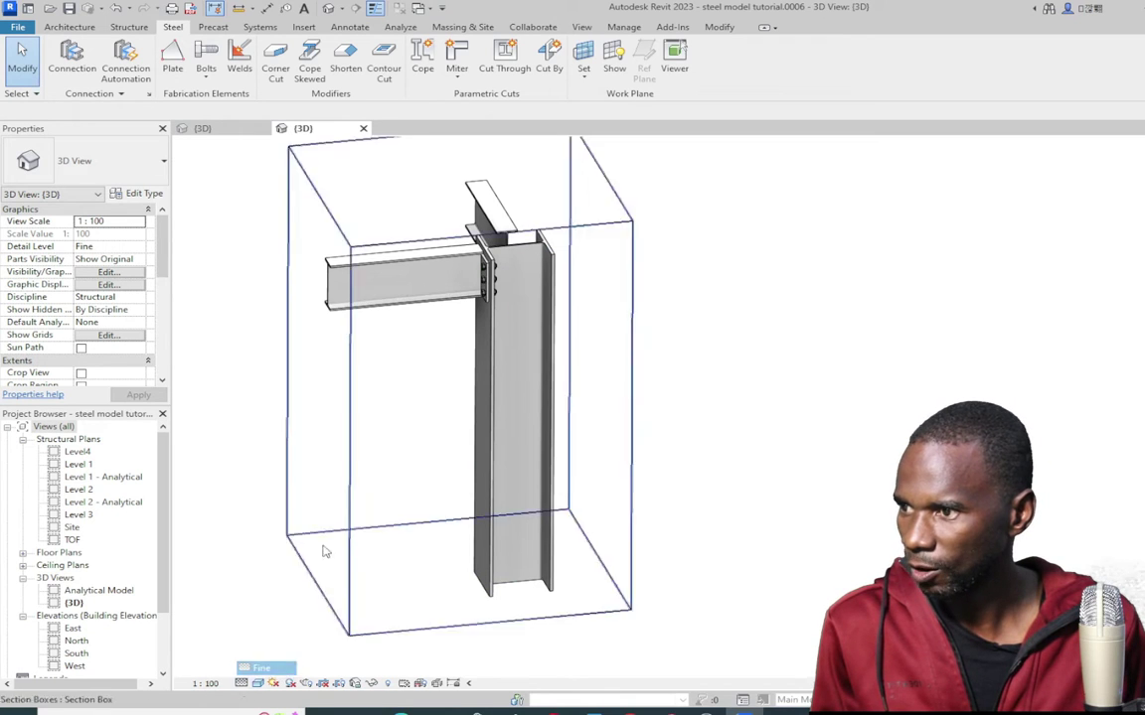
{"action": "scroll", "coordinate": [467, 335], "scroll_direction": "up", "scroll_amount": 5}
{"action": "scroll", "coordinate": [467, 334], "scroll_direction": "down", "scroll_amount": 4}
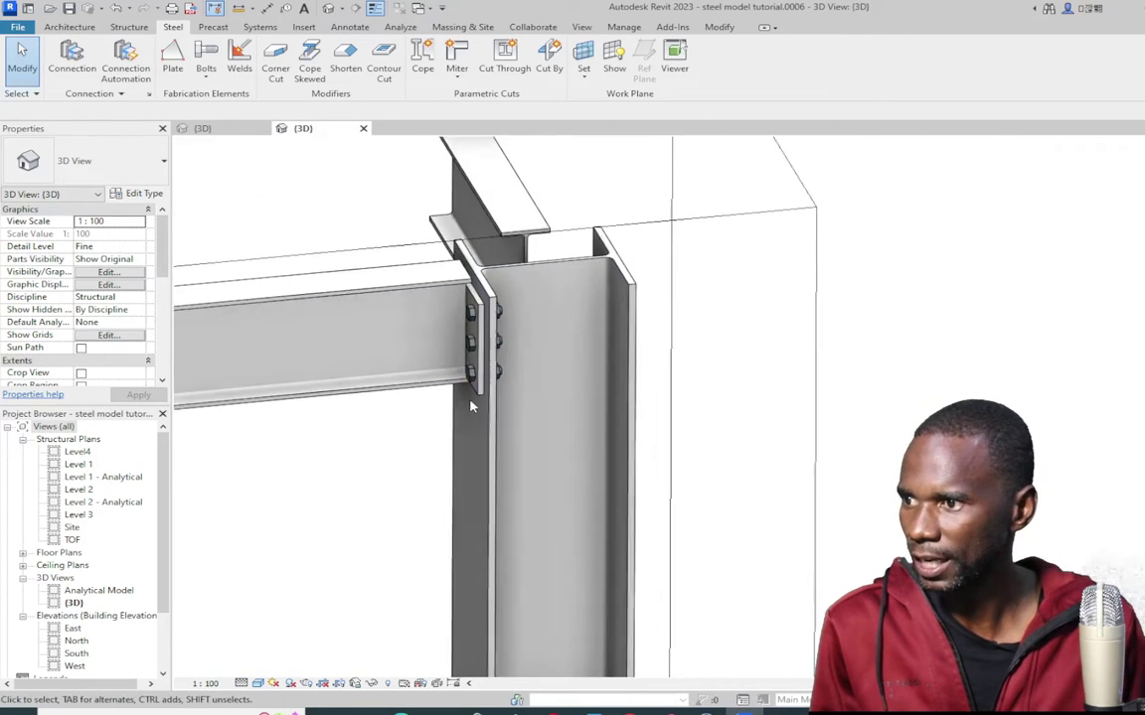
{"action": "middle_click_drag", "start_coordinate": [409, 478], "coordinate": [815, 397], "text": "shift"}
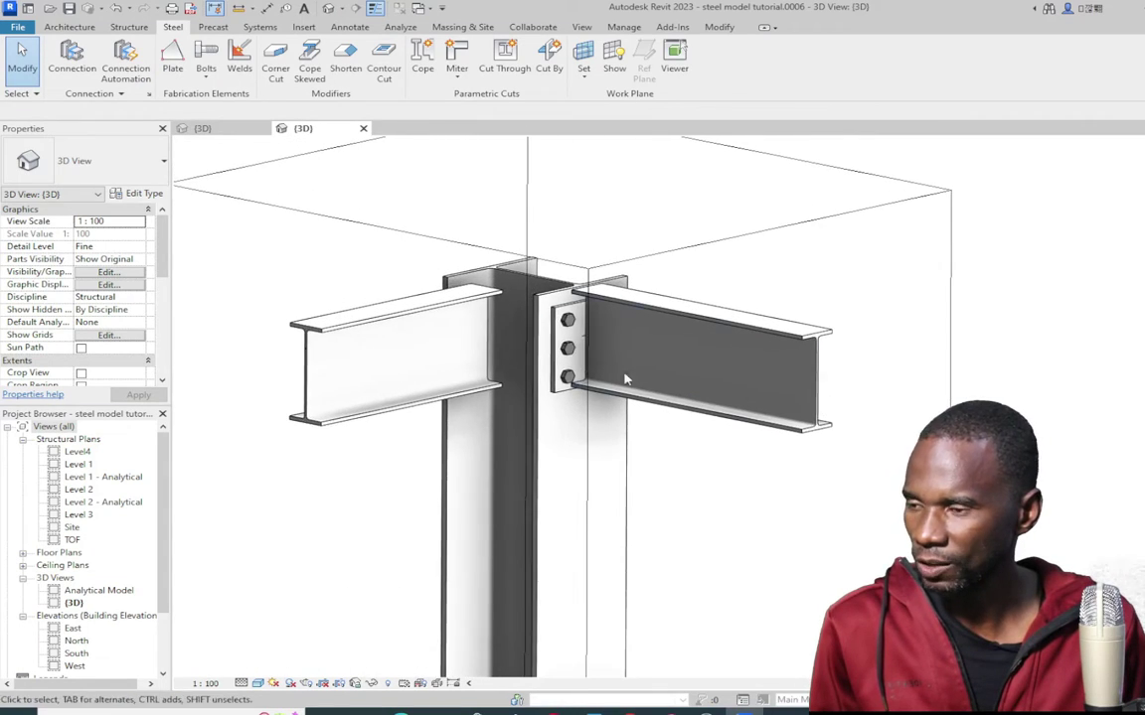
{"action": "scroll", "coordinate": [675, 275], "scroll_direction": "up", "scroll_amount": 3}
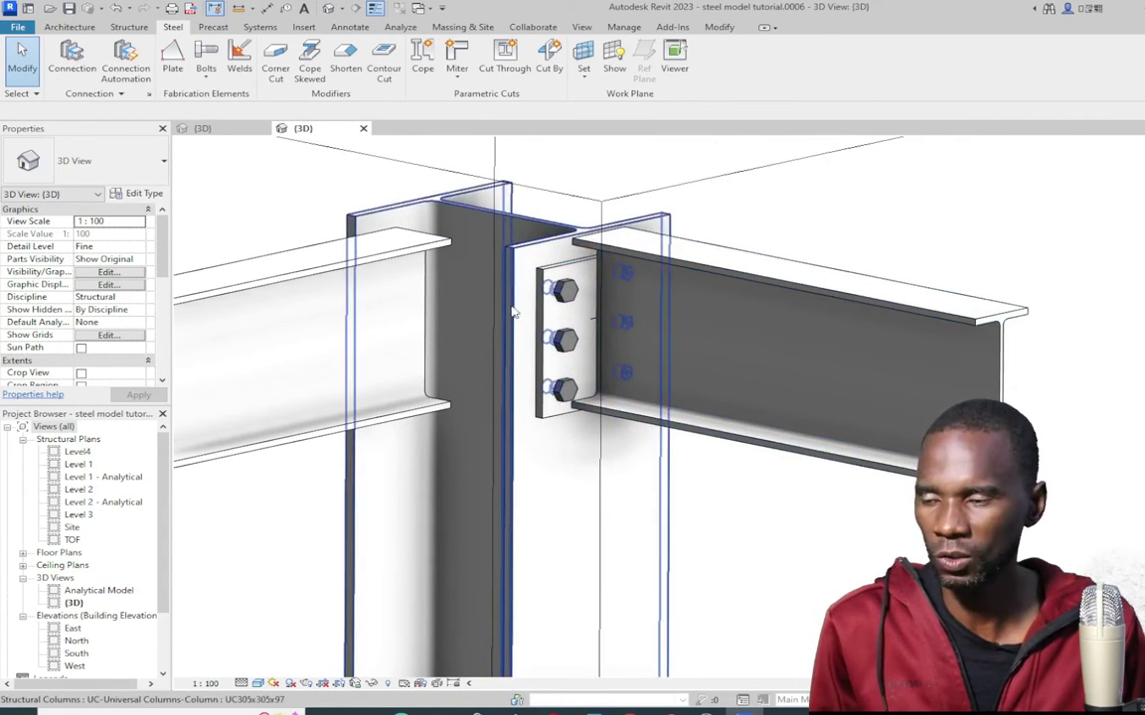
{"action": "scroll", "coordinate": [467, 353], "scroll_direction": "down", "scroll_amount": 5}
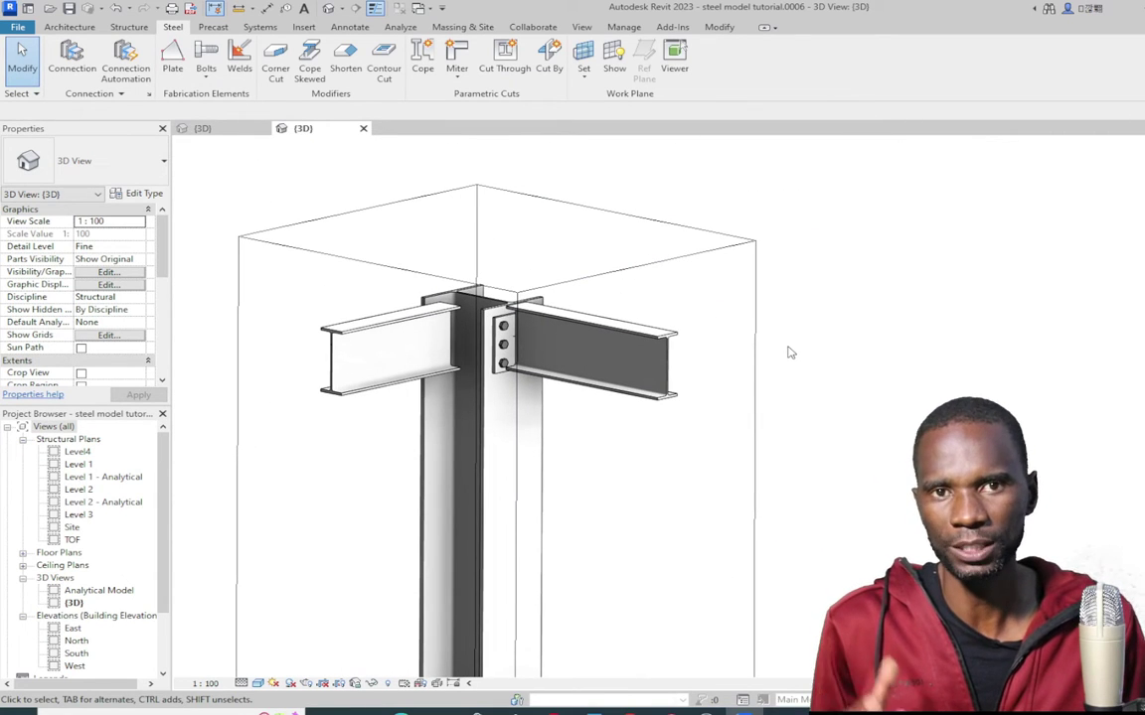
{"action": "scroll", "coordinate": [489, 318], "scroll_direction": "up", "scroll_amount": 3}
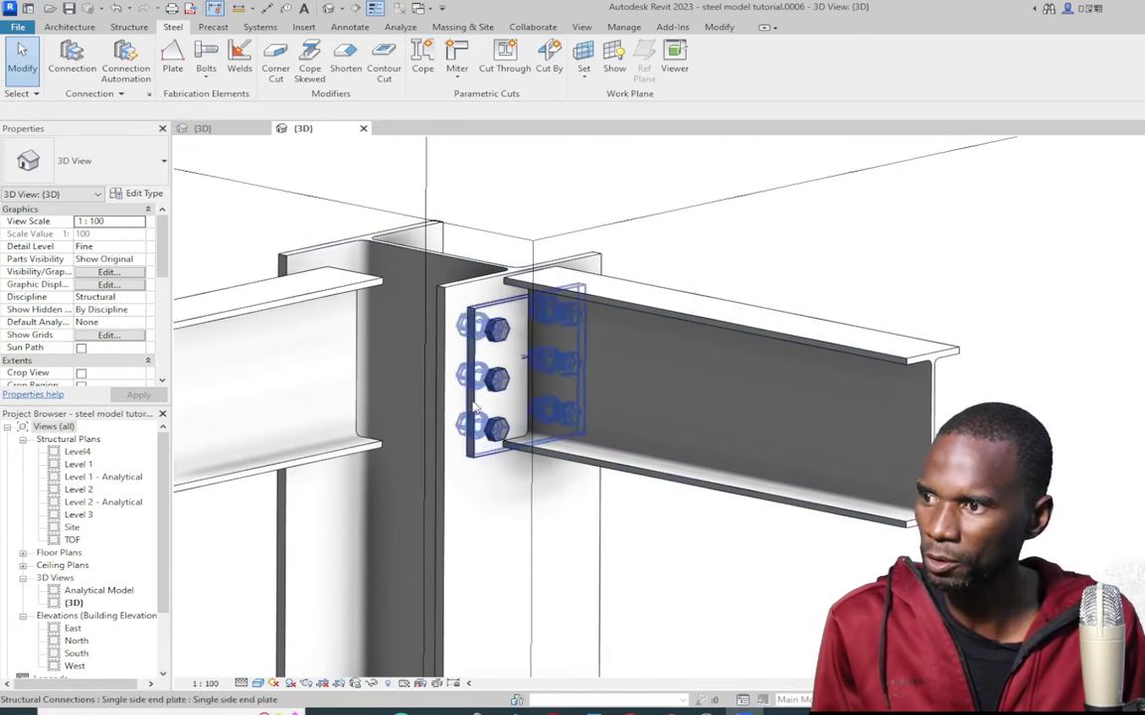
Duplicate the end plate connection's type as Single side end plate 2 and open its modifiable parameters for editing
{"action": "scroll", "coordinate": [495, 323], "scroll_direction": "down", "scroll_amount": 3}
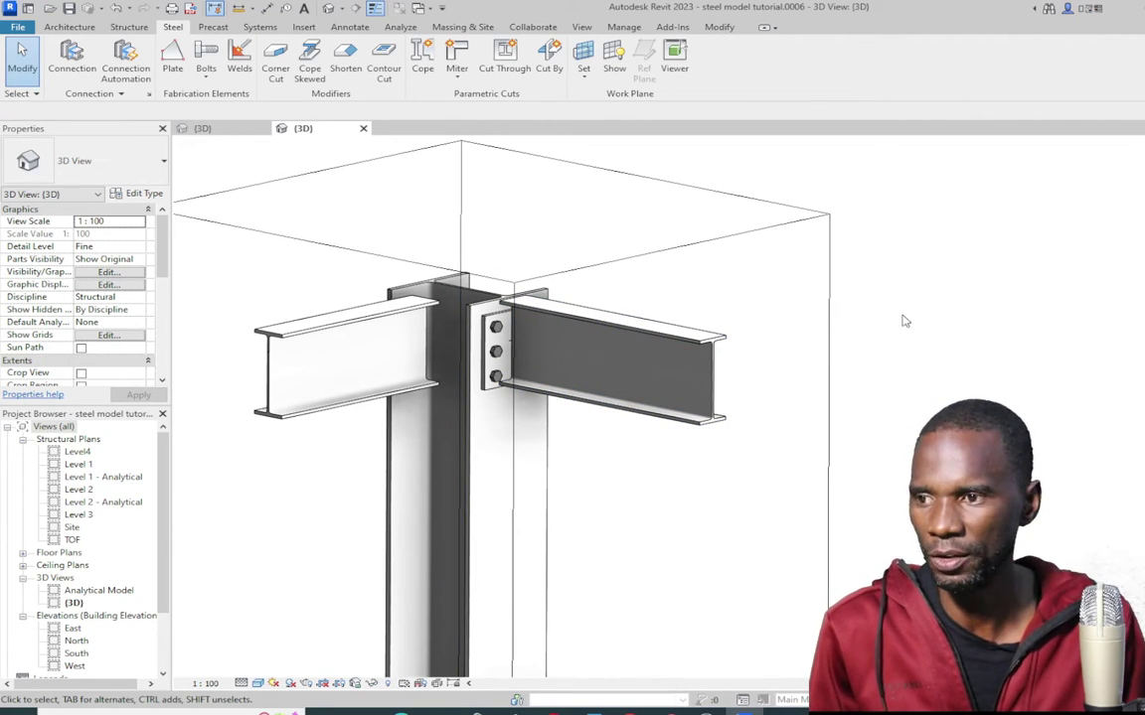
{"action": "scroll", "coordinate": [514, 472], "scroll_direction": "up", "scroll_amount": 3}
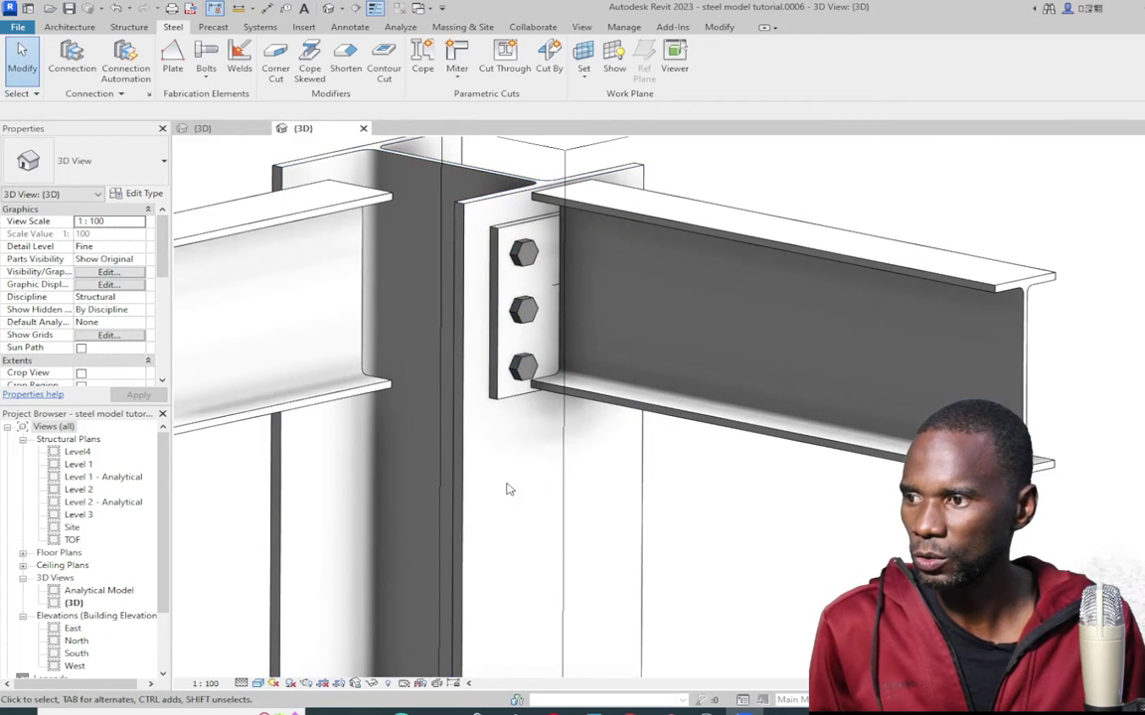
{"action": "left_click", "coordinate": [499, 385]}
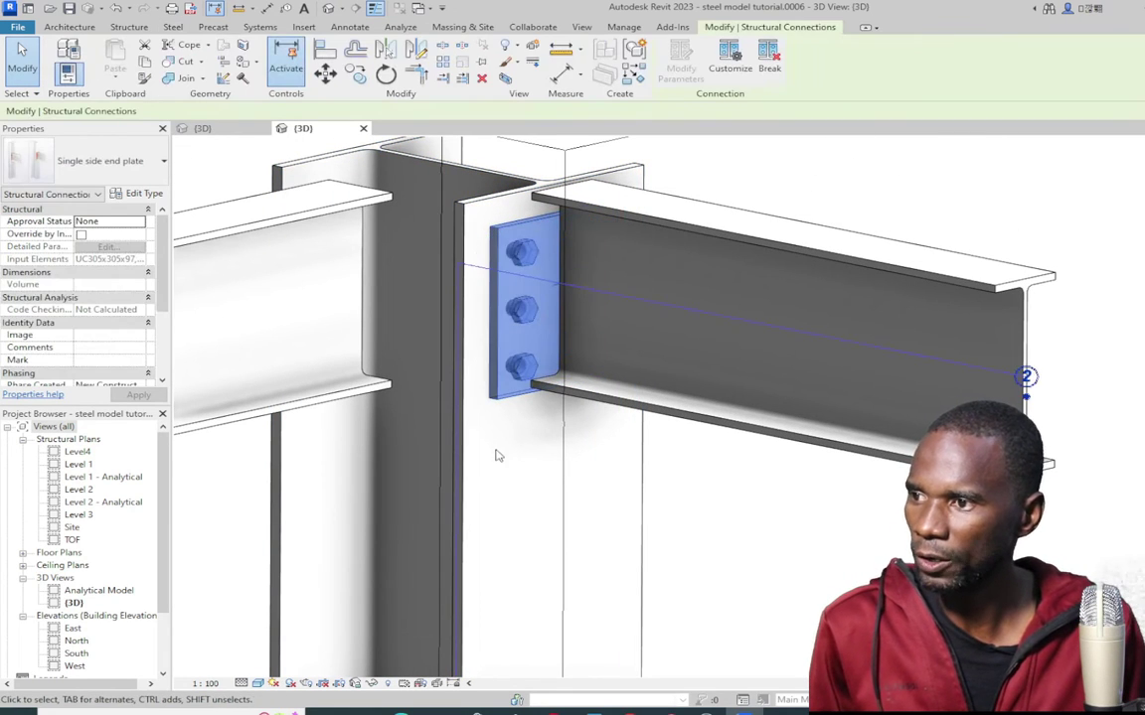
{"action": "scroll", "coordinate": [479, 429], "scroll_direction": "down", "scroll_amount": 1}
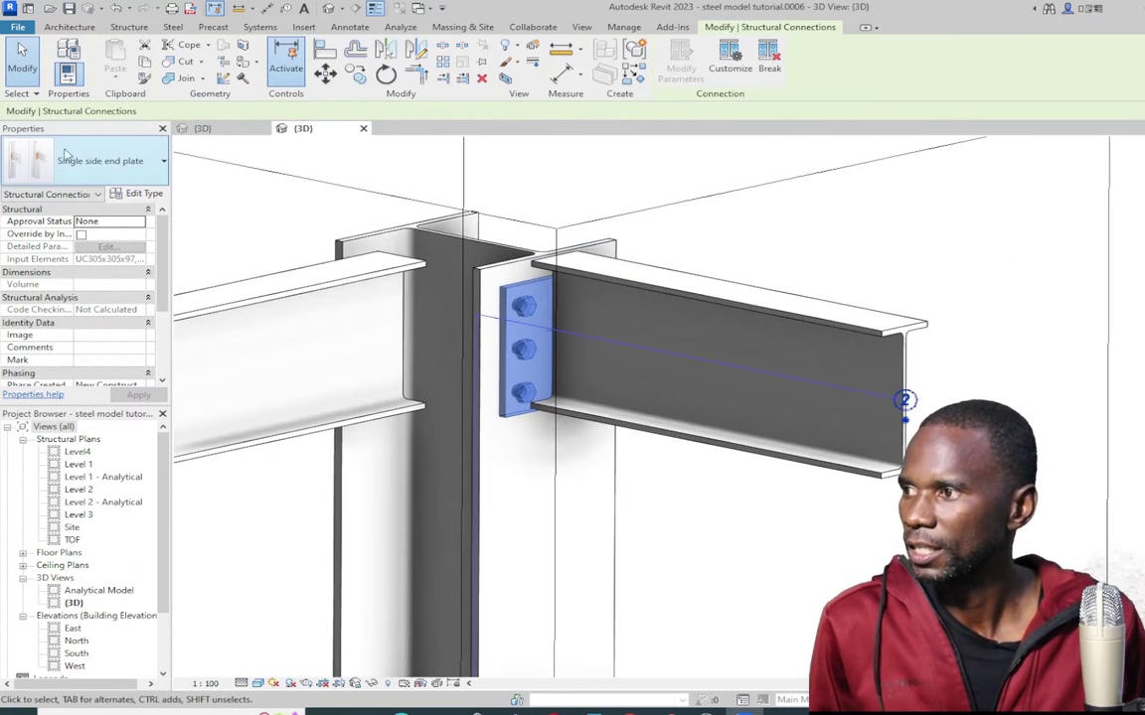
{"action": "left_click", "coordinate": [138, 193]}
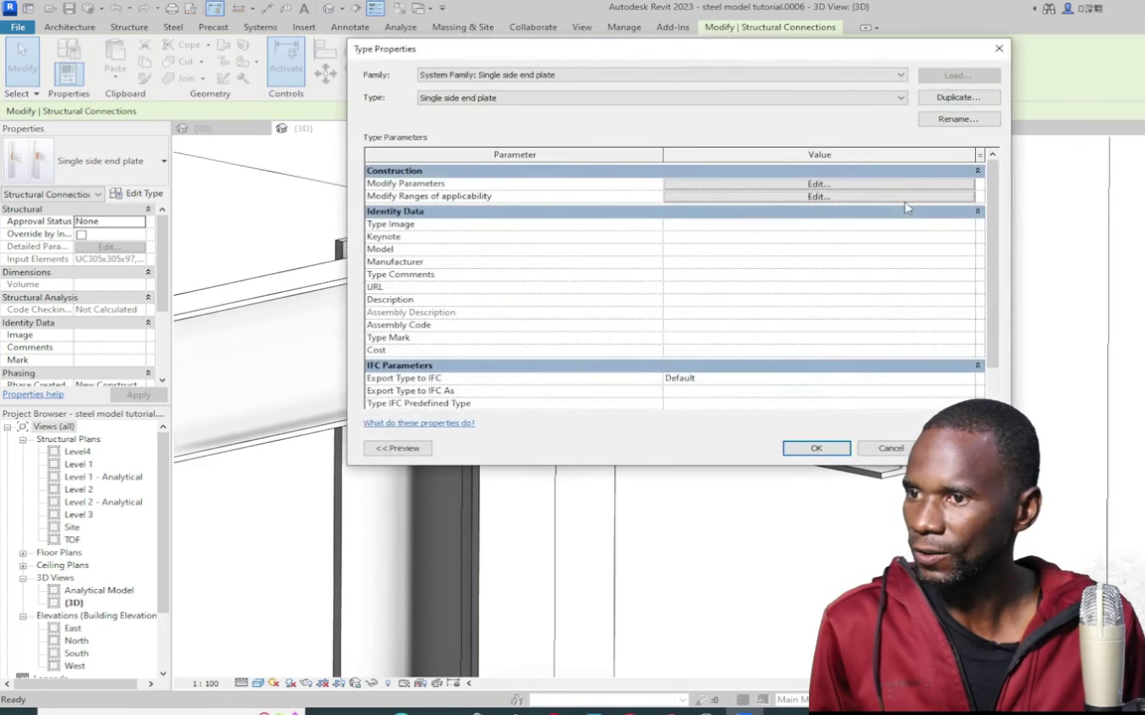
{"action": "left_click", "coordinate": [954, 97]}
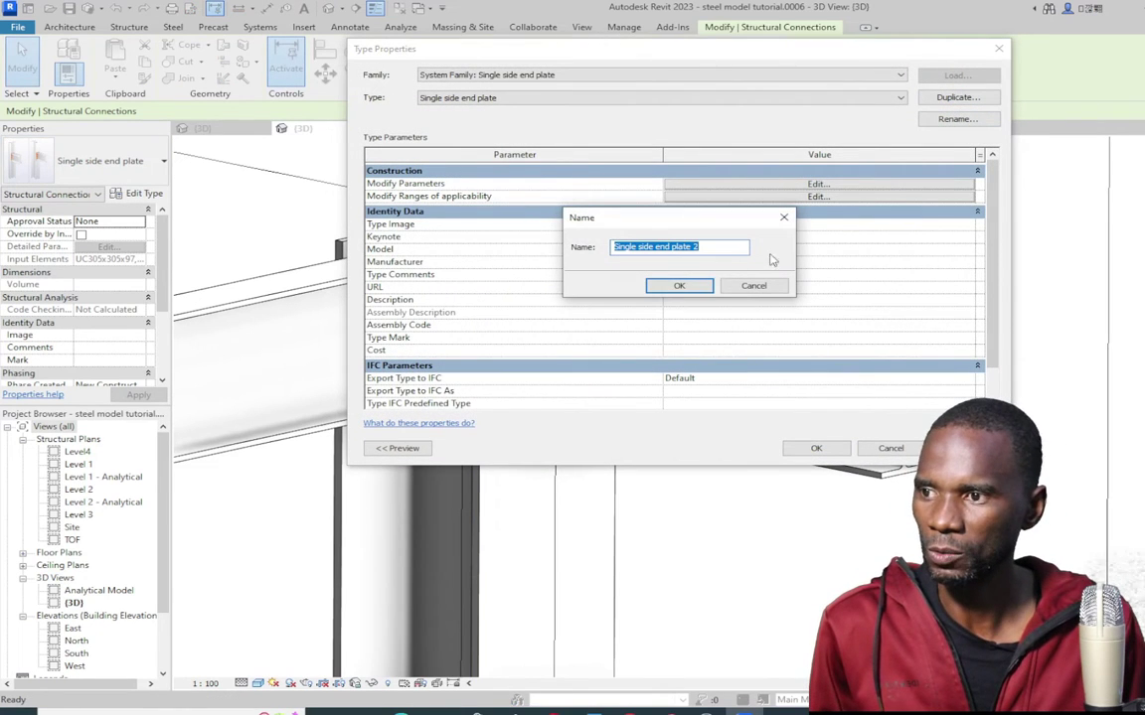
{"action": "left_click", "coordinate": [678, 285]}
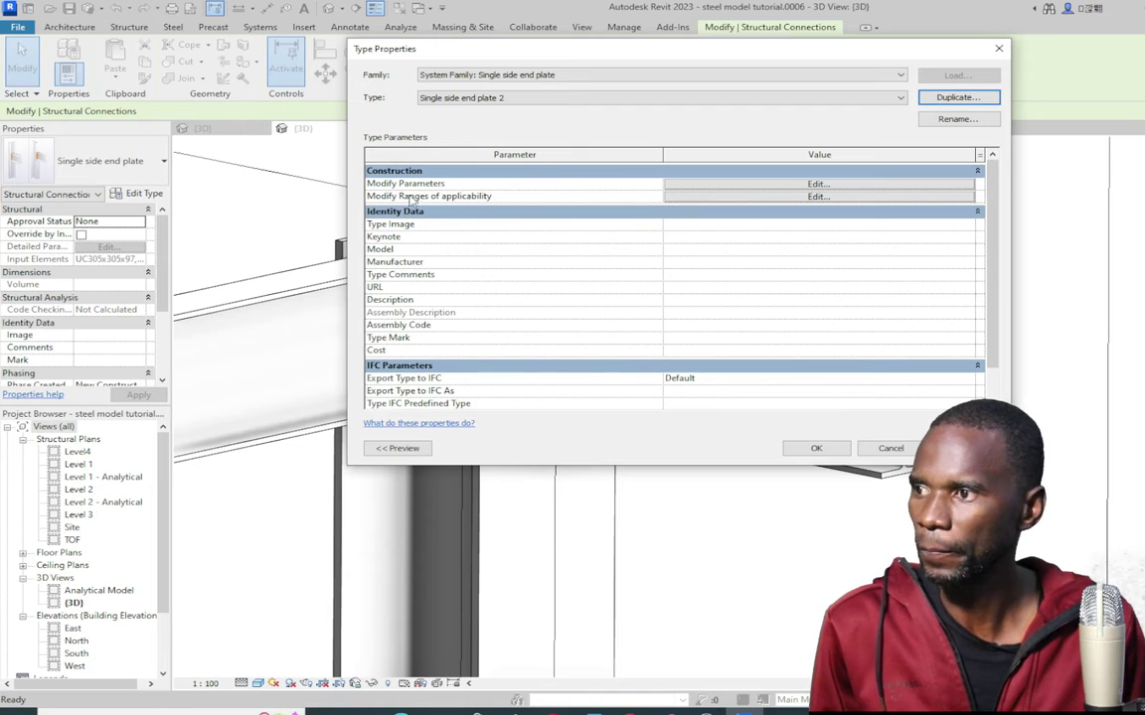
{"action": "left_click", "coordinate": [819, 185]}
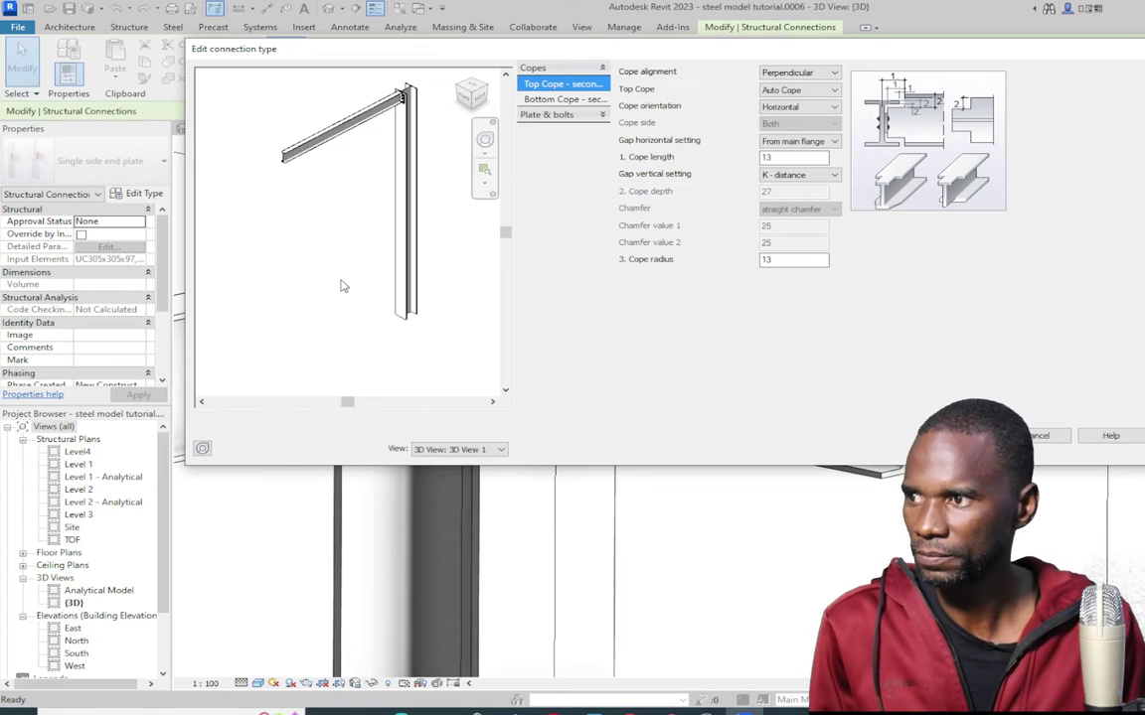
Examine the bolted end plate up close in the connection preview and review the top and bottom cope settings
{"action": "scroll", "coordinate": [336, 167], "scroll_direction": "up", "scroll_amount": 6}
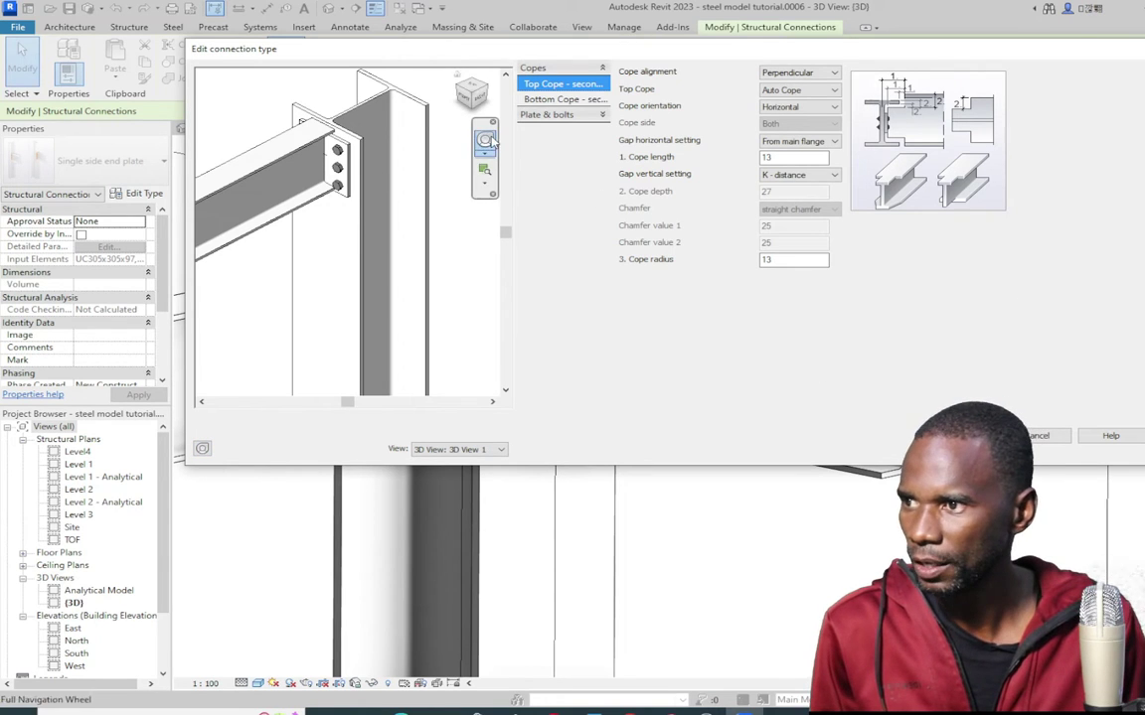
{"action": "left_click", "coordinate": [484, 139]}
{"action": "left_click", "coordinate": [335, 175]}
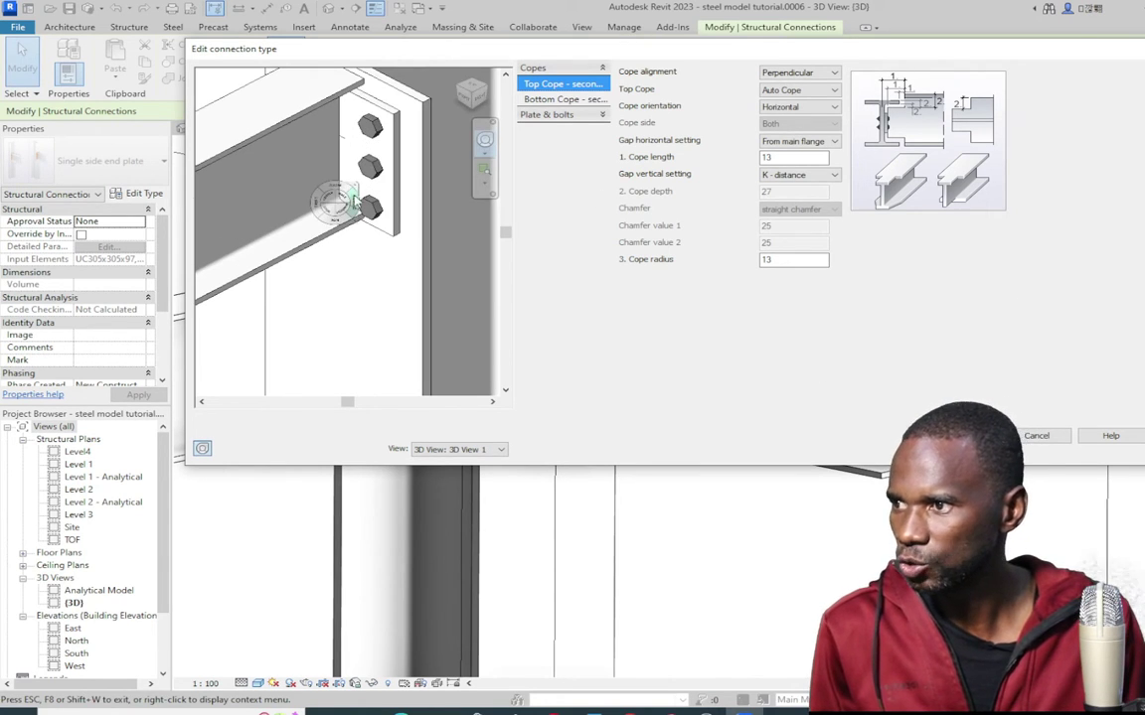
{"action": "mouse_move", "coordinate": [320, 242]}
{"action": "left_mouse_down"}
{"action": "mouse_move", "coordinate": [313, 280]}
{"action": "mouse_move", "coordinate": [365, 287]}
{"action": "left_mouse_up"}
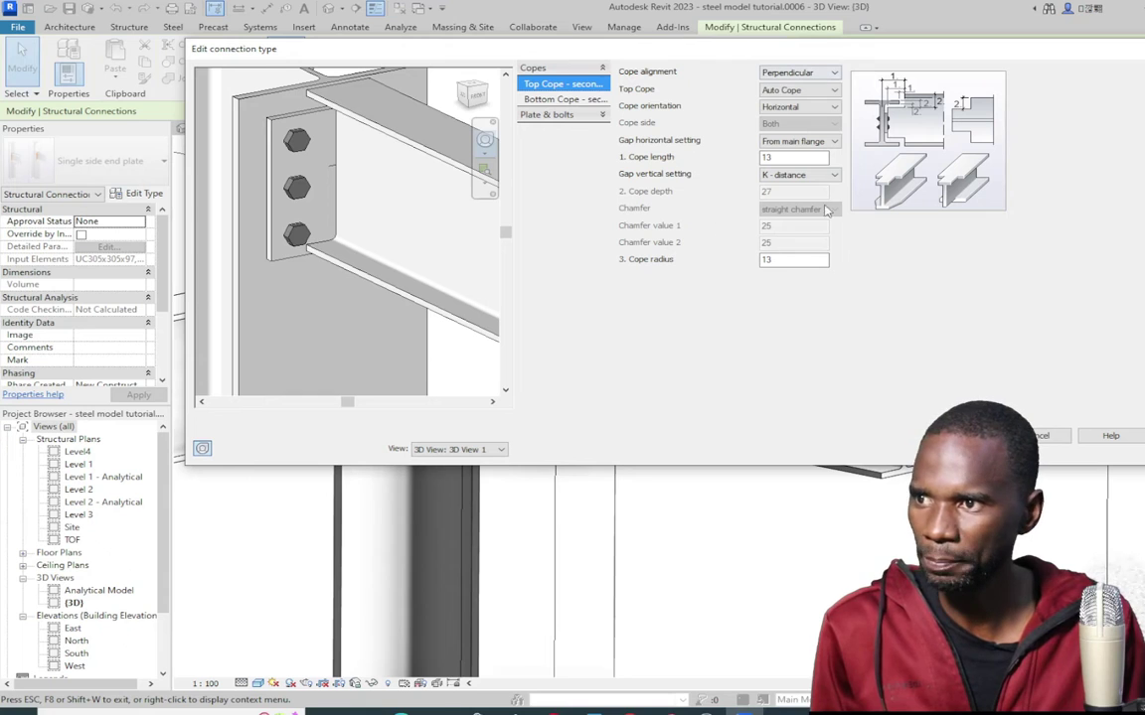
{"action": "left_click_drag", "start_coordinate": [296, 205], "coordinate": [298, 151]}
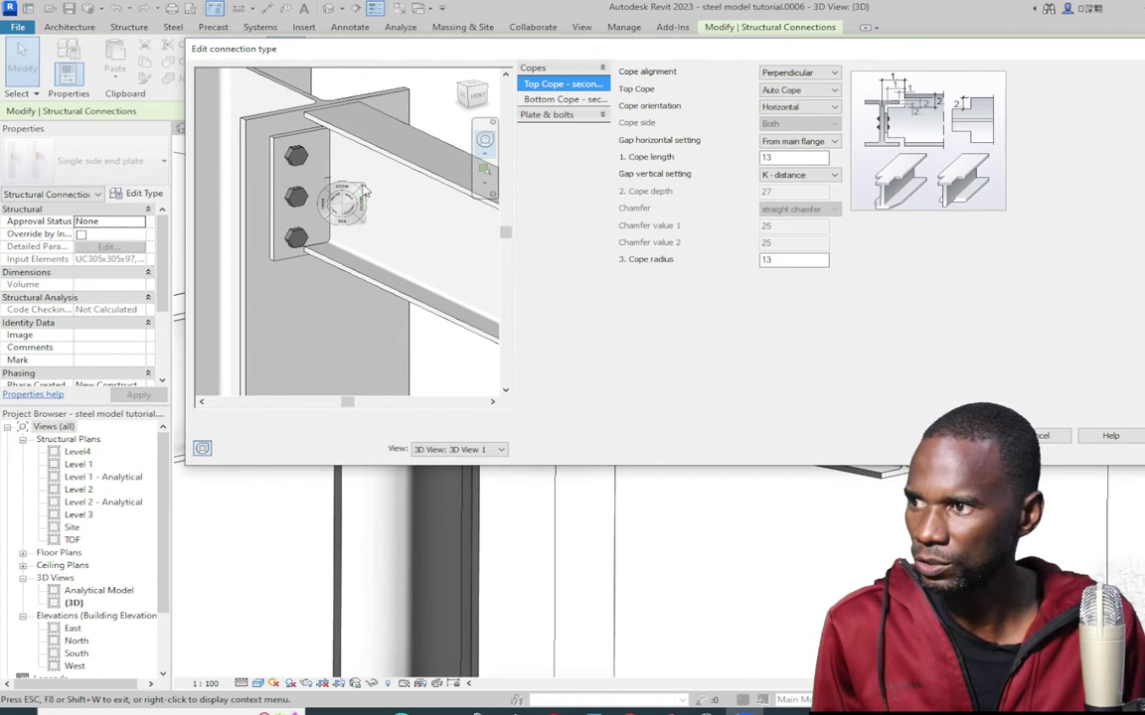
{"action": "left_click_drag", "start_coordinate": [357, 210], "coordinate": [301, 192]}
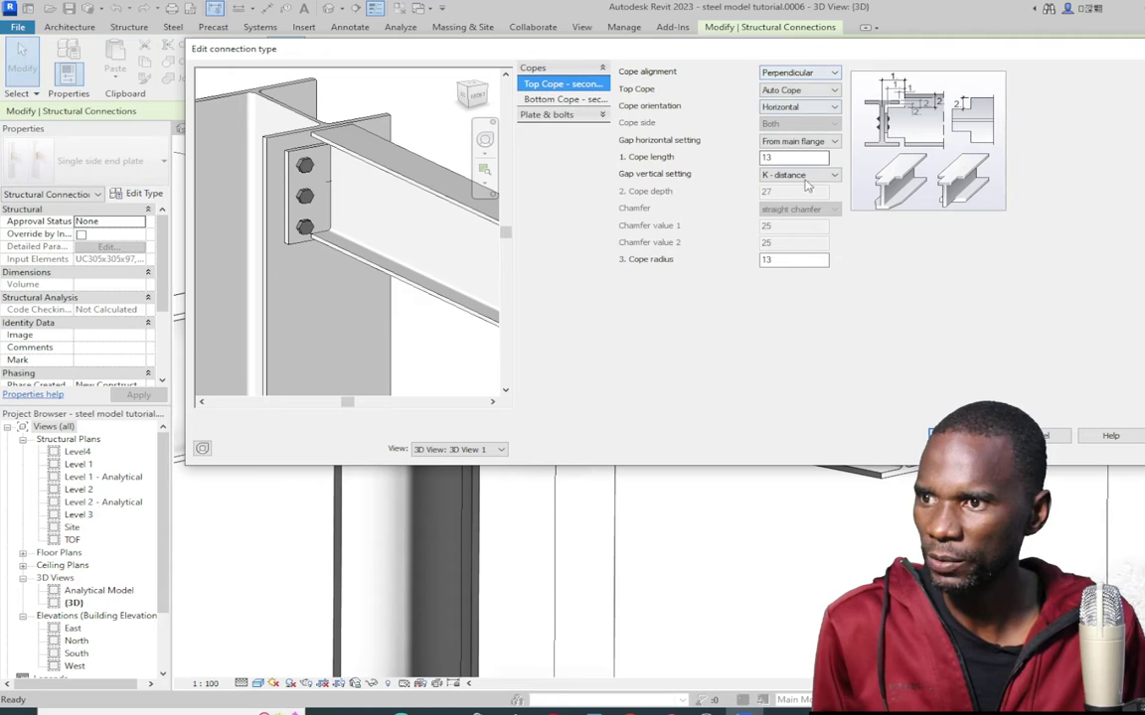
{"action": "left_click", "coordinate": [564, 100]}
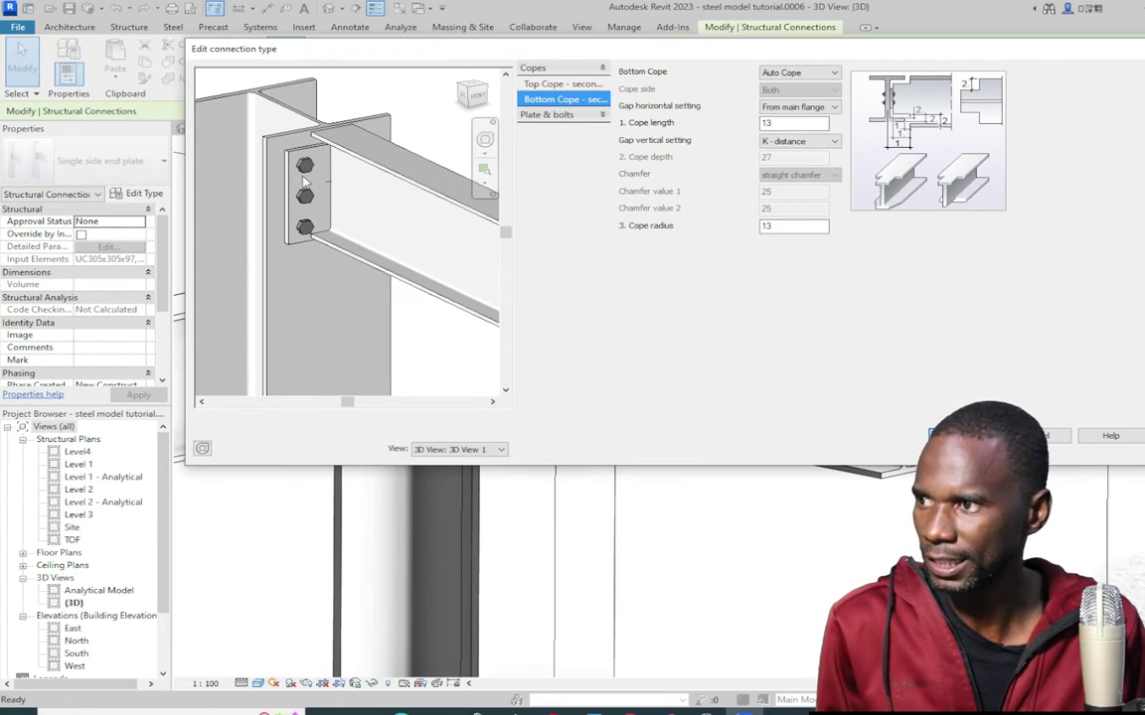
Set the end plate's thickness to 15 in the plate alignment parameters
{"action": "left_click", "coordinate": [548, 115]}
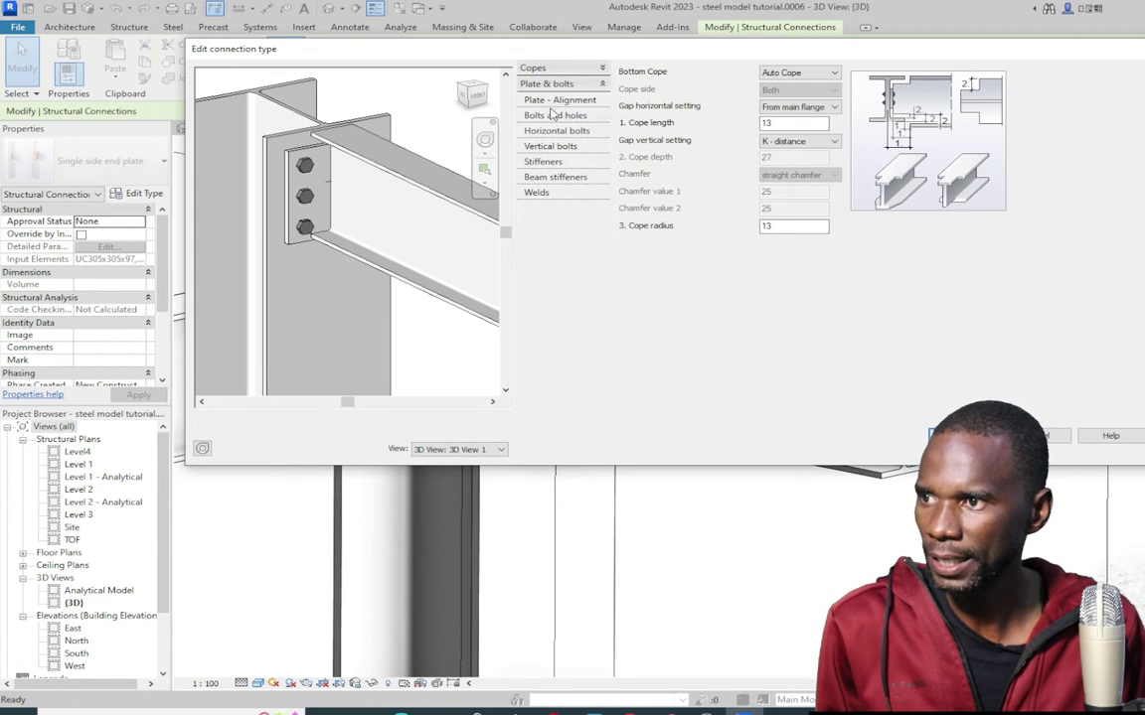
{"action": "left_click", "coordinate": [546, 102]}
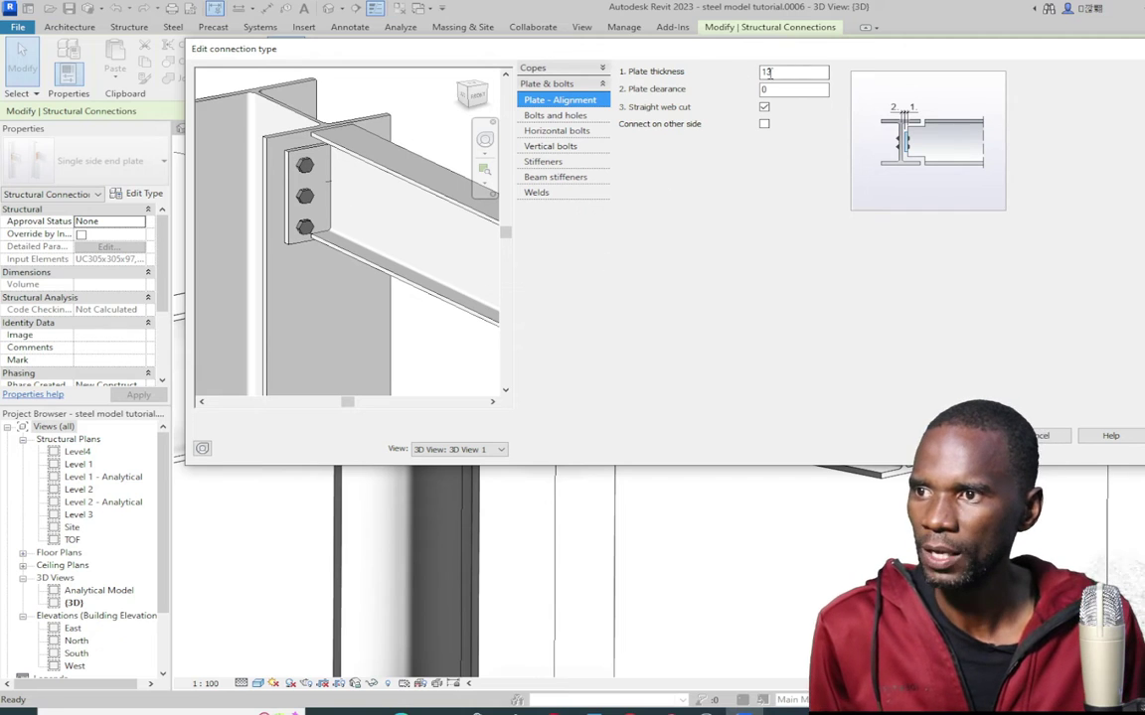
{"action": "left_click_drag", "start_coordinate": [783, 72], "coordinate": [739, 67]}
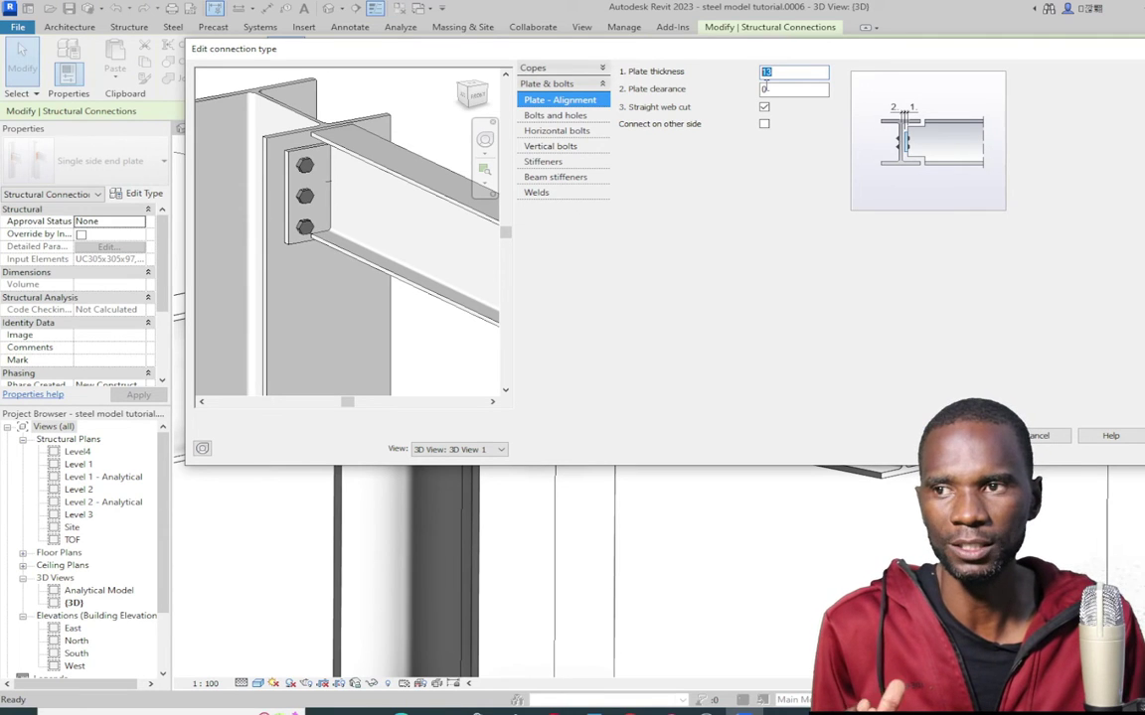
{"action": "left_click", "coordinate": [785, 71]}
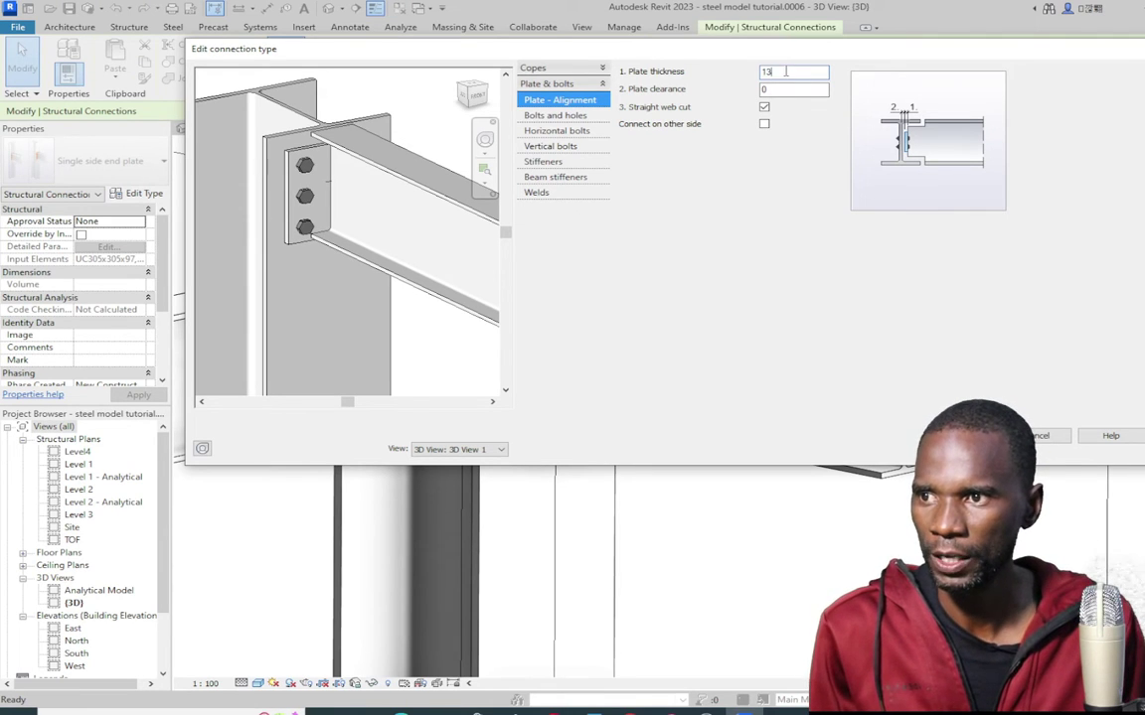
{"action": "type", "text": "15"}
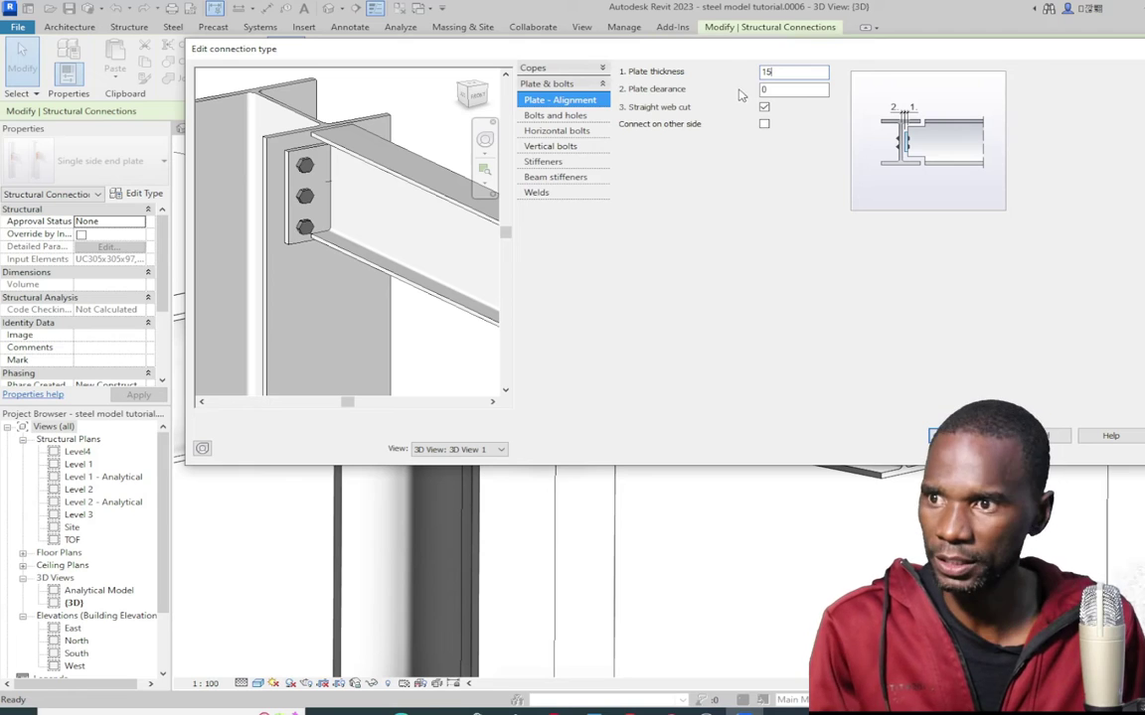
{"action": "left_click", "coordinate": [777, 89]}
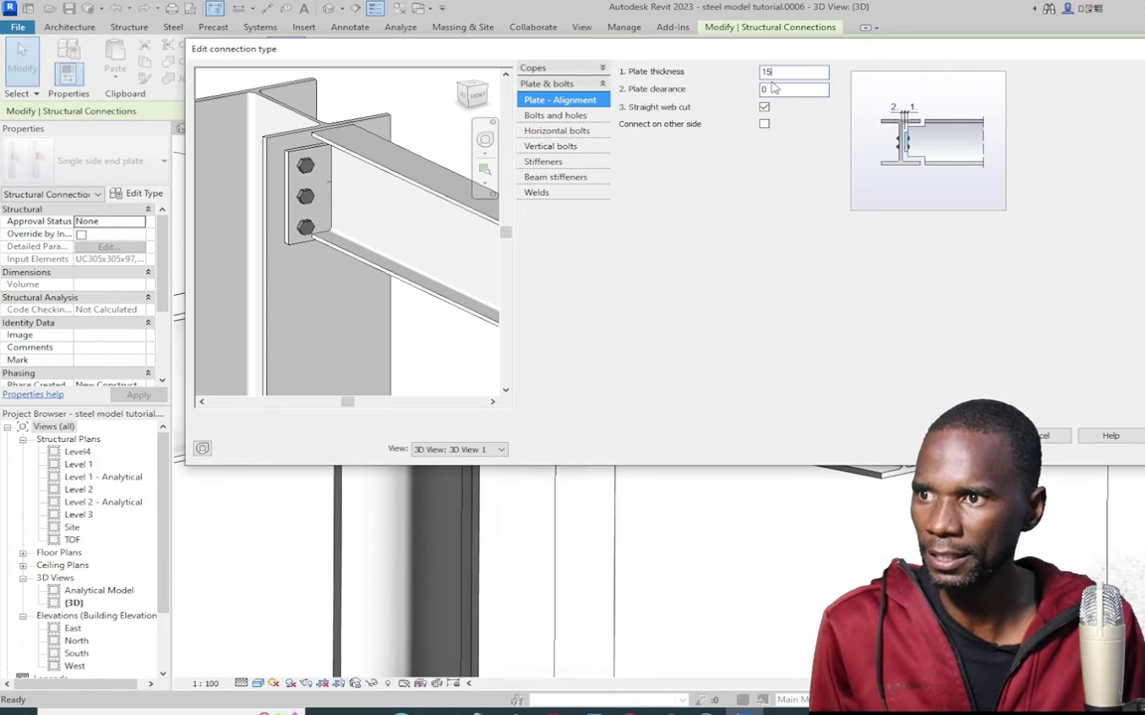
{"action": "left_click", "coordinate": [791, 74]}
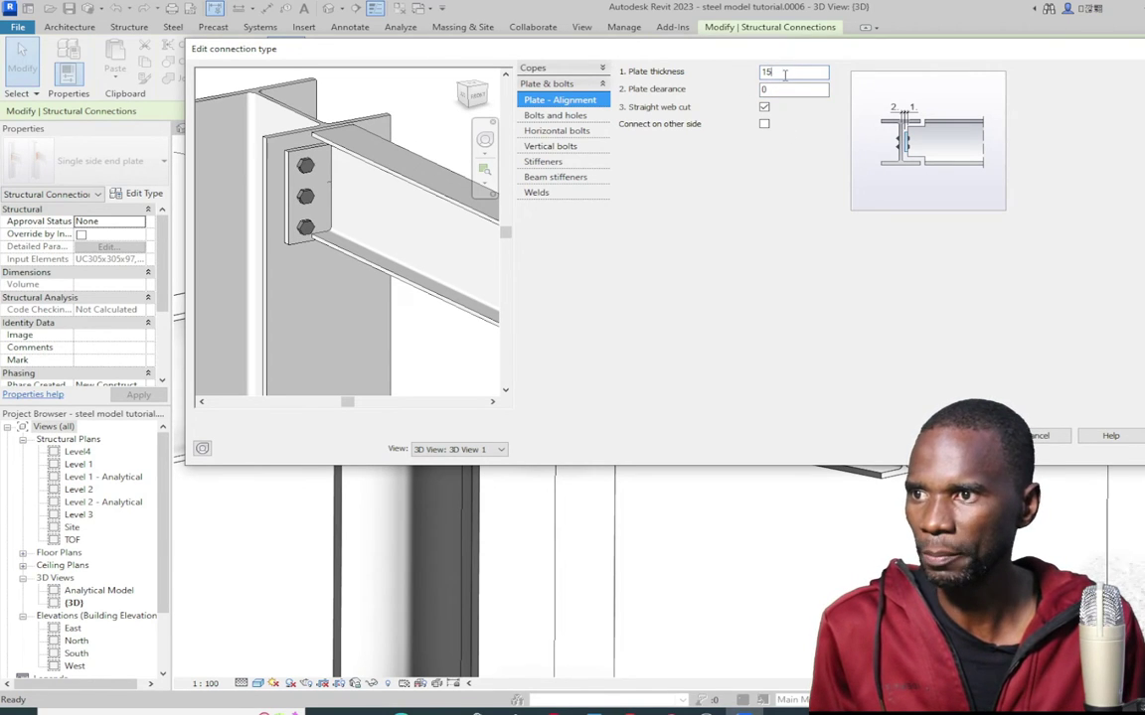
Change the end plate's bolt type to XOX from the complete list of bolt standards
{"action": "left_click", "coordinate": [564, 116]}
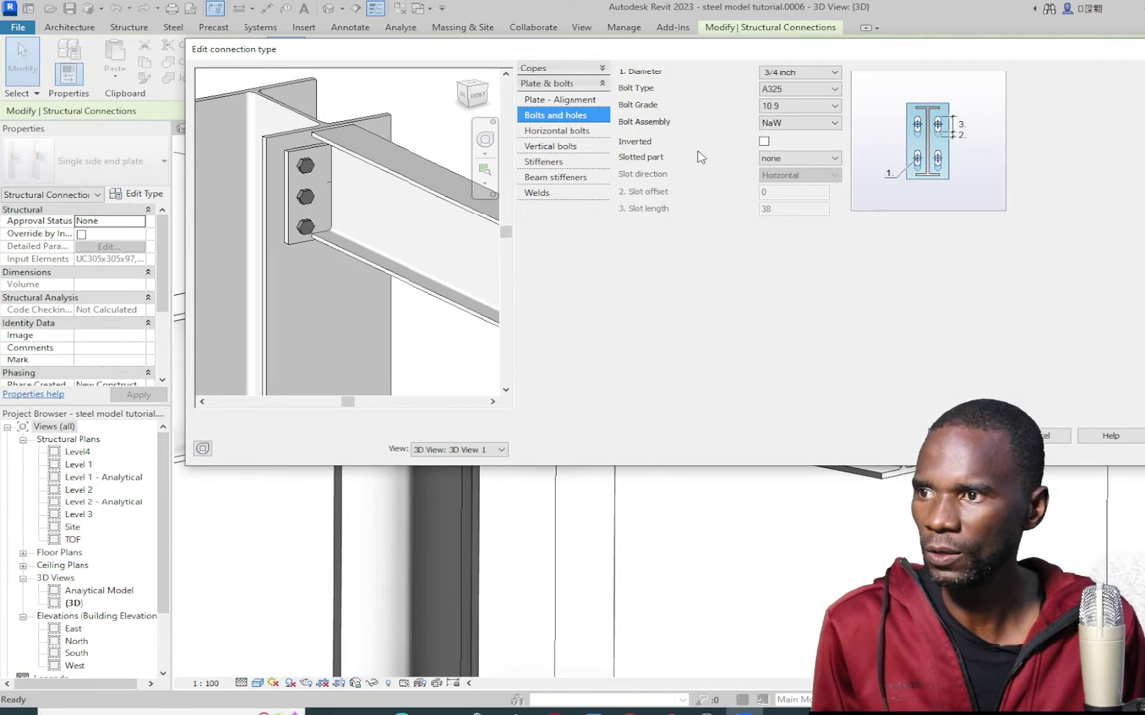
{"action": "left_click", "coordinate": [834, 73]}
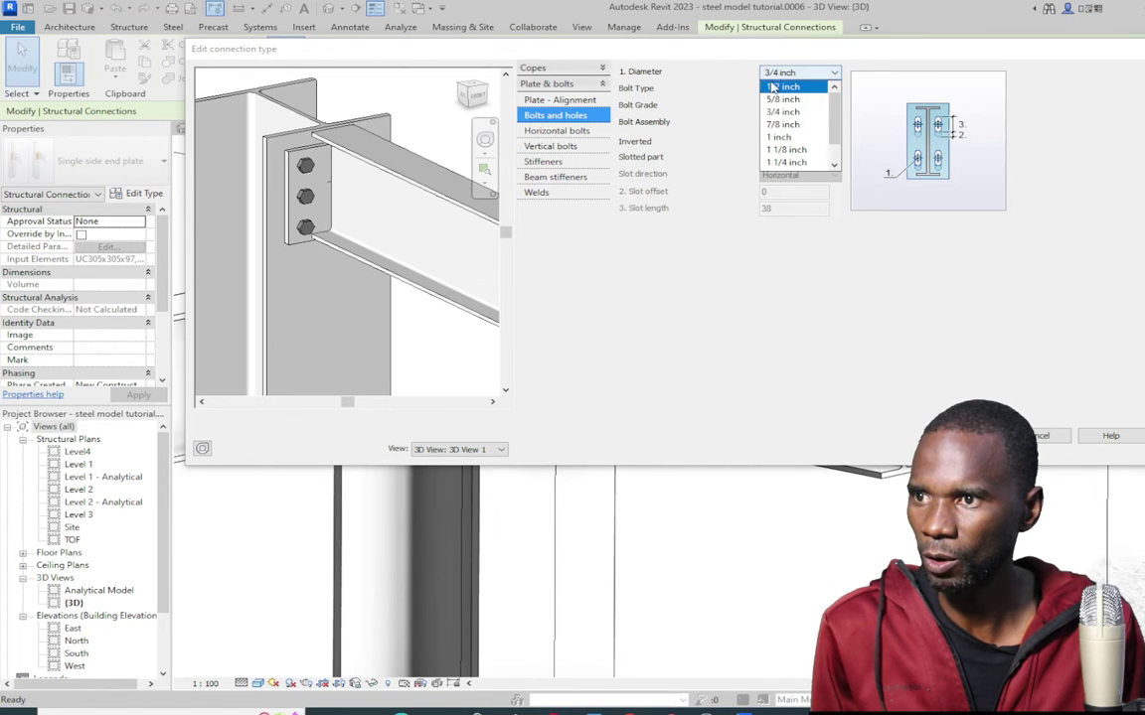
{"action": "left_click", "coordinate": [643, 91]}
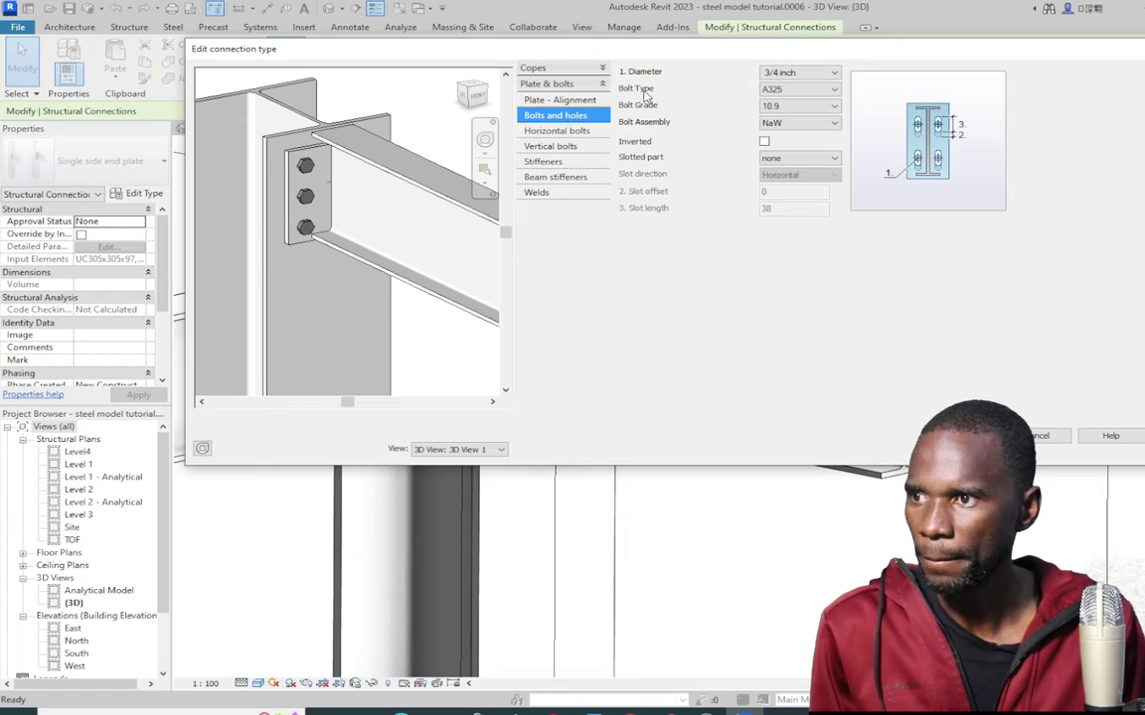
{"action": "left_click", "coordinate": [765, 90]}
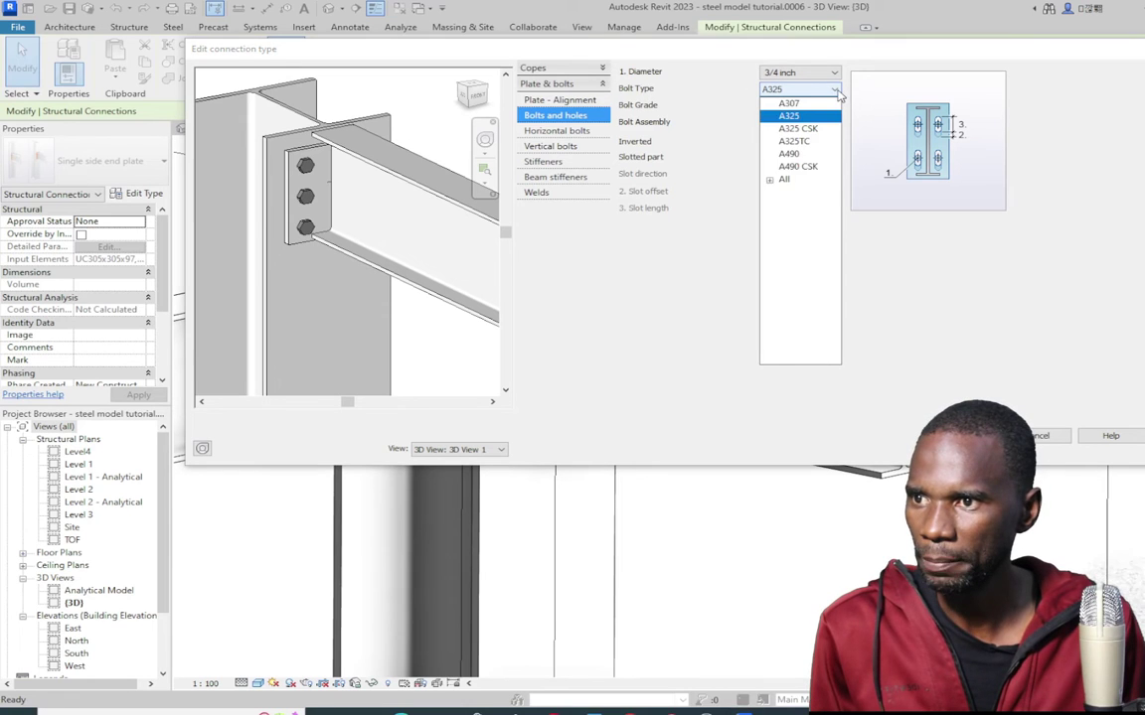
{"action": "left_click", "coordinate": [784, 179]}
{"action": "scroll", "coordinate": [803, 298], "scroll_direction": "down", "scroll_amount": 10}
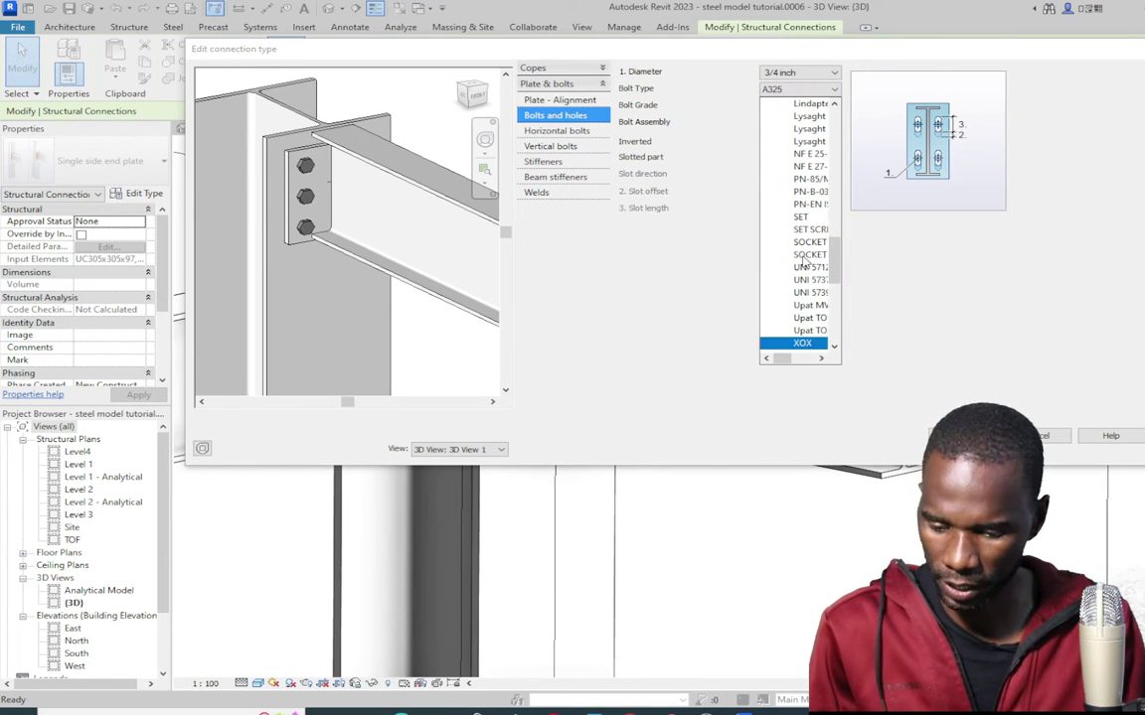
{"action": "left_click", "coordinate": [801, 345]}
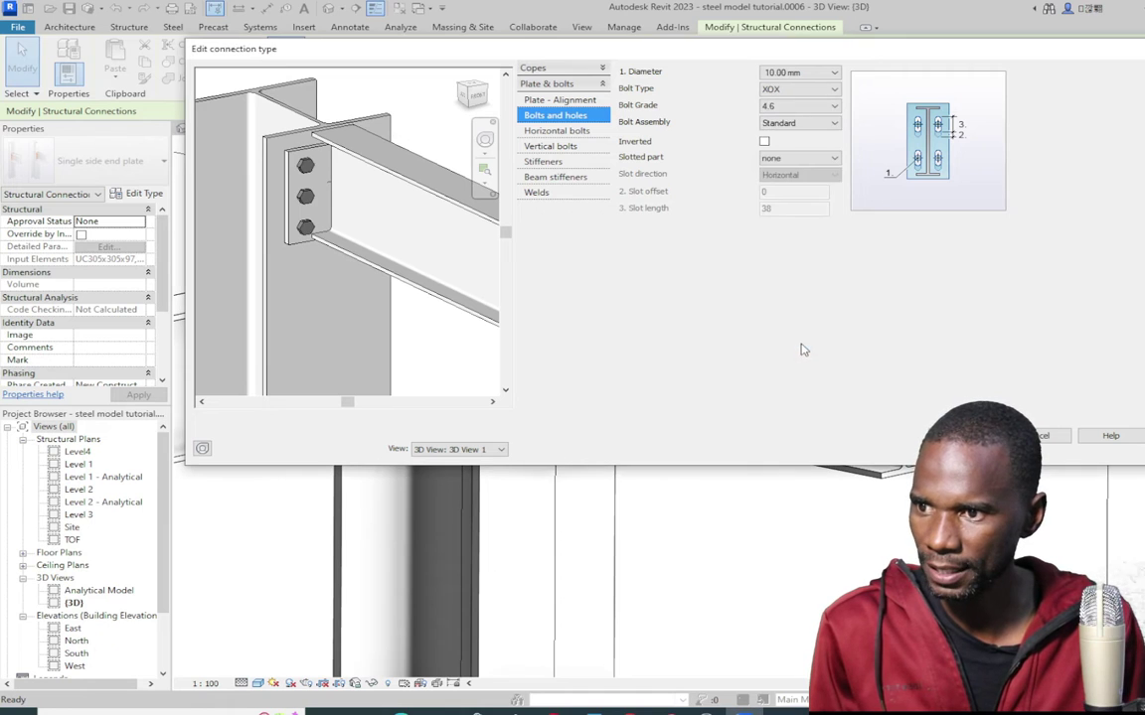
Set the end plate bolts to a 16.00 mm diameter and grade 8.8
{"action": "left_click", "coordinate": [832, 74]}
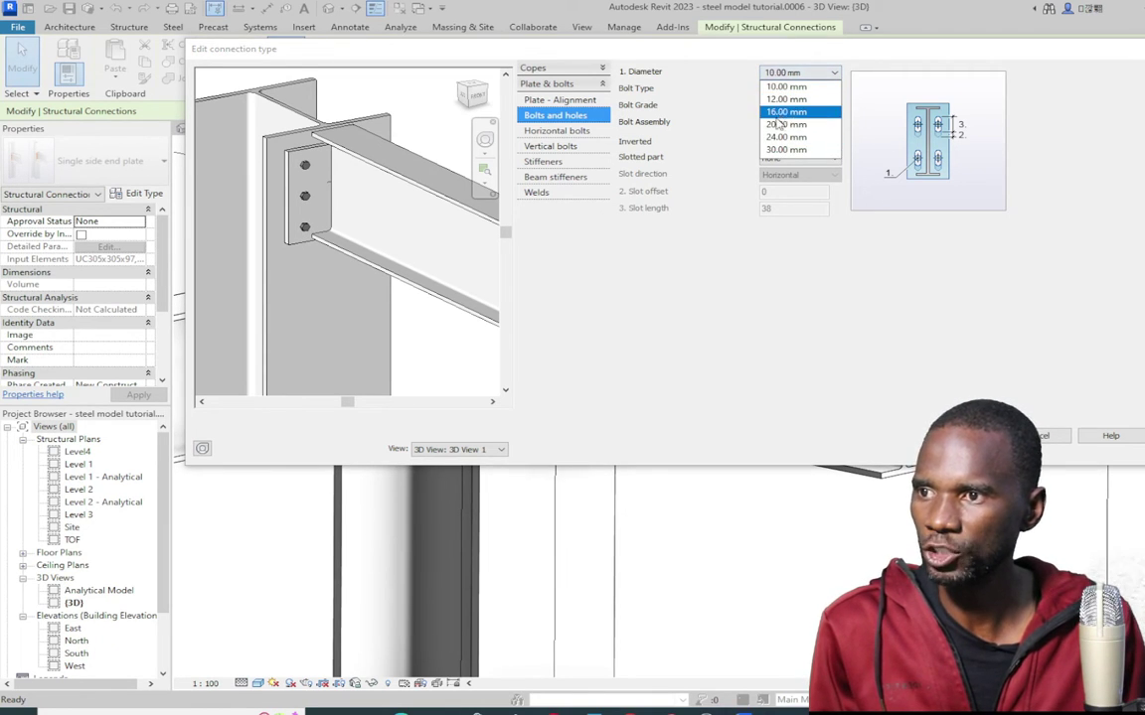
{"action": "left_click", "coordinate": [787, 111]}
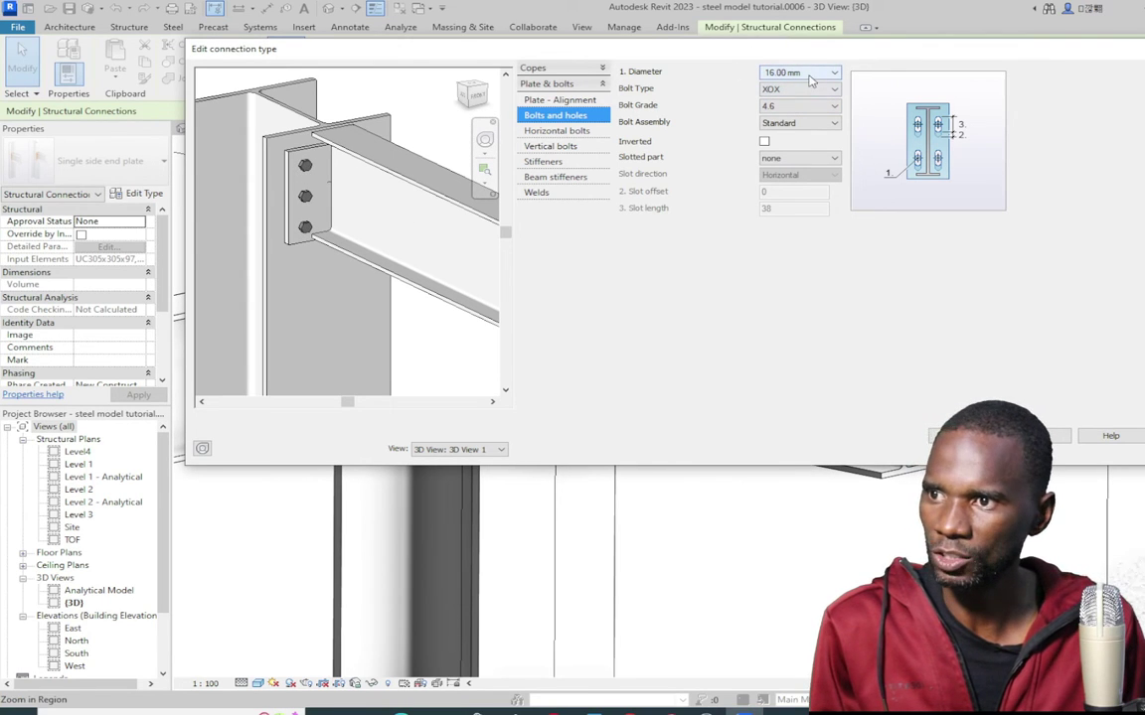
{"action": "left_click", "coordinate": [830, 108]}
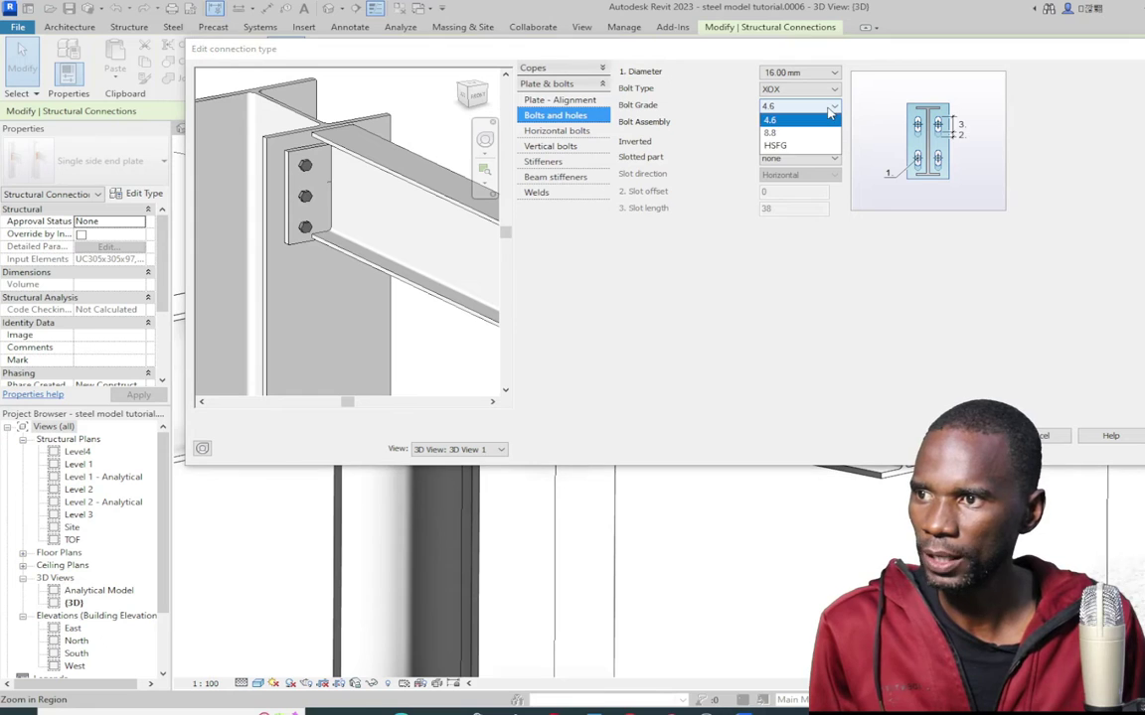
{"action": "left_click", "coordinate": [785, 130]}
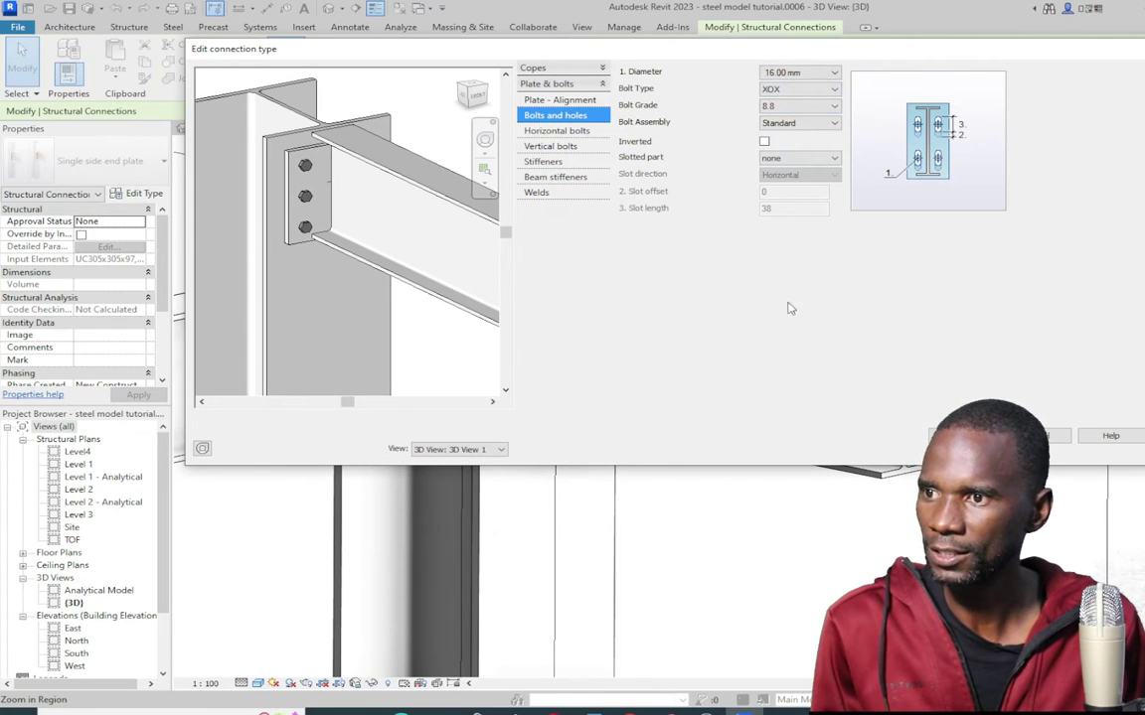
Set Edge distance / Proj. 2 of the end plate's horizontal bolts to 40
{"action": "left_click", "coordinate": [558, 132]}
{"action": "scroll", "coordinate": [320, 197], "scroll_direction": "up", "scroll_amount": 2}
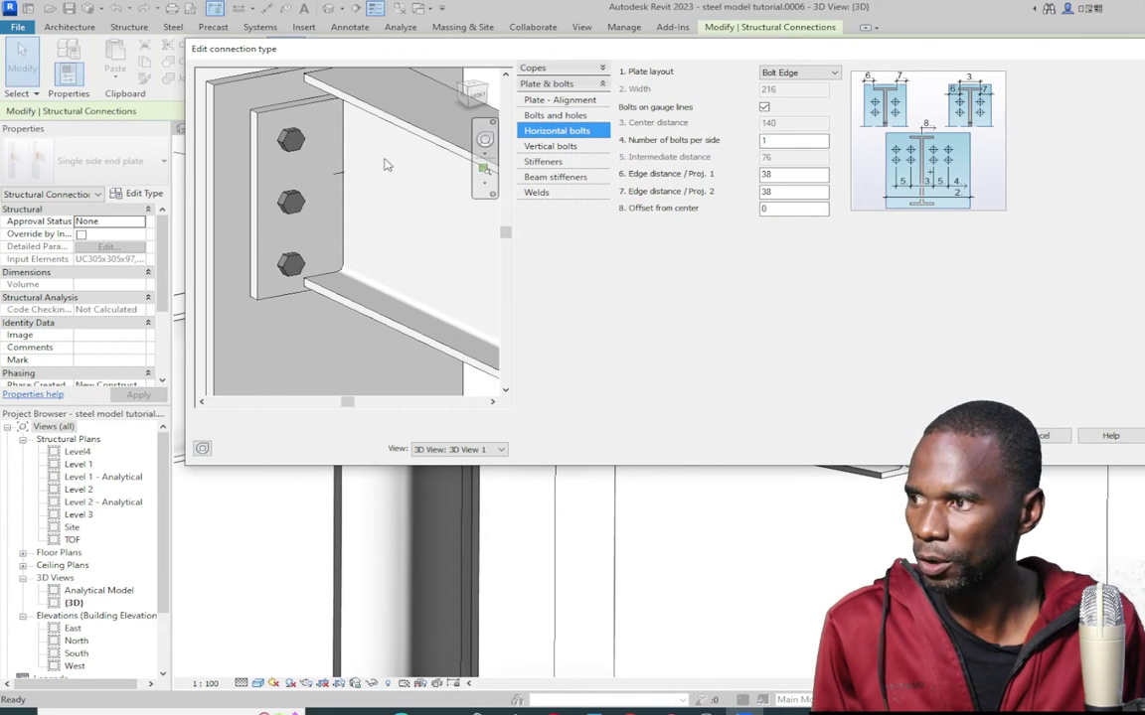
{"action": "left_click", "coordinate": [780, 174]}
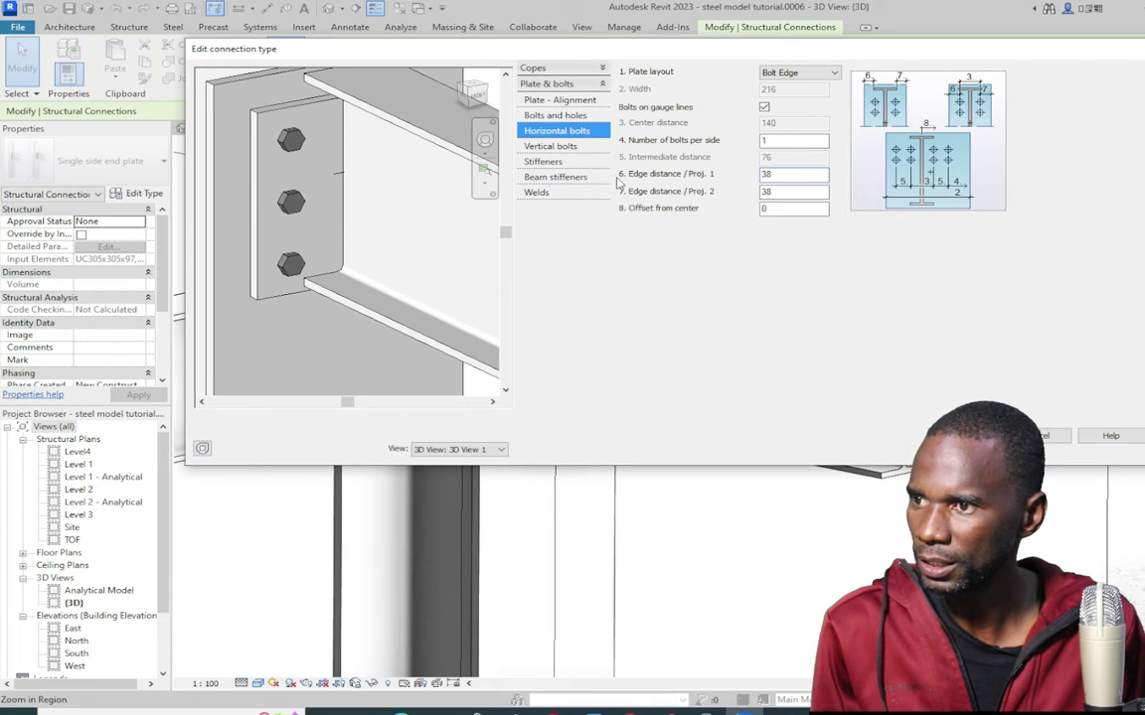
{"action": "key", "text": "Tab"}
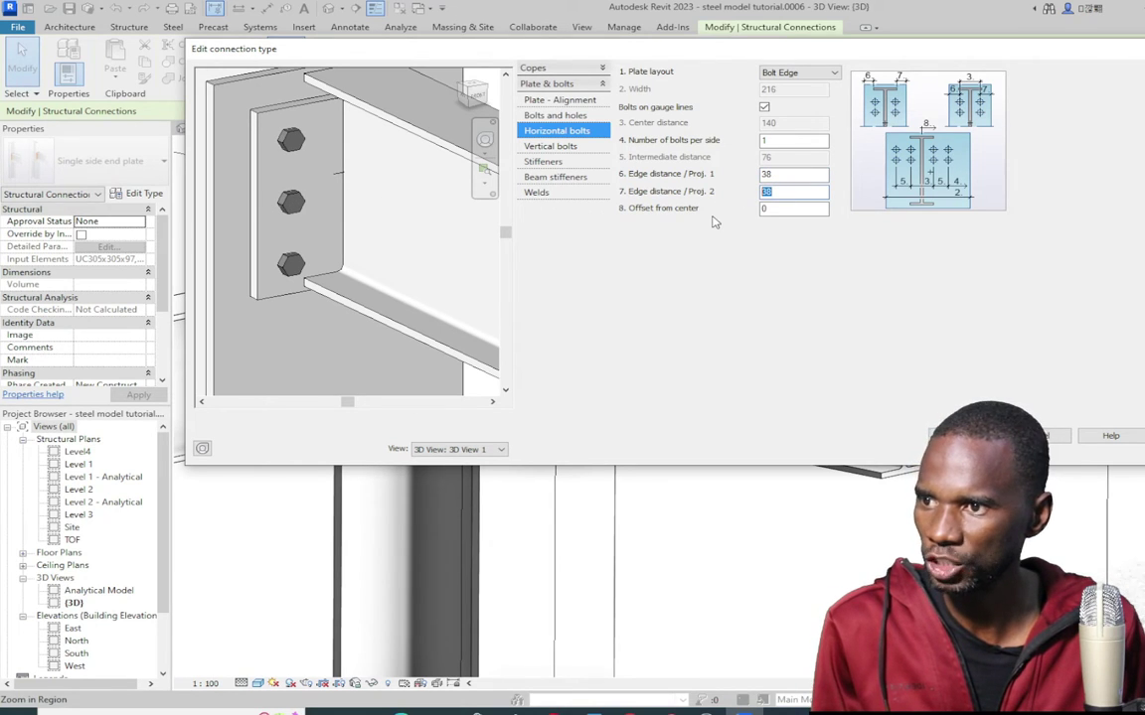
{"action": "type", "text": "40"}
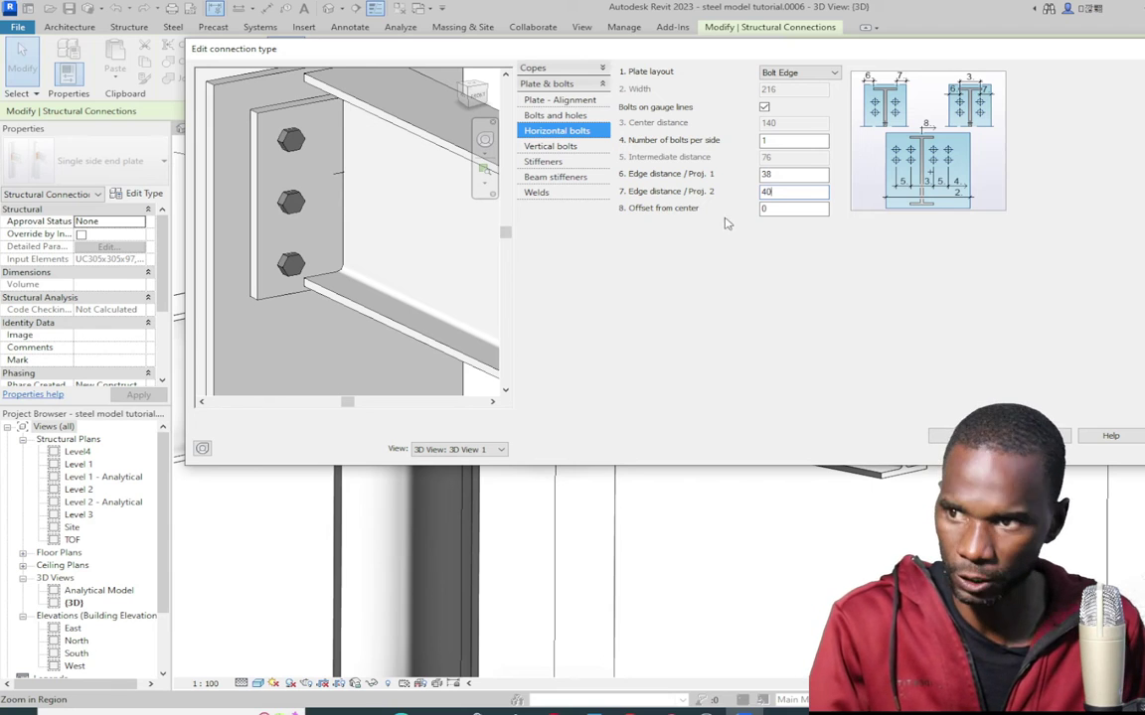
Change the plate layout of the end plate's horizontal bolts to Projection
{"action": "left_click", "coordinate": [781, 173]}
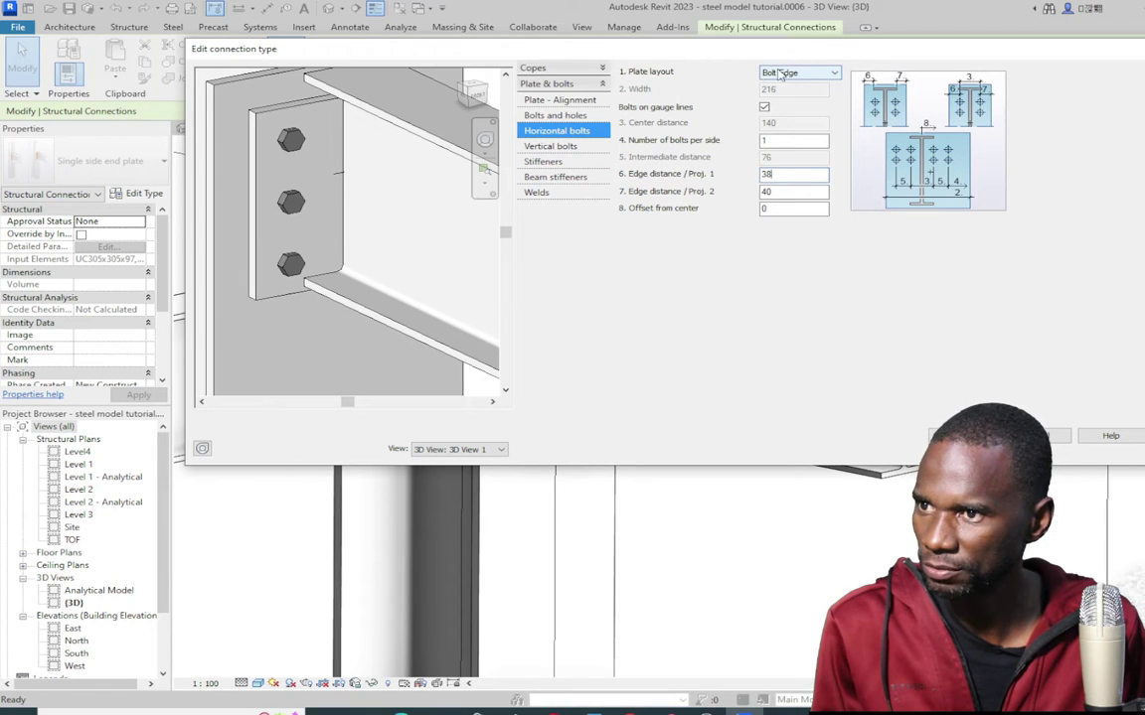
{"action": "left_click", "coordinate": [835, 77]}
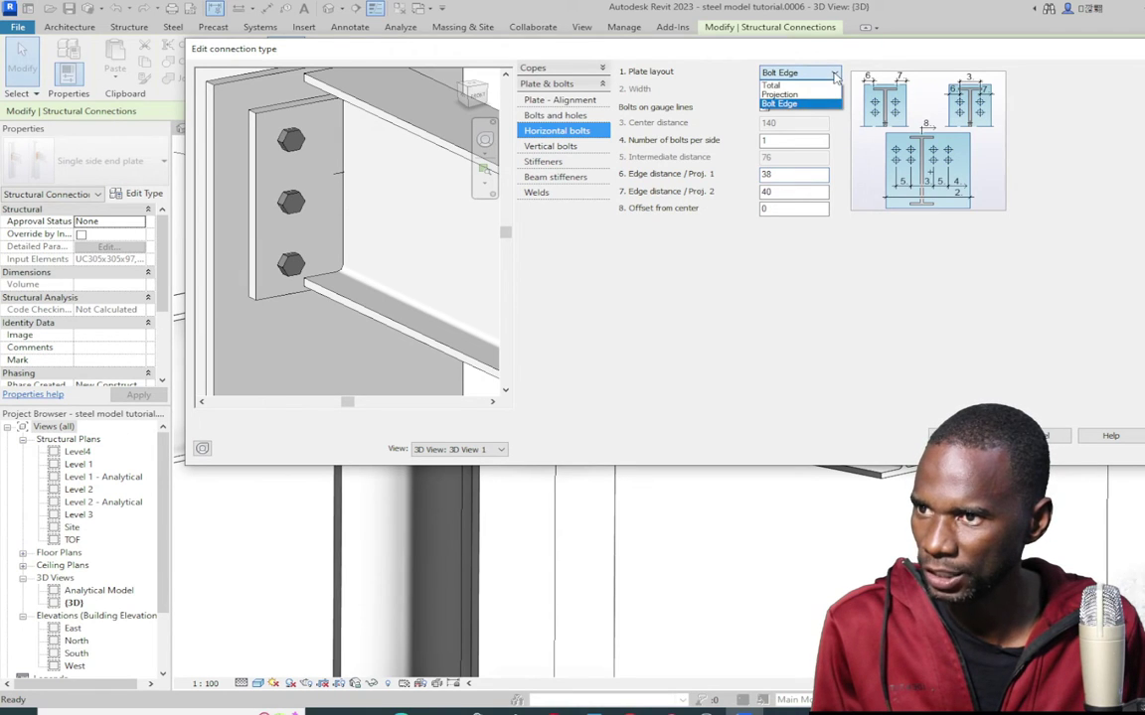
{"action": "left_click", "coordinate": [795, 88]}
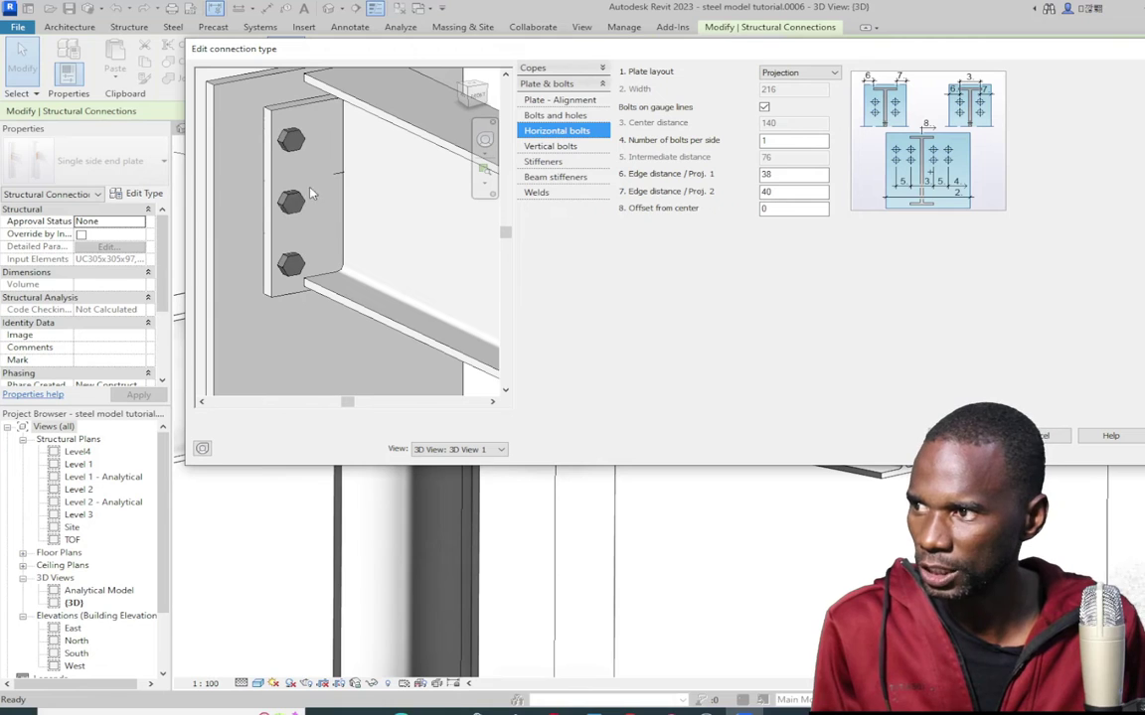
Try an Edge distance / Proj. 2 of 38 for the horizontal bolts
{"action": "left_click", "coordinate": [778, 190]}
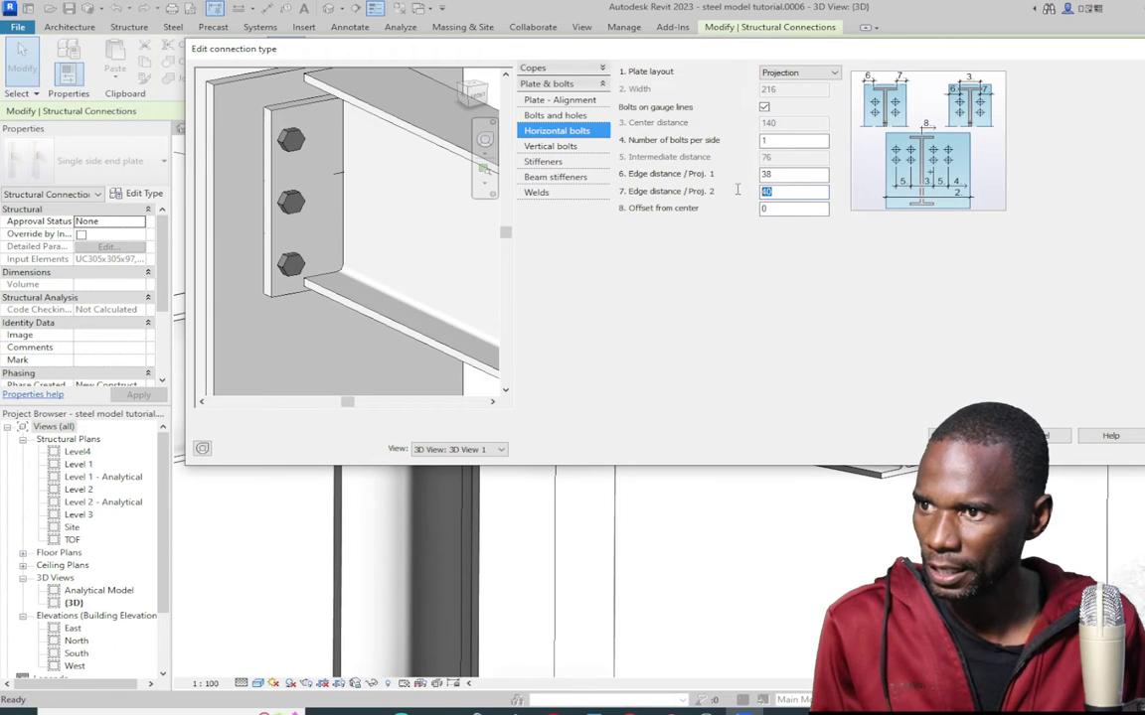
{"action": "type", "text": "38"}
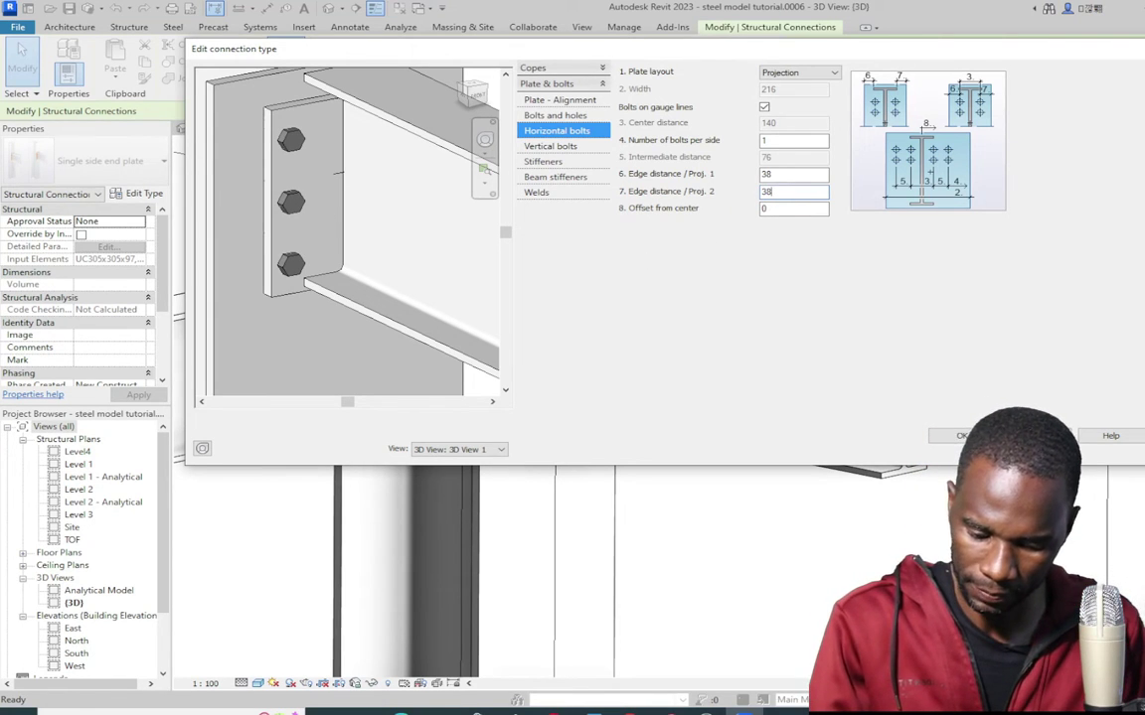
{"action": "left_click", "coordinate": [793, 174]}
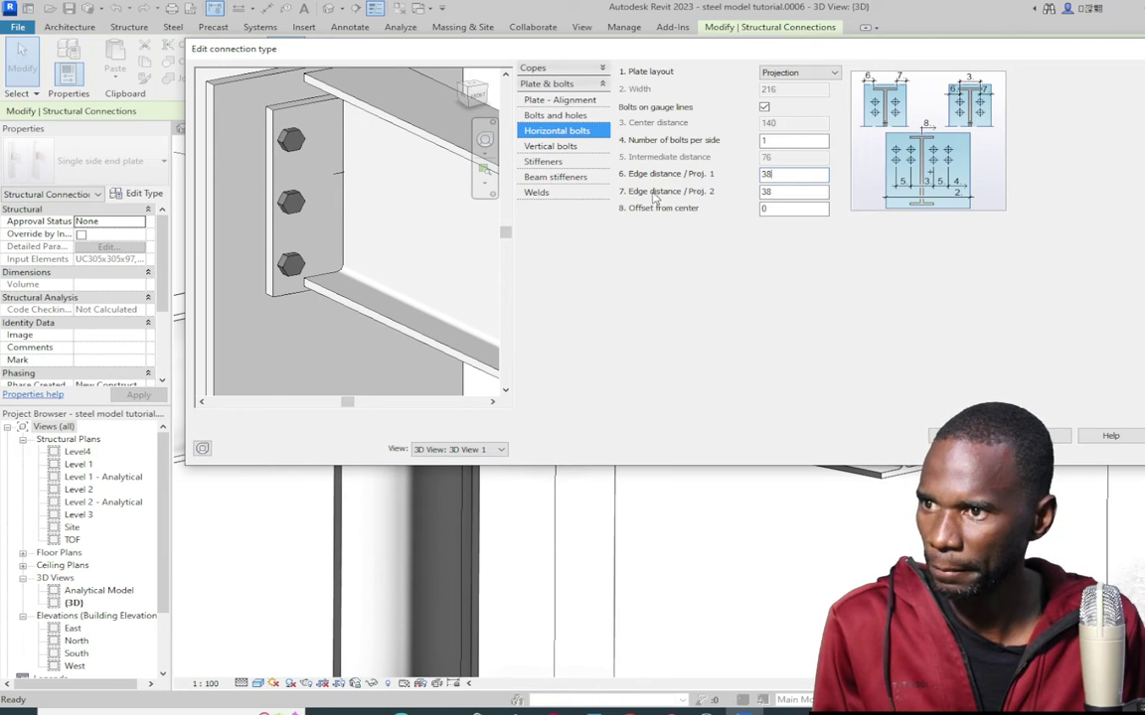
Set both Edge distance / Proj. 1 and Proj. 2 of the horizontal bolts to 40
{"action": "key", "text": "Tab"}
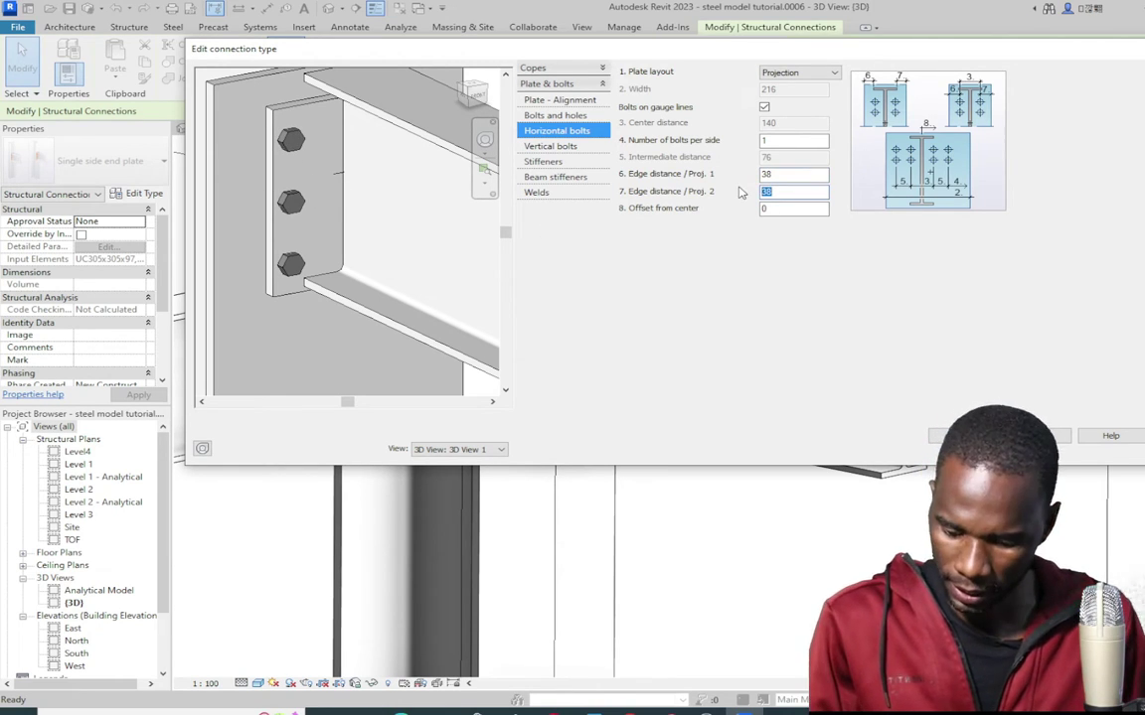
{"action": "type", "text": "40"}
{"action": "left_click", "coordinate": [778, 174]}
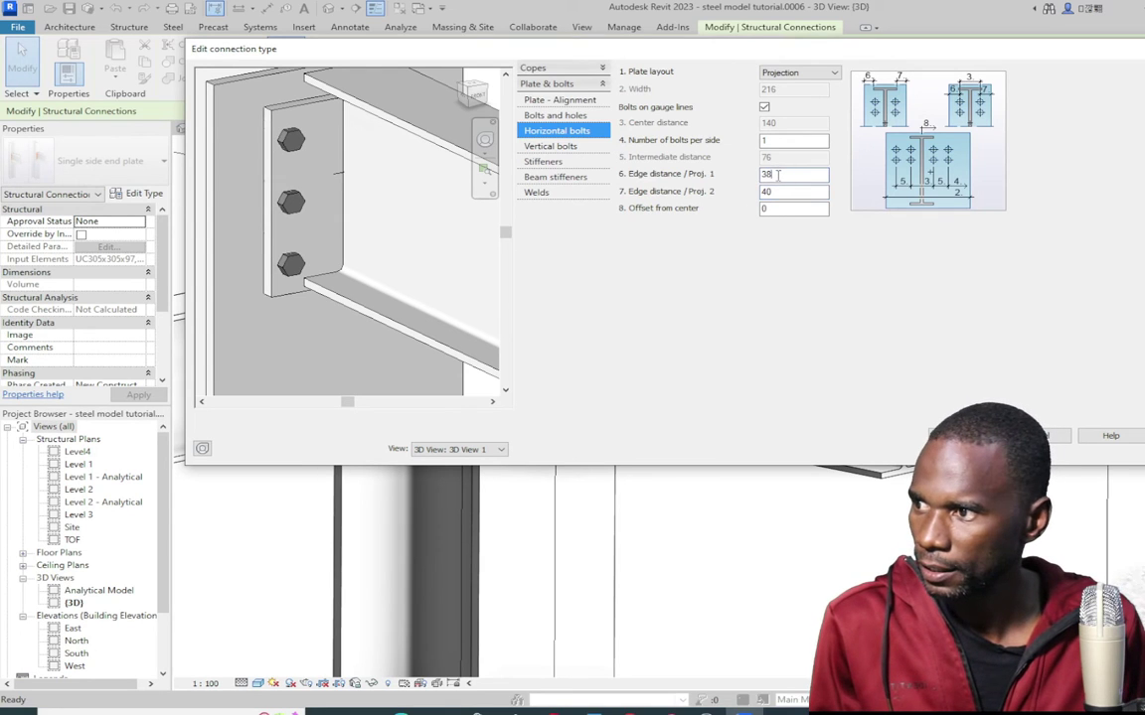
{"action": "type", "text": "40"}
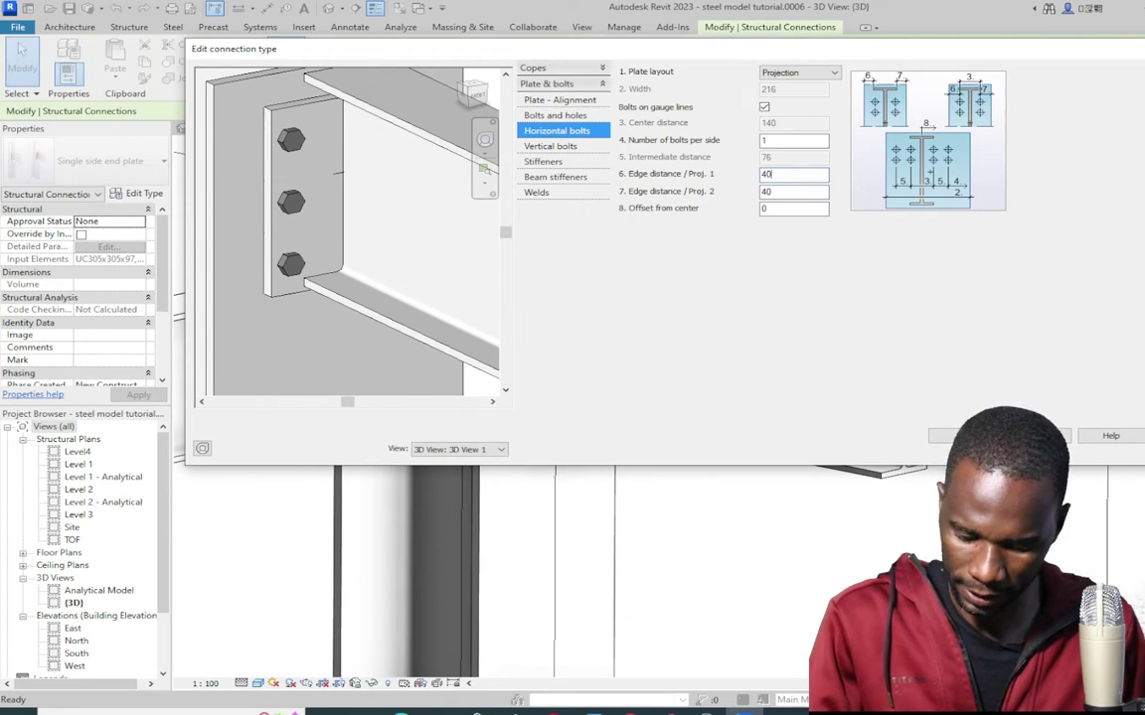
{"action": "left_click", "coordinate": [790, 191]}
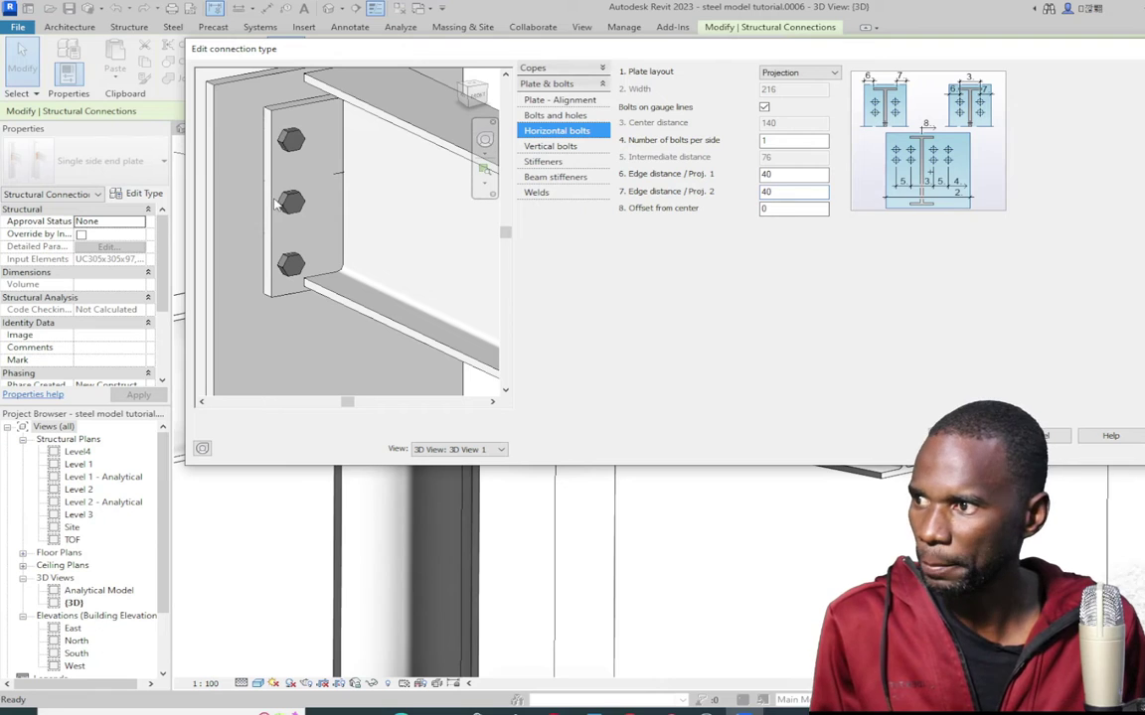
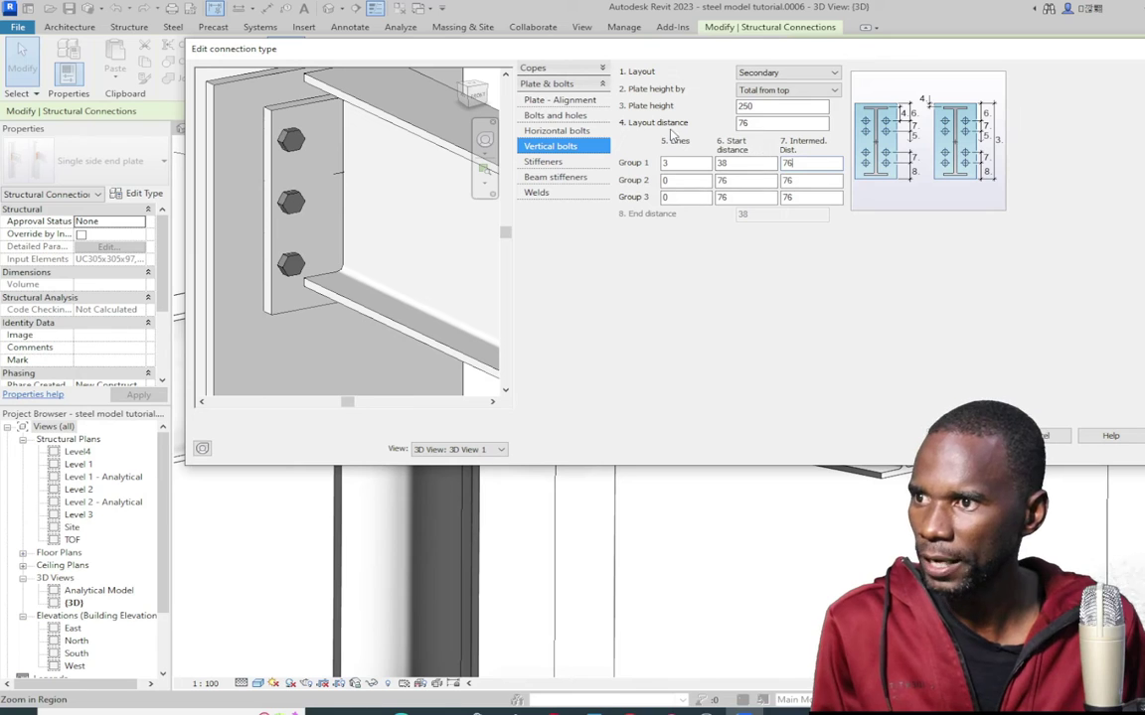
Try layout distances of 0 and 40 for the end plate's vertical bolts
{"action": "left_click_drag", "start_coordinate": [759, 121], "coordinate": [717, 120]}
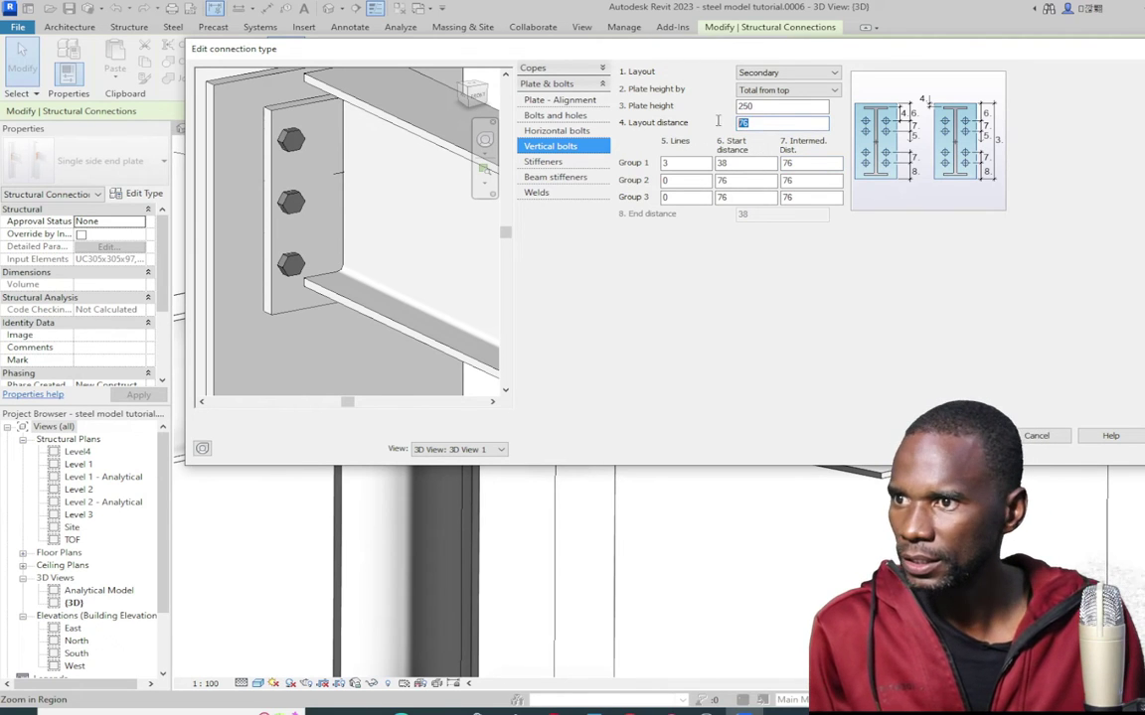
{"action": "type", "text": "0"}
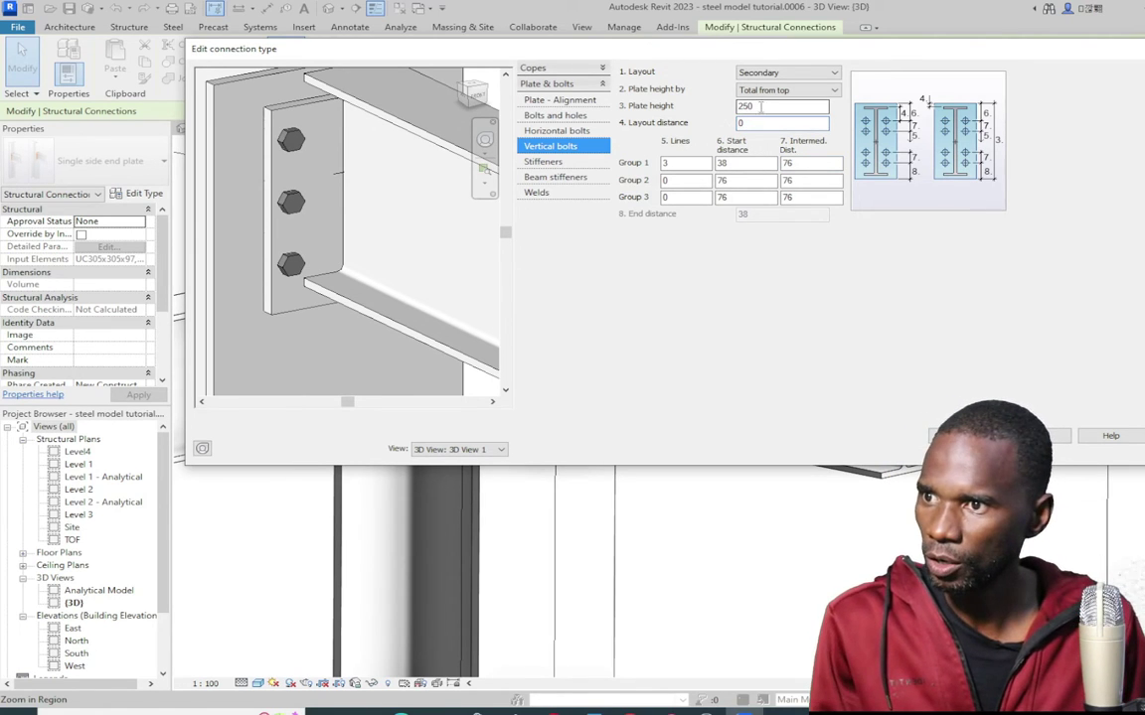
{"action": "key", "text": "Return"}
{"action": "middle_click_drag", "start_coordinate": [366, 260], "coordinate": [341, 117], "text": "shift"}
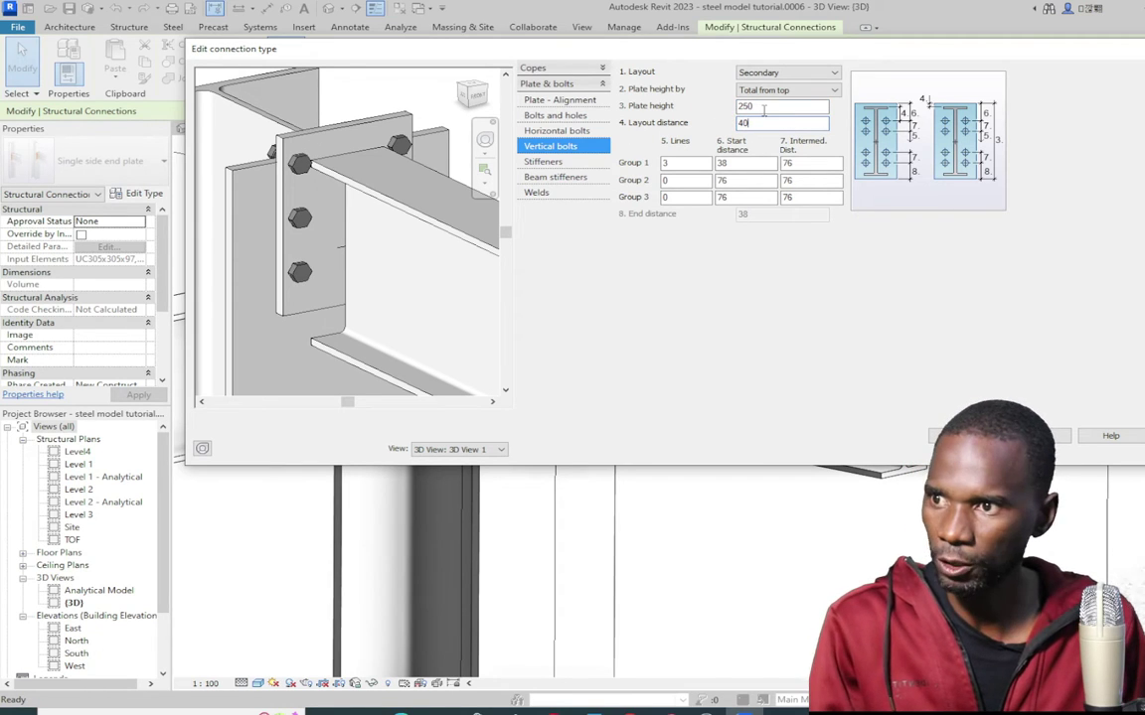
{"action": "left_click", "coordinate": [352, 160]}
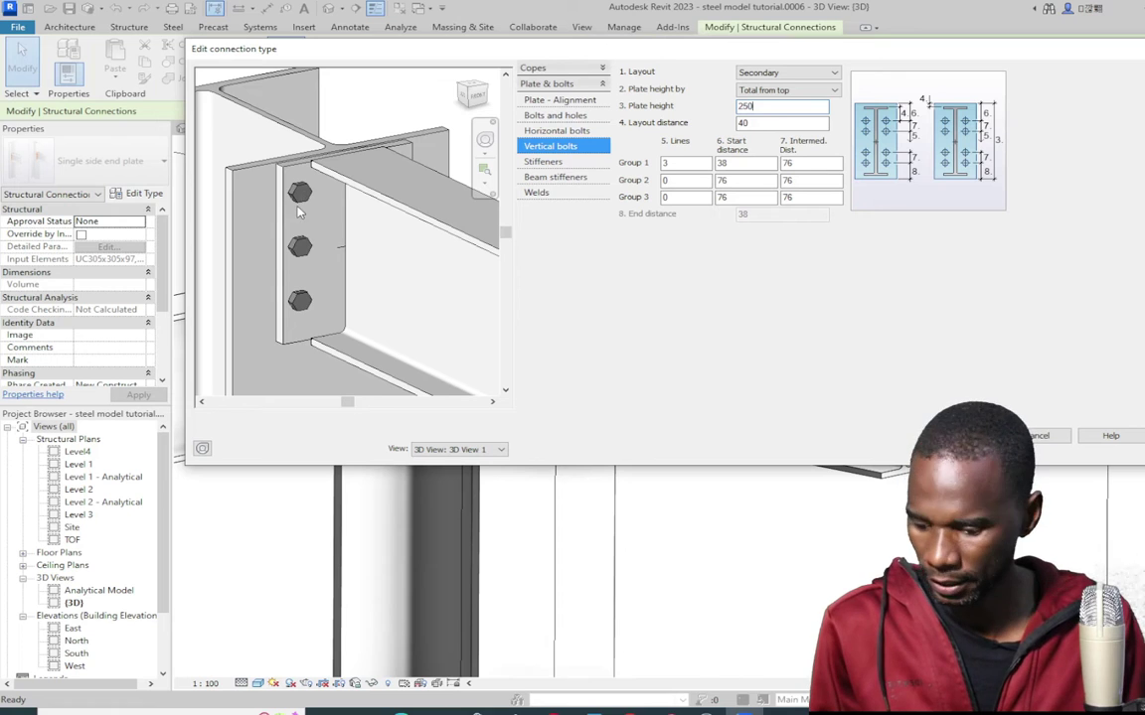
Set the layout distance of the end plate's vertical bolts to 38
{"action": "middle_click_drag", "start_coordinate": [298, 212], "coordinate": [308, 164], "text": "shift"}
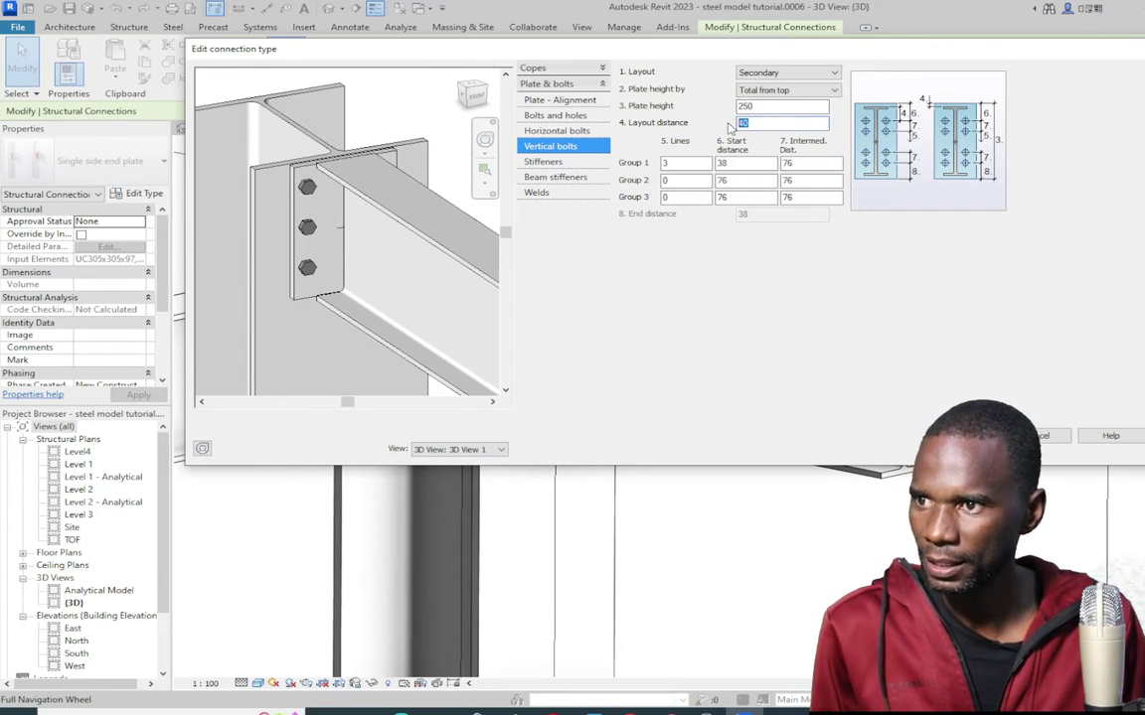
{"action": "type", "text": "38"}
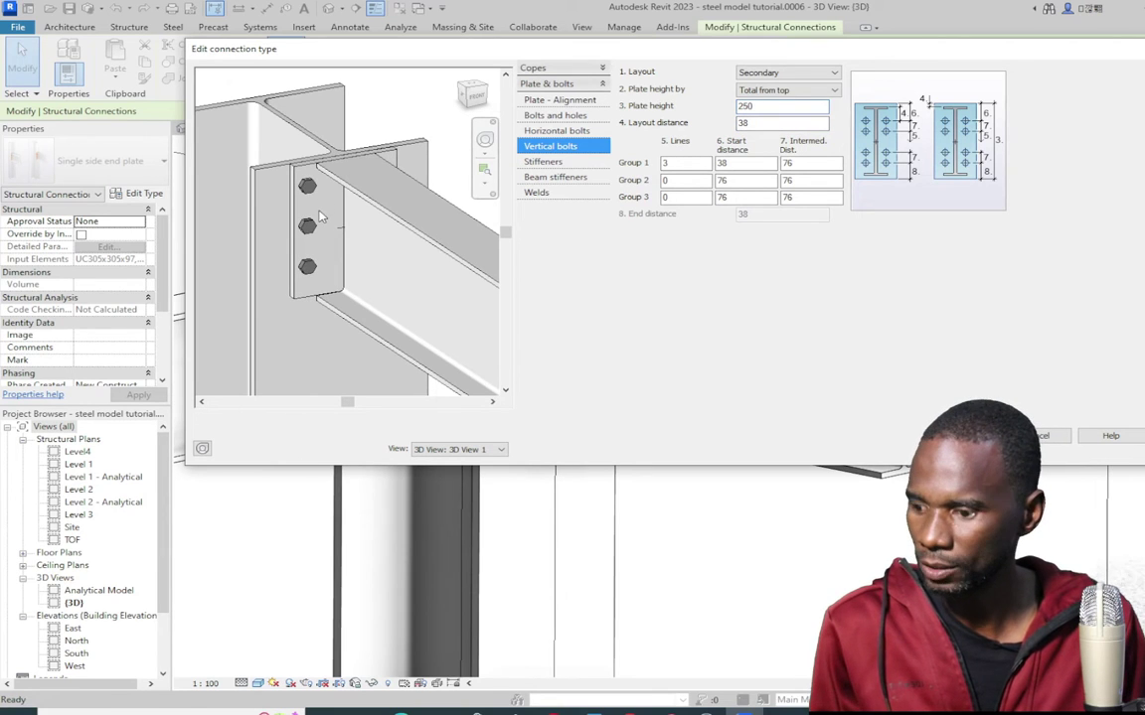
{"action": "middle_click_drag", "start_coordinate": [291, 192], "coordinate": [334, 200], "text": "shift"}
{"action": "scroll", "coordinate": [334, 314], "scroll_direction": "up", "scroll_amount": 2}
{"action": "scroll", "coordinate": [334, 314], "scroll_direction": "up", "scroll_amount": 3}
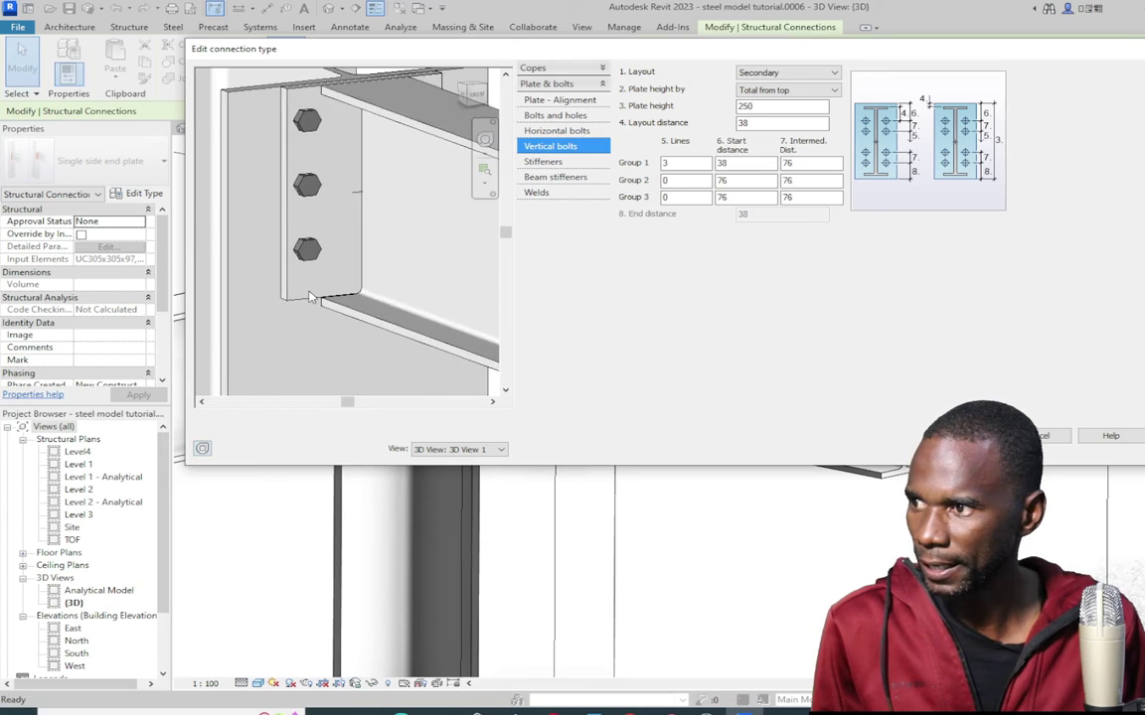
Try a plate height of 255 in the vertical bolt parameters
{"action": "middle_click_drag", "start_coordinate": [334, 314], "coordinate": [368, 298], "text": "shift"}
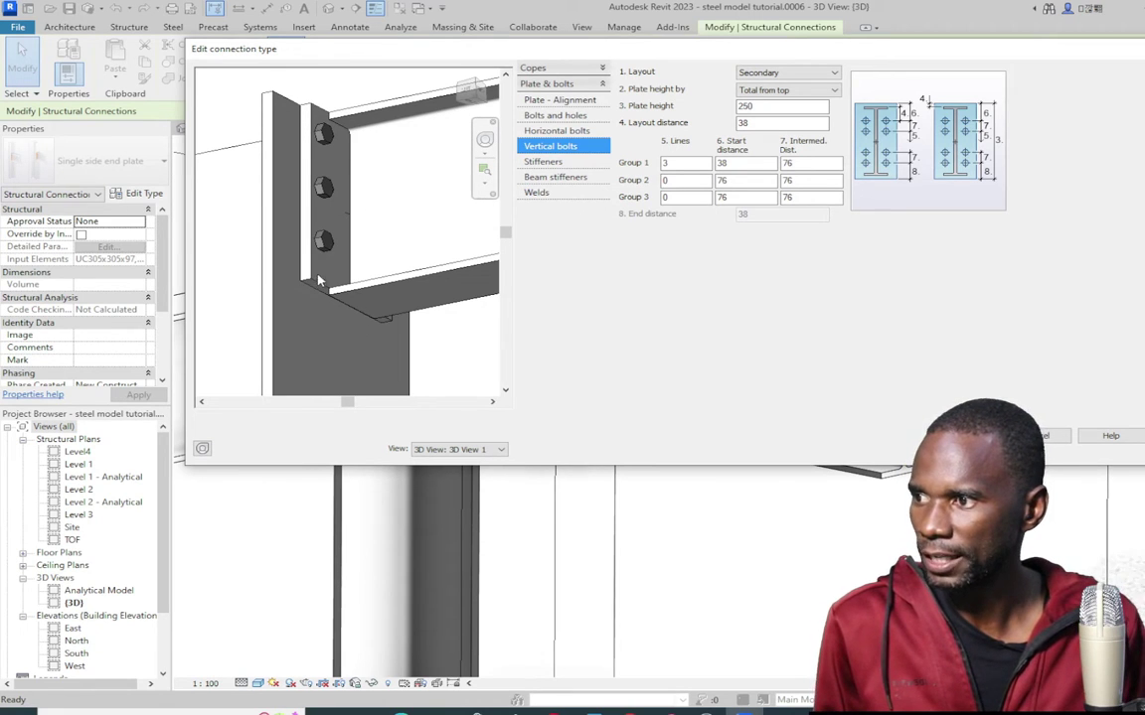
{"action": "middle_click_drag", "start_coordinate": [309, 310], "coordinate": [357, 260], "text": "shift"}
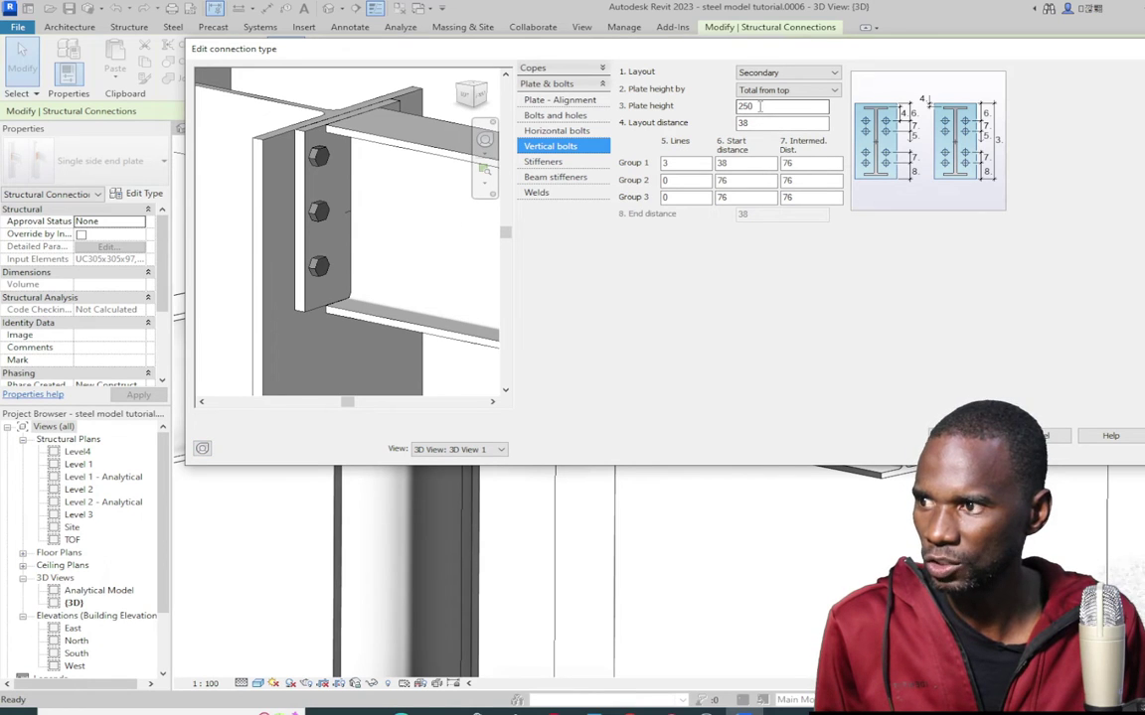
{"action": "left_click_drag", "start_coordinate": [760, 106], "coordinate": [741, 100]}
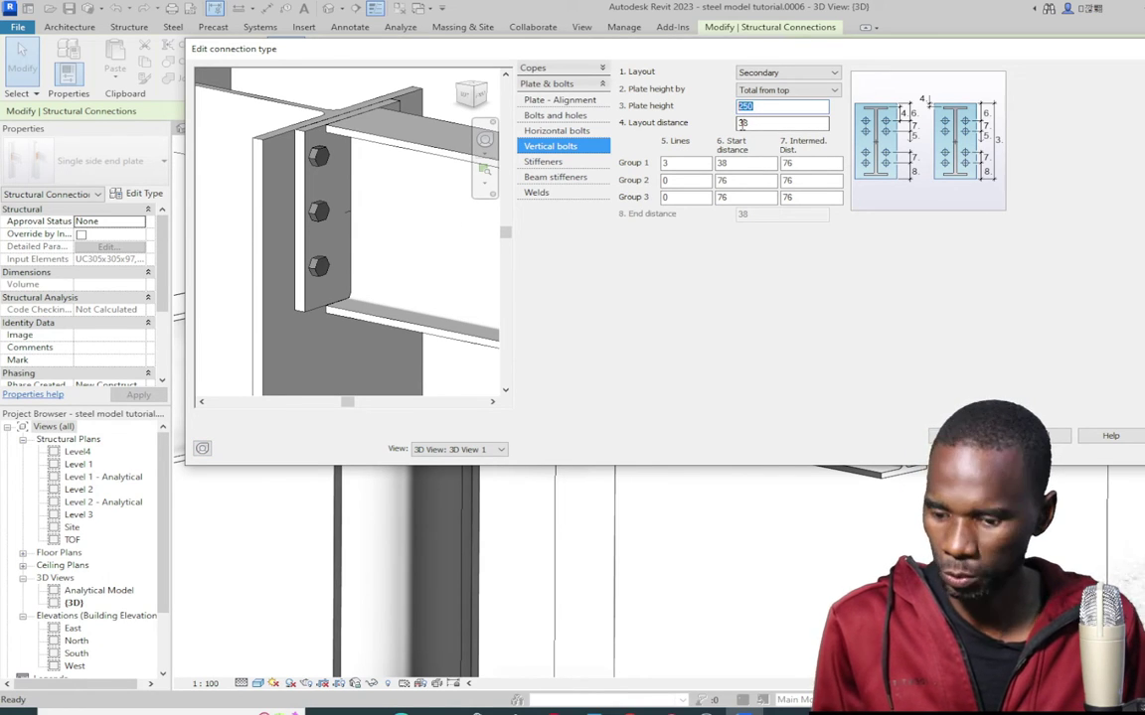
{"action": "type", "text": "255"}
{"action": "key", "text": "Tab"}
{"action": "key", "text": "Tab"}
{"action": "key", "text": "Tab"}
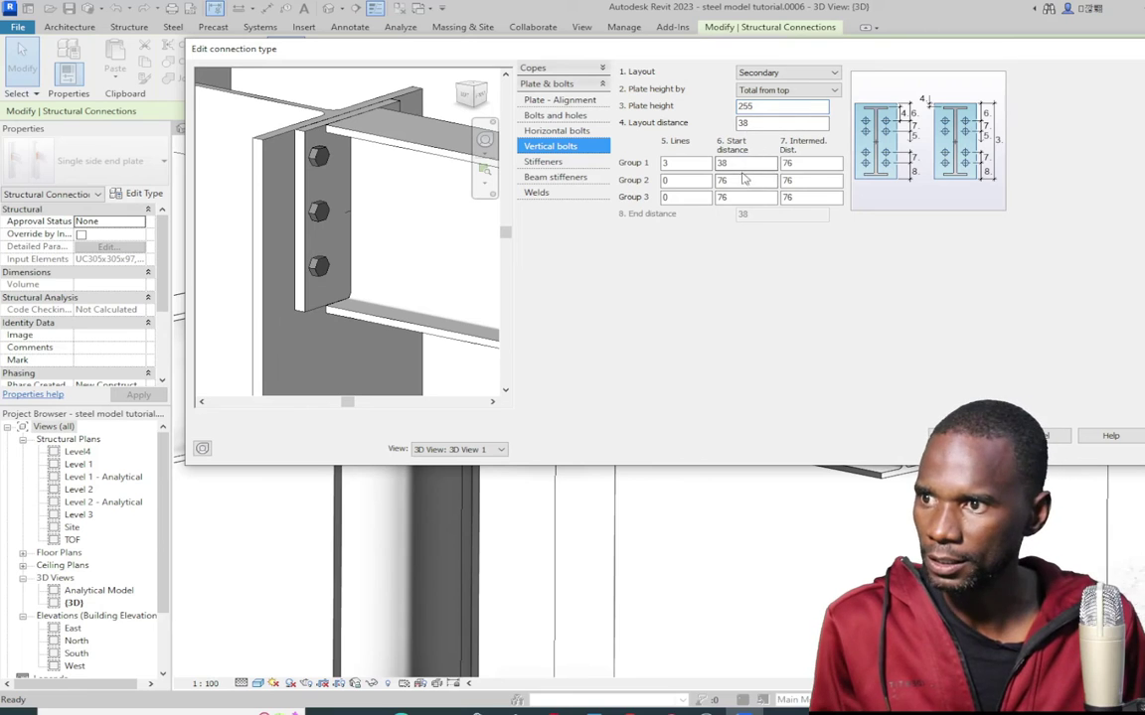
Set the end plate's height to 260 in the vertical bolt parameters
{"action": "middle_click_drag", "start_coordinate": [358, 281], "coordinate": [462, 260], "text": "shift"}
{"action": "double_click", "coordinate": [745, 105]}
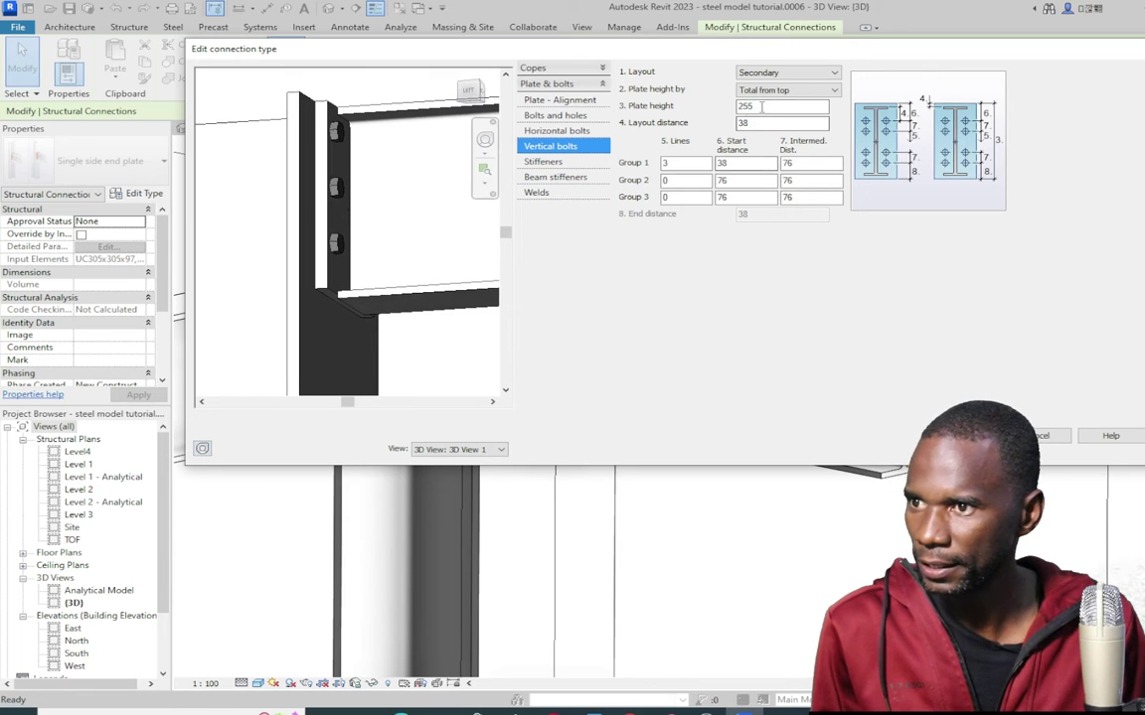
{"action": "type", "text": "260"}
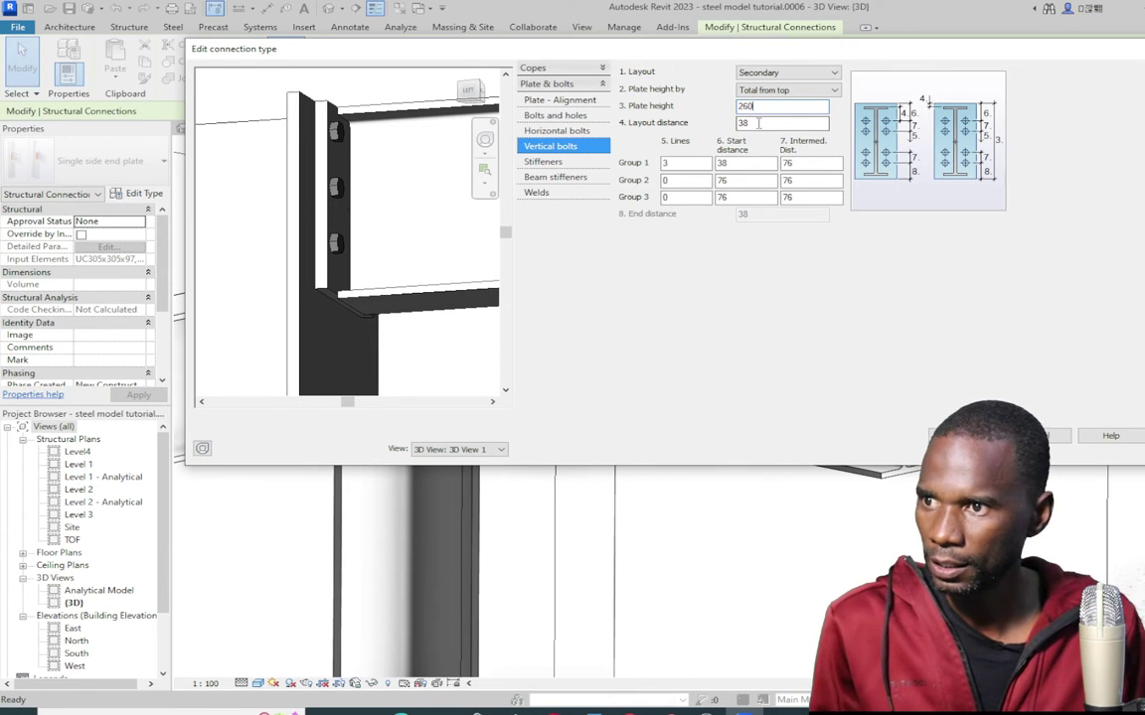
{"action": "key", "text": "Tab"}
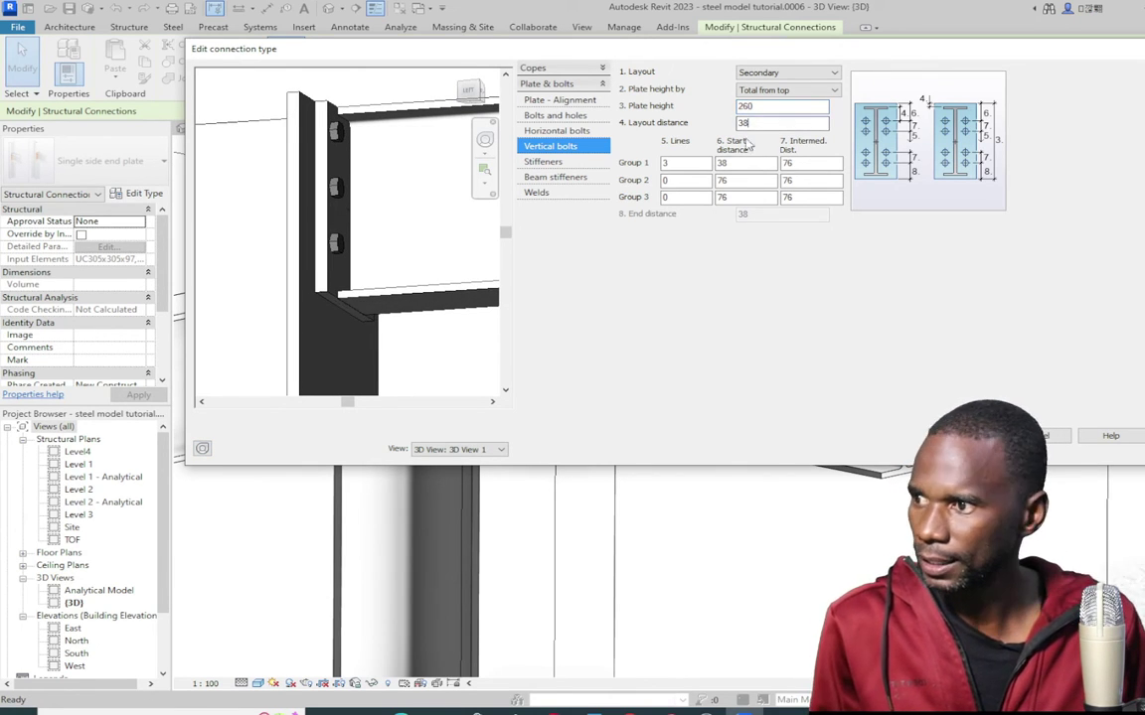
Try 4 bolt lines for Group 1 of the vertical bolts and restore the value to 3
{"action": "middle_click_drag", "start_coordinate": [402, 235], "coordinate": [318, 199], "text": "shift"}
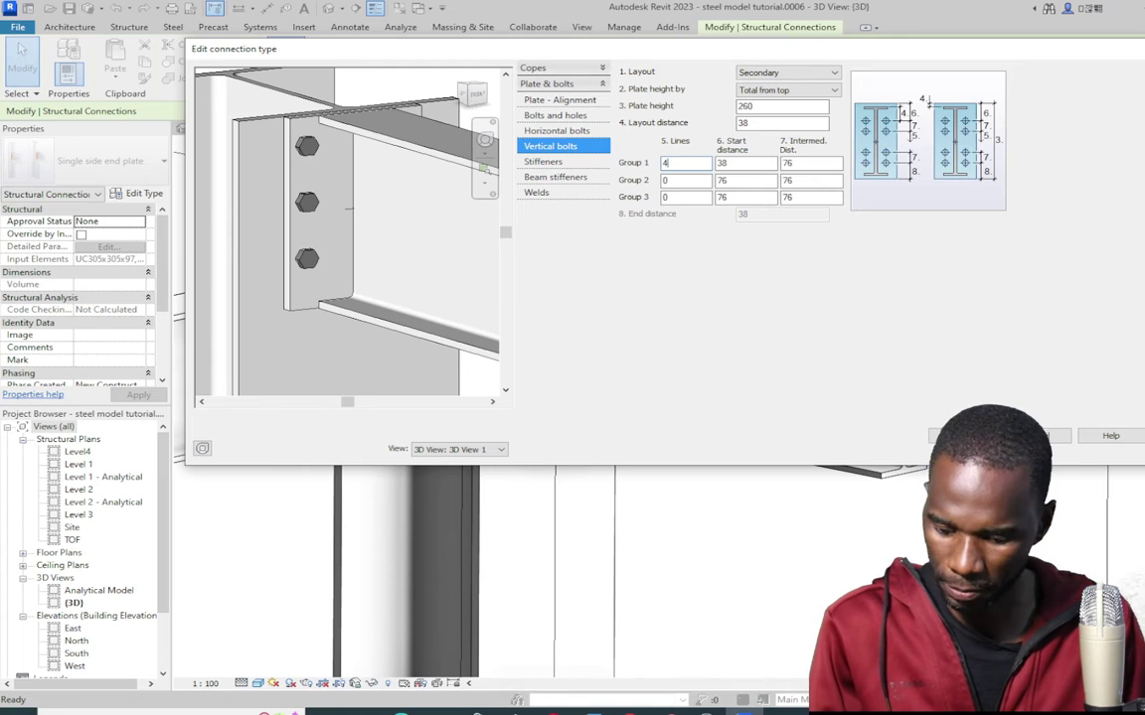
{"action": "key", "text": "Tab"}
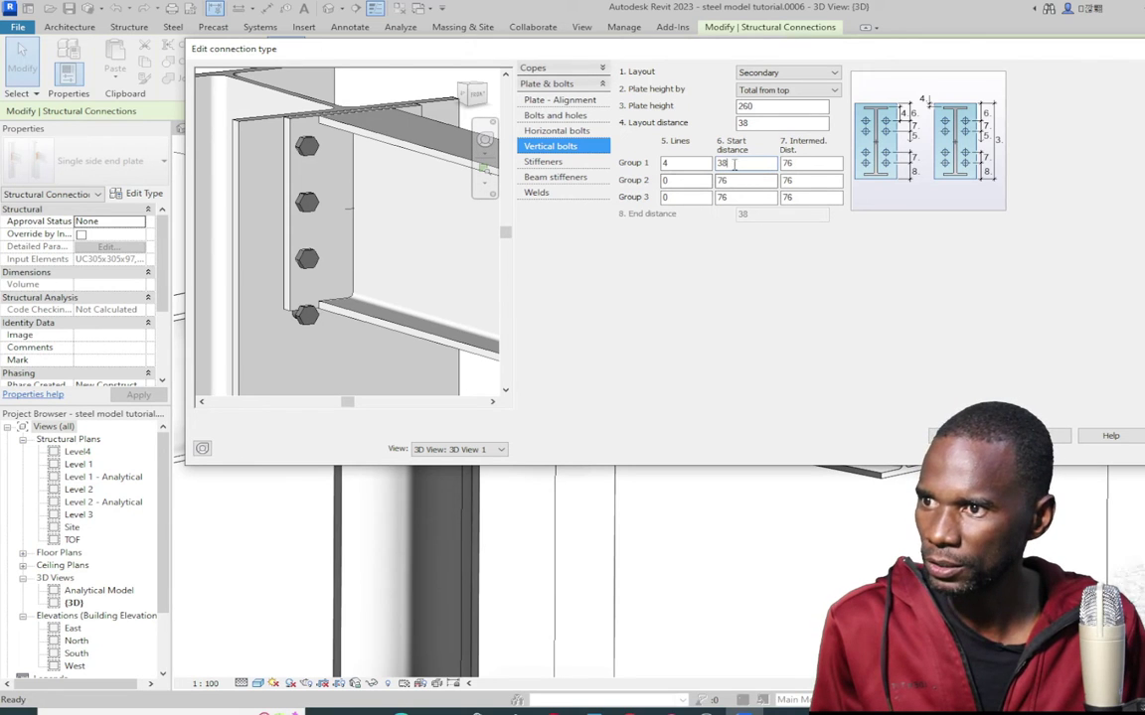
{"action": "left_click", "coordinate": [686, 165]}
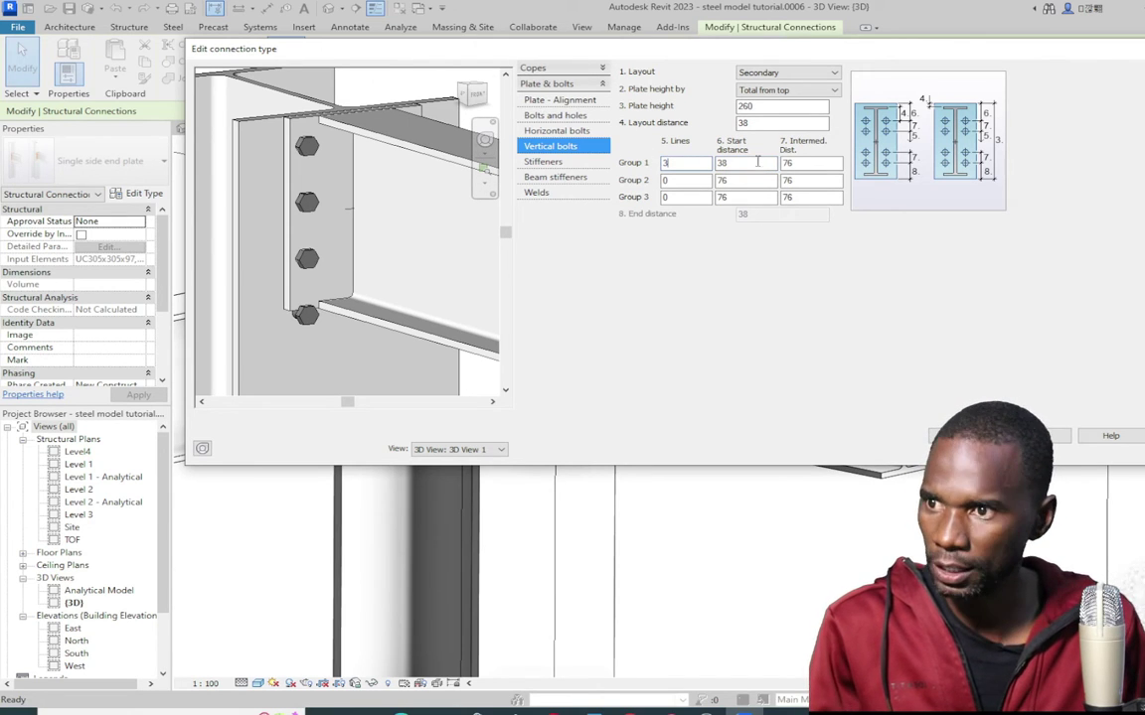
Set the intermediate distance of the Group 1 vertical bolts to 70
{"action": "left_click", "coordinate": [821, 164]}
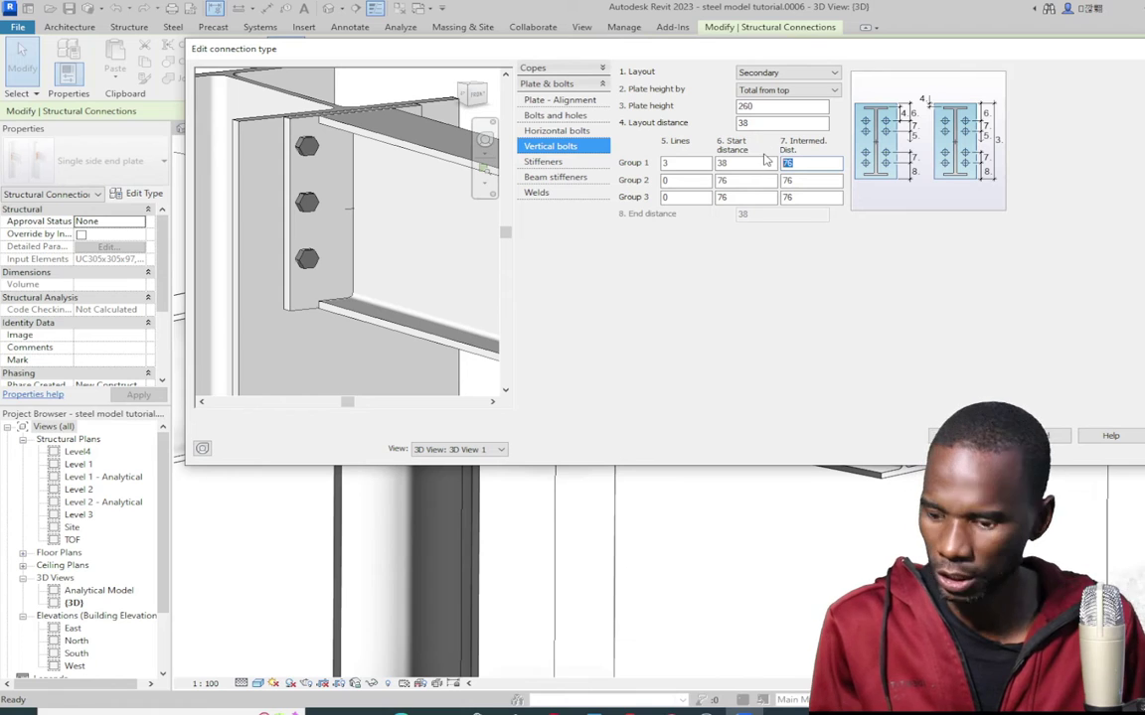
{"action": "type", "text": "7"}
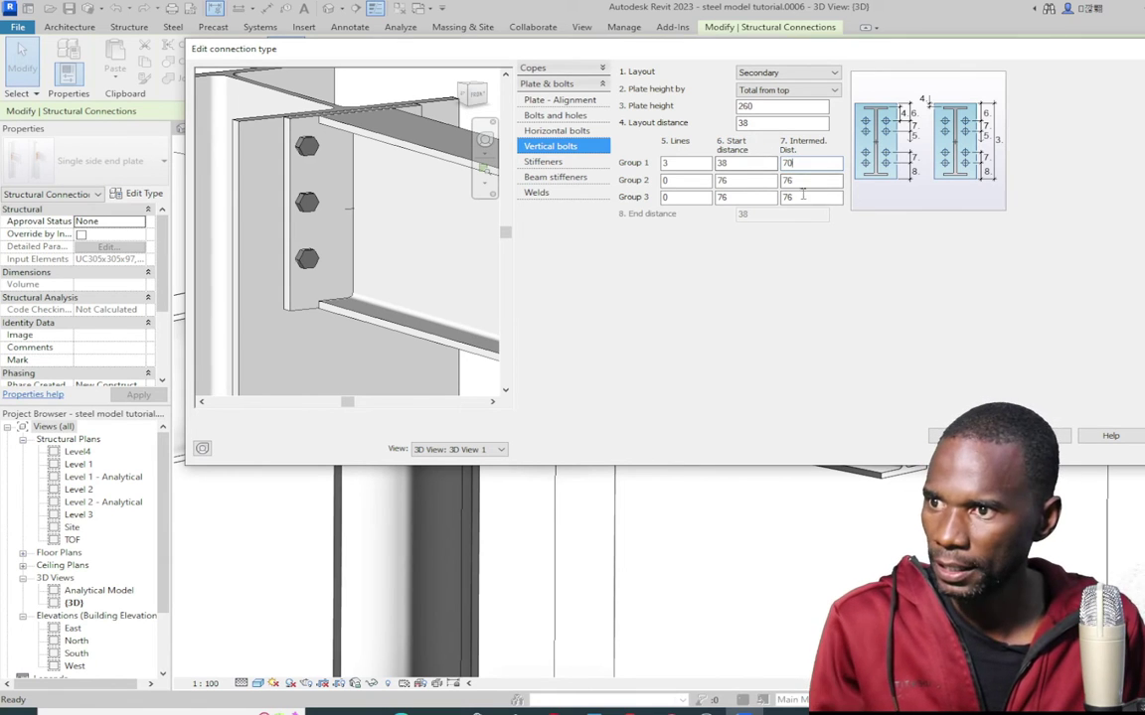
{"action": "left_click", "coordinate": [805, 180]}
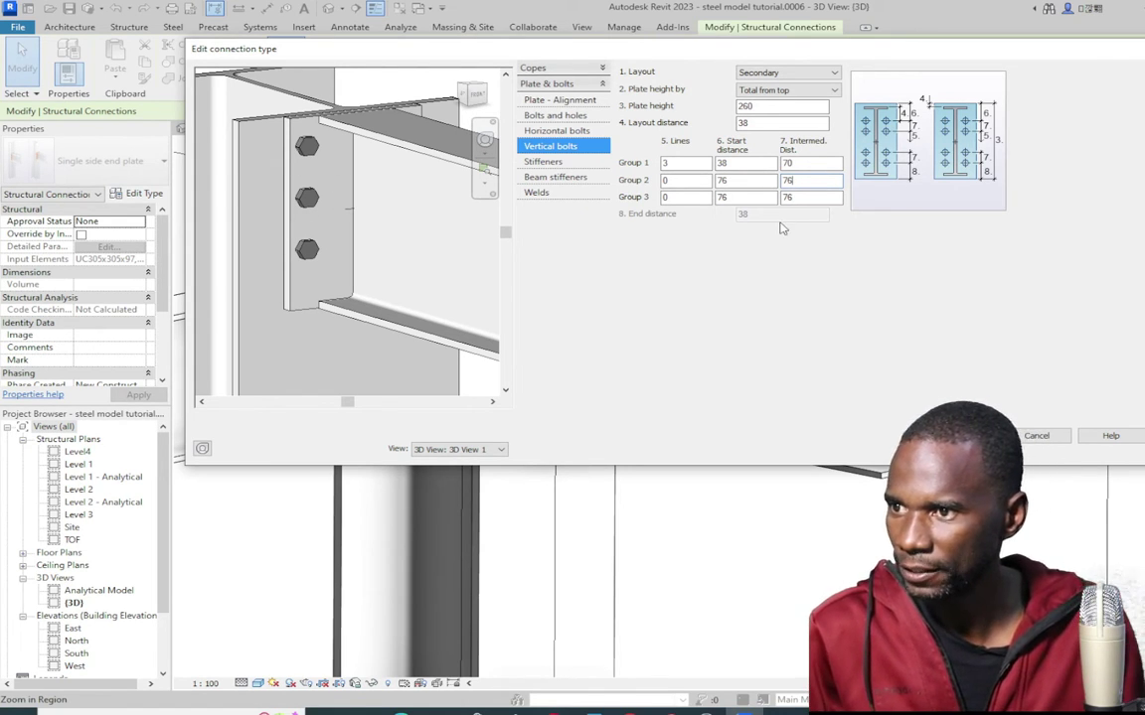
Set the start distance of the Group 1 vertical bolts to 40
{"action": "left_click", "coordinate": [732, 164]}
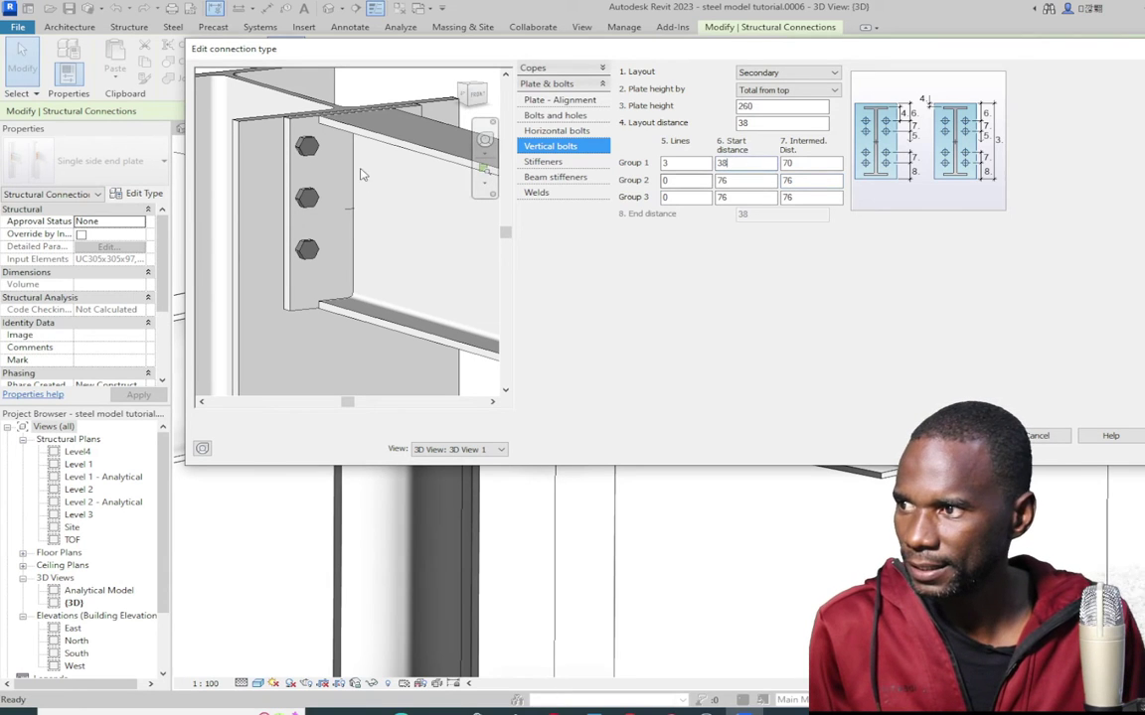
{"action": "double_click", "coordinate": [723, 162]}
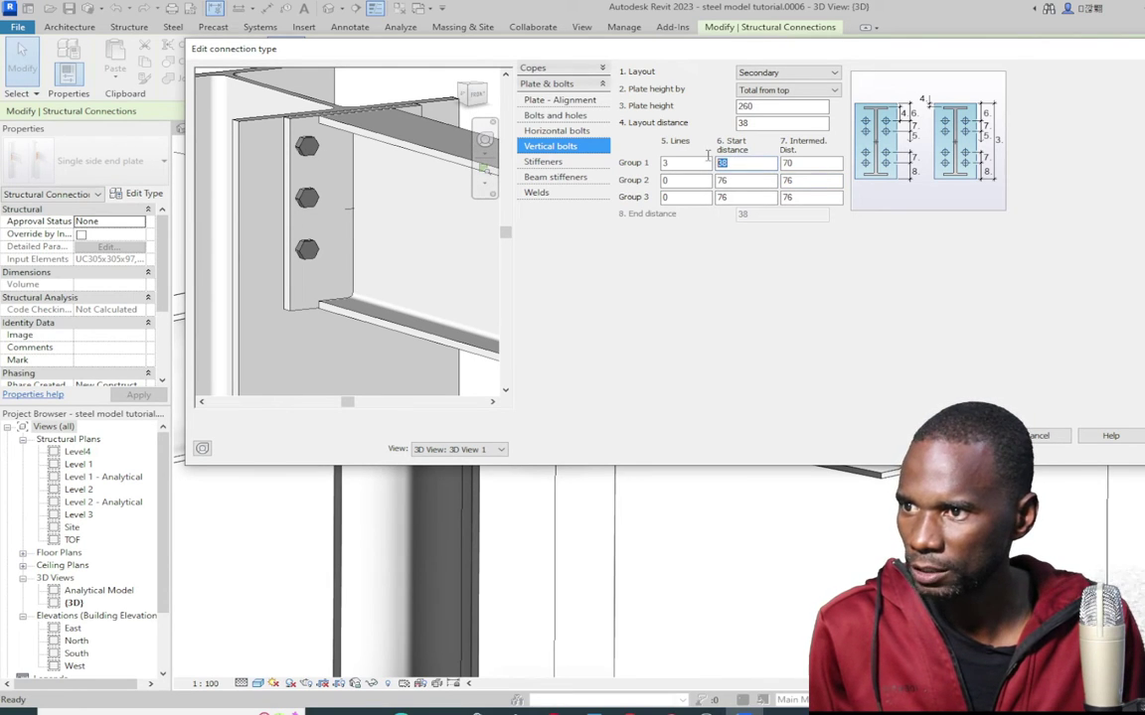
{"action": "type", "text": "4"}
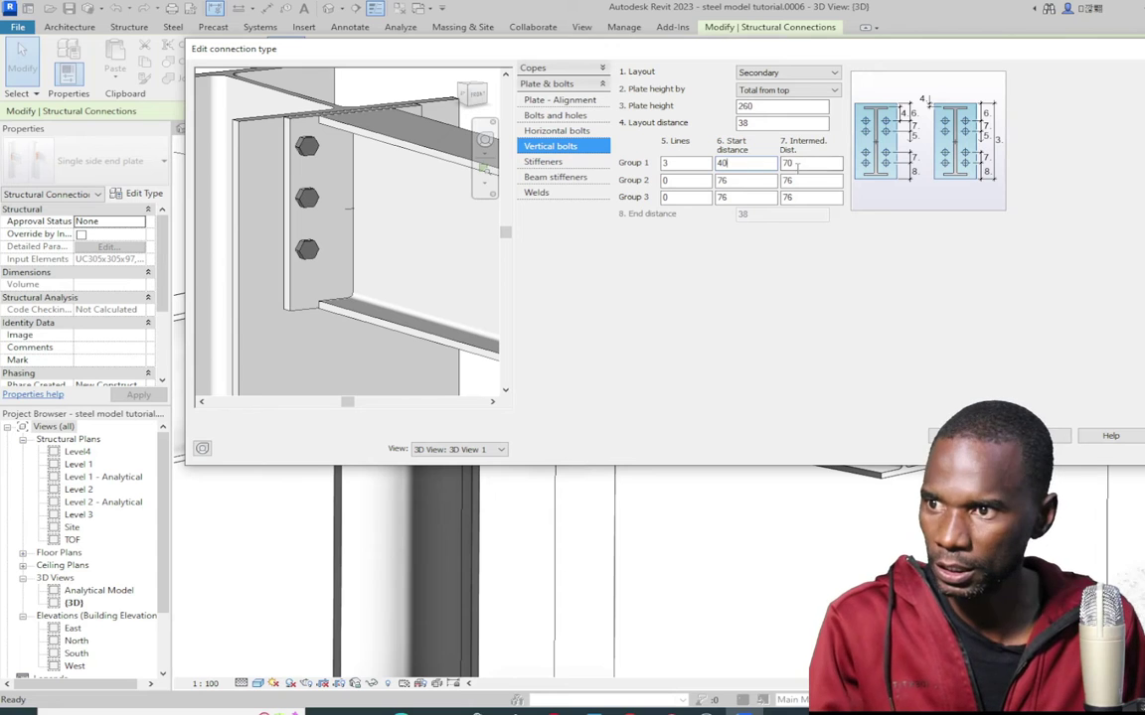
{"action": "type", "text": "0"}
{"action": "left_click", "coordinate": [796, 165]}
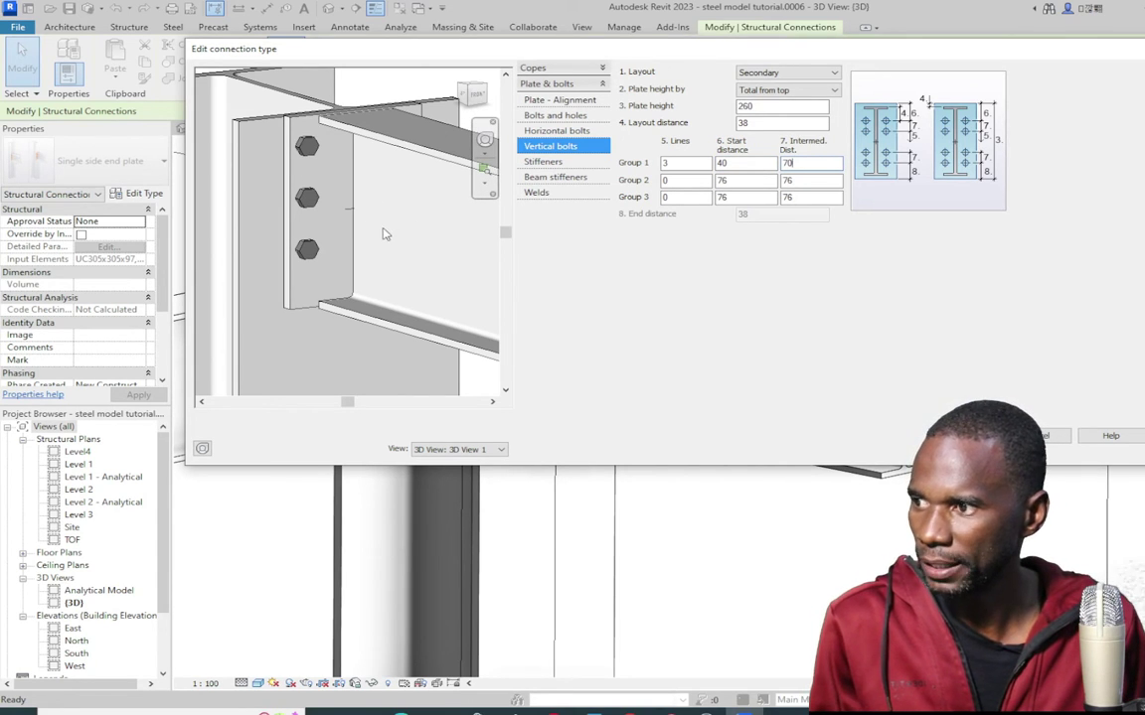
Set the intermediate distance of the Group 1 vertical bolts to 80 and check the bolt layout in the preview
{"action": "mouse_move", "coordinate": [437, 212]}
{"action": "middle_mouse_down", "text": "shift"}
{"action": "mouse_move", "coordinate": [366, 196]}
{"action": "mouse_move", "coordinate": [401, 228]}
{"action": "mouse_move", "coordinate": [453, 218]}
{"action": "mouse_move", "coordinate": [448, 212]}
{"action": "middle_mouse_up", "text": "shift"}
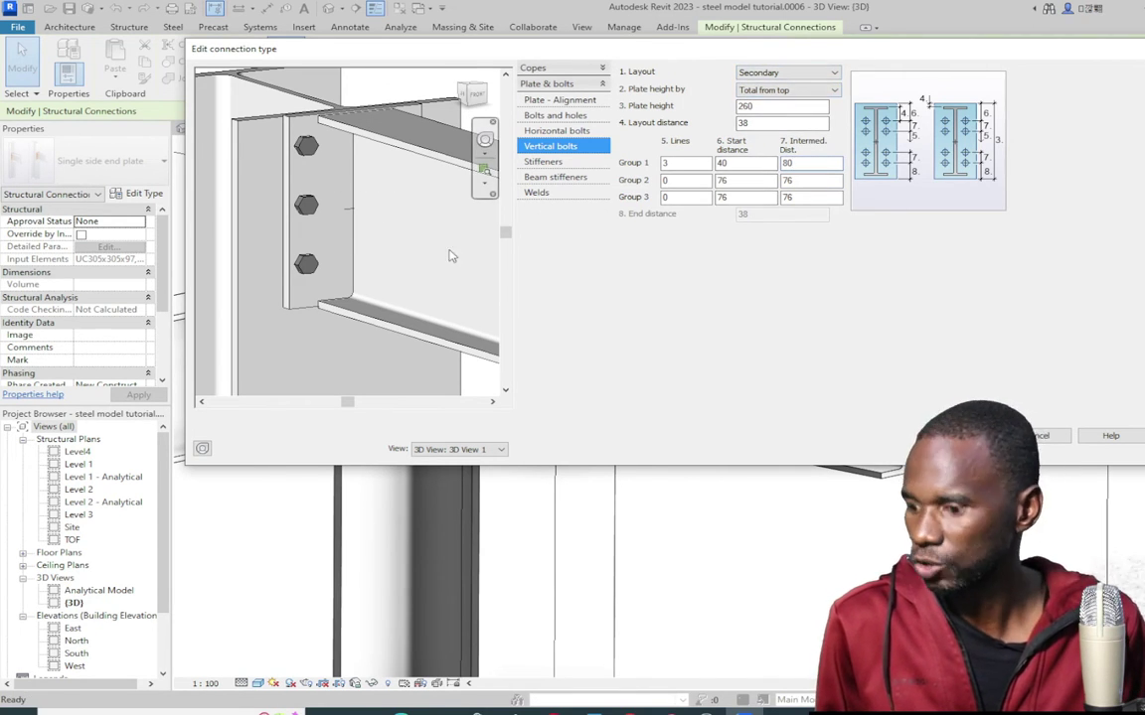
{"action": "middle_click_drag", "start_coordinate": [450, 253], "coordinate": [455, 227], "text": "shift"}
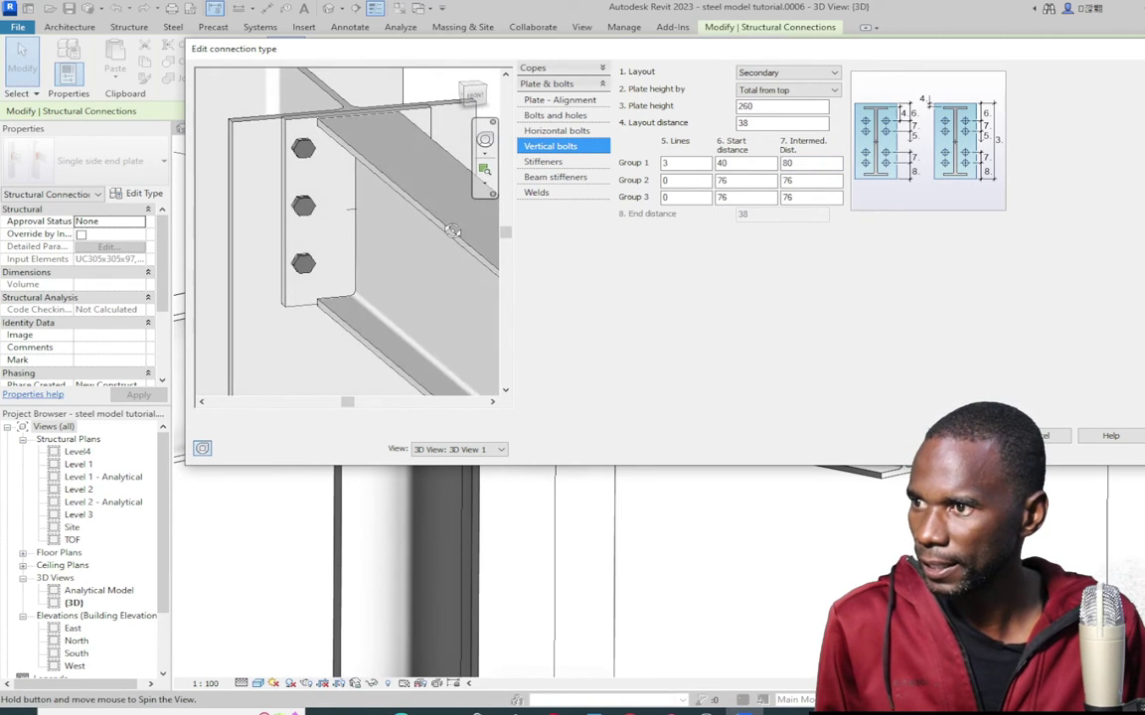
Set the secondary flange top and flange bottom welds of the end plate connection to 6
{"action": "left_click", "coordinate": [552, 163]}
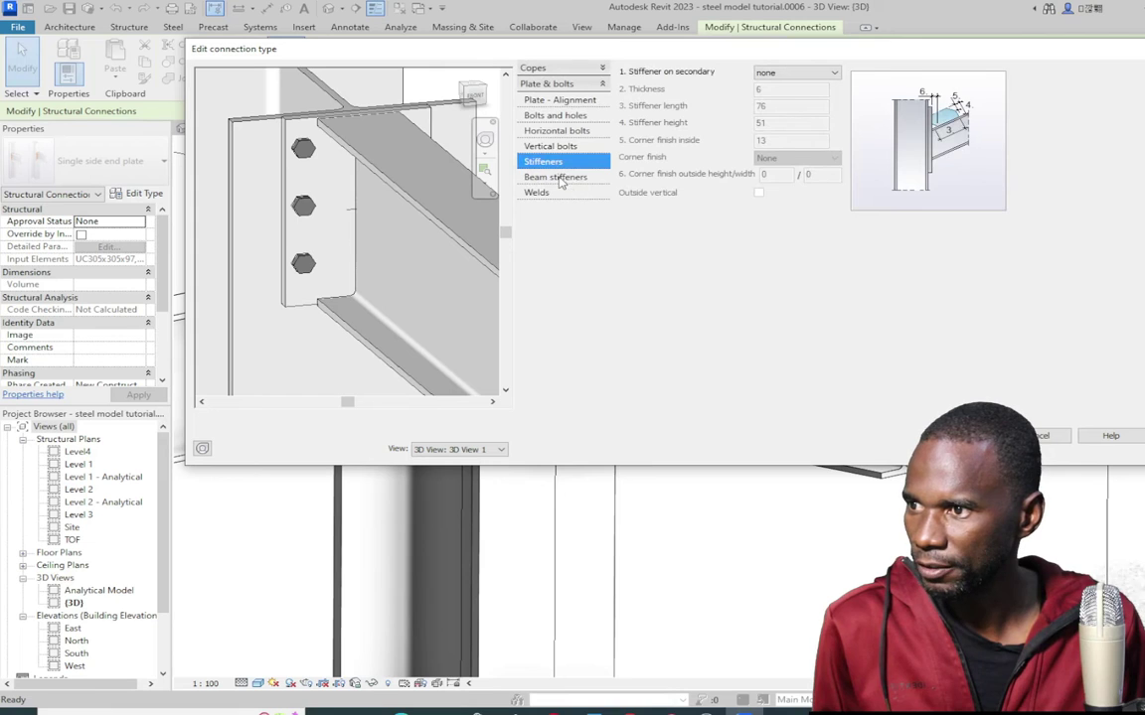
{"action": "left_click", "coordinate": [525, 177]}
{"action": "left_click", "coordinate": [541, 193]}
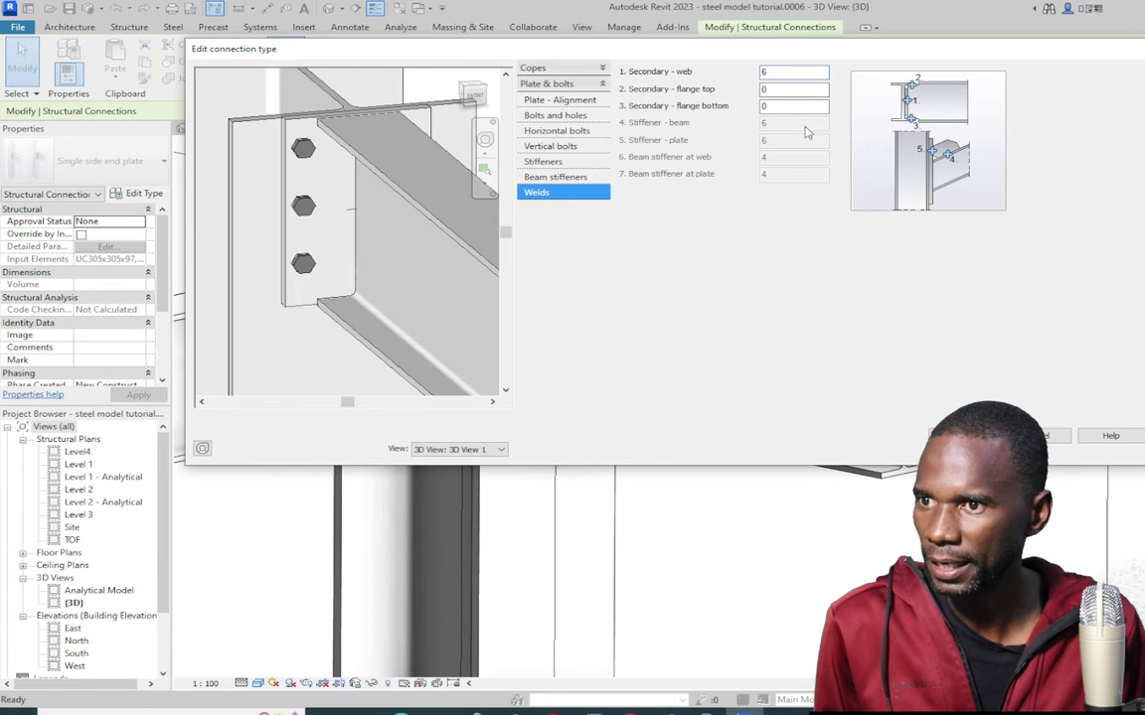
{"action": "left_click", "coordinate": [784, 90]}
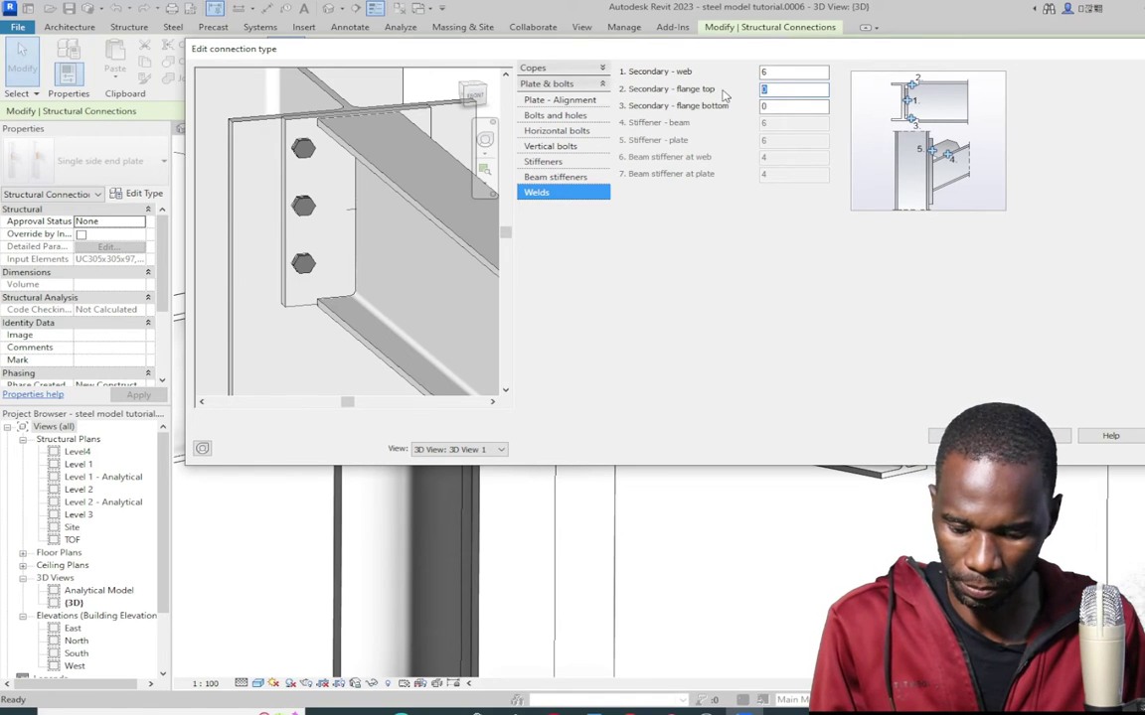
{"action": "left_click", "coordinate": [777, 106]}
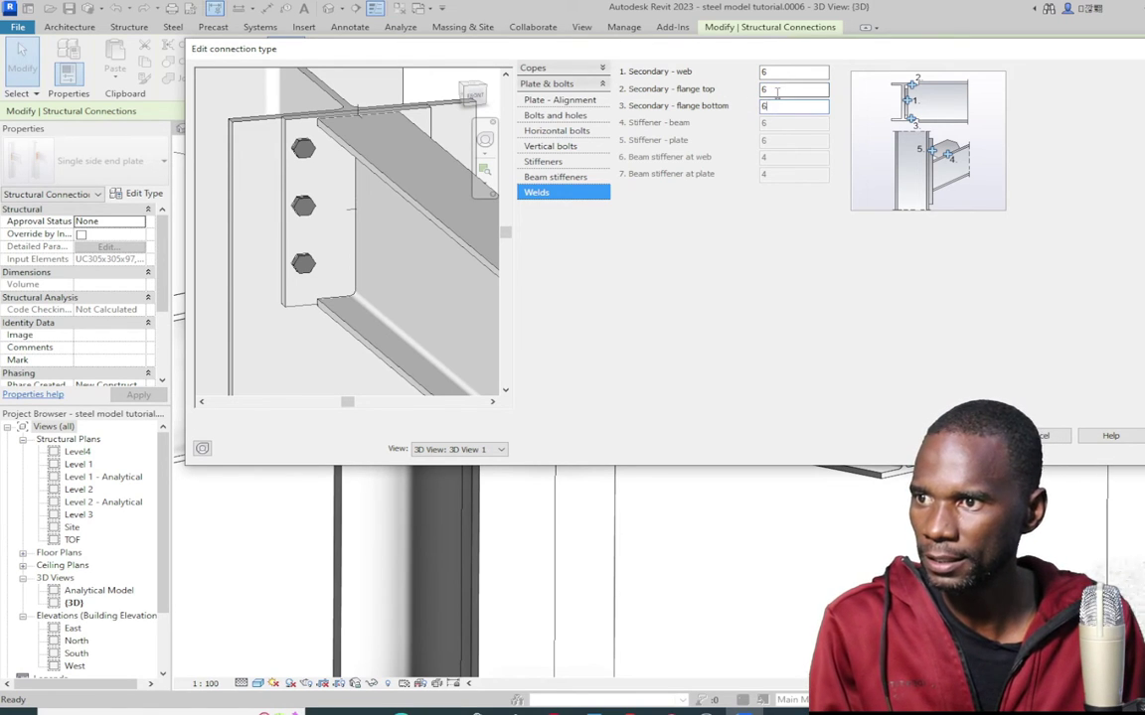
{"action": "key", "text": "shift+Tab"}
{"action": "scroll", "coordinate": [309, 272], "scroll_direction": "down", "scroll_amount": 2}
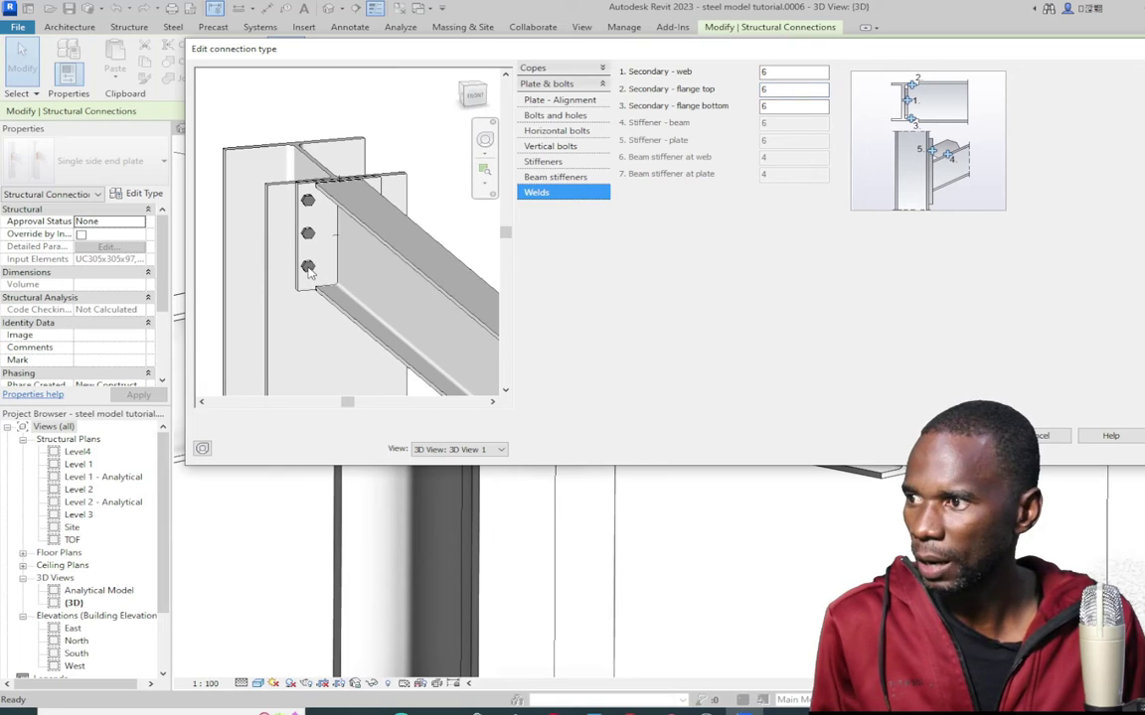
{"action": "middle_click_drag", "start_coordinate": [309, 262], "coordinate": [274, 214], "text": "shift"}
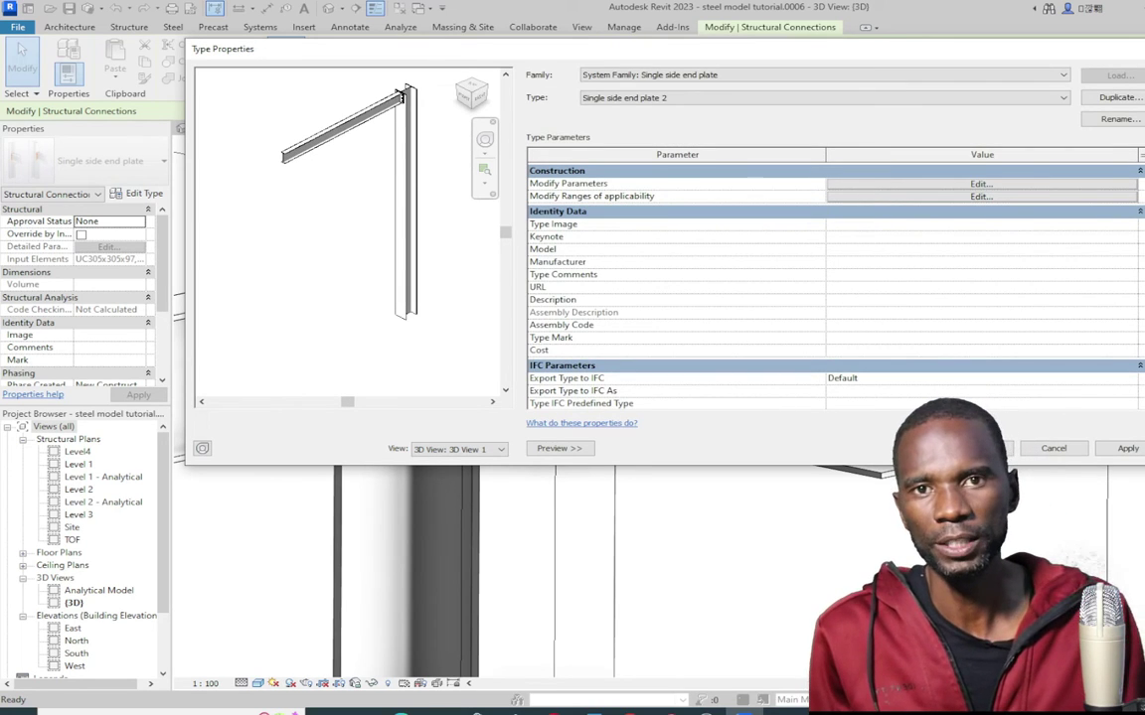
Apply the edited Single side end plate 2 type to the model and finish editing its type properties
{"action": "left_click", "coordinate": [1125, 448]}
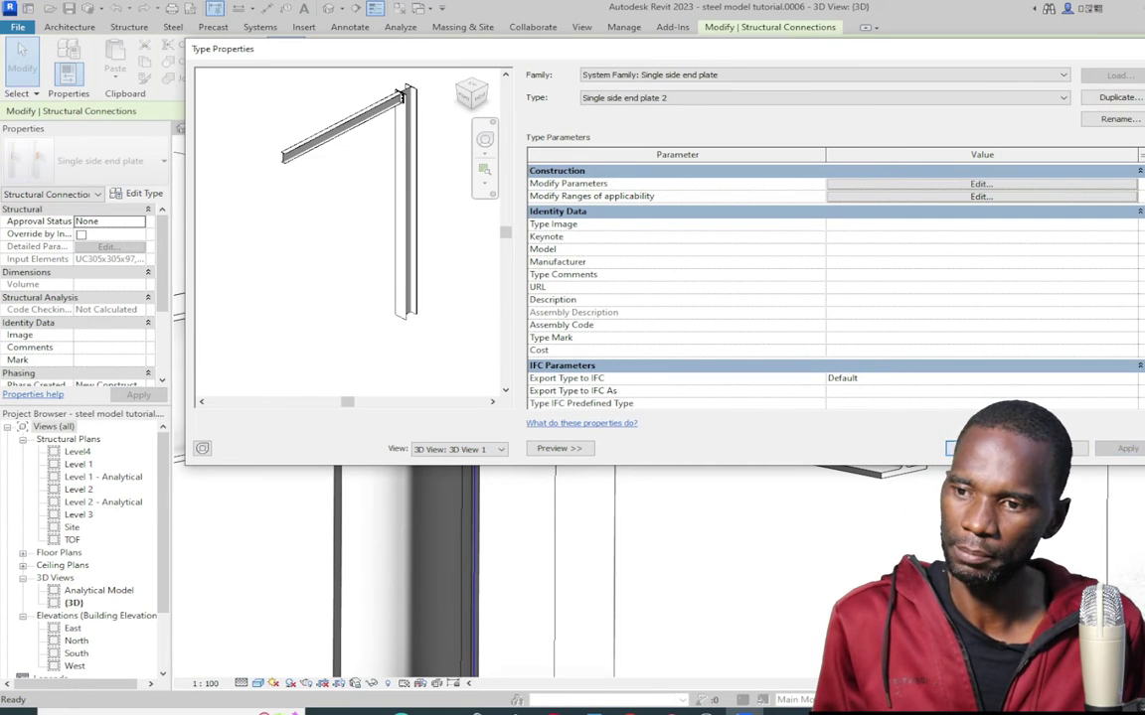
{"action": "left_click", "coordinate": [969, 449]}
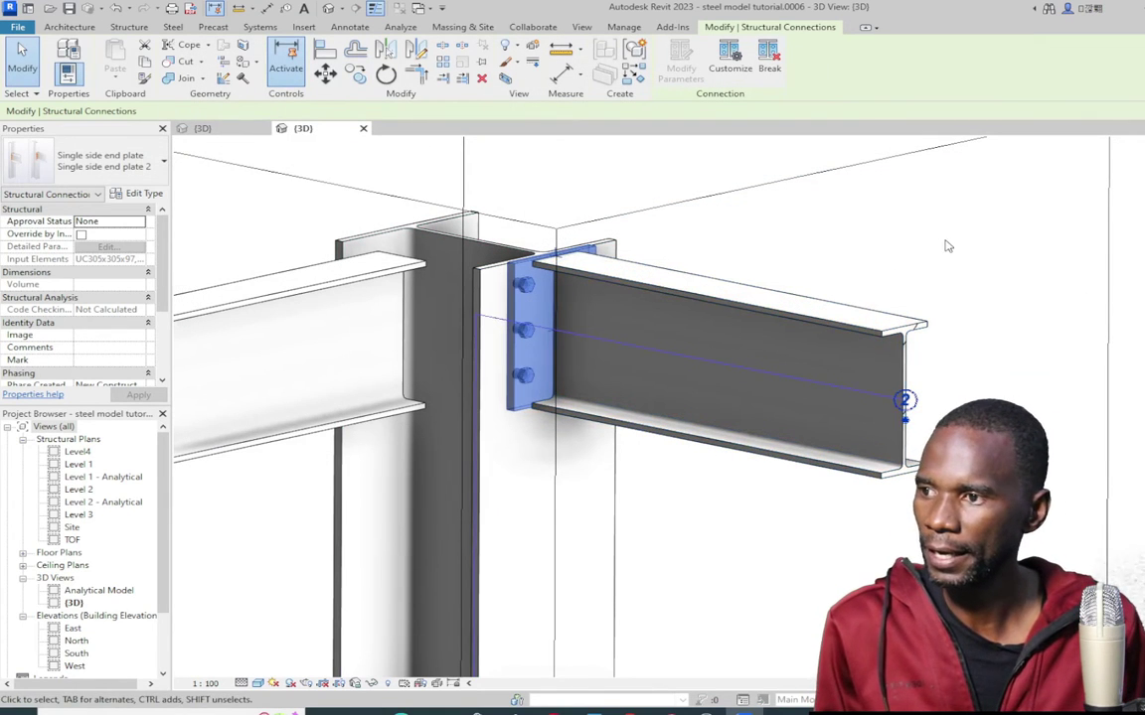
{"action": "key", "text": "Escape"}
Examine the updated end plate and bolts between the beam and the column flange from different angles and distances
{"action": "middle_click_drag", "start_coordinate": [541, 336], "coordinate": [626, 382], "text": "shift"}
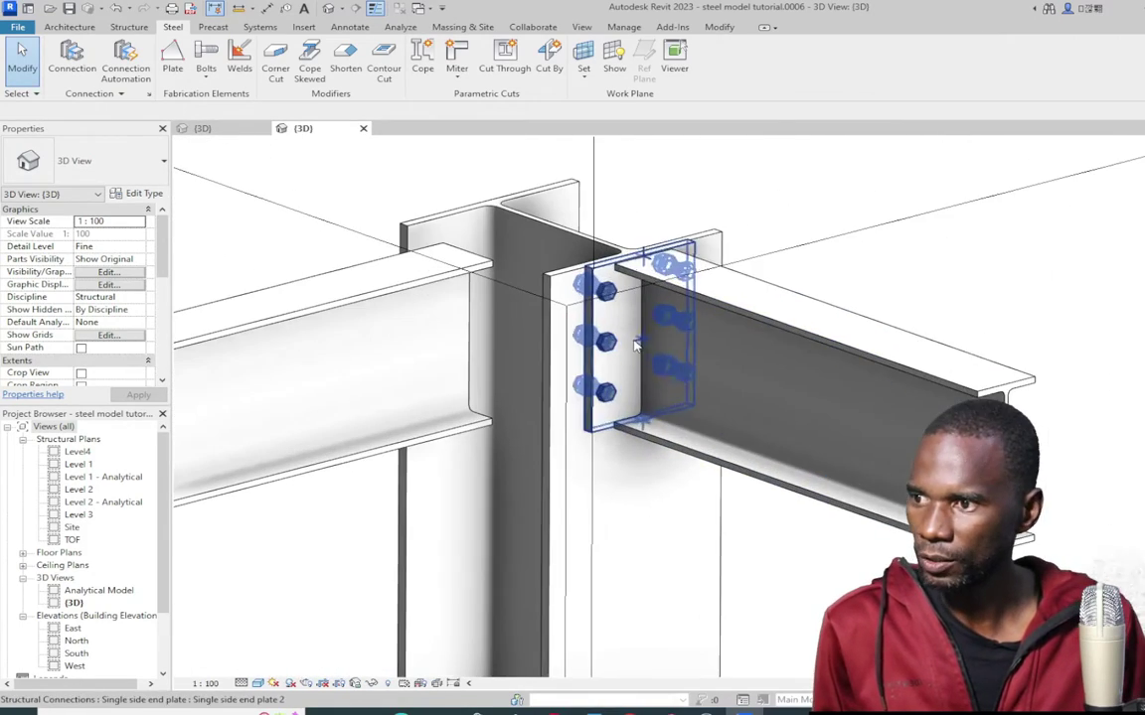
{"action": "left_click", "coordinate": [611, 393]}
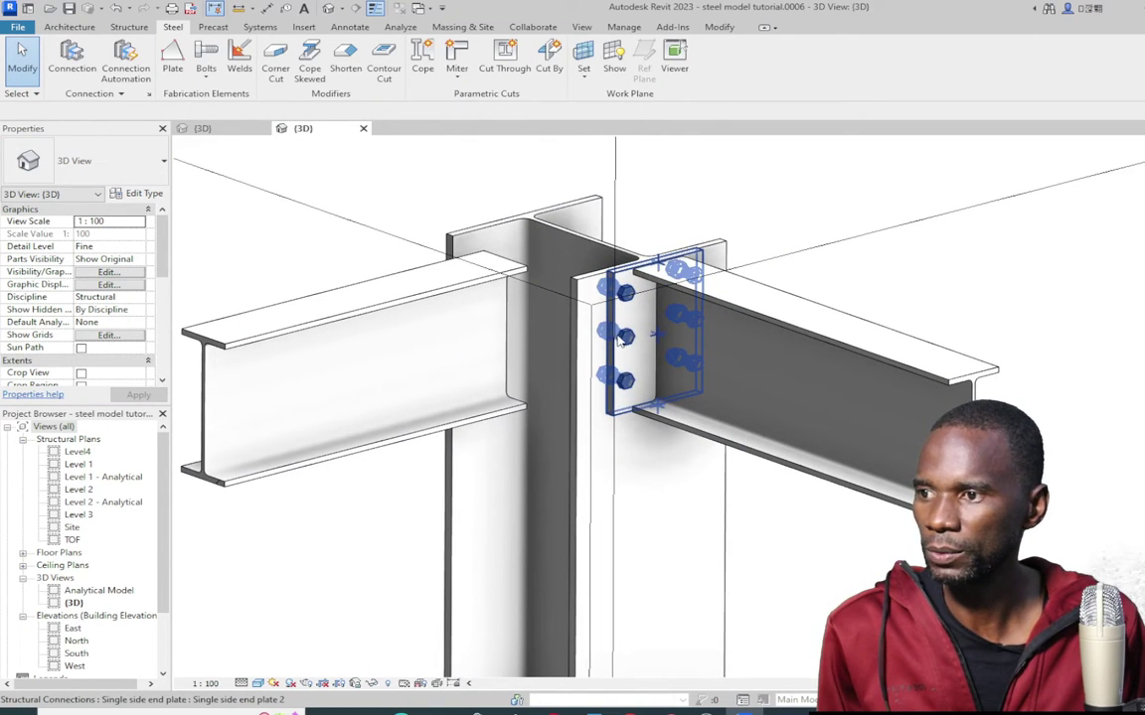
{"action": "left_click", "coordinate": [651, 300]}
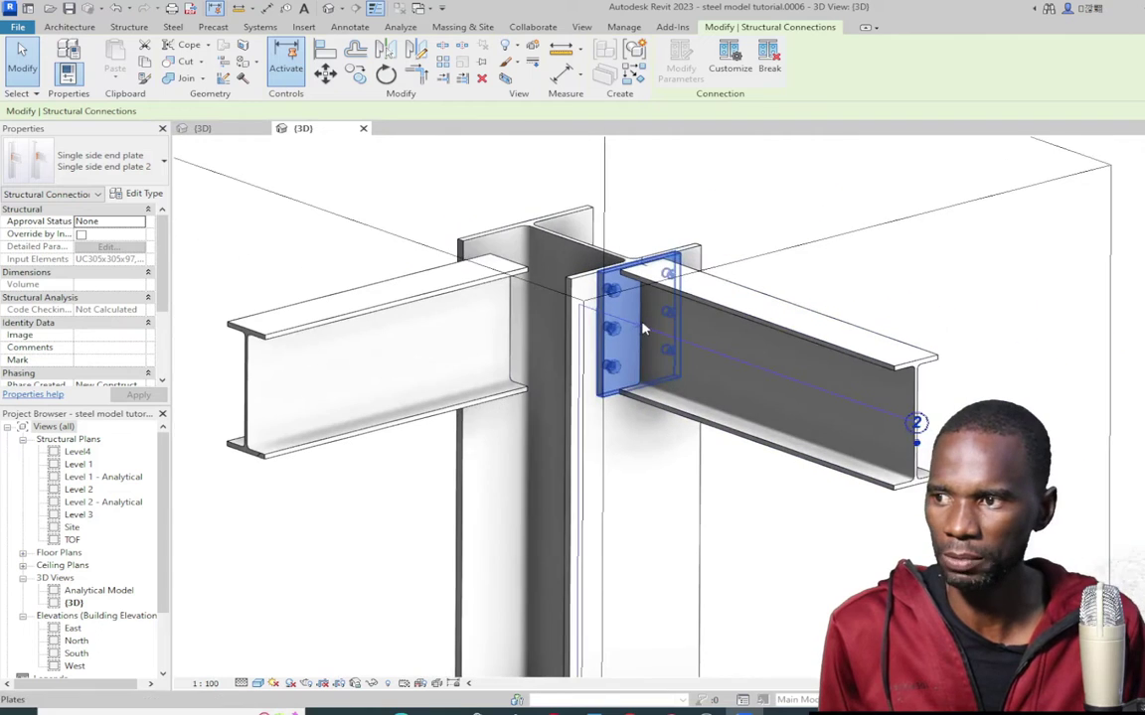
{"action": "left_click", "coordinate": [748, 210]}
{"action": "scroll", "coordinate": [748, 209], "scroll_direction": "down", "scroll_amount": 5}
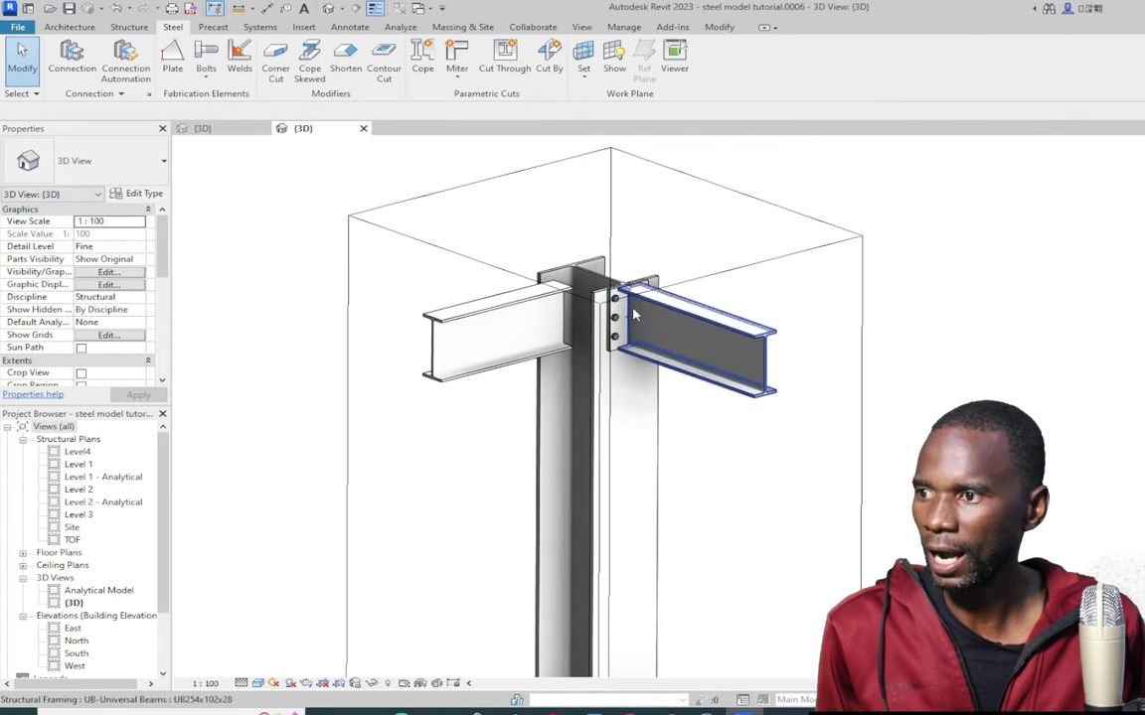
{"action": "left_click", "coordinate": [488, 230]}
{"action": "scroll", "coordinate": [503, 274], "scroll_direction": "down", "scroll_amount": 3}
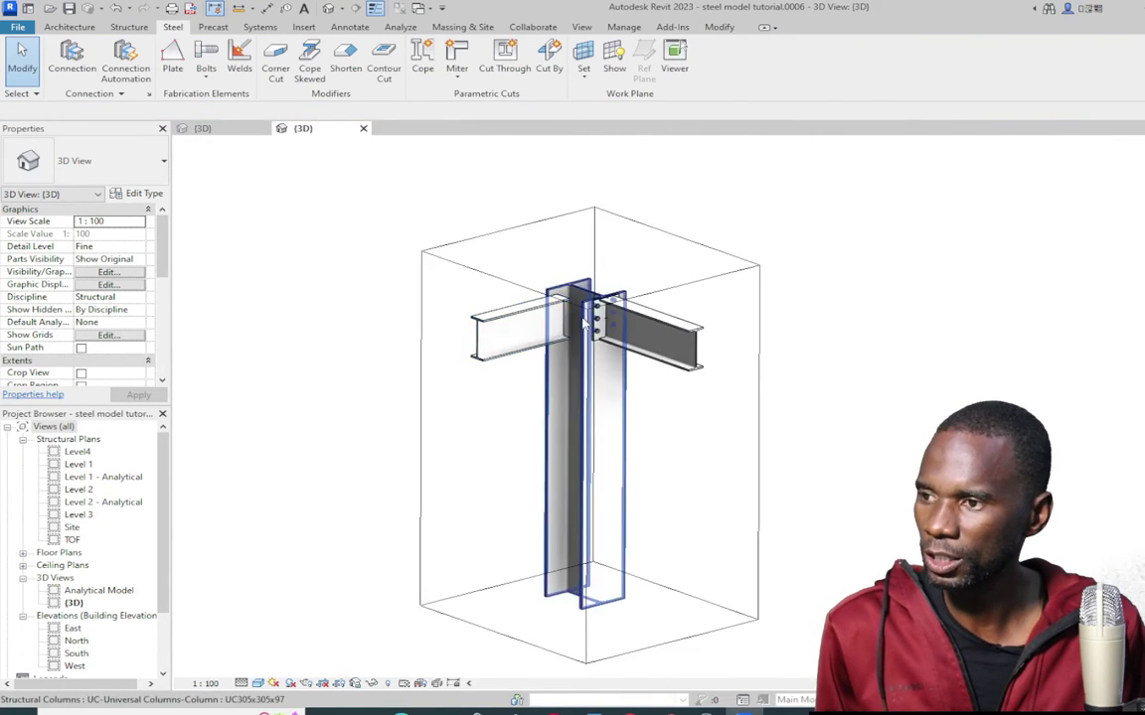
{"action": "scroll", "coordinate": [520, 361], "scroll_direction": "up", "scroll_amount": 5}
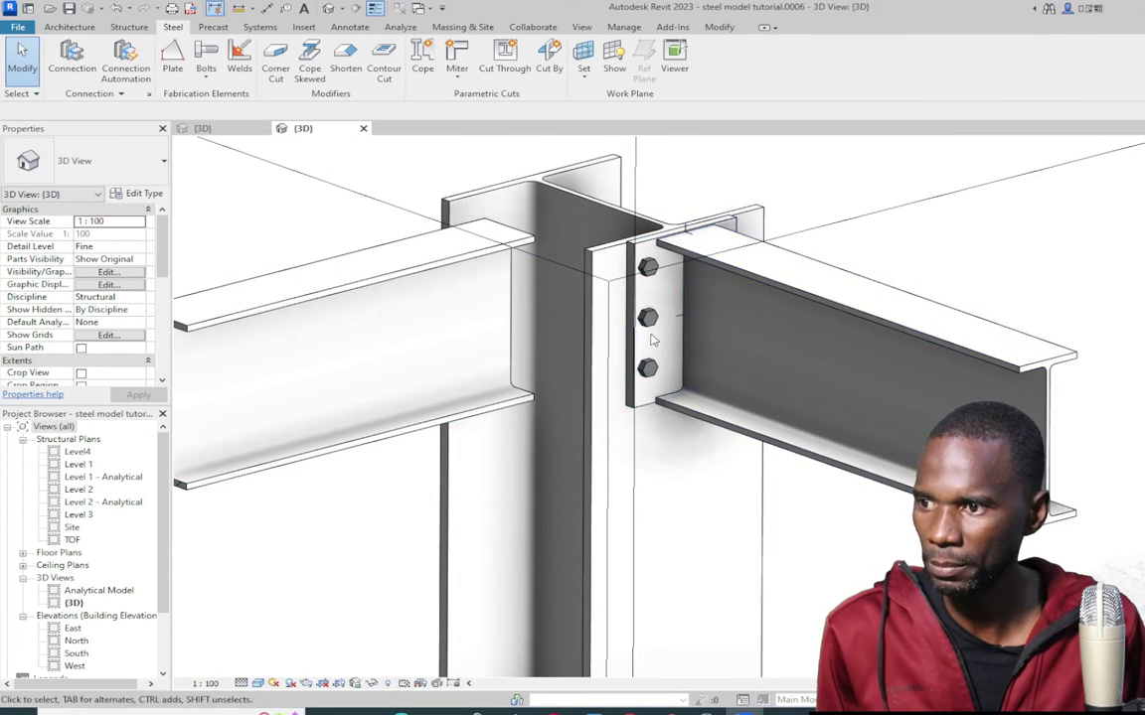
{"action": "scroll", "coordinate": [460, 402], "scroll_direction": "down", "scroll_amount": 2}
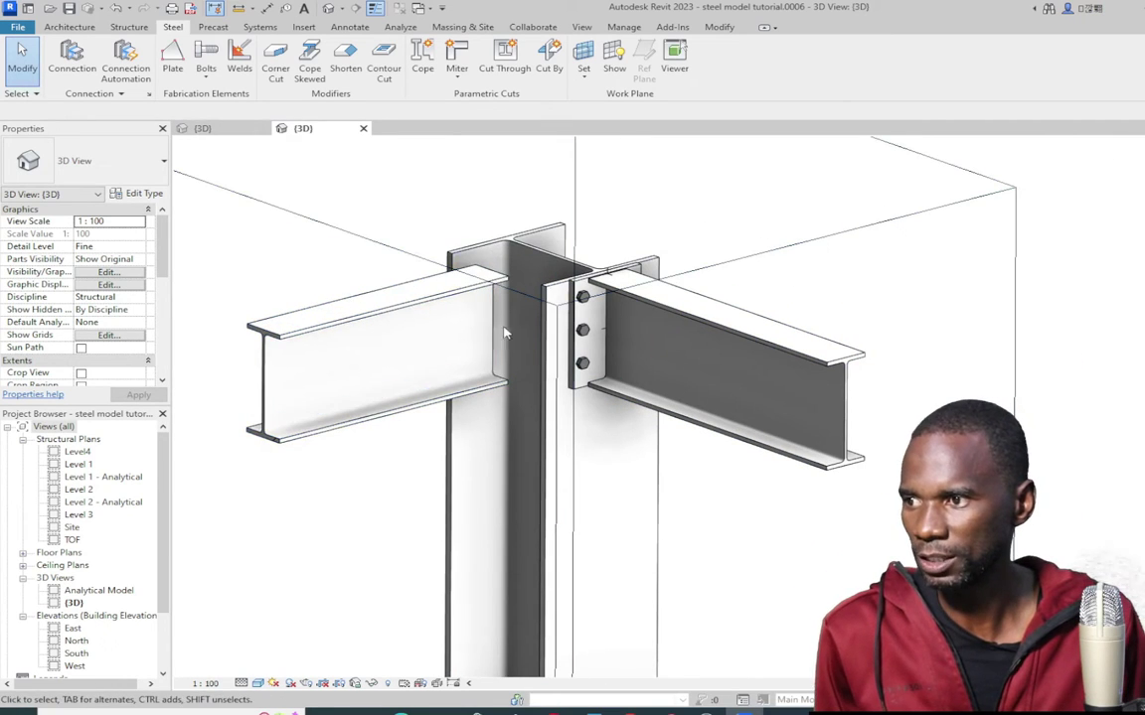
{"action": "scroll", "coordinate": [590, 426], "scroll_direction": "up", "scroll_amount": 2}
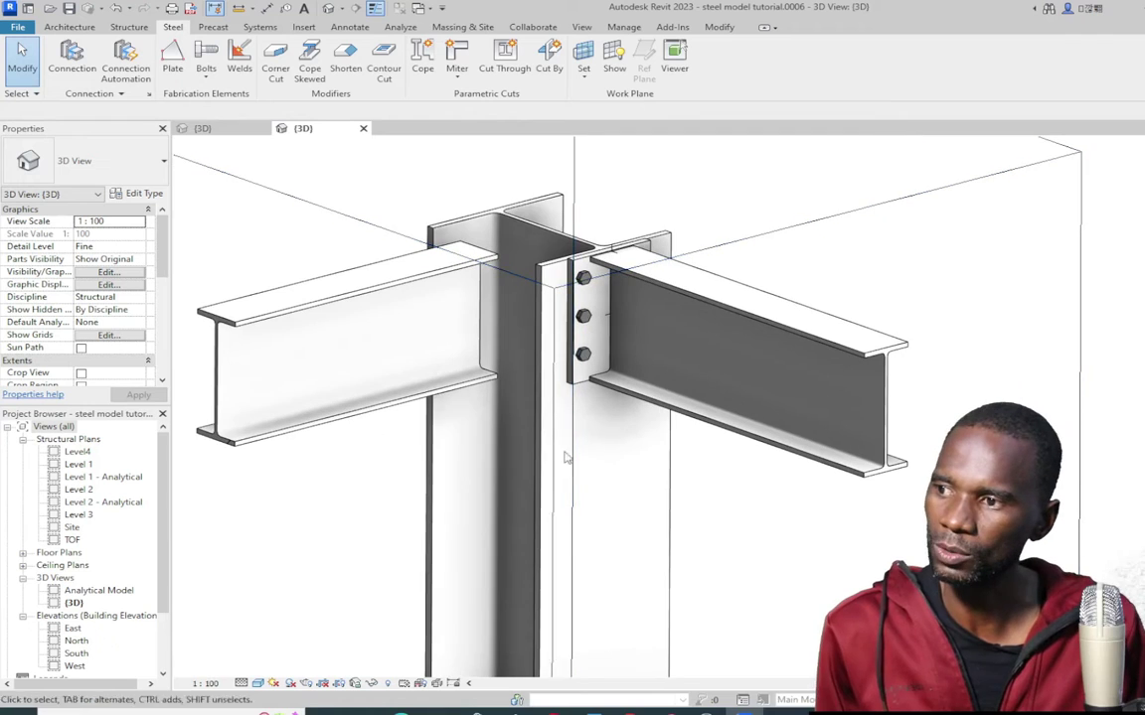
Create a structural connection between the column and the beam that frames into its web
{"action": "left_click", "coordinate": [499, 228]}
{"action": "scroll", "coordinate": [370, 442], "scroll_direction": "down", "scroll_amount": 2}
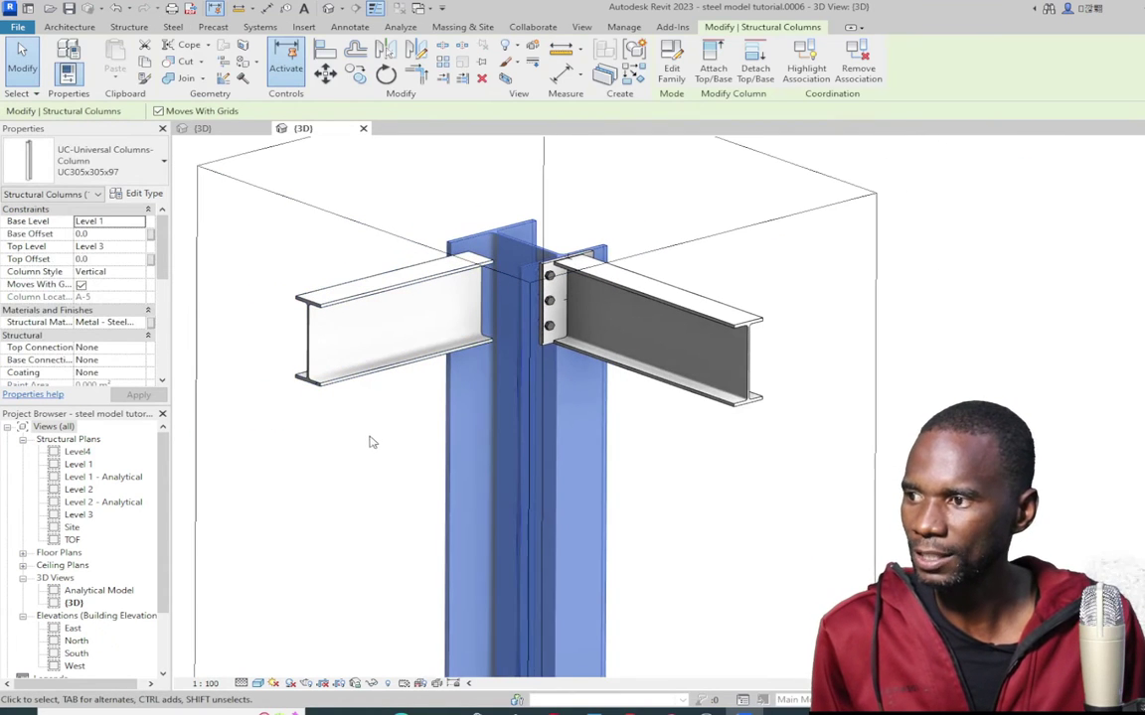
{"action": "left_click", "coordinate": [360, 332], "text": "ctrl"}
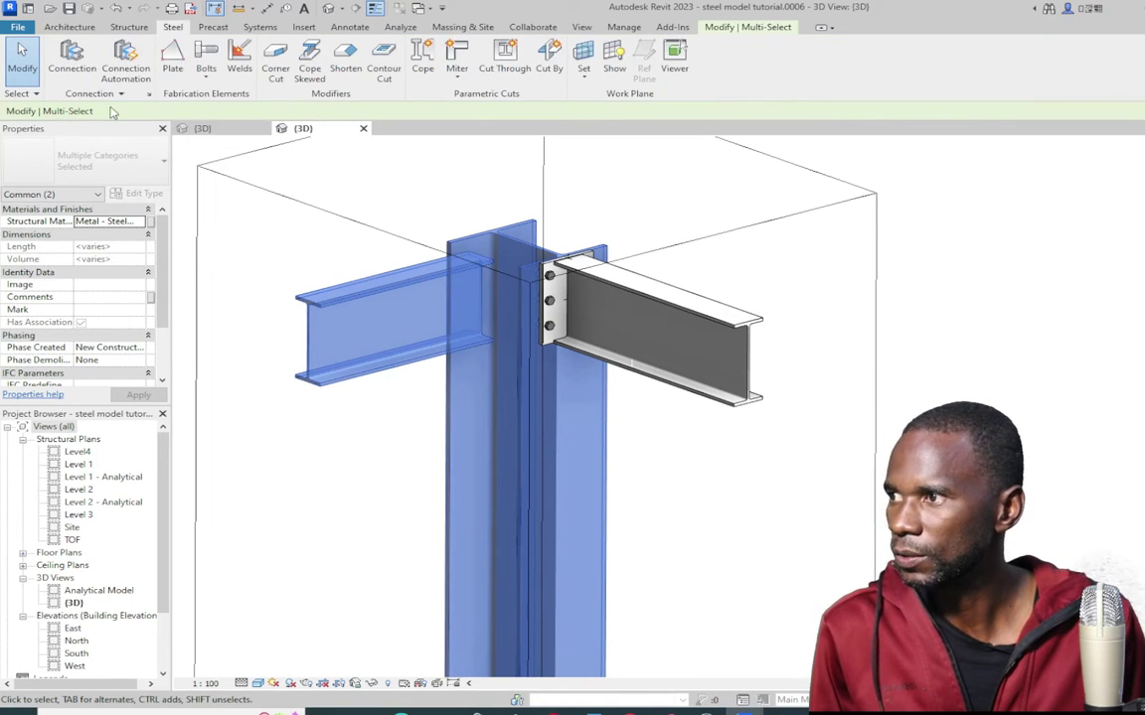
{"action": "left_click", "coordinate": [72, 54]}
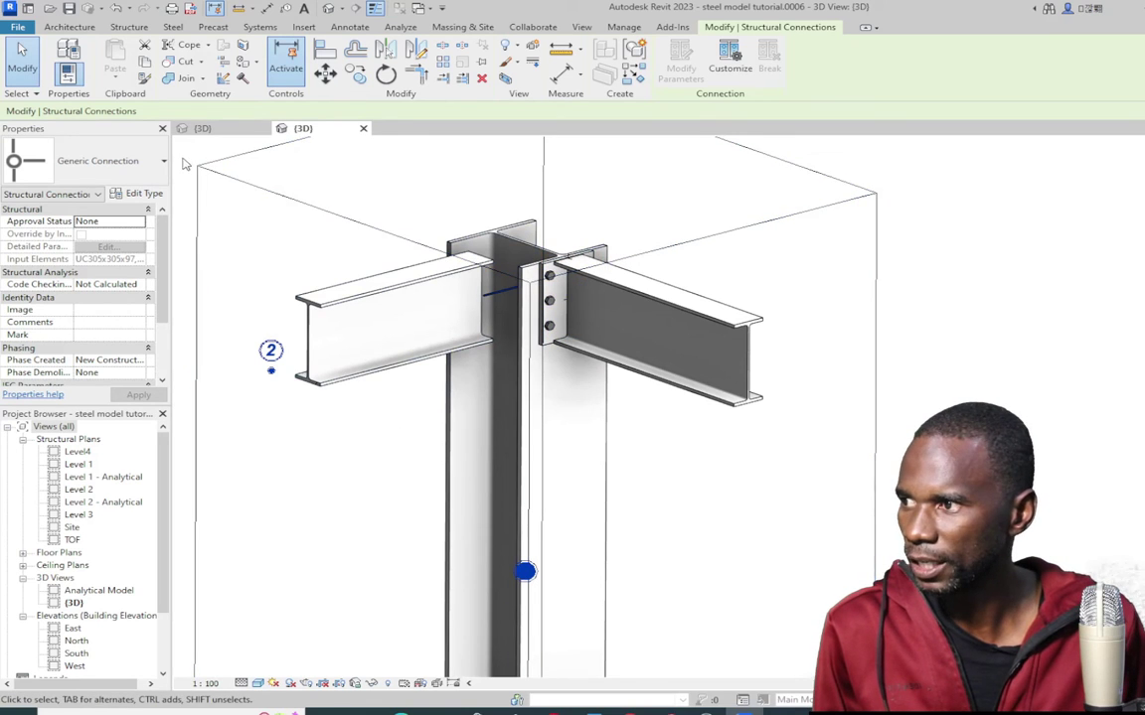
Change the new beam-to-web connection's type to Single side end plate 2
{"action": "left_click", "coordinate": [162, 167]}
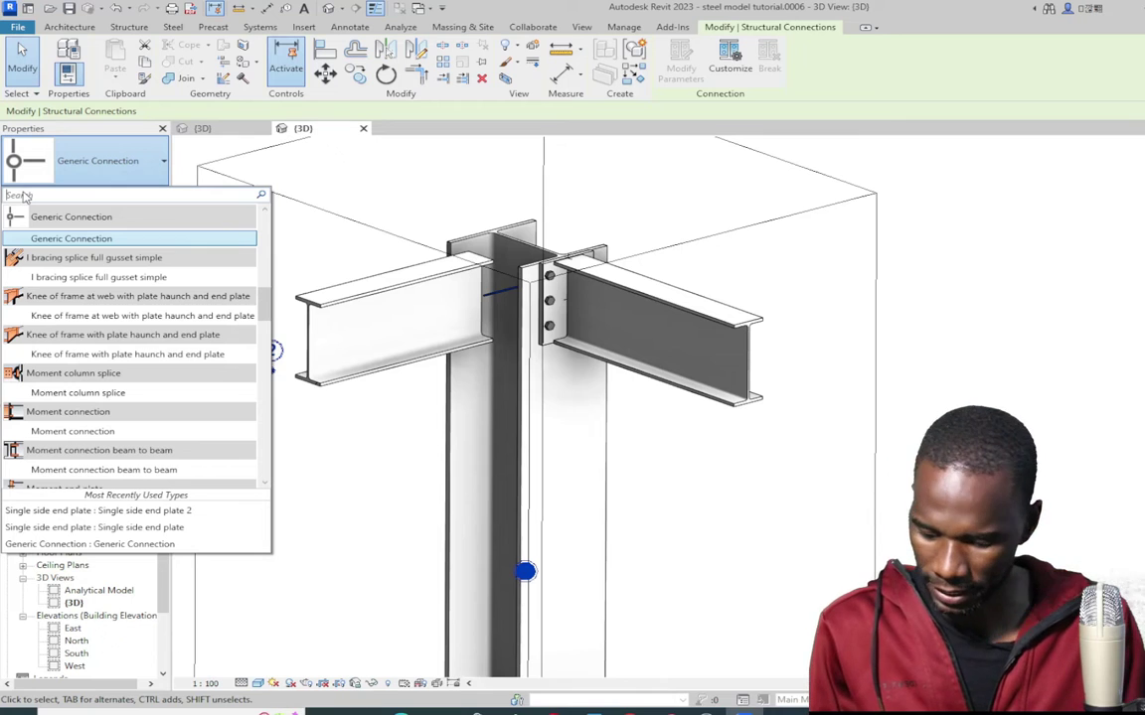
{"action": "type", "text": "sing"}
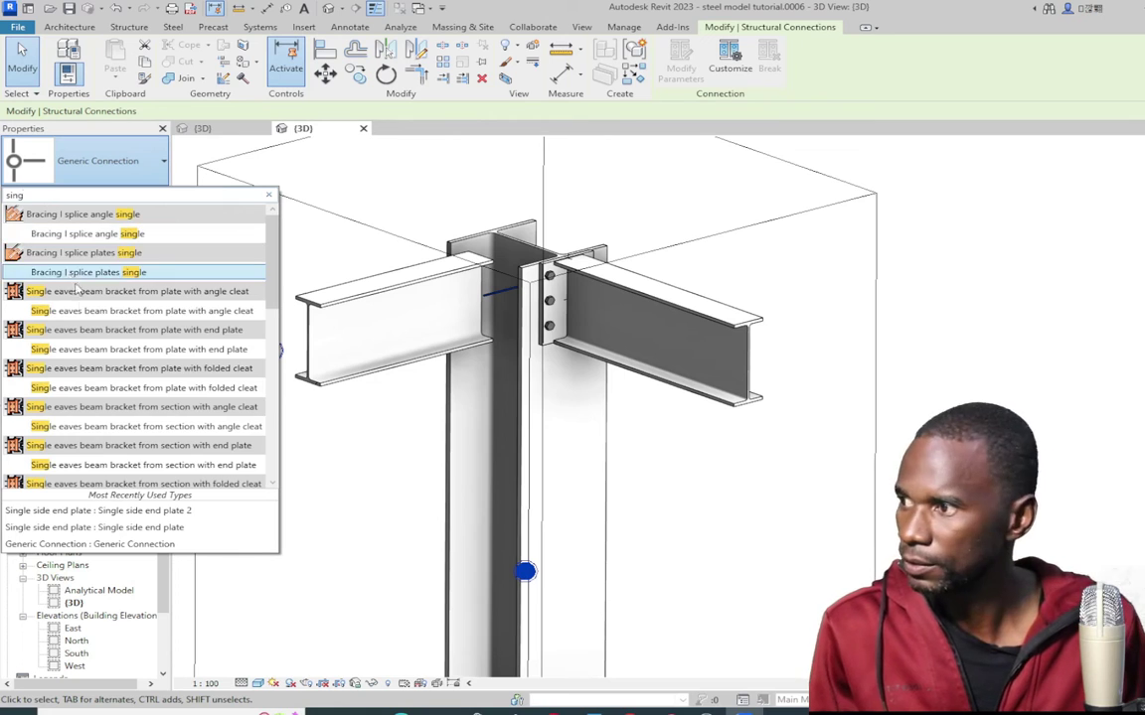
{"action": "scroll", "coordinate": [80, 288], "scroll_direction": "down", "scroll_amount": 5}
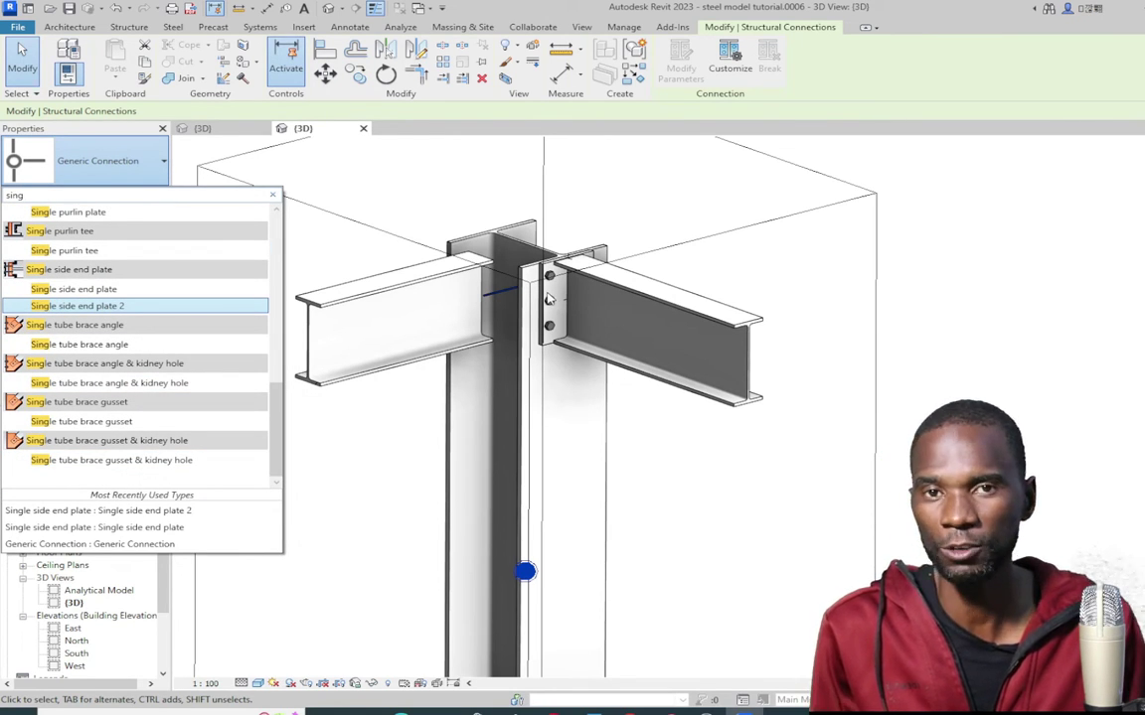
{"action": "left_click", "coordinate": [79, 307]}
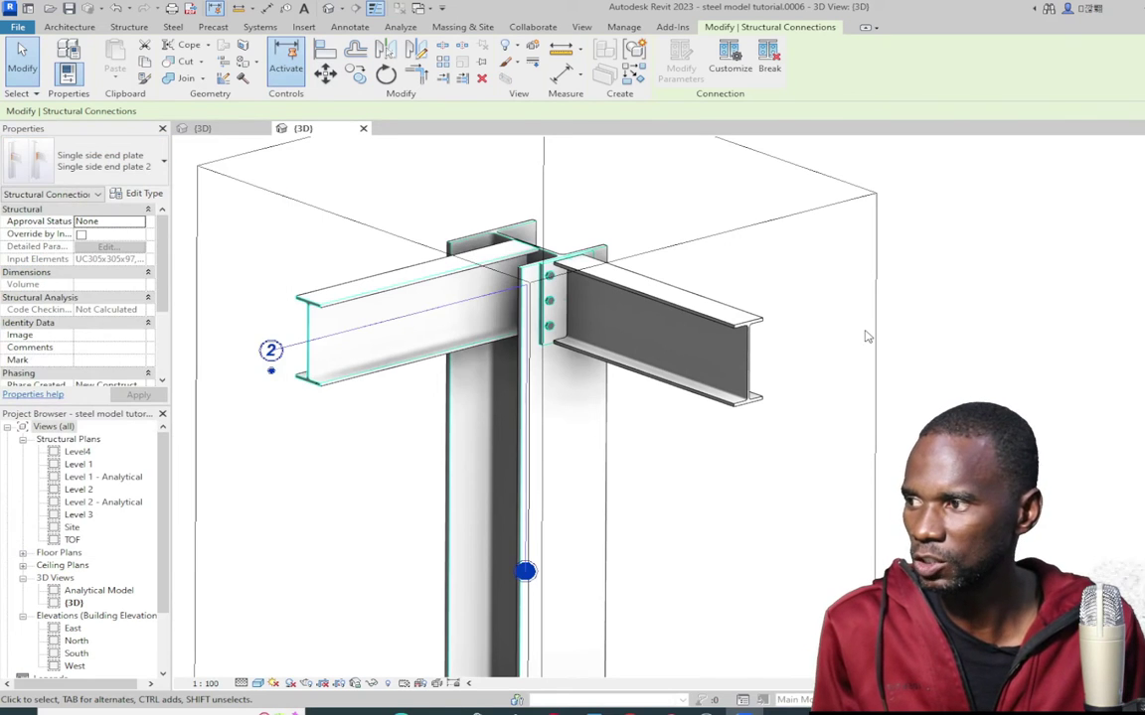
{"action": "left_click", "coordinate": [632, 214]}
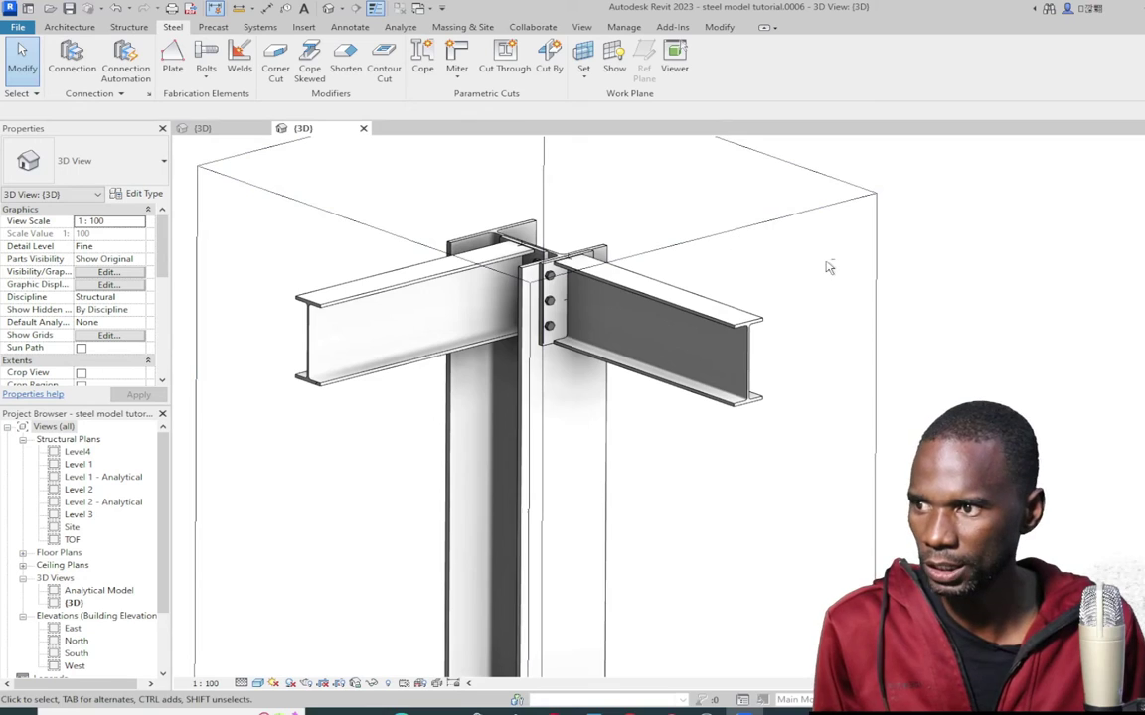
Inspect the end plate at the column web up close, checking its bolts and plate edges against the beam and column flanges
{"action": "scroll", "coordinate": [692, 208], "scroll_direction": "down", "scroll_amount": 3}
{"action": "scroll", "coordinate": [691, 208], "scroll_direction": "up", "scroll_amount": 3}
{"action": "middle_click_drag", "start_coordinate": [696, 213], "coordinate": [868, 211], "text": "shift"}
{"action": "scroll", "coordinate": [527, 261], "scroll_direction": "up", "scroll_amount": 6}
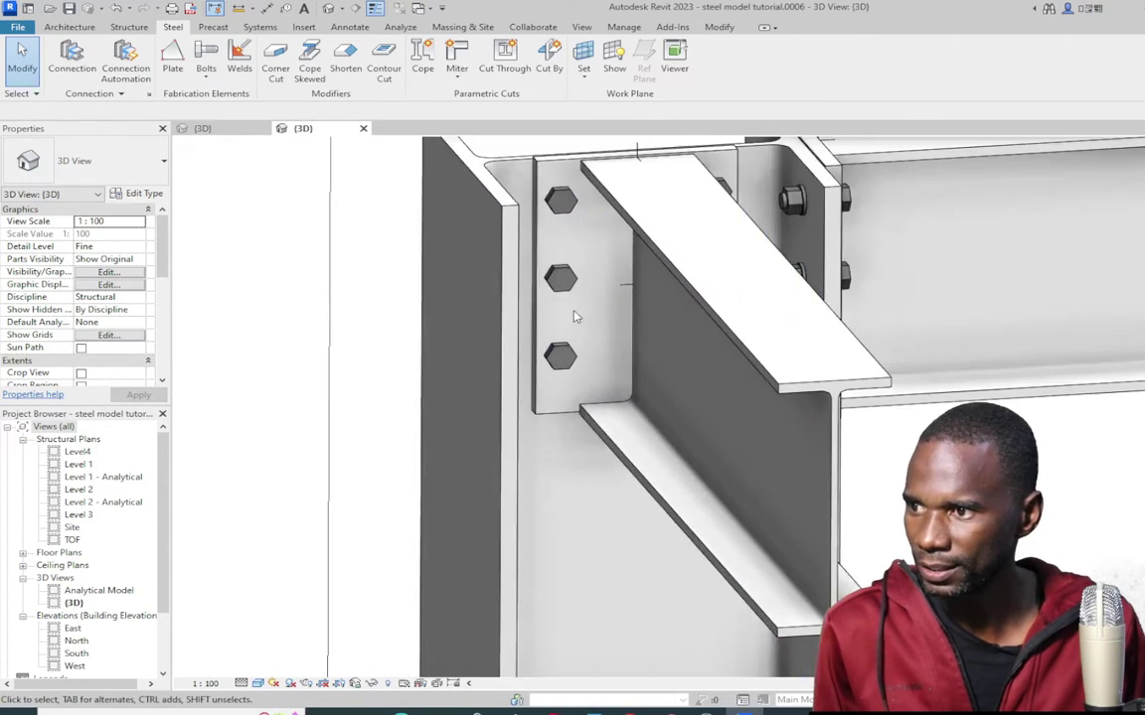
{"action": "scroll", "coordinate": [532, 248], "scroll_direction": "down", "scroll_amount": 4}
{"action": "scroll", "coordinate": [509, 256], "scroll_direction": "down", "scroll_amount": 2}
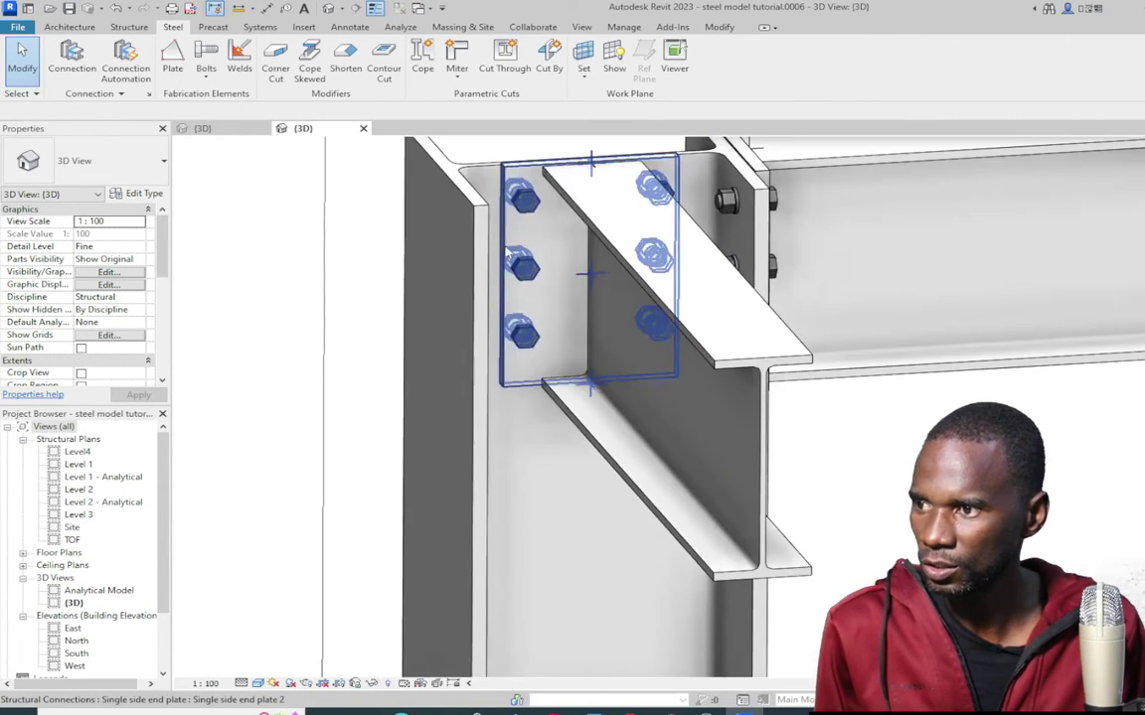
{"action": "middle_click_drag", "start_coordinate": [518, 273], "coordinate": [452, 472], "text": "shift"}
{"action": "scroll", "coordinate": [452, 472], "scroll_direction": "up", "scroll_amount": 4}
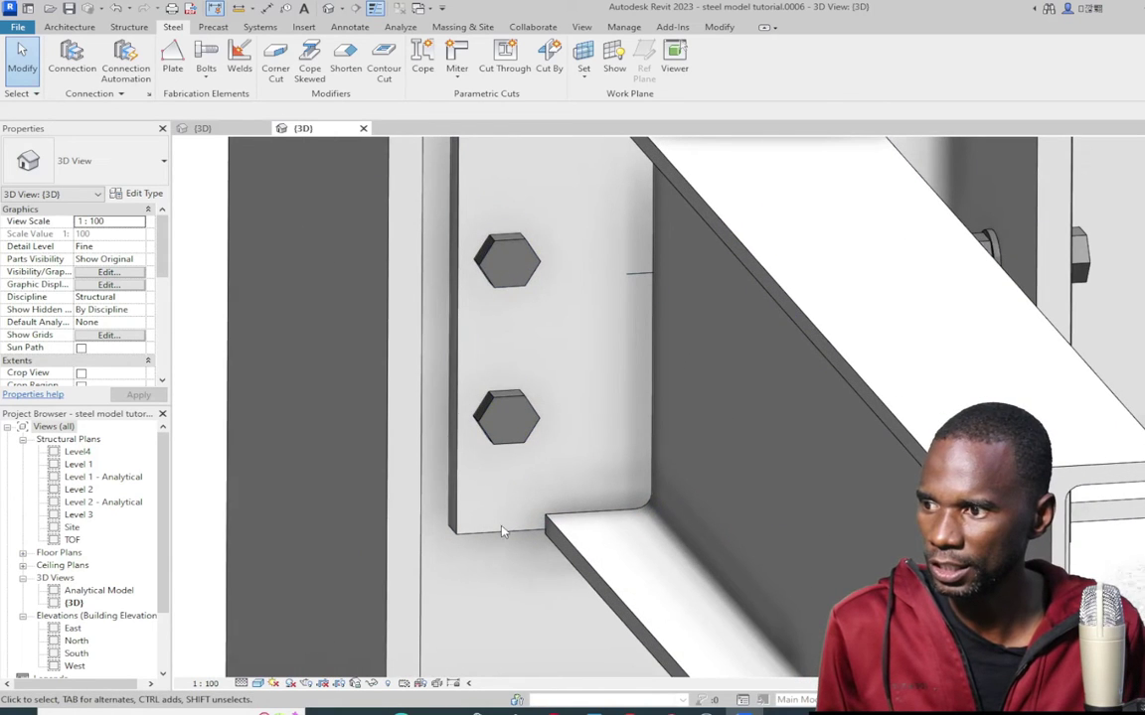
{"action": "scroll", "coordinate": [496, 481], "scroll_direction": "down", "scroll_amount": 3}
{"action": "scroll", "coordinate": [497, 481], "scroll_direction": "up", "scroll_amount": 2}
{"action": "scroll", "coordinate": [496, 467], "scroll_direction": "down", "scroll_amount": 3}
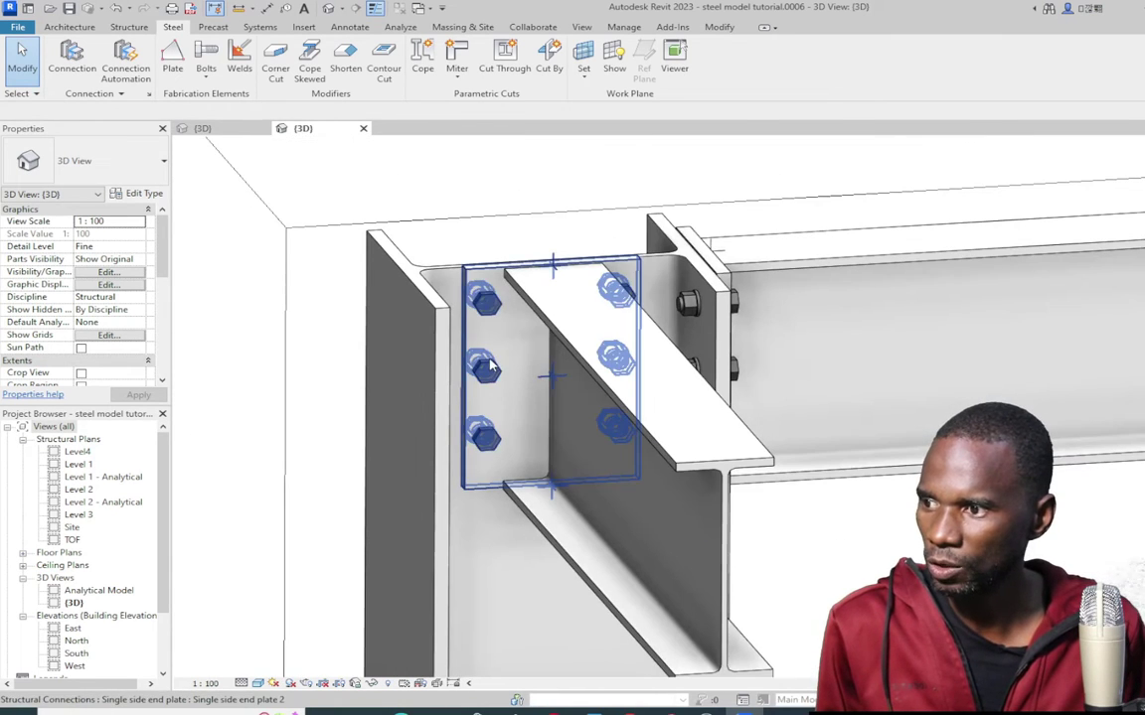
Open the horizontal bolt parameters of the single side end plate 2 connection type used at the column web
{"action": "left_click", "coordinate": [501, 437]}
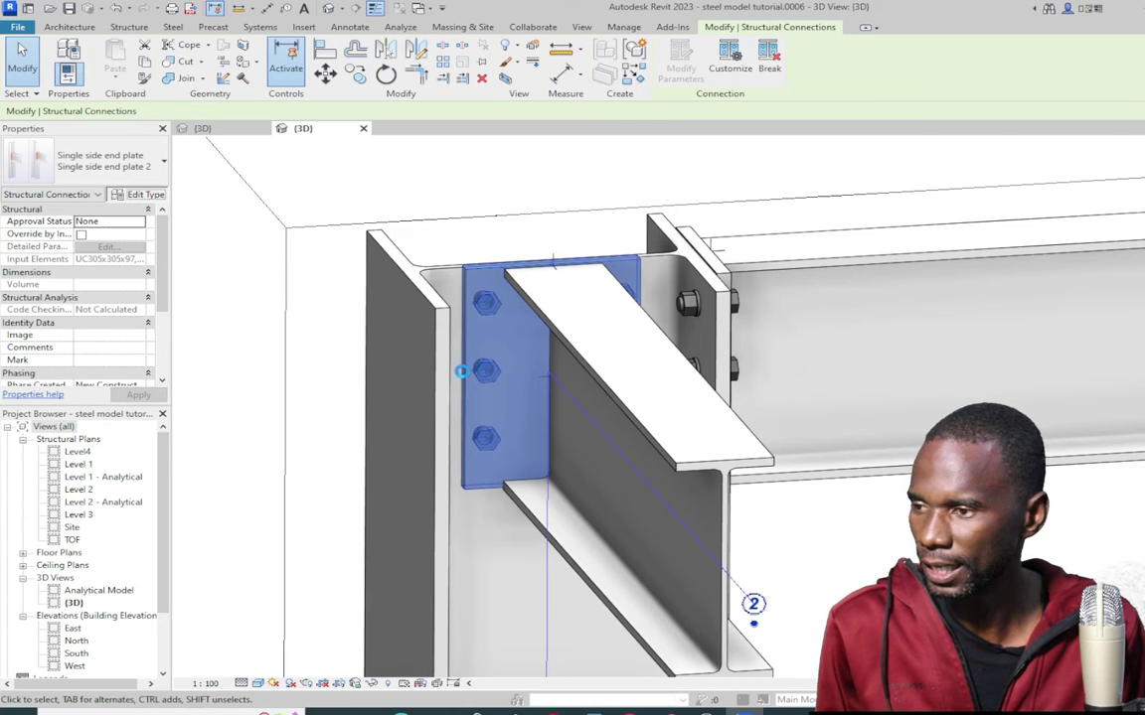
{"action": "double_click", "coordinate": [463, 376]}
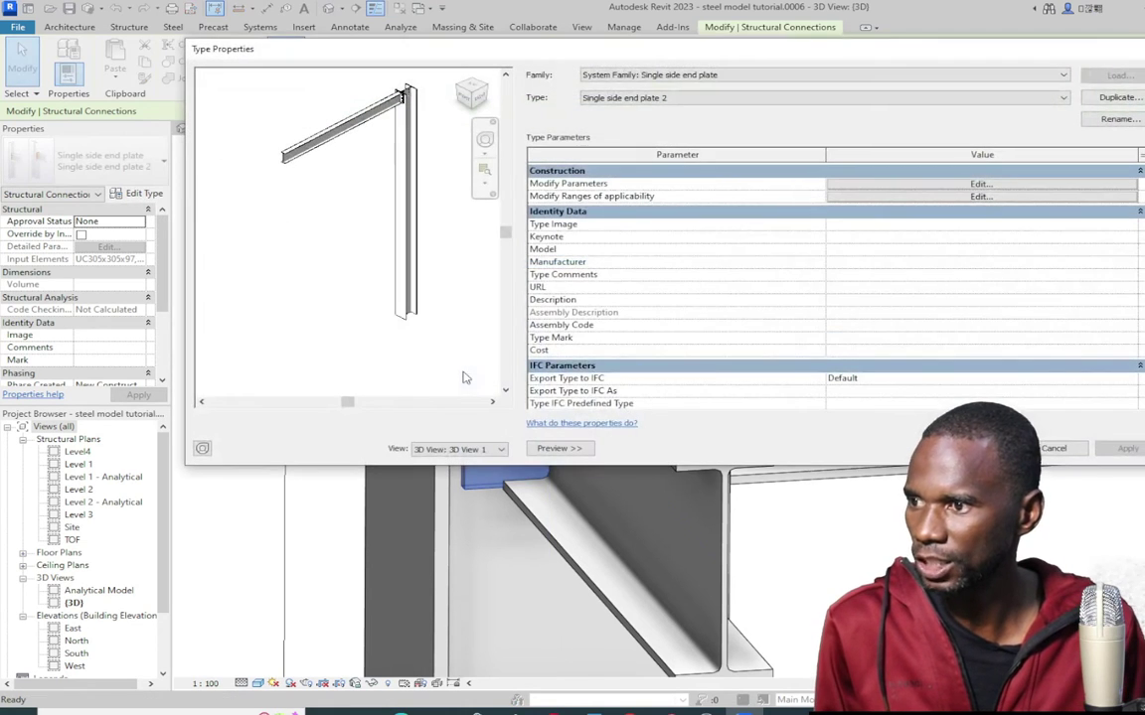
{"action": "left_click", "coordinate": [994, 183]}
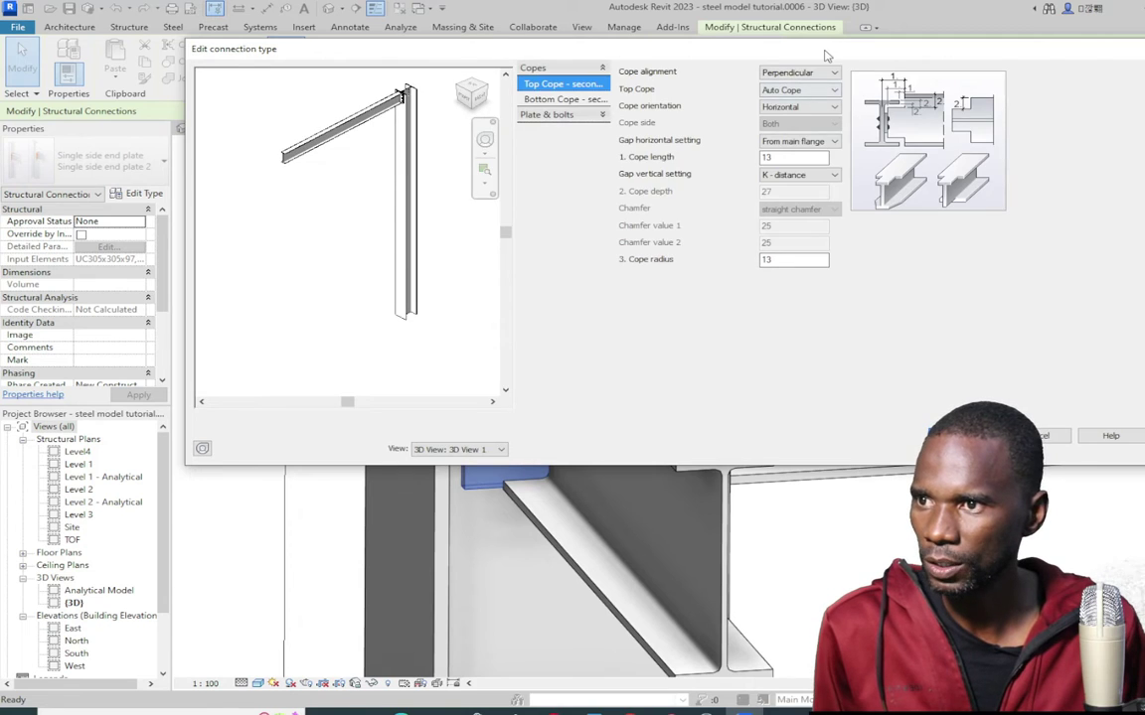
{"action": "left_click_drag", "start_coordinate": [825, 56], "coordinate": [597, 132]}
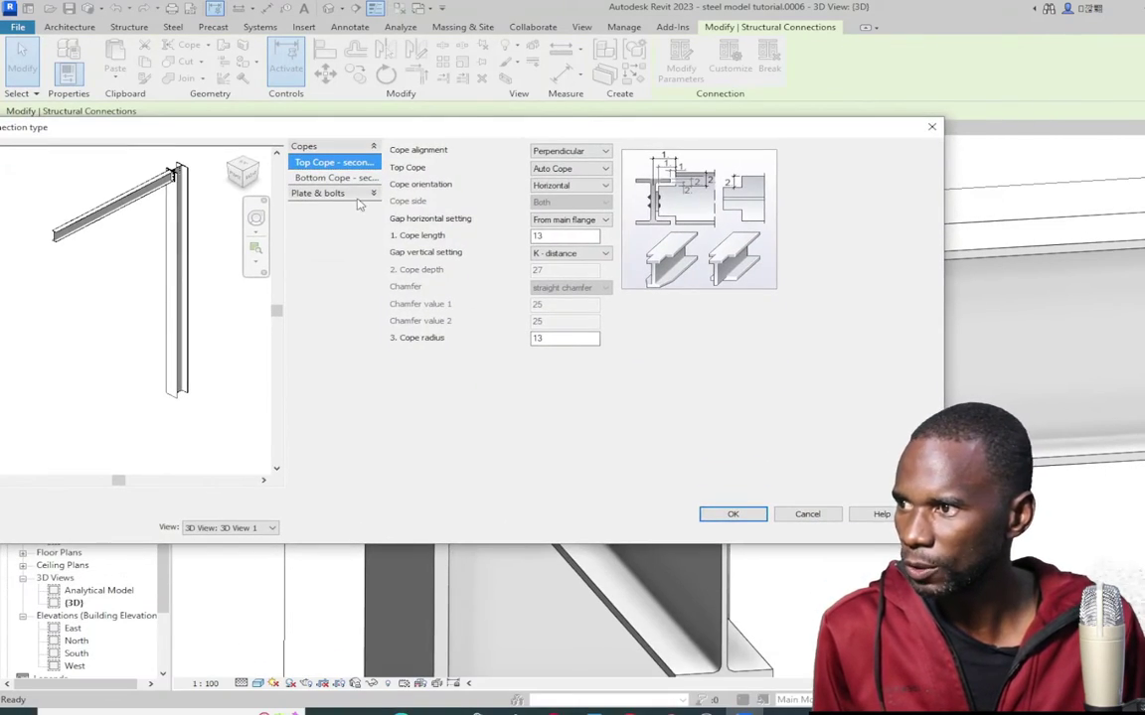
{"action": "left_click", "coordinate": [336, 194]}
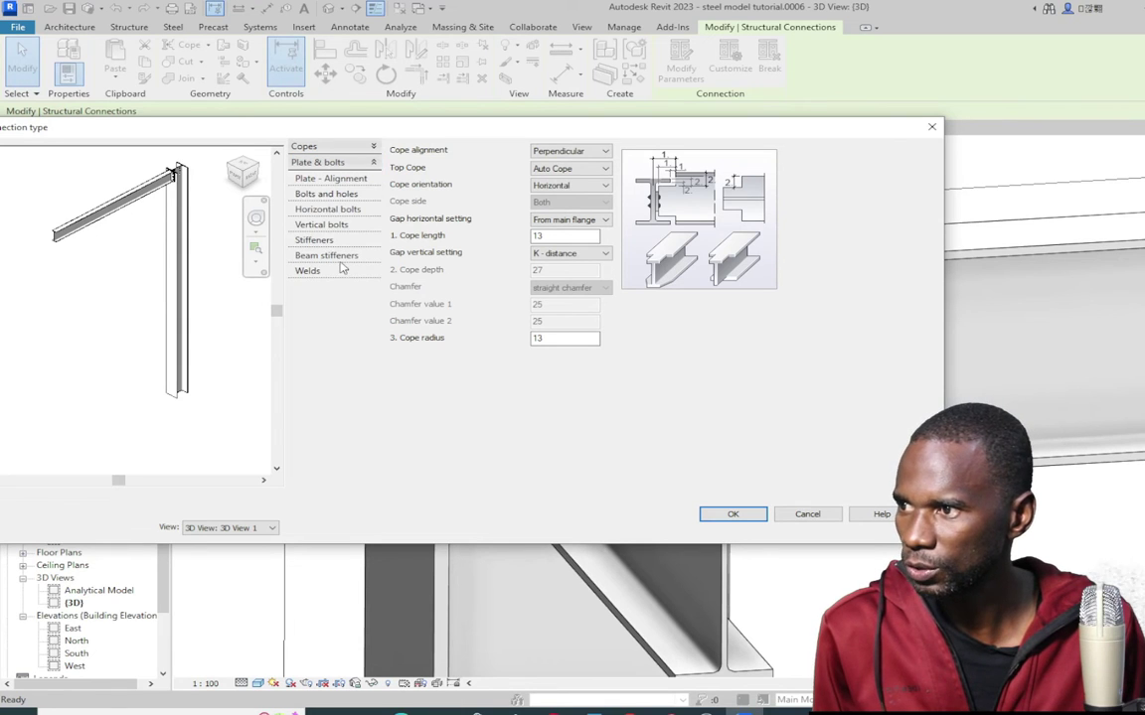
{"action": "left_click", "coordinate": [323, 209]}
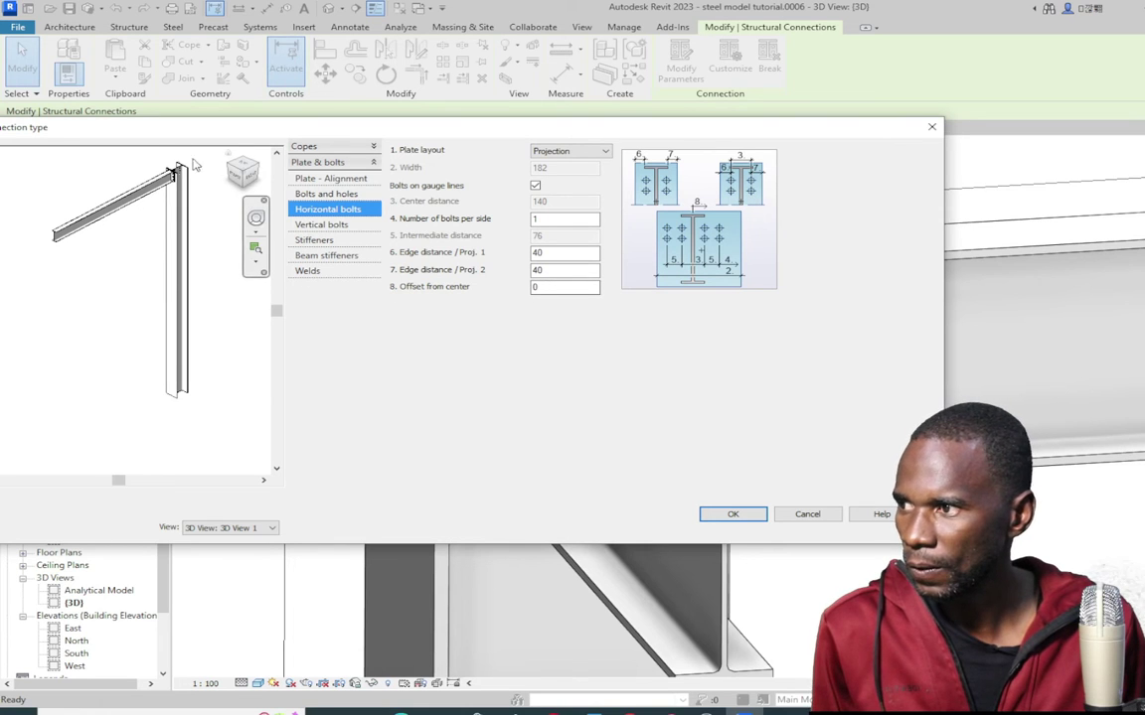
Set both horizontal edge distances (Proj. 1 and Proj. 2) of the web end plate to 60 and apply the change
{"action": "scroll", "coordinate": [178, 169], "scroll_direction": "up", "scroll_amount": 5}
{"action": "middle_click_drag", "start_coordinate": [149, 280], "coordinate": [95, 293], "text": "shift"}
{"action": "scroll", "coordinate": [127, 281], "scroll_direction": "up", "scroll_amount": 3}
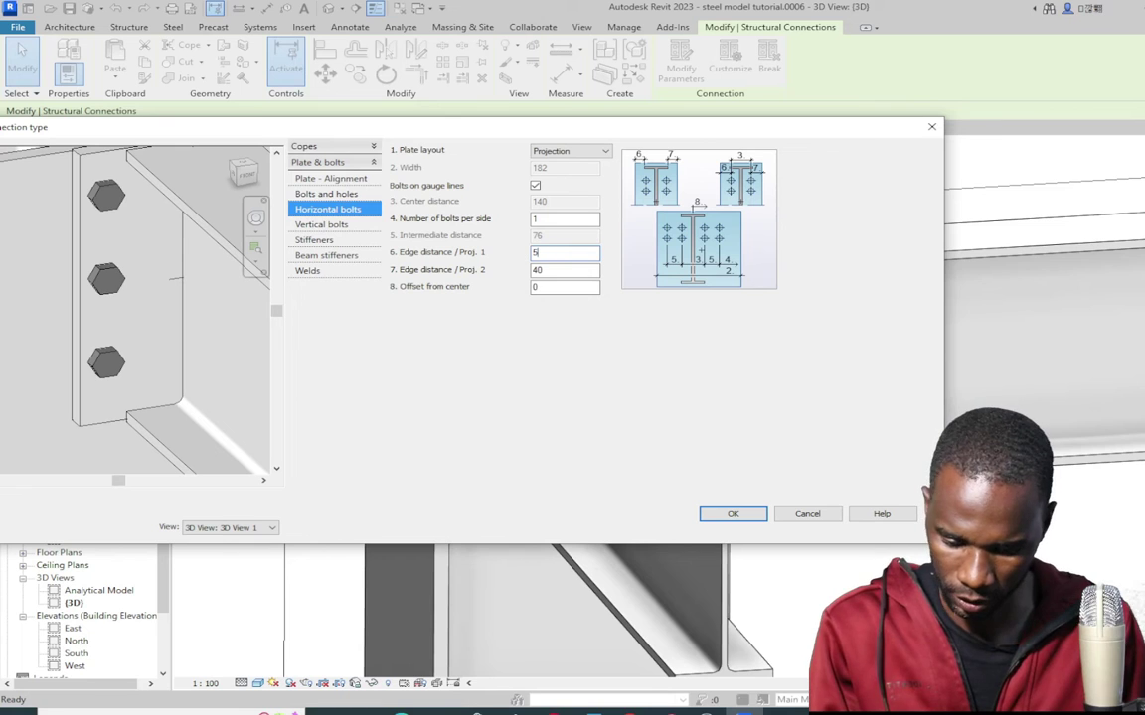
{"action": "left_click", "coordinate": [548, 221]}
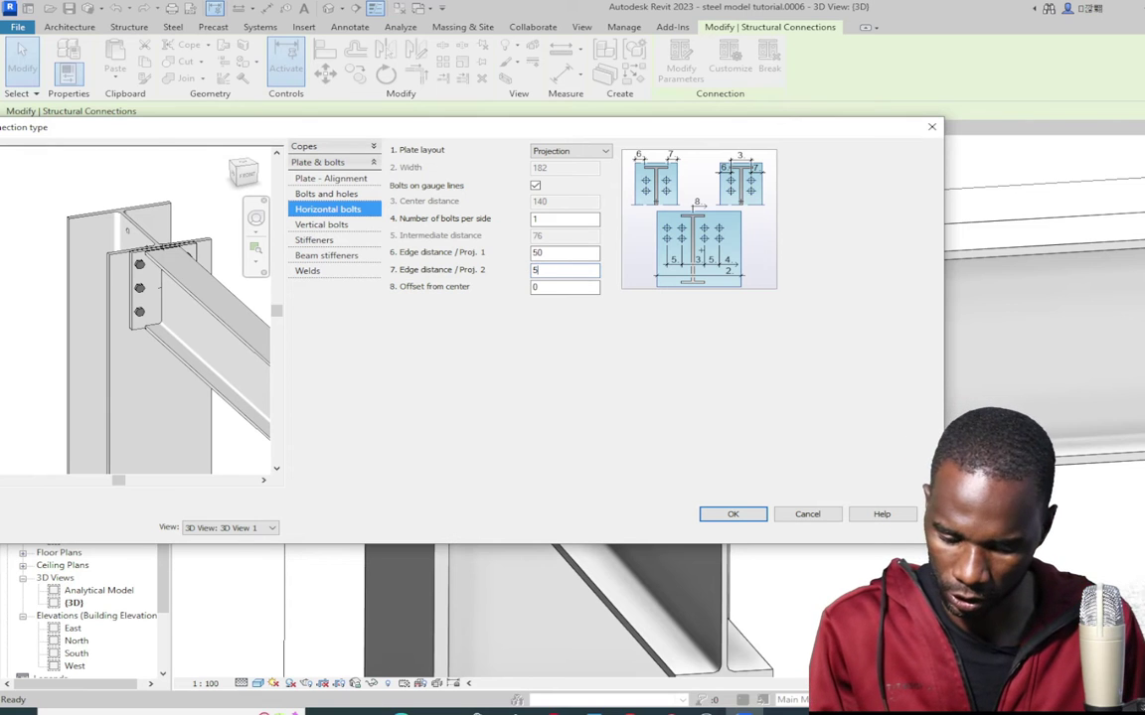
{"action": "scroll", "coordinate": [119, 301], "scroll_direction": "up", "scroll_amount": 3}
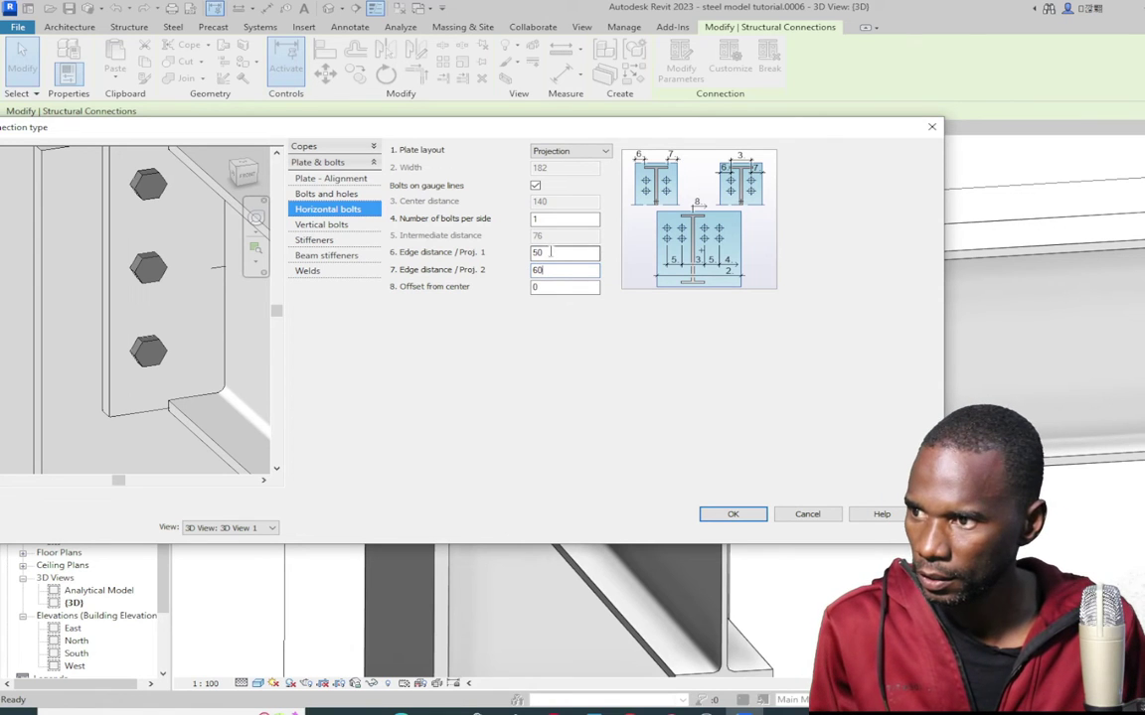
{"action": "left_click", "coordinate": [551, 252]}
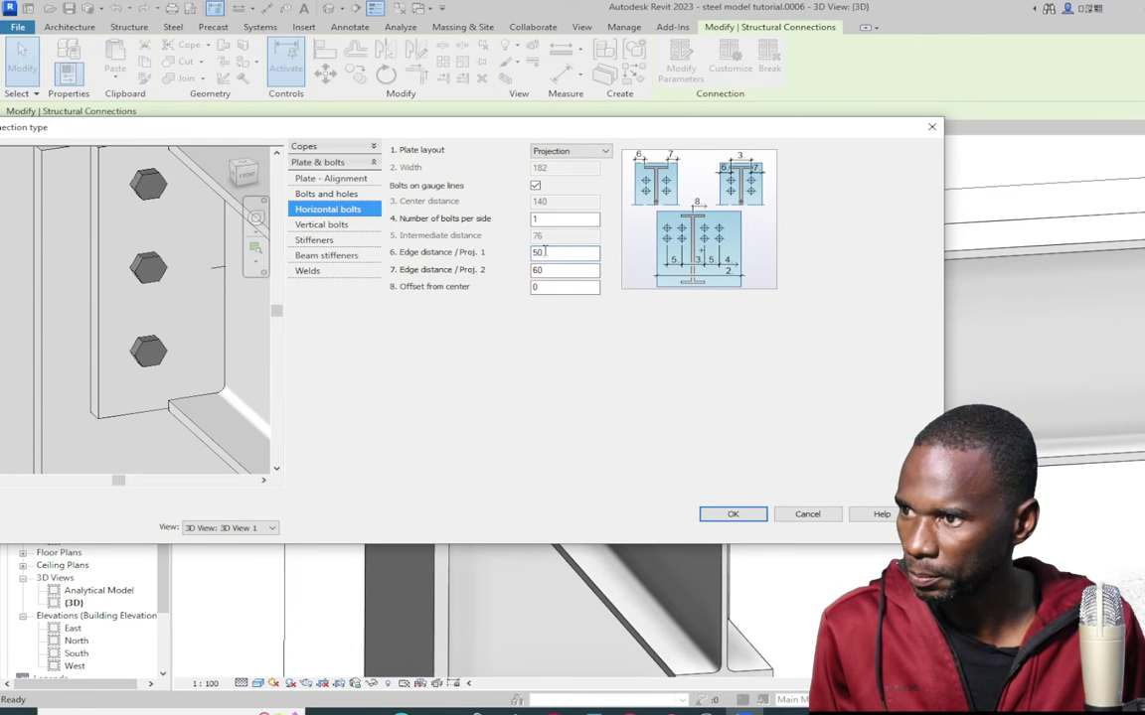
{"action": "type", "text": "60"}
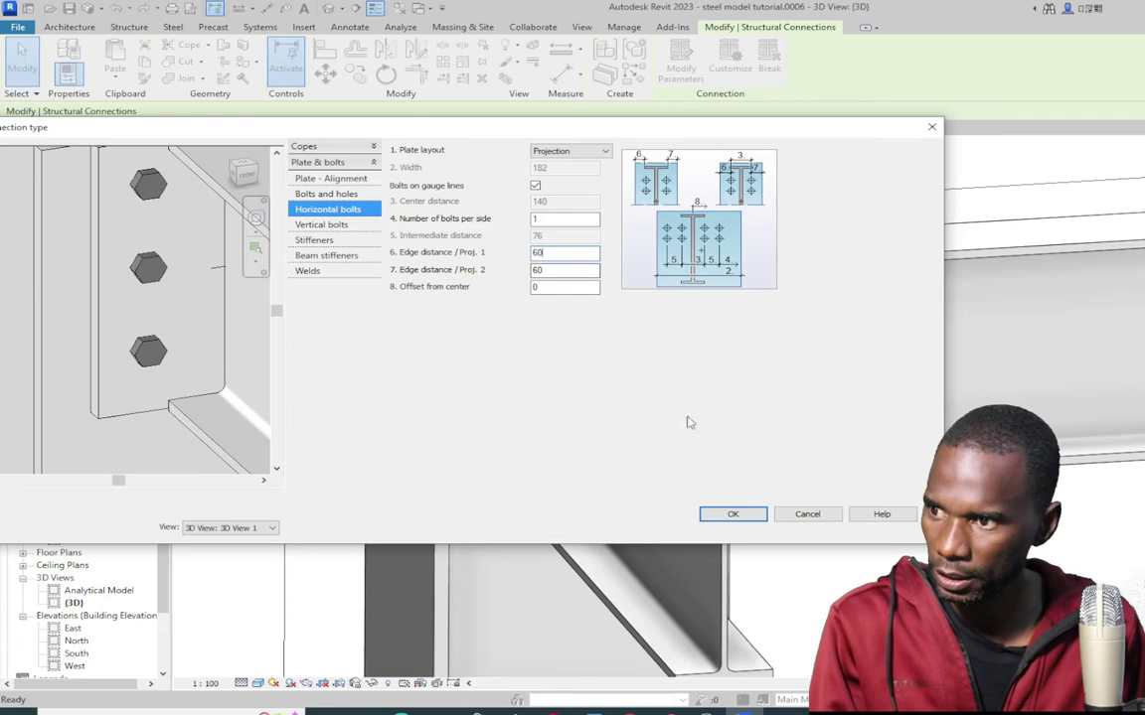
{"action": "left_click", "coordinate": [566, 270]}
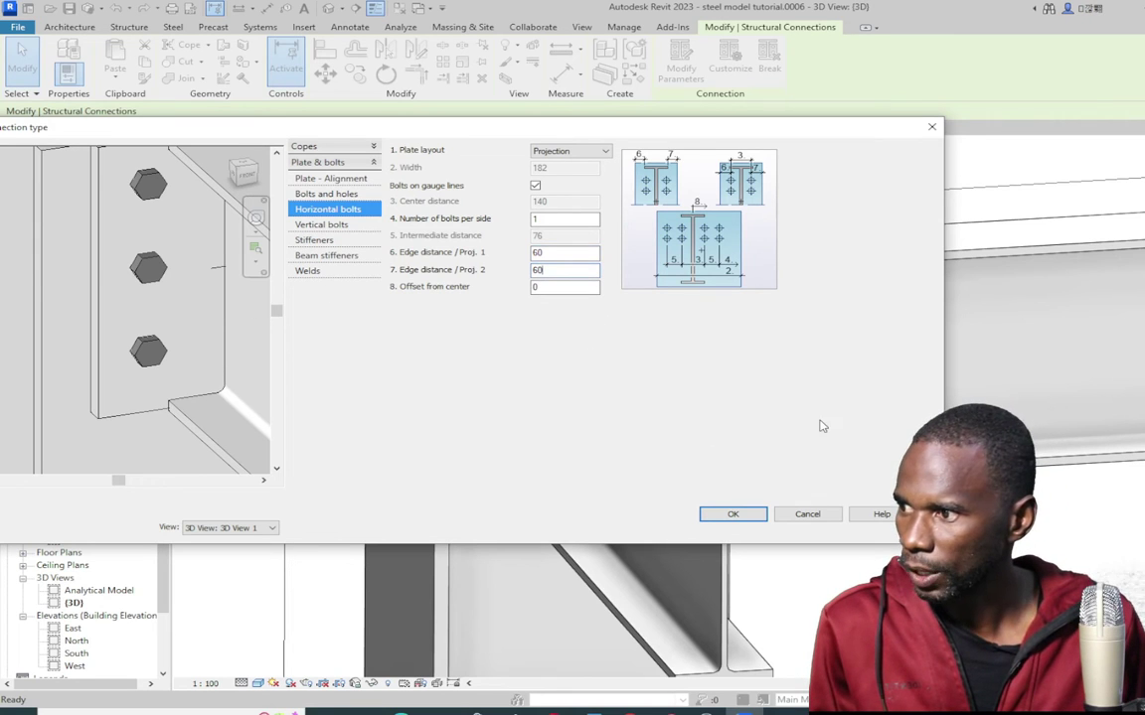
{"action": "left_click", "coordinate": [763, 517]}
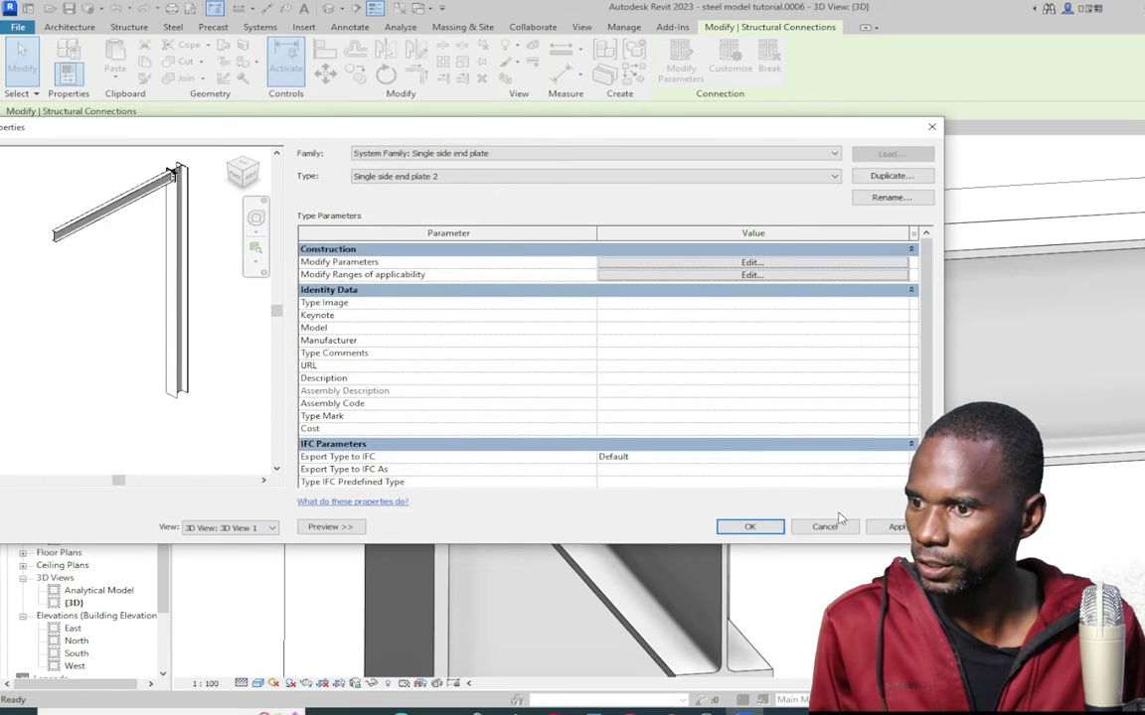
{"action": "left_click", "coordinate": [894, 532]}
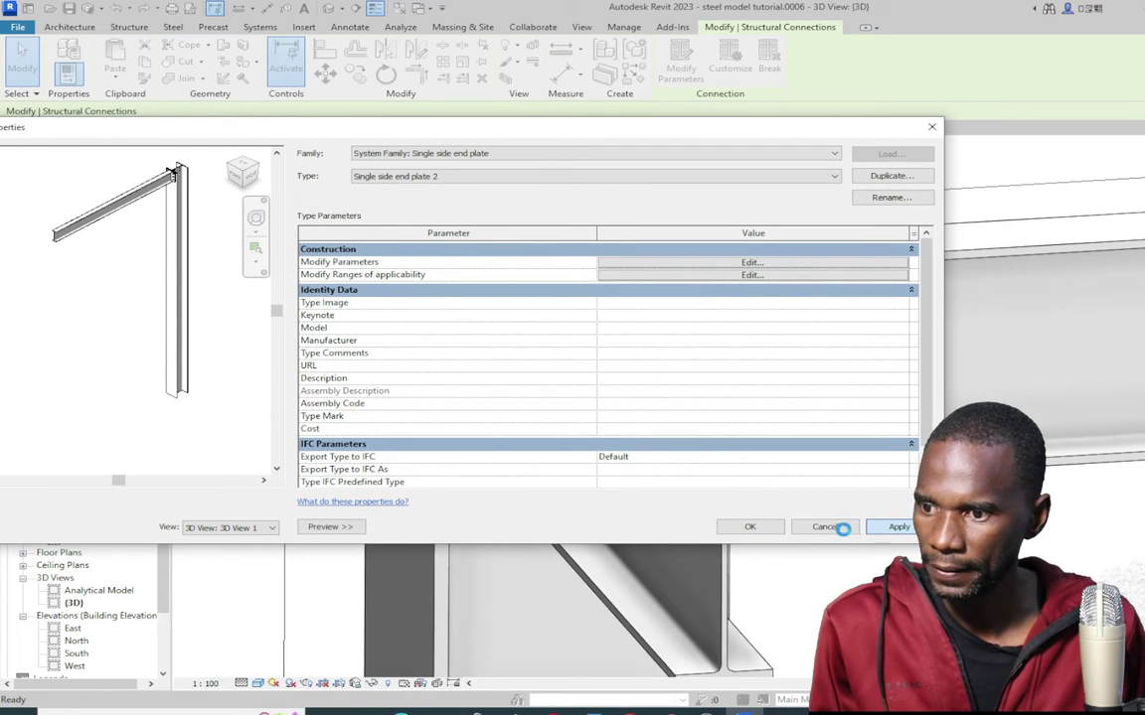
{"action": "left_click", "coordinate": [750, 527]}
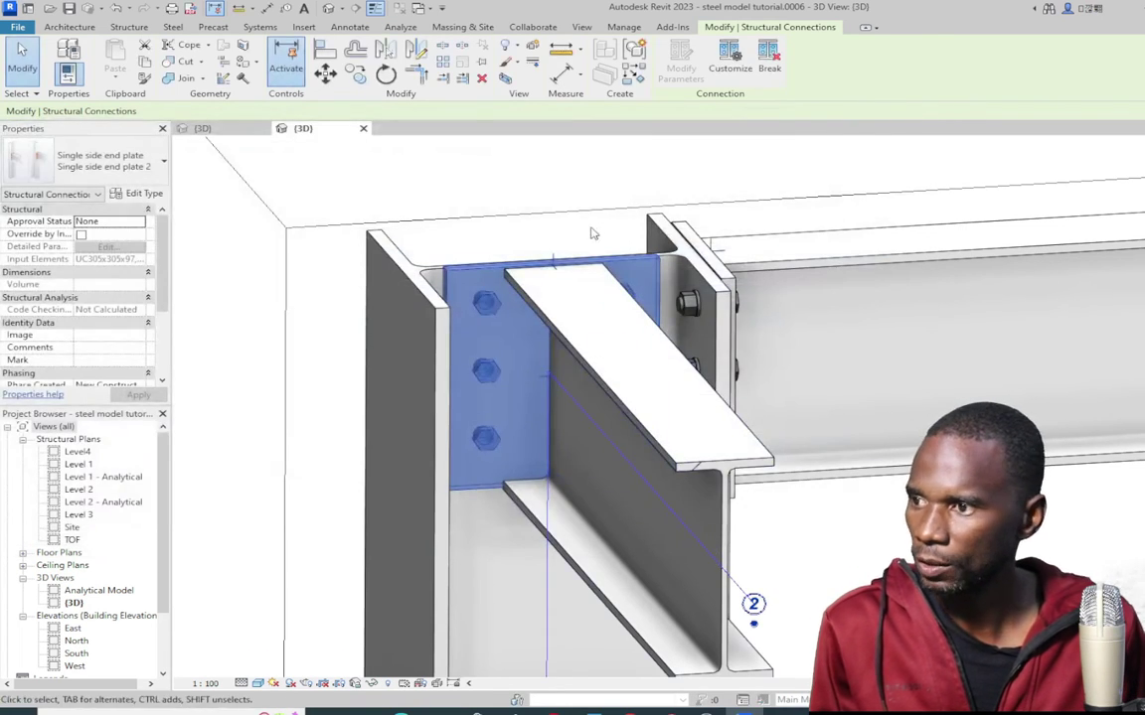
{"action": "left_click", "coordinate": [565, 146]}
Browse the structural connection types offered for a new connection, and leave the placement without creating one
{"action": "scroll", "coordinate": [696, 397], "scroll_direction": "down", "scroll_amount": 2}
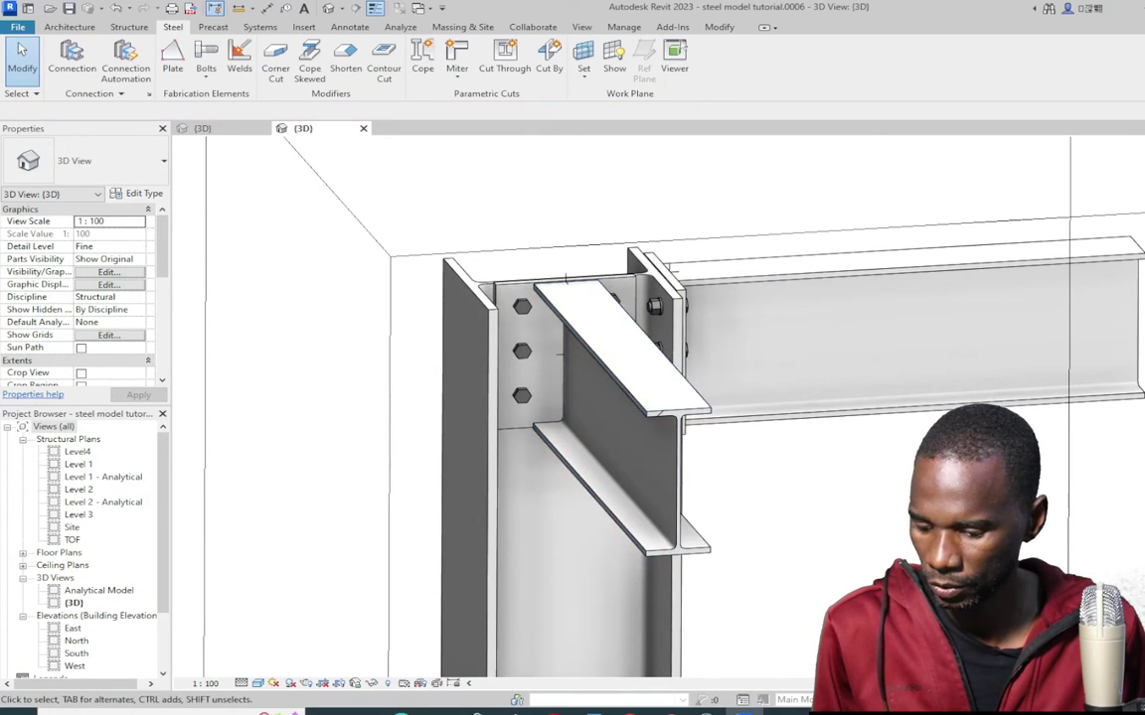
{"action": "middle_click_drag", "start_coordinate": [565, 281], "coordinate": [988, 532], "text": "shift"}
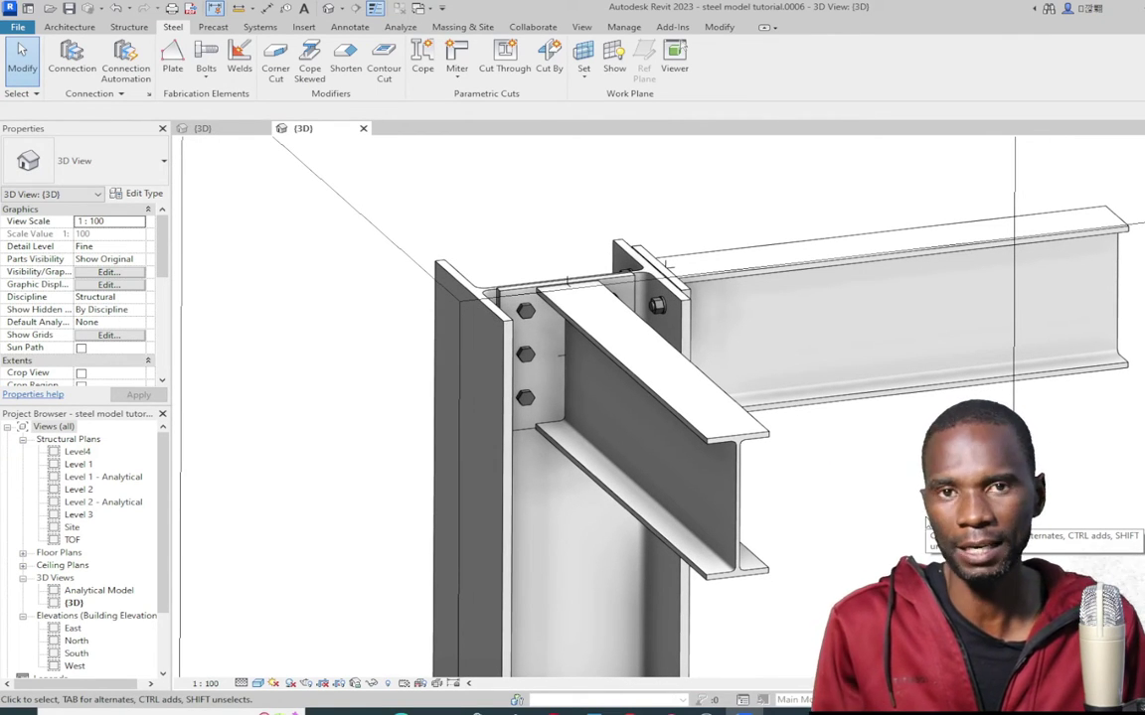
{"action": "scroll", "coordinate": [540, 395], "scroll_direction": "down", "scroll_amount": 3}
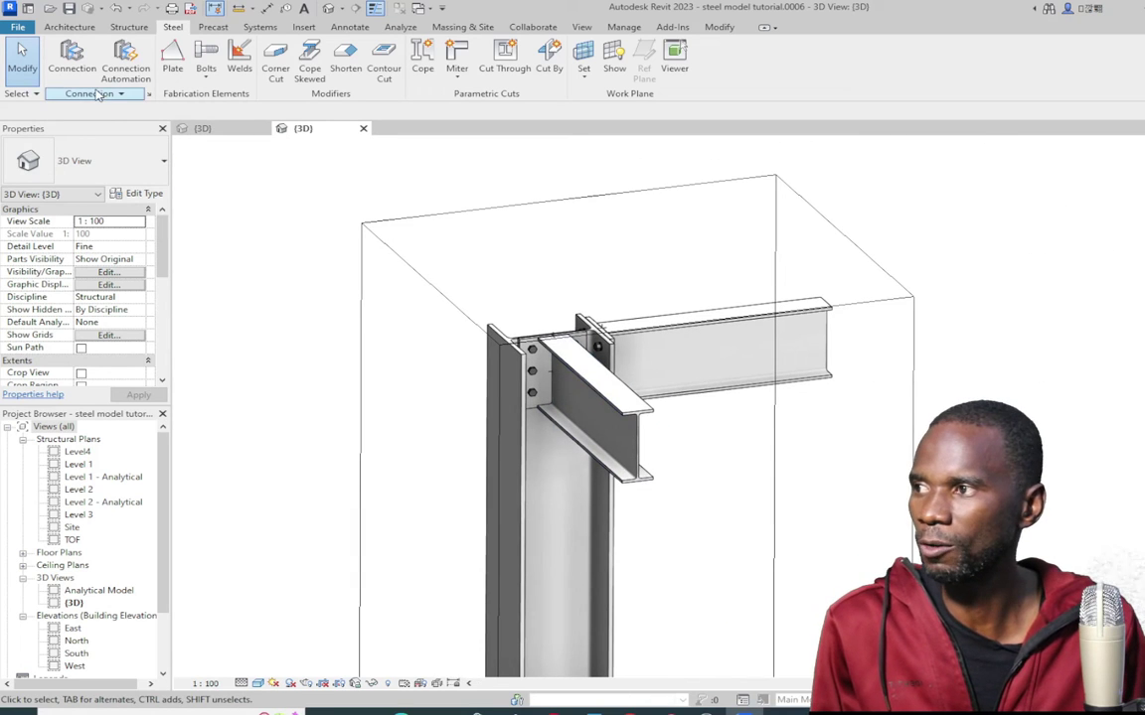
{"action": "scroll", "coordinate": [552, 380], "scroll_direction": "up", "scroll_amount": 2}
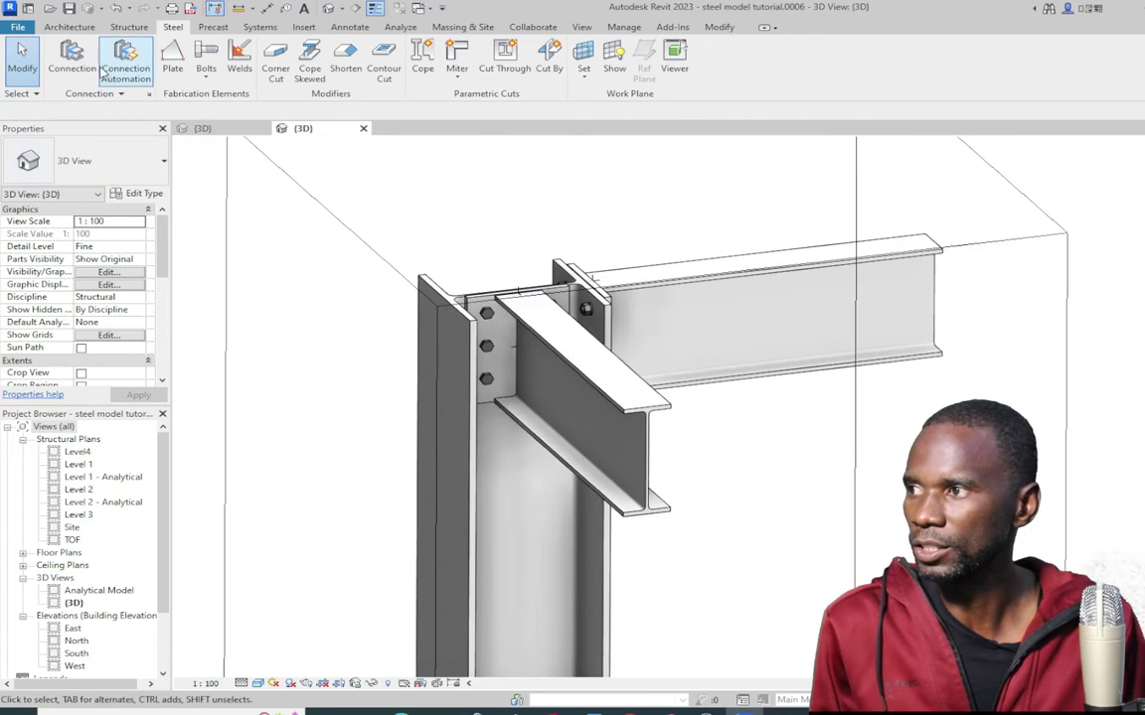
{"action": "left_click", "coordinate": [72, 55]}
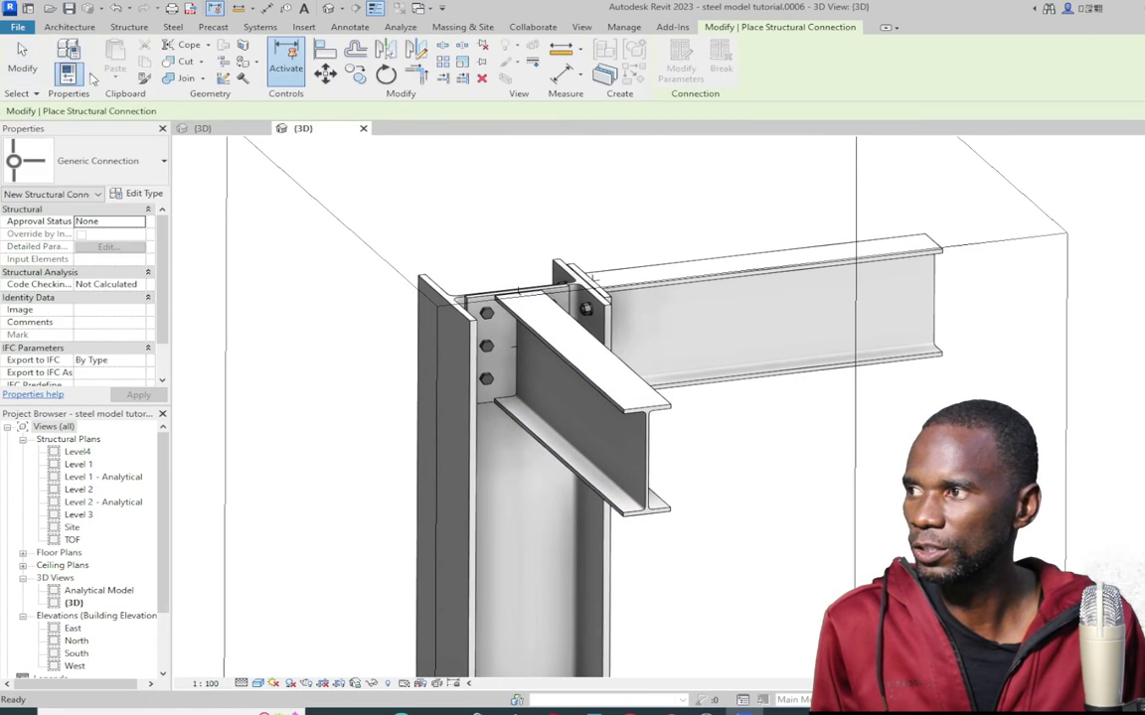
{"action": "left_click", "coordinate": [154, 161]}
{"action": "left_click_drag", "start_coordinate": [223, 339], "coordinate": [238, 230]}
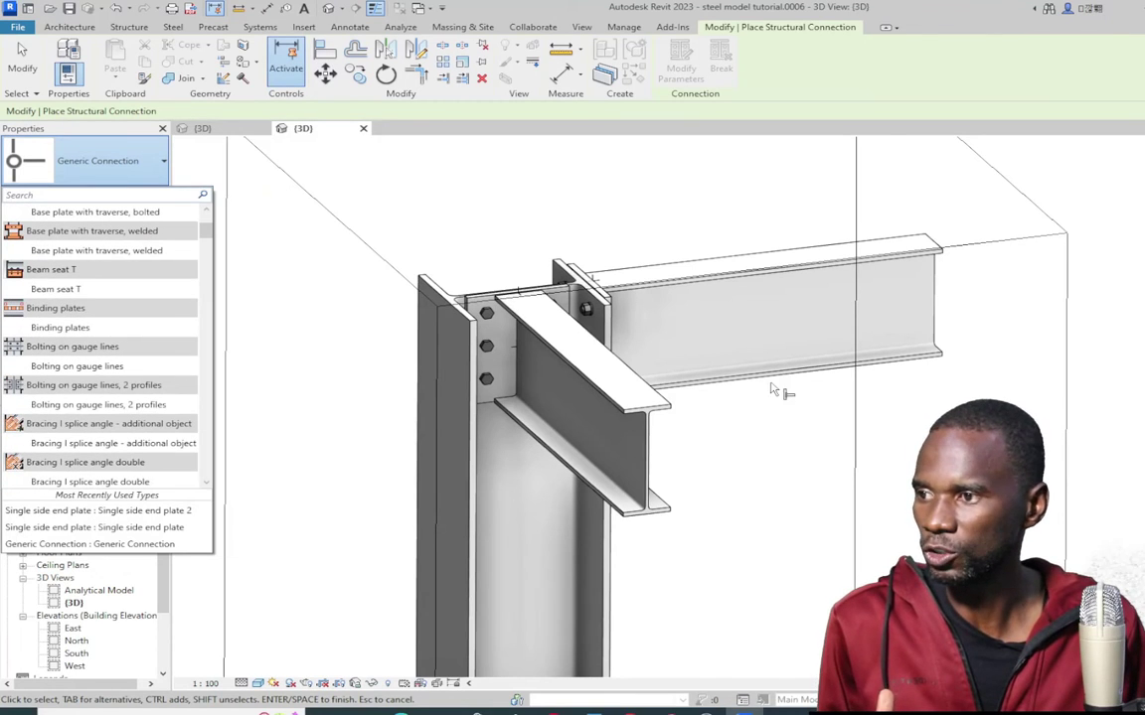
{"action": "left_click", "coordinate": [502, 349]}
{"action": "scroll", "coordinate": [562, 347], "scroll_direction": "up", "scroll_amount": 2}
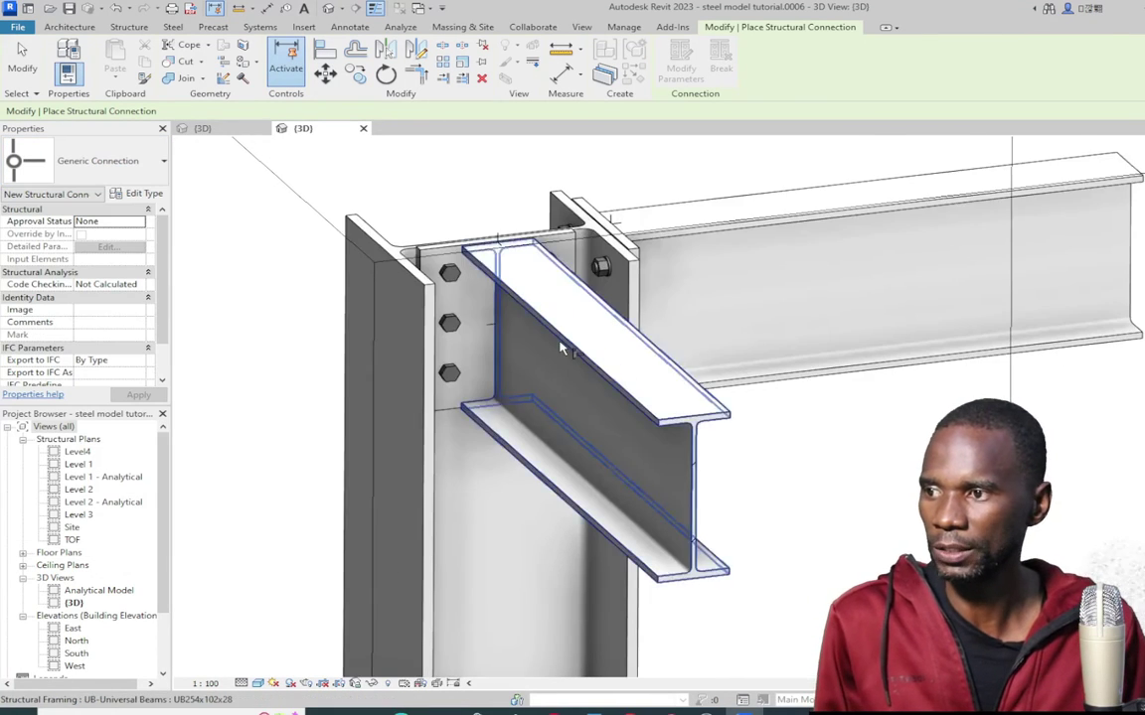
{"action": "scroll", "coordinate": [563, 347], "scroll_direction": "down", "scroll_amount": 1}
{"action": "scroll", "coordinate": [563, 343], "scroll_direction": "up", "scroll_amount": 1}
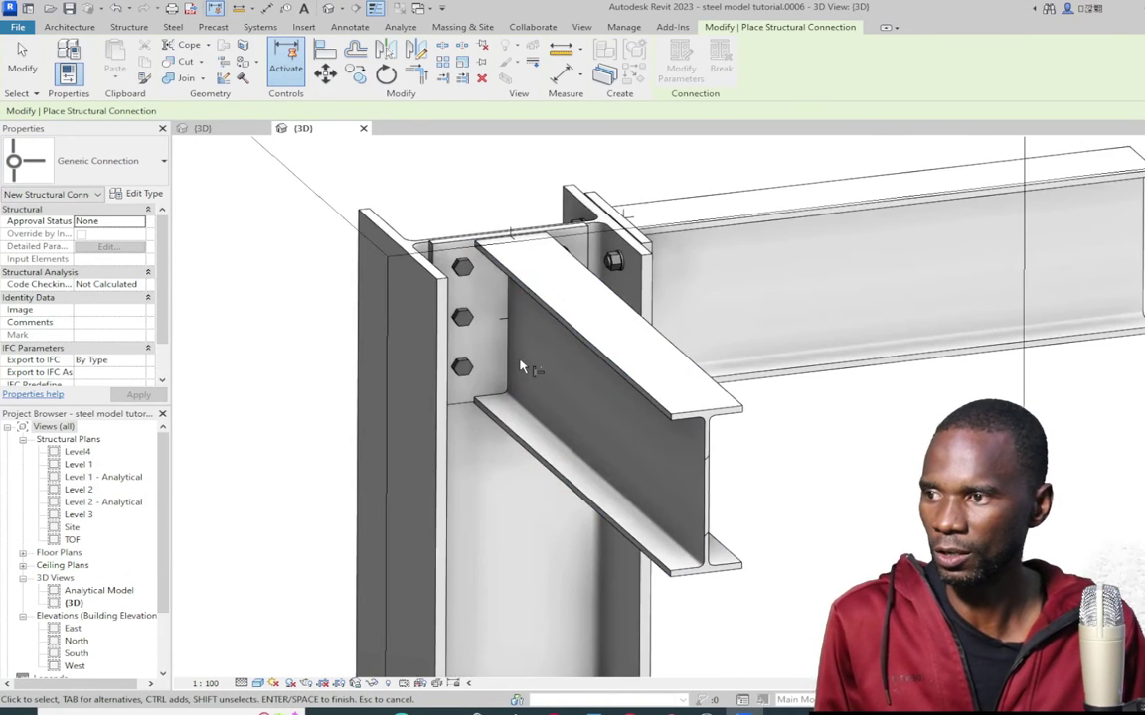
{"action": "left_click", "coordinate": [21, 60]}
Break the single side end plate connection between the beam and the column flange into separate elements
{"action": "scroll", "coordinate": [597, 397], "scroll_direction": "down", "scroll_amount": 3}
{"action": "scroll", "coordinate": [765, 384], "scroll_direction": "down", "scroll_amount": 1}
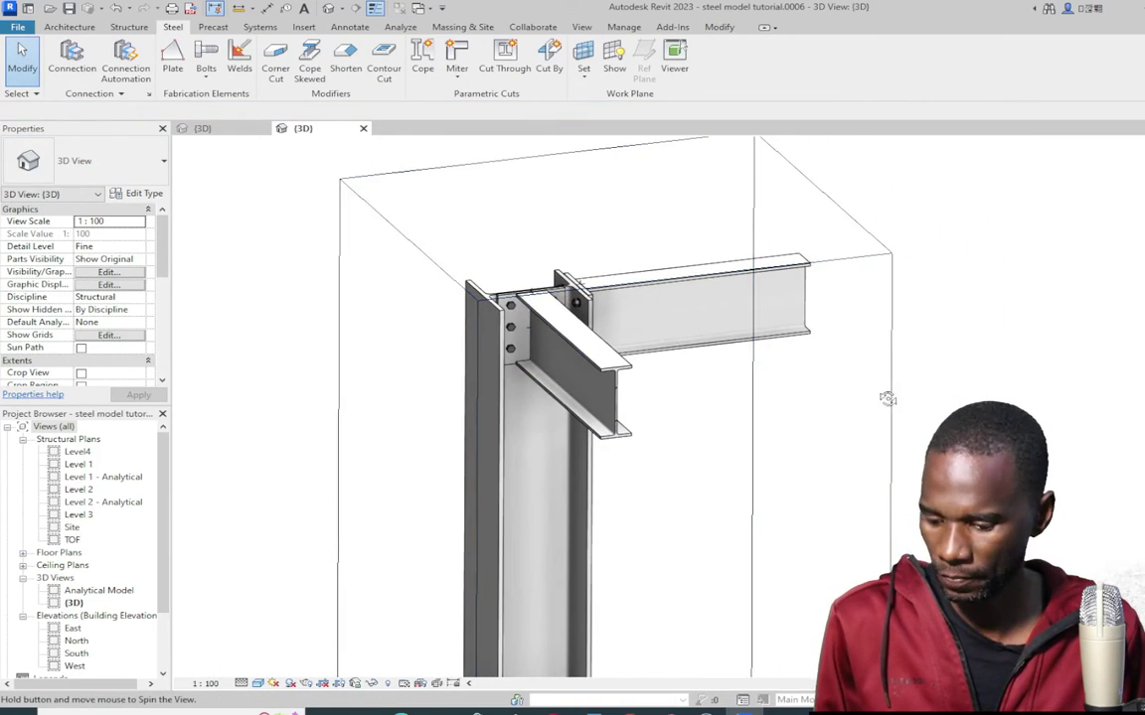
{"action": "middle_click_drag", "start_coordinate": [887, 399], "coordinate": [557, 348], "text": "shift"}
{"action": "scroll", "coordinate": [543, 345], "scroll_direction": "up", "scroll_amount": 4}
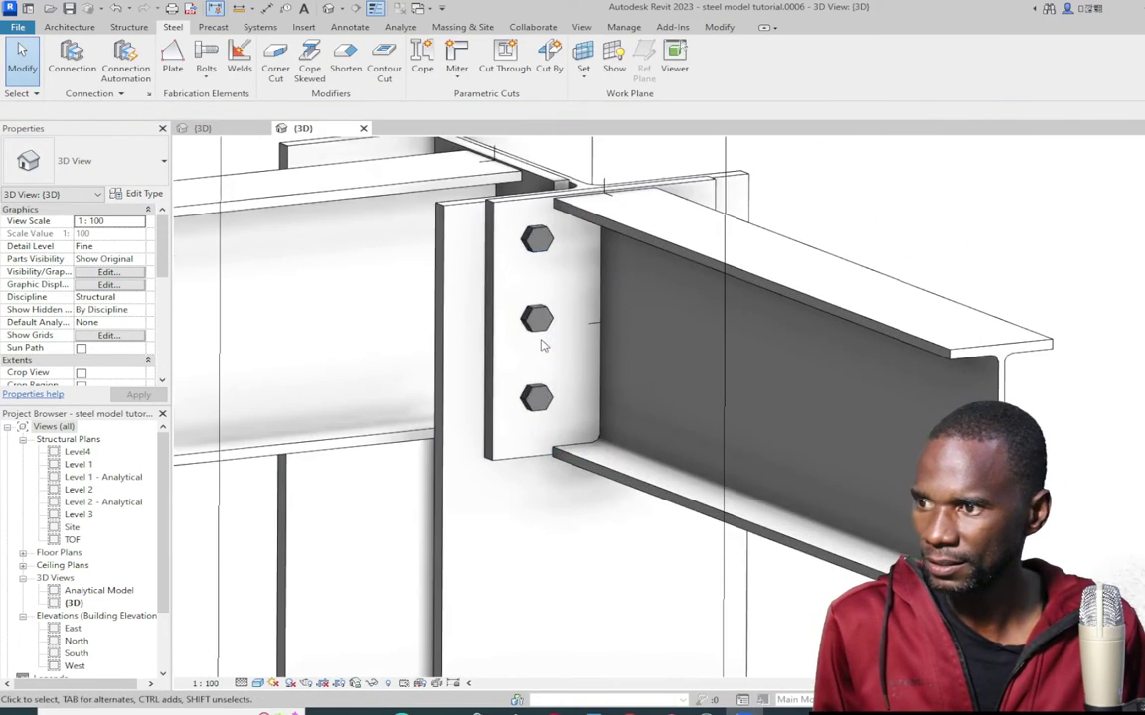
{"action": "scroll", "coordinate": [542, 345], "scroll_direction": "down", "scroll_amount": 3}
{"action": "scroll", "coordinate": [487, 330], "scroll_direction": "up", "scroll_amount": 2}
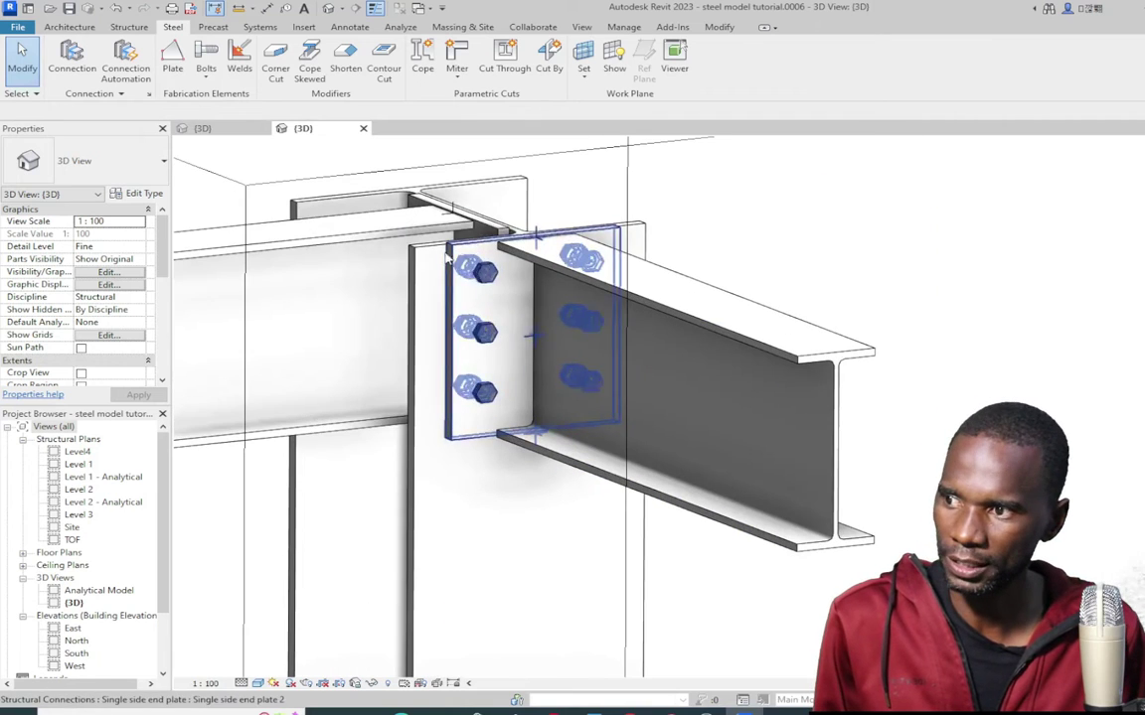
{"action": "scroll", "coordinate": [502, 383], "scroll_direction": "up", "scroll_amount": 2}
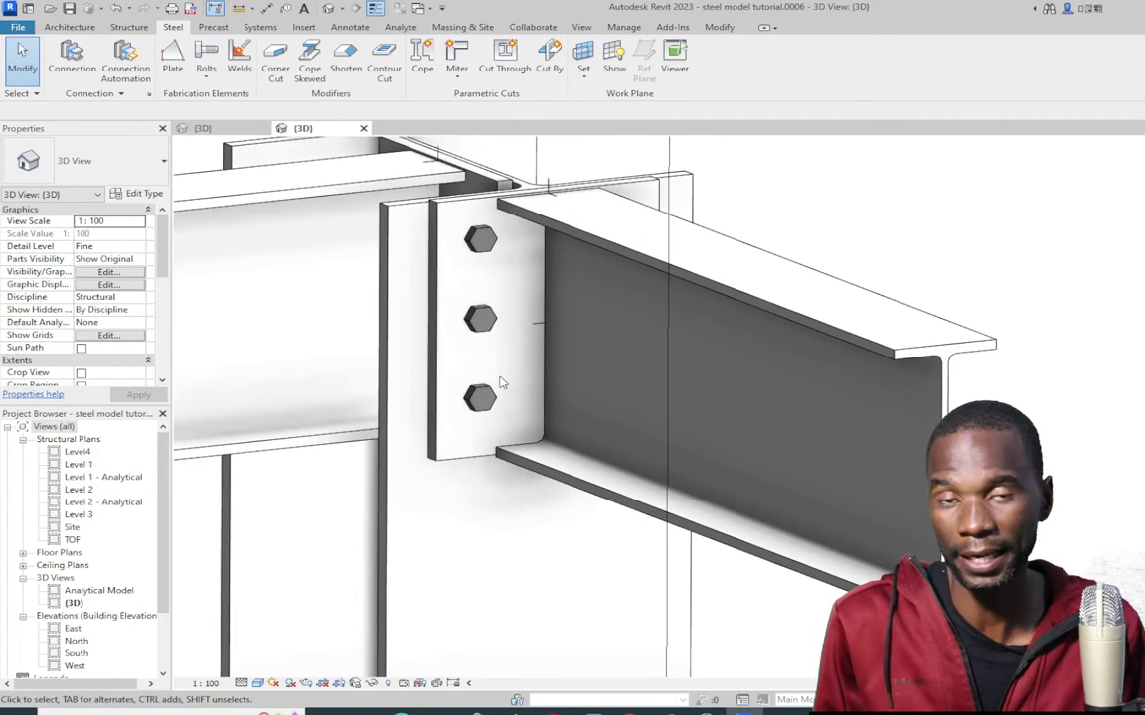
{"action": "scroll", "coordinate": [502, 383], "scroll_direction": "down", "scroll_amount": 2}
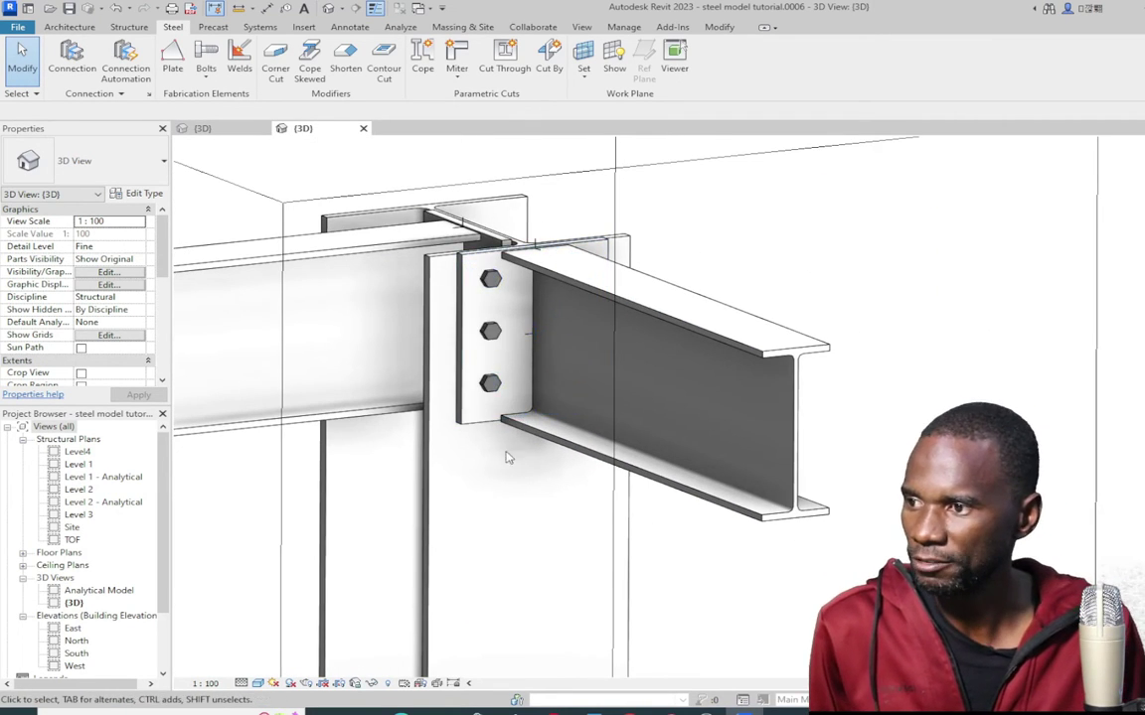
{"action": "left_click", "coordinate": [519, 391]}
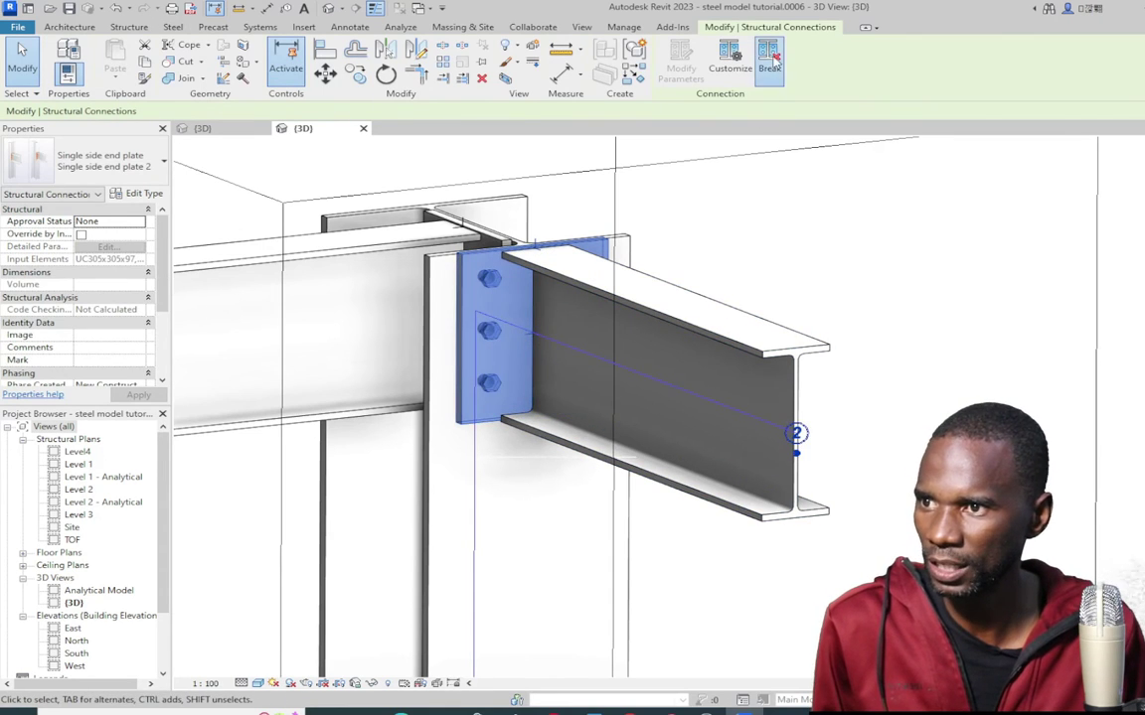
{"action": "left_click", "coordinate": [927, 314]}
Compare the intact web connection with the broken flange connection, checking whether plate and bolts highlight together or as separate elements
{"action": "scroll", "coordinate": [531, 256], "scroll_direction": "down", "scroll_amount": 2}
{"action": "middle_click_drag", "start_coordinate": [532, 257], "coordinate": [428, 293], "text": "shift"}
{"action": "scroll", "coordinate": [422, 298], "scroll_direction": "up", "scroll_amount": 2}
{"action": "scroll", "coordinate": [506, 333], "scroll_direction": "up", "scroll_amount": 2}
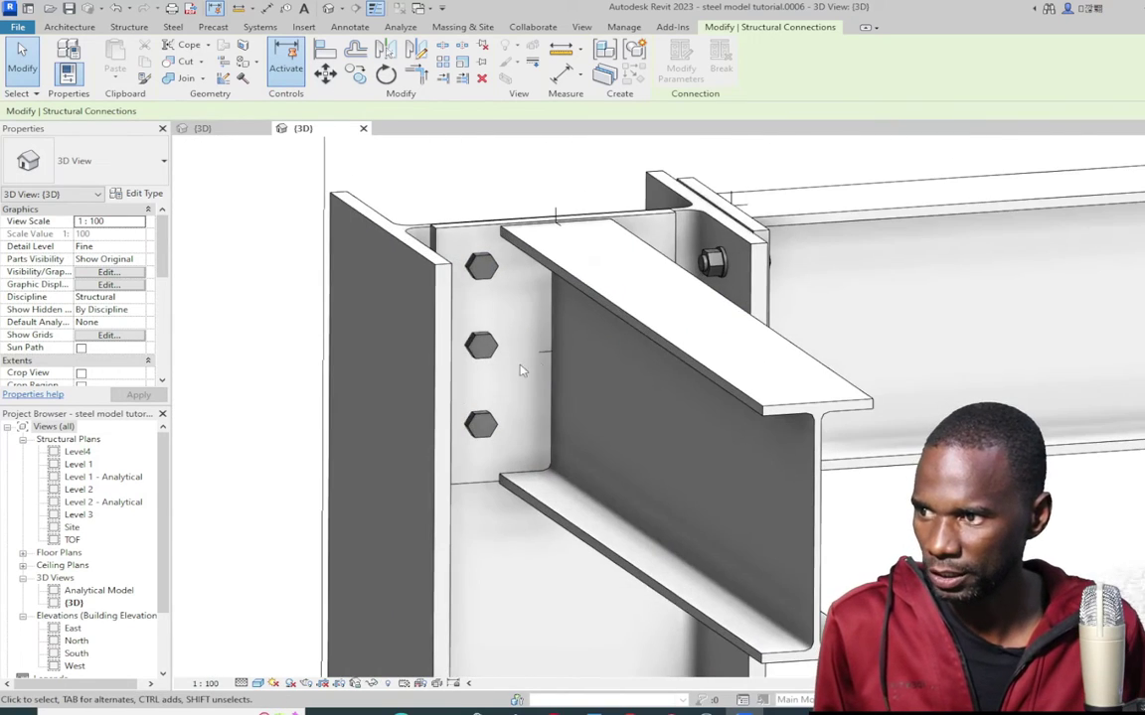
{"action": "scroll", "coordinate": [418, 347], "scroll_direction": "down", "scroll_amount": 4}
{"action": "scroll", "coordinate": [417, 342], "scroll_direction": "up", "scroll_amount": 3}
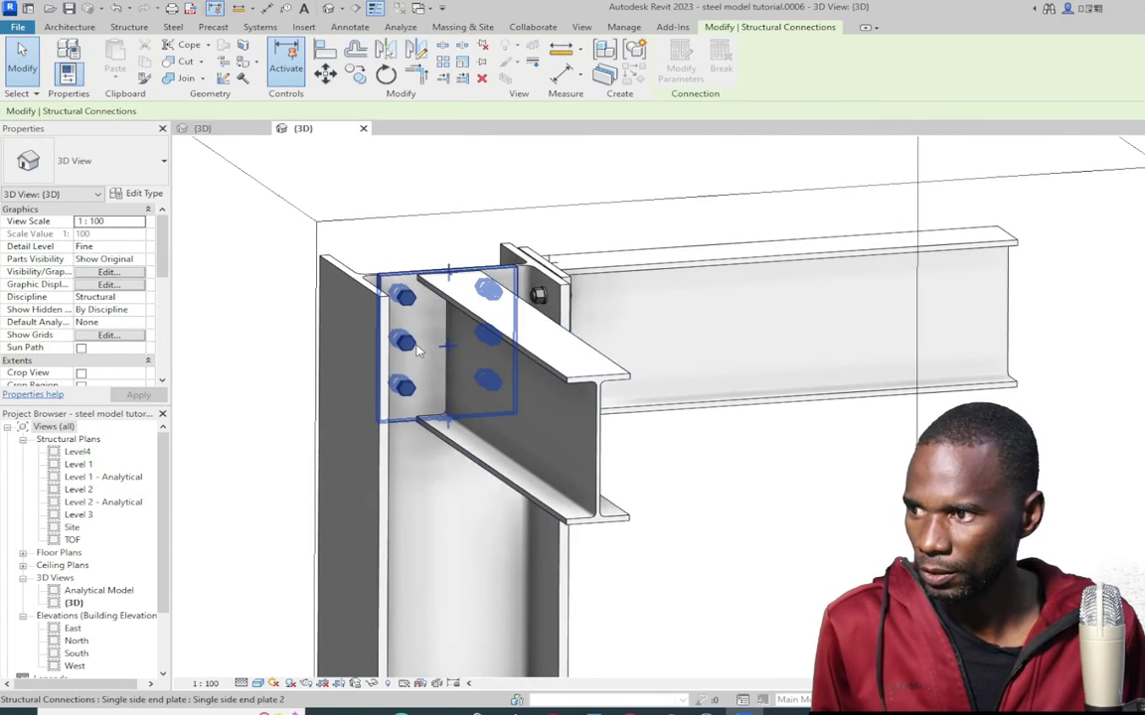
{"action": "left_click", "coordinate": [407, 343]}
{"action": "left_click", "coordinate": [707, 146]}
{"action": "scroll", "coordinate": [920, 223], "scroll_direction": "down", "scroll_amount": 3}
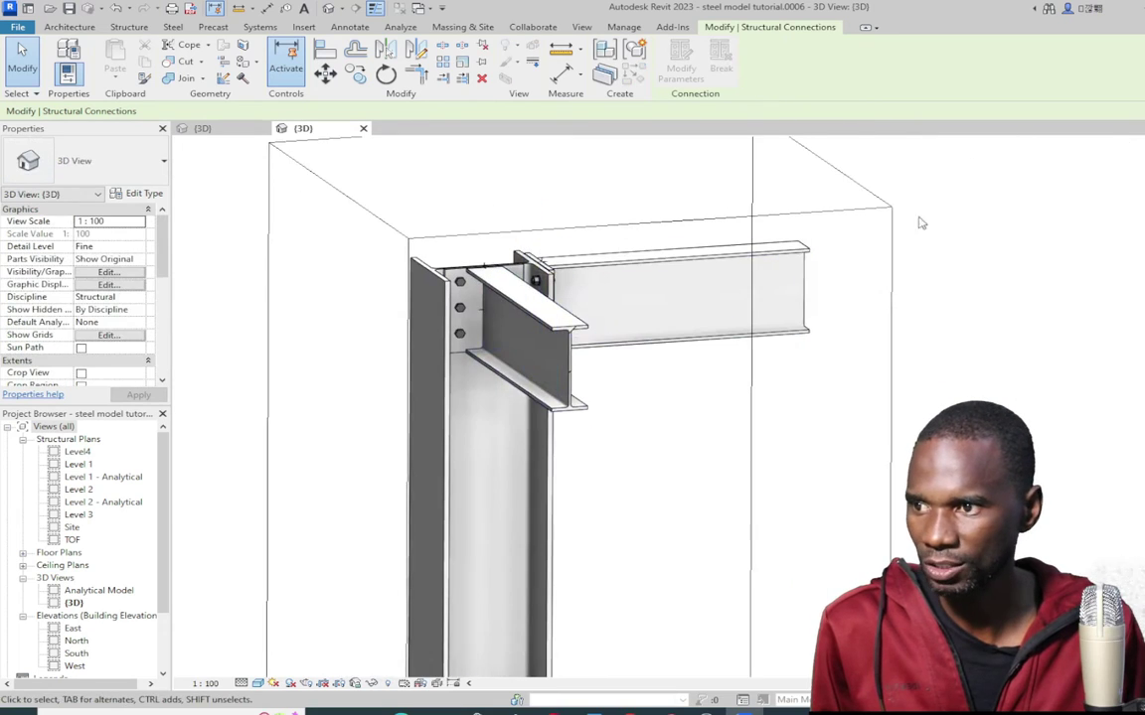
{"action": "middle_click_drag", "start_coordinate": [920, 223], "coordinate": [650, 206], "text": "shift"}
{"action": "scroll", "coordinate": [484, 205], "scroll_direction": "up", "scroll_amount": 2}
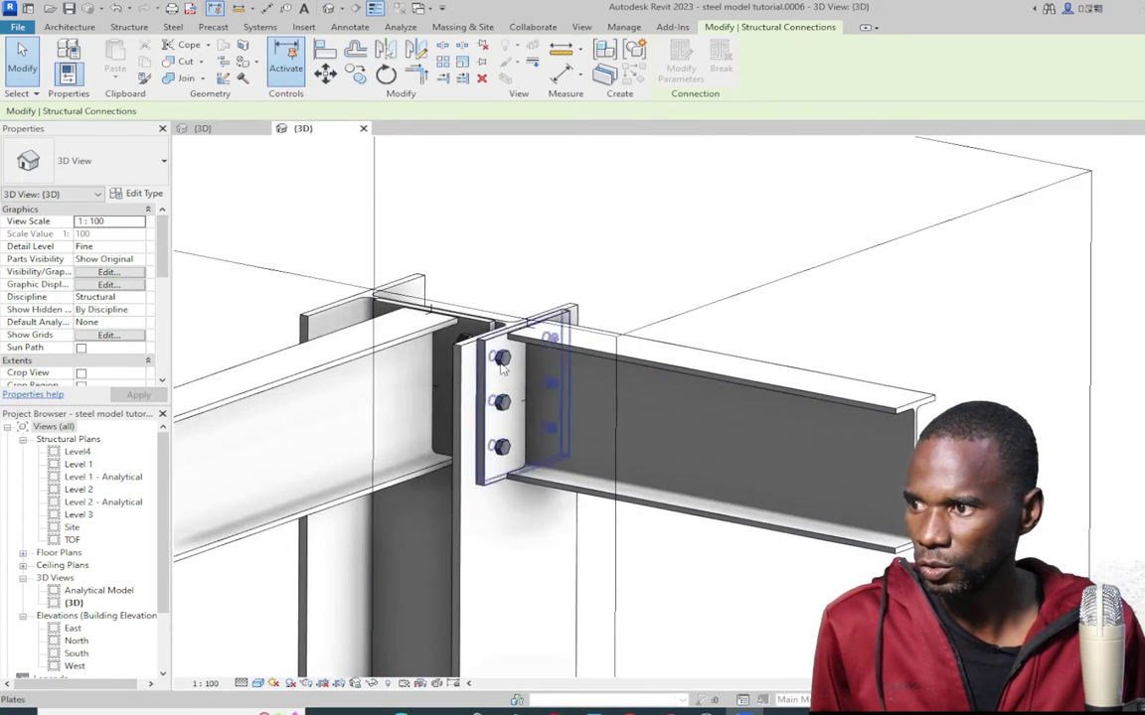
{"action": "scroll", "coordinate": [494, 400], "scroll_direction": "up", "scroll_amount": 2}
{"action": "scroll", "coordinate": [494, 401], "scroll_direction": "up", "scroll_amount": 2}
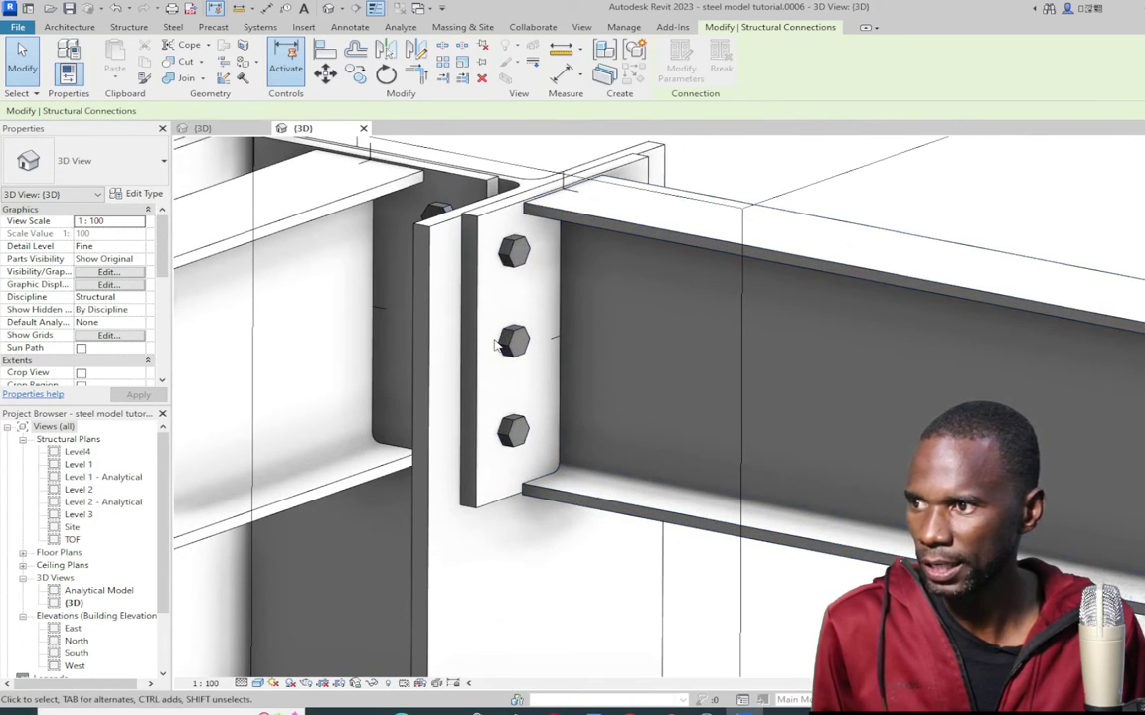
{"action": "scroll", "coordinate": [495, 341], "scroll_direction": "down", "scroll_amount": 4}
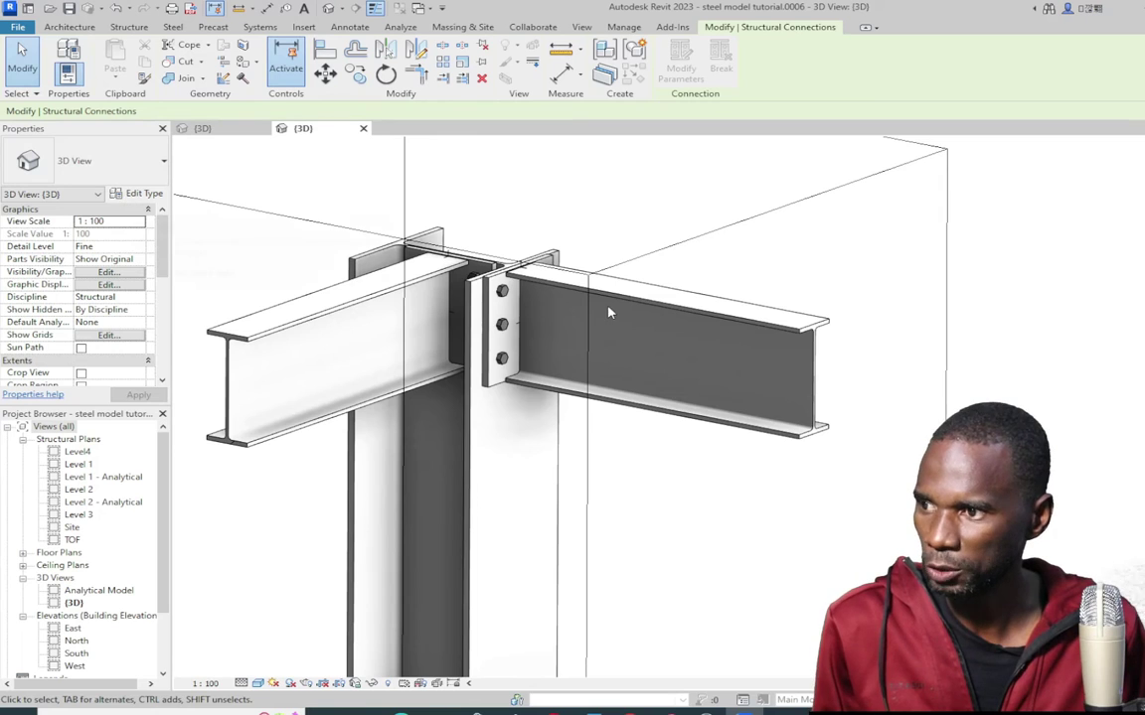
Bring up the 3D view's visibility/graphic overrides and filter the model categories by "bol" to find Bolts under Structural Connections
{"action": "scroll", "coordinate": [476, 348], "scroll_direction": "up", "scroll_amount": 2}
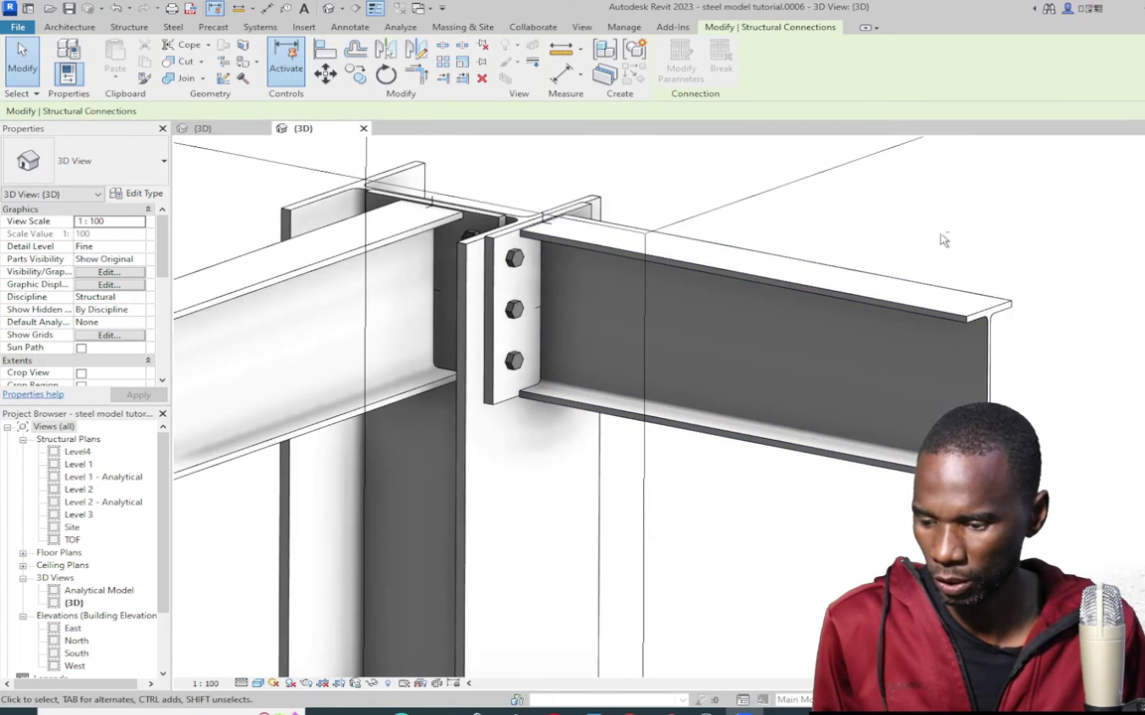
{"action": "scroll", "coordinate": [651, 493], "scroll_direction": "down", "scroll_amount": 3}
{"action": "scroll", "coordinate": [519, 326], "scroll_direction": "up", "scroll_amount": 3}
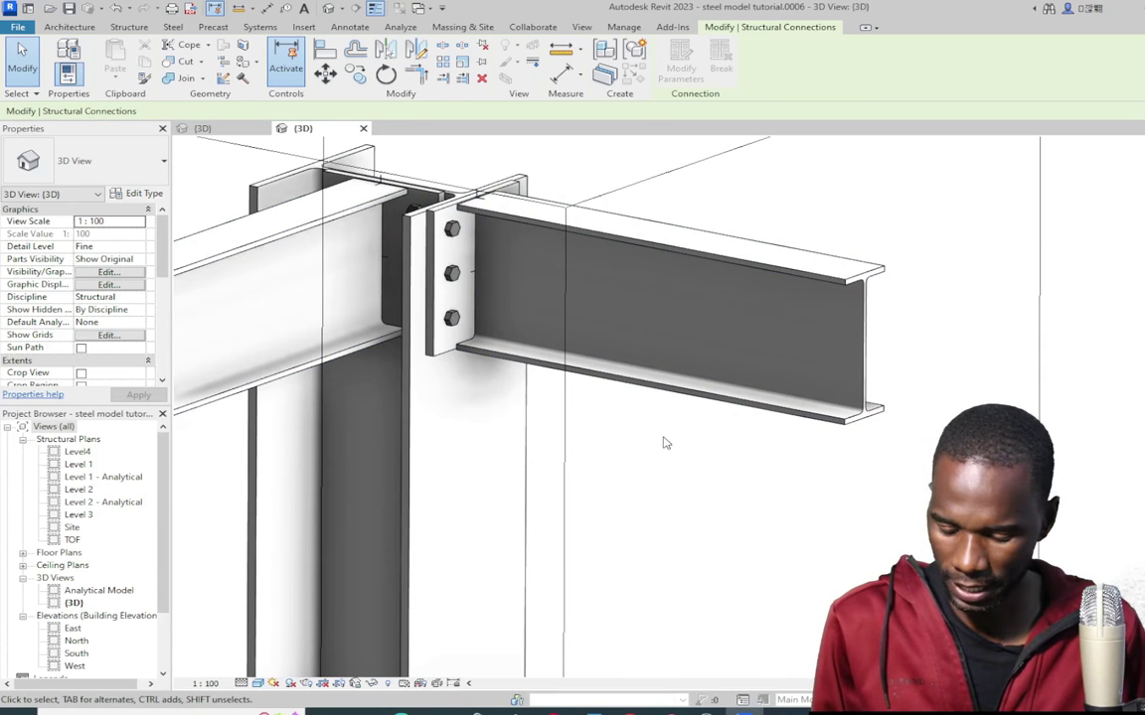
{"action": "key", "text": "v"}
{"action": "key", "text": "g"}
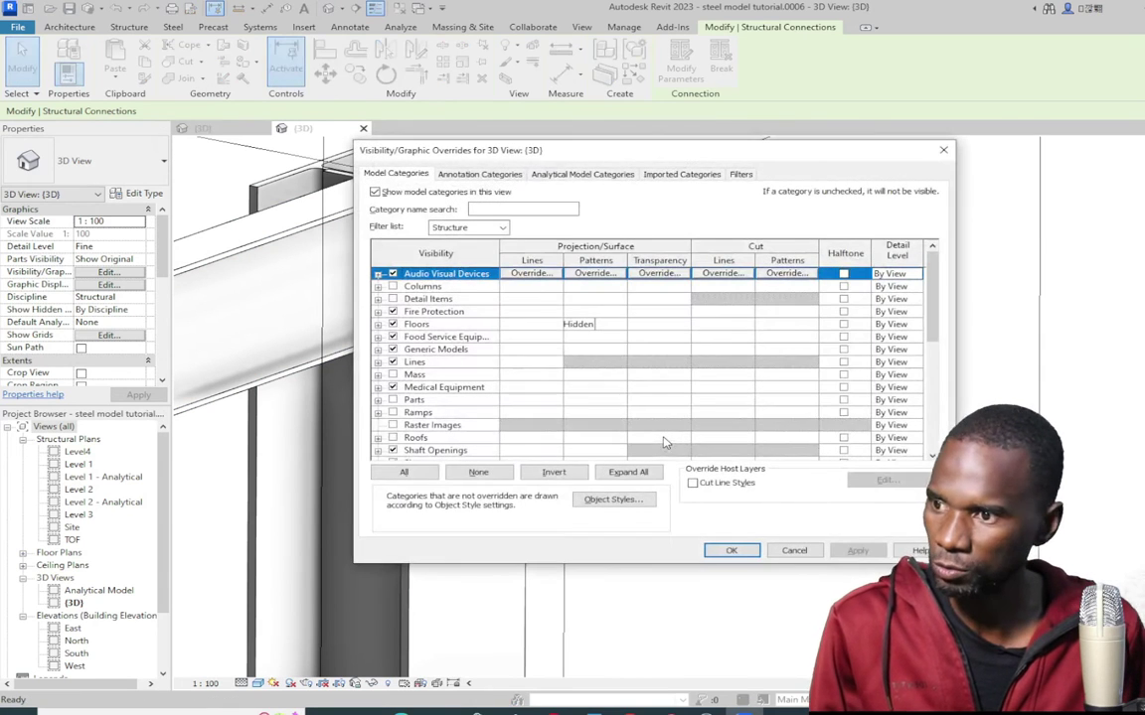
{"action": "left_click", "coordinate": [488, 208]}
{"action": "type", "text": "b"}
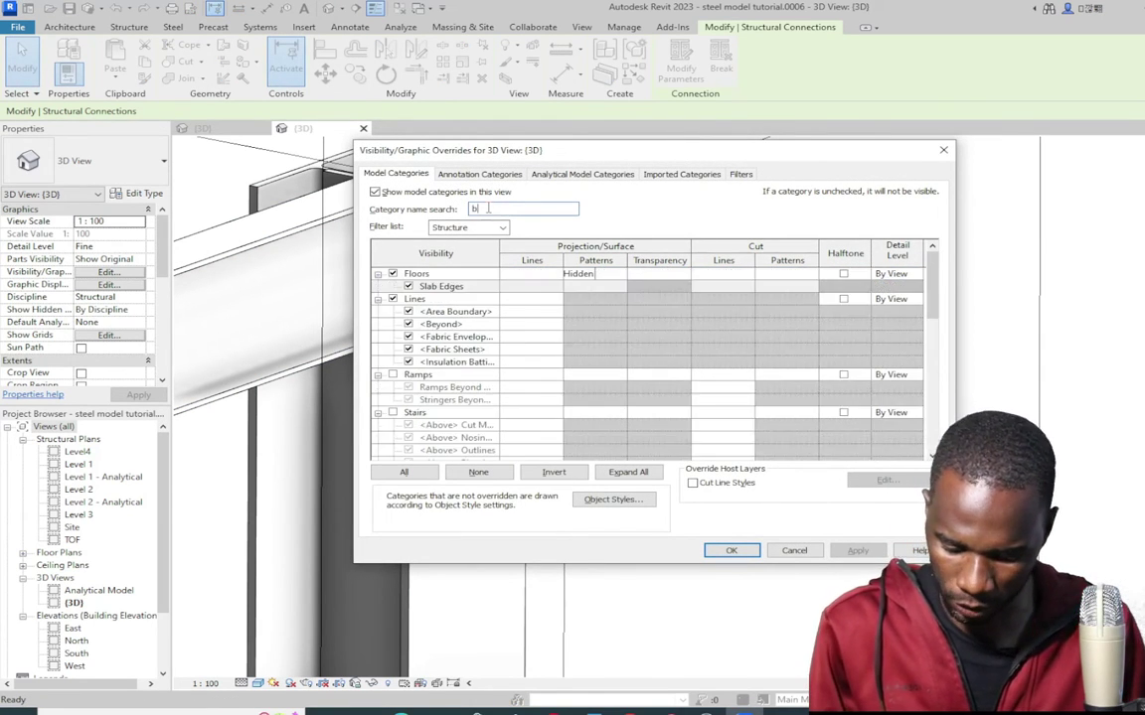
{"action": "type", "text": "ol"}
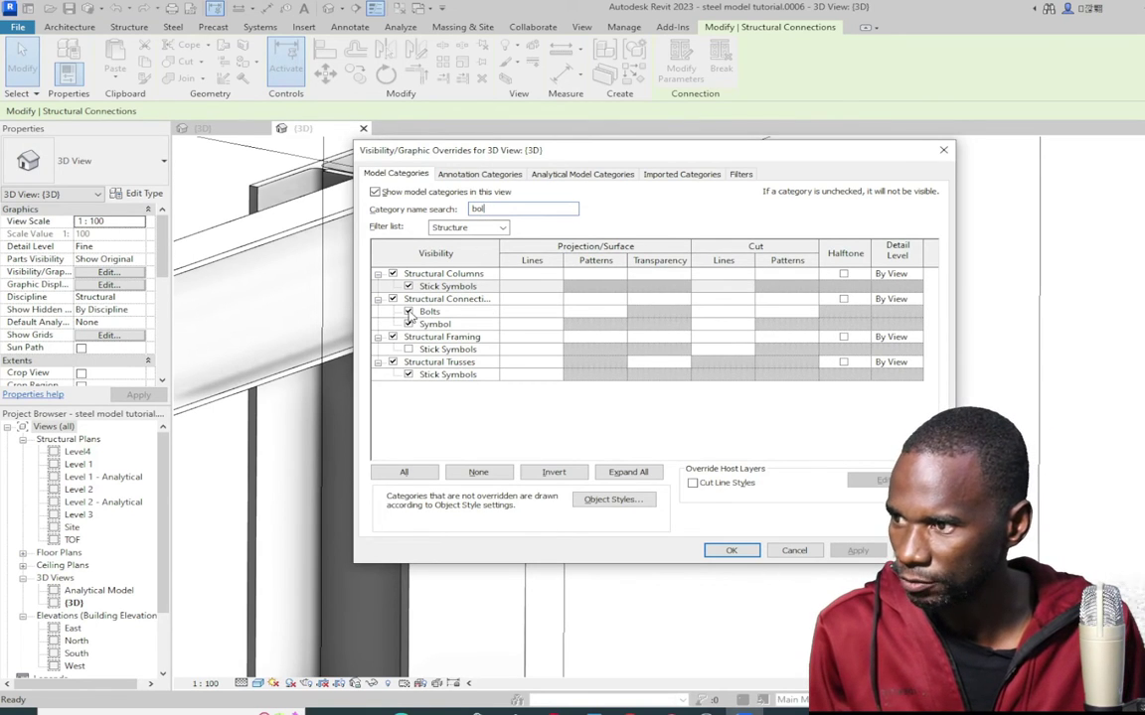
Override the Bolts surface foreground pattern with a cyan solid fill and apply the override to the view
{"action": "left_click", "coordinate": [595, 313]}
{"action": "left_click", "coordinate": [596, 311]}
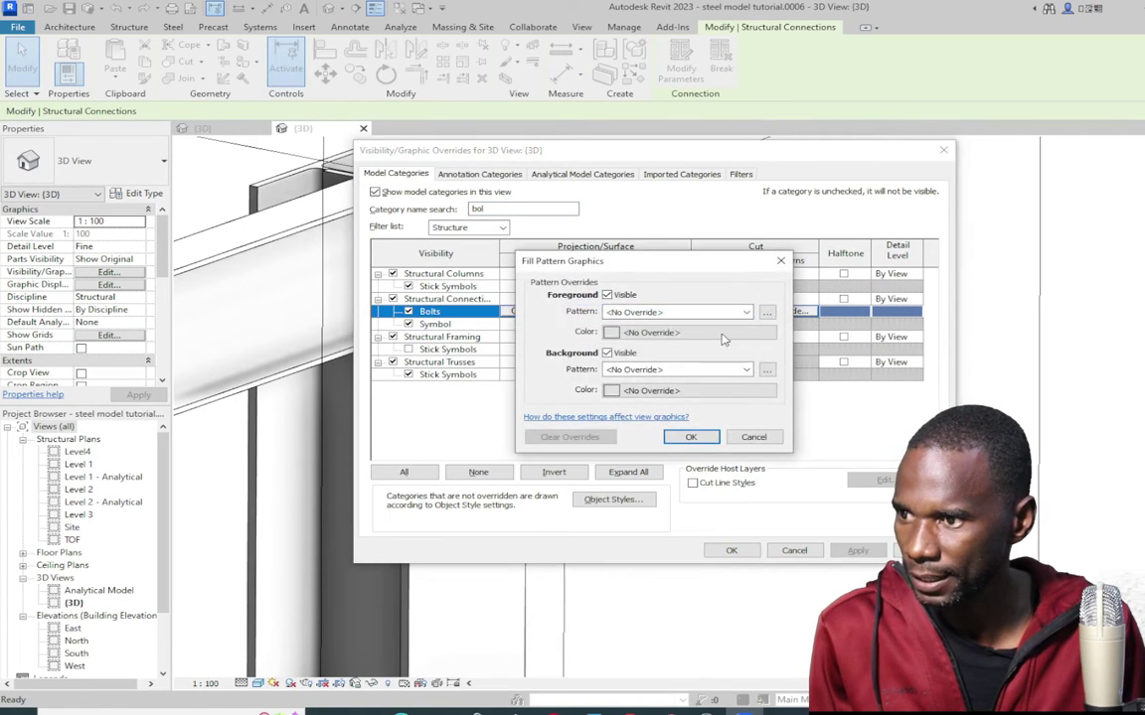
{"action": "left_click", "coordinate": [745, 312]}
{"action": "left_click", "coordinate": [694, 337]}
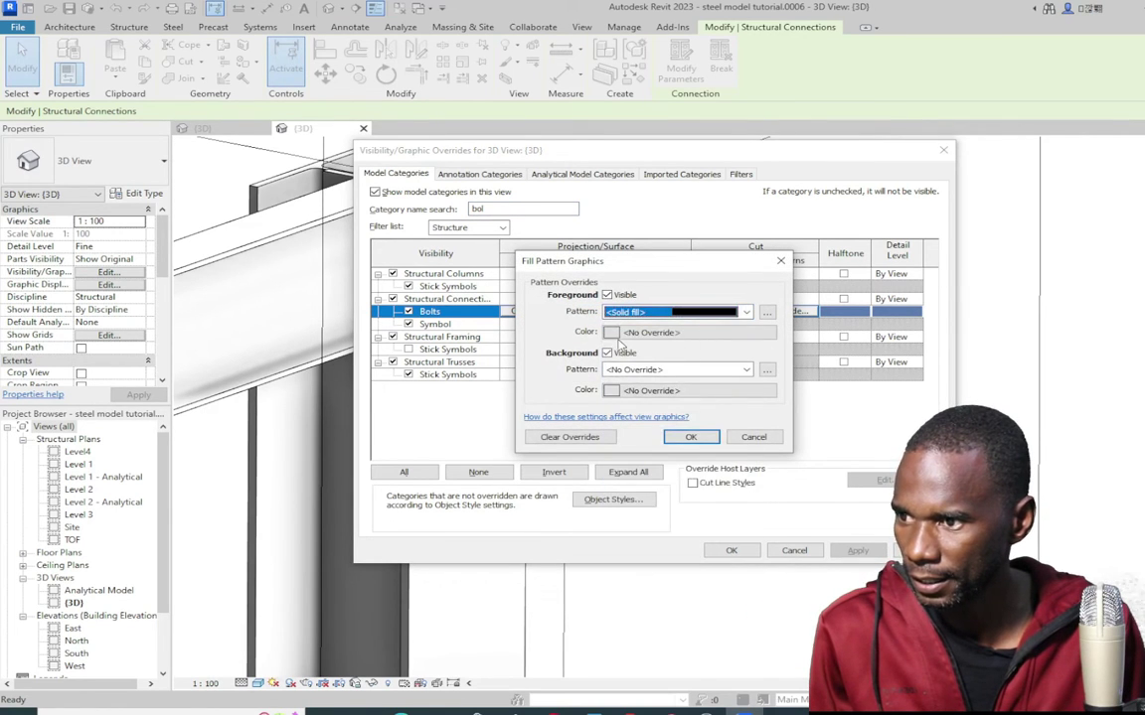
{"action": "left_click", "coordinate": [644, 331]}
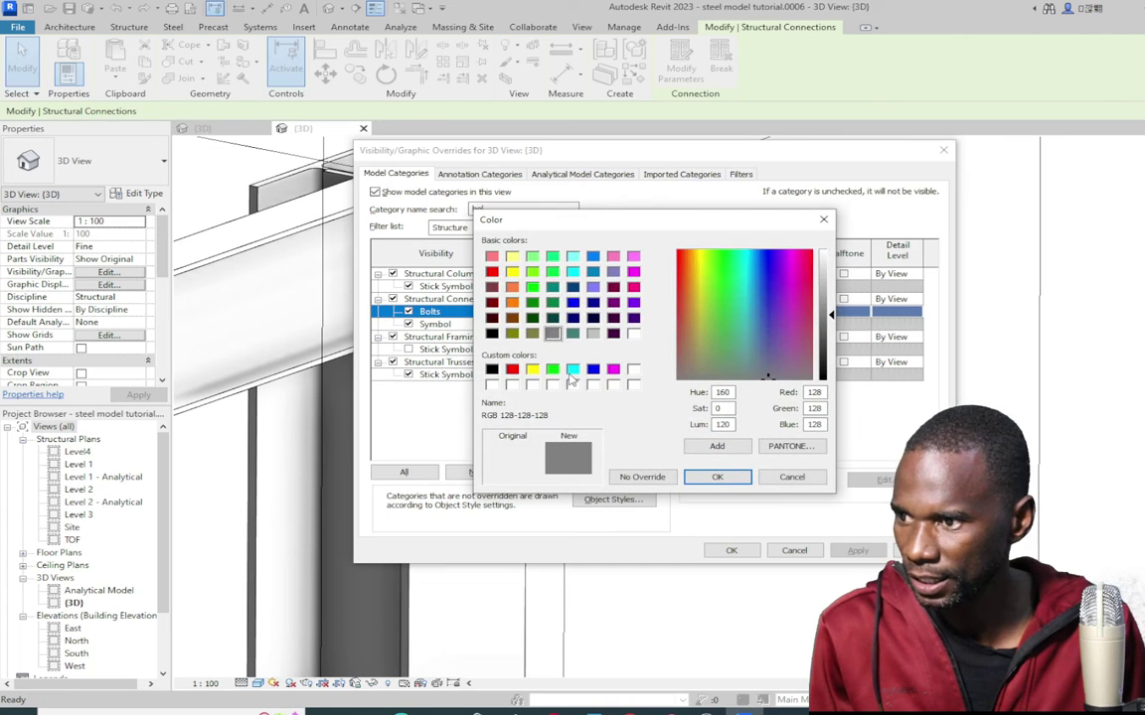
{"action": "left_click", "coordinate": [572, 370]}
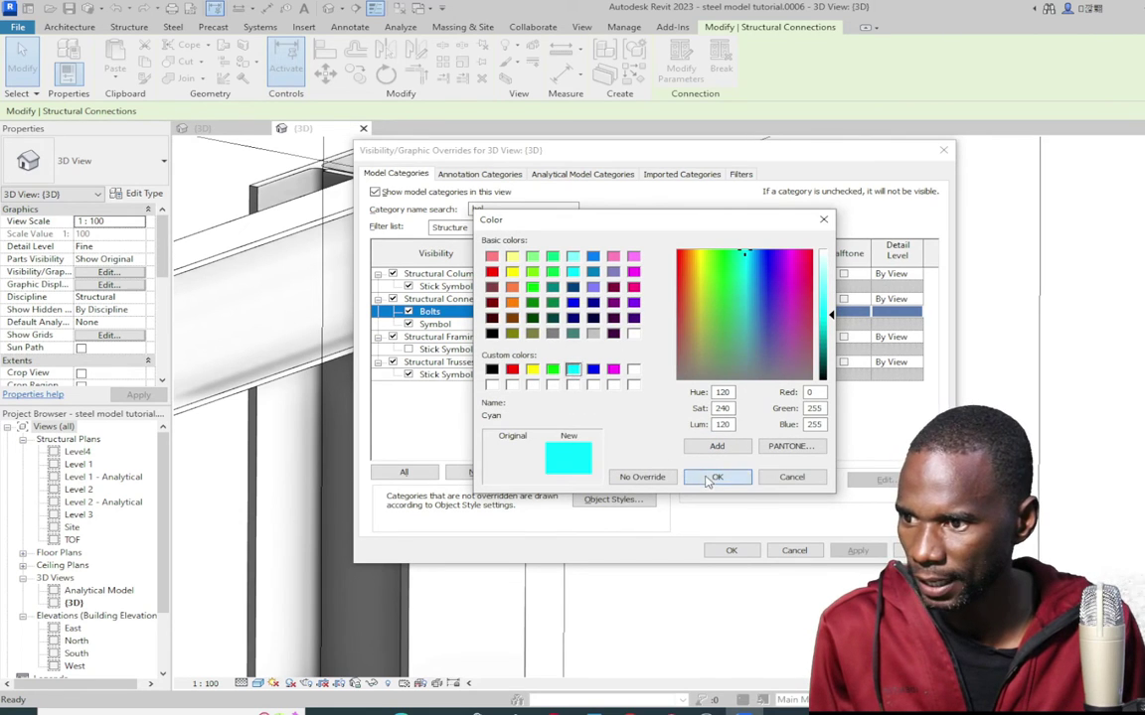
{"action": "left_click", "coordinate": [712, 478]}
{"action": "left_click", "coordinate": [690, 437]}
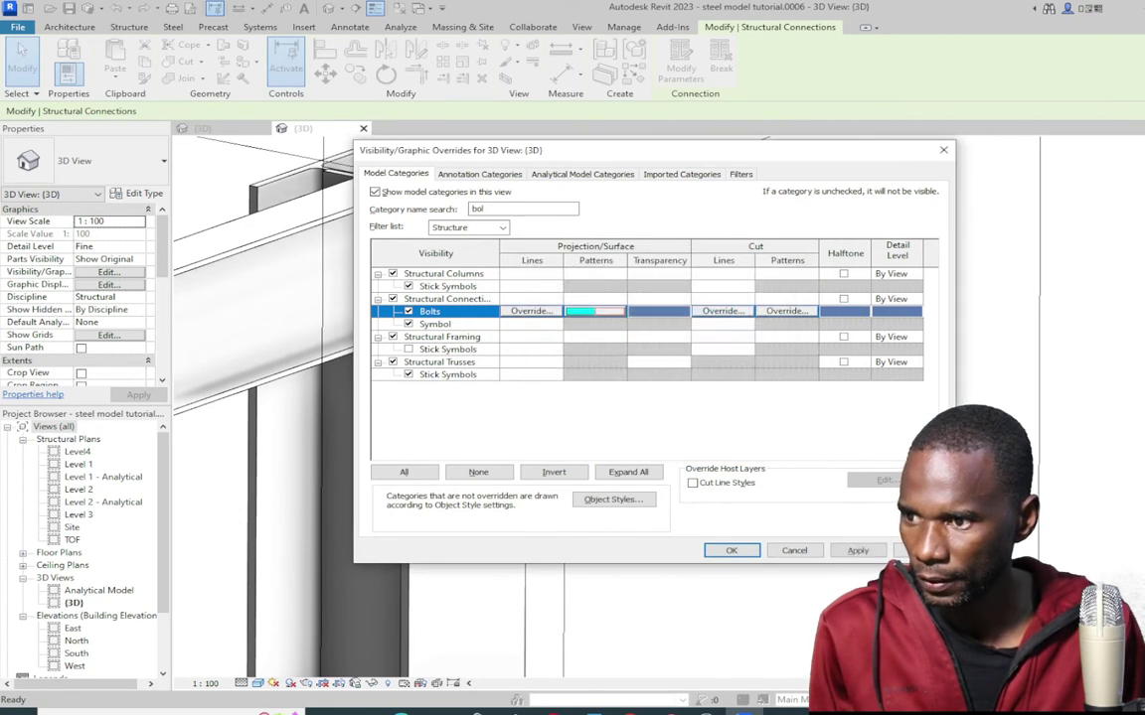
{"action": "left_click", "coordinate": [731, 550]}
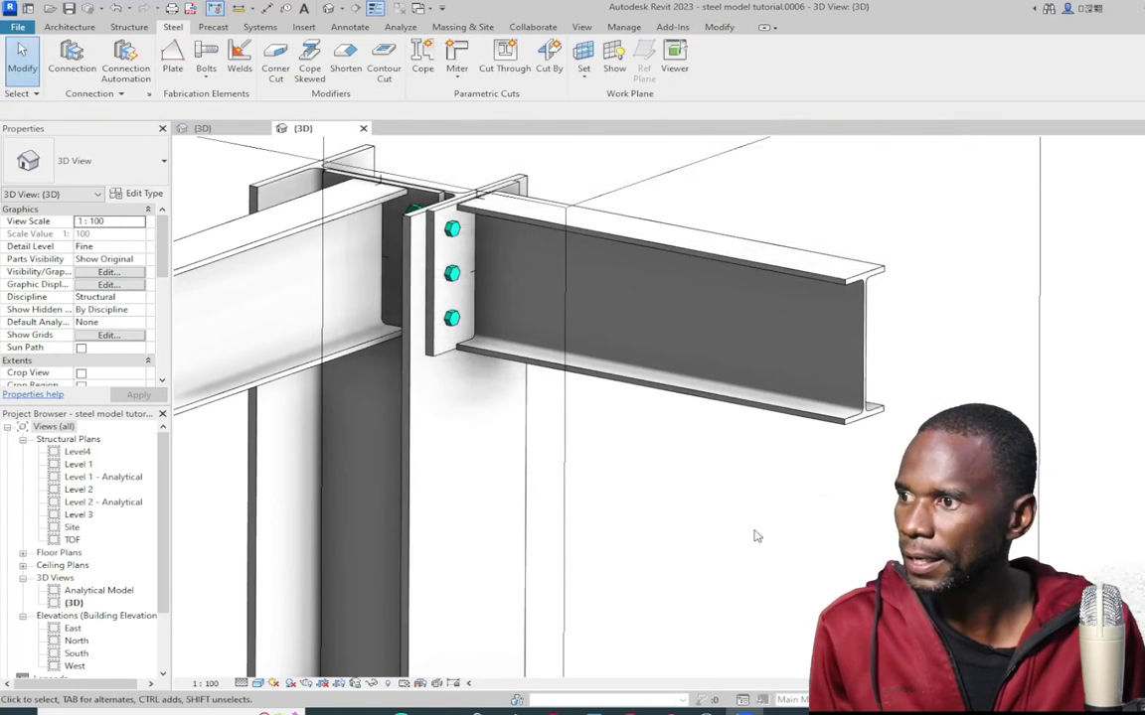
Inspect the recoloured bolts and flange end plate, and compare them with the exploded, colour-coded connection in the connection model
{"action": "middle_click_drag", "start_coordinate": [570, 261], "coordinate": [620, 206], "text": "shift"}
{"action": "scroll", "coordinate": [496, 354], "scroll_direction": "up", "scroll_amount": 3}
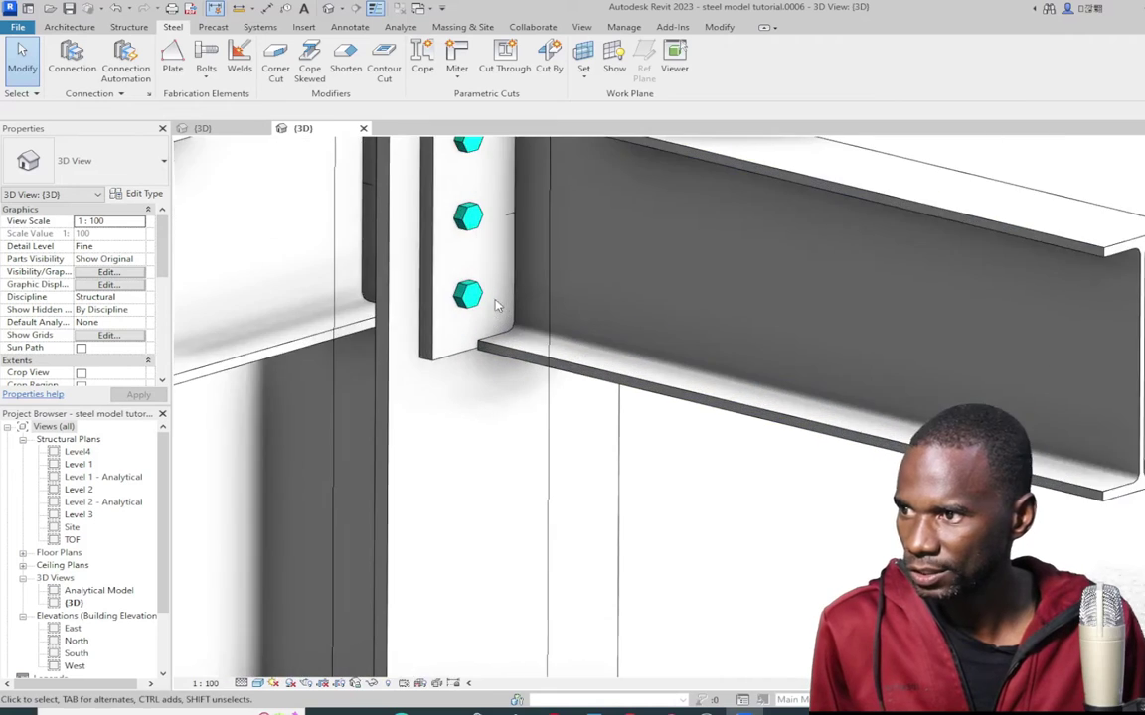
{"action": "scroll", "coordinate": [477, 412], "scroll_direction": "down", "scroll_amount": 2}
{"action": "left_click", "coordinate": [464, 384]}
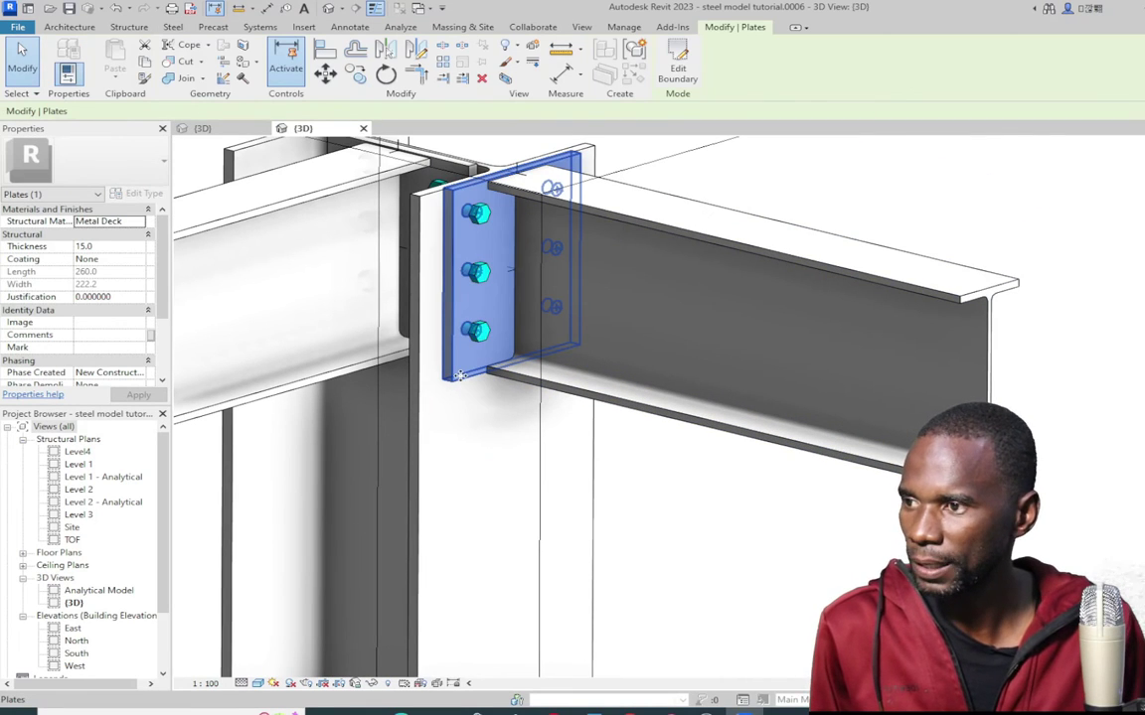
{"action": "scroll", "coordinate": [460, 373], "scroll_direction": "down", "scroll_amount": 3}
{"action": "left_click", "coordinate": [202, 129]}
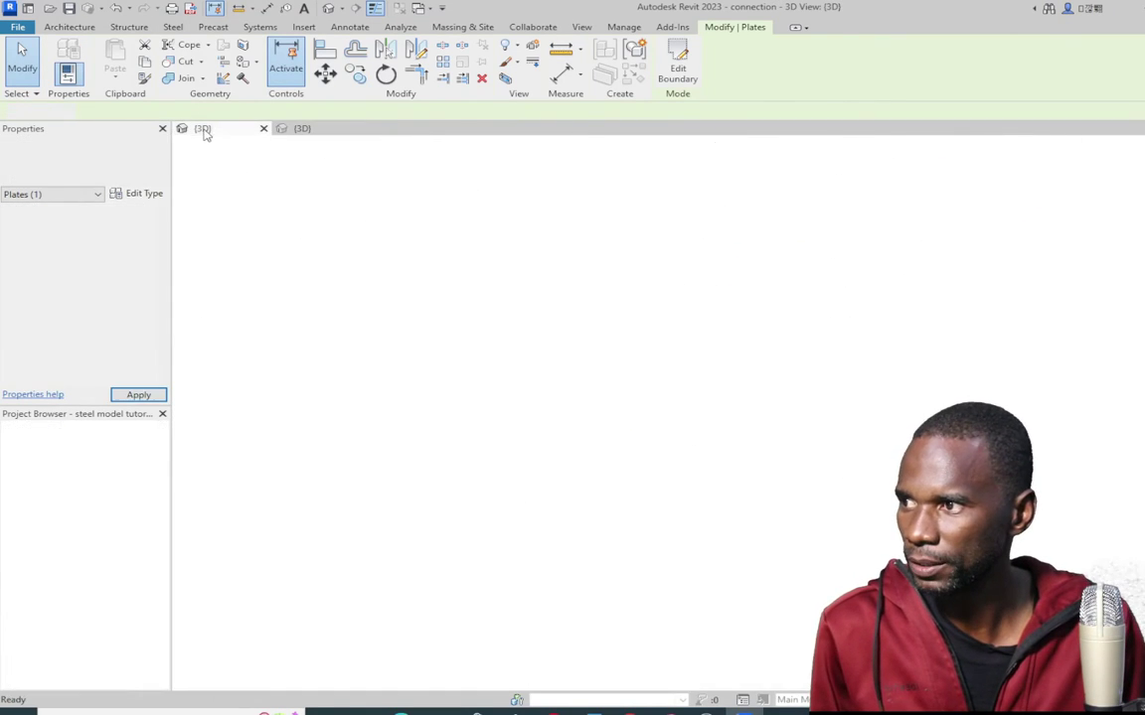
{"action": "scroll", "coordinate": [557, 403], "scroll_direction": "up", "scroll_amount": 4}
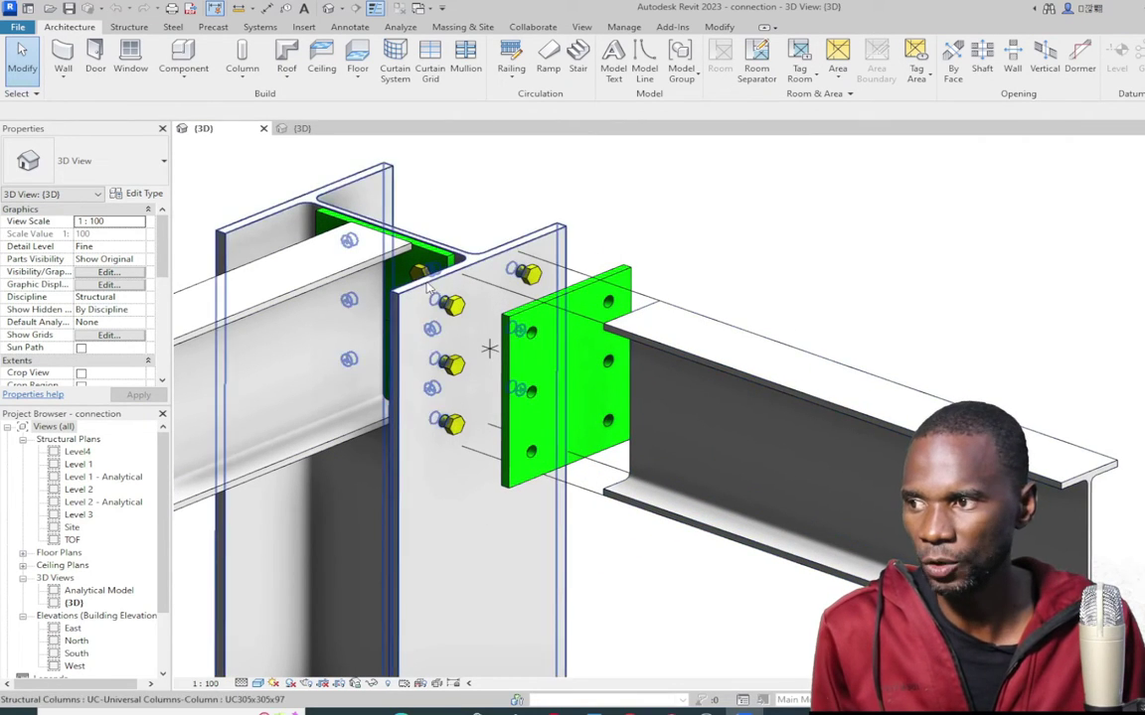
{"action": "scroll", "coordinate": [613, 331], "scroll_direction": "down", "scroll_amount": 4}
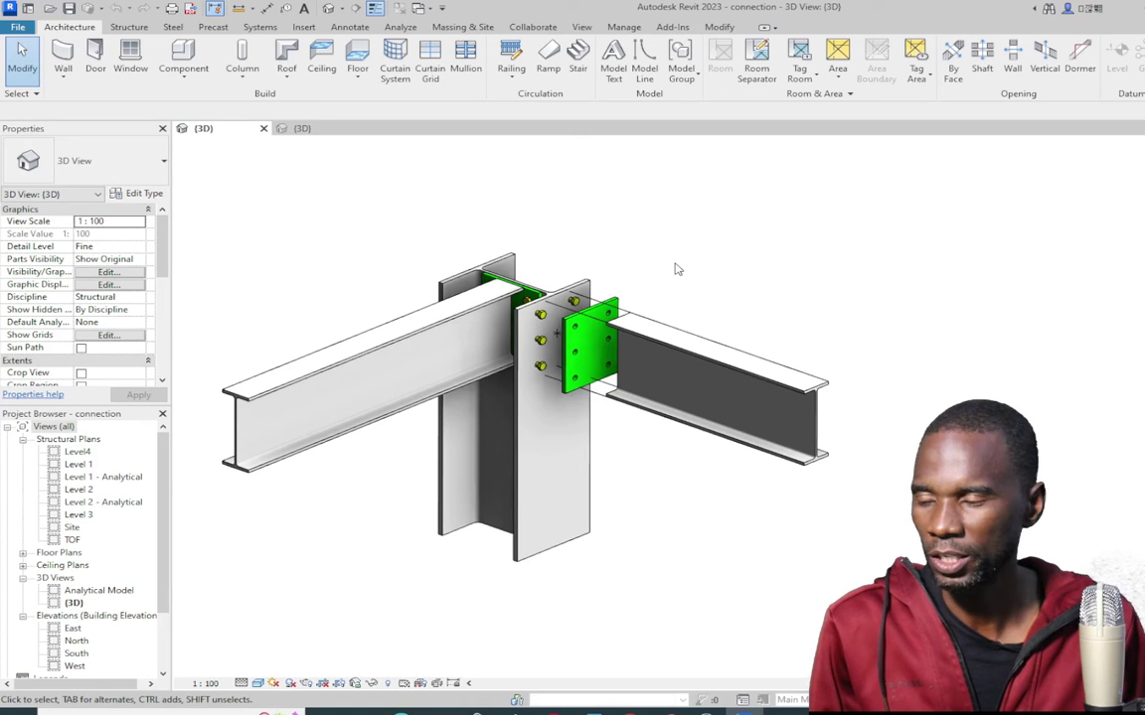
{"action": "scroll", "coordinate": [554, 331], "scroll_direction": "up", "scroll_amount": 3}
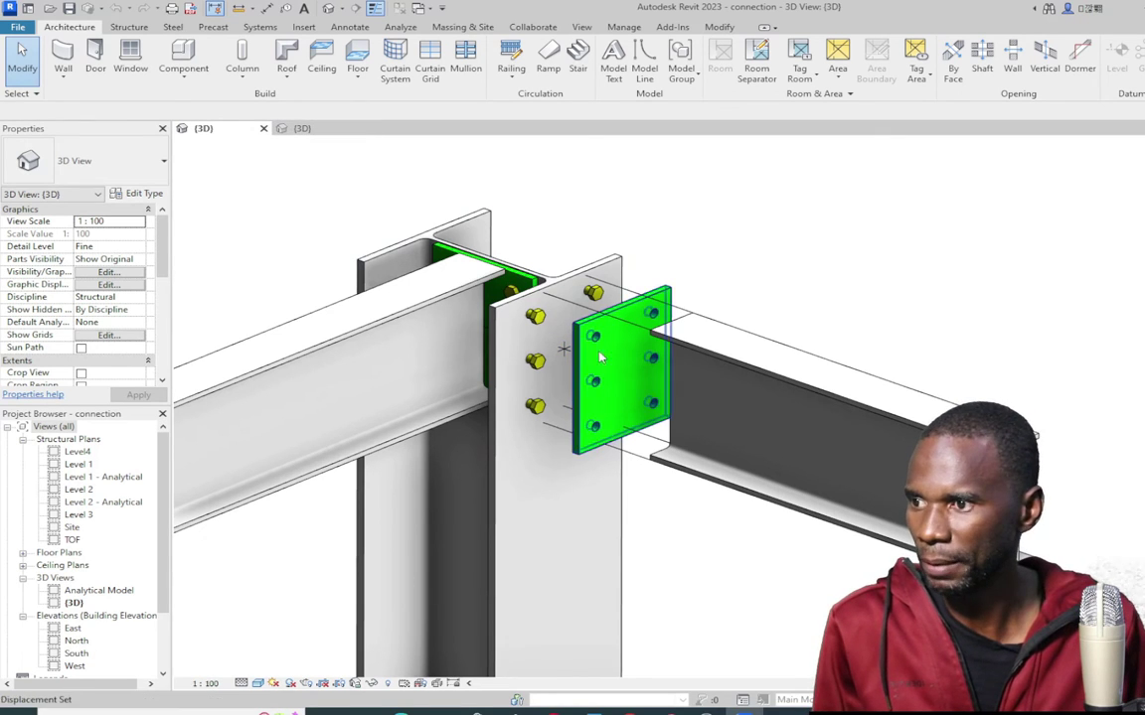
{"action": "middle_click_drag", "start_coordinate": [792, 381], "coordinate": [504, 294], "text": "shift"}
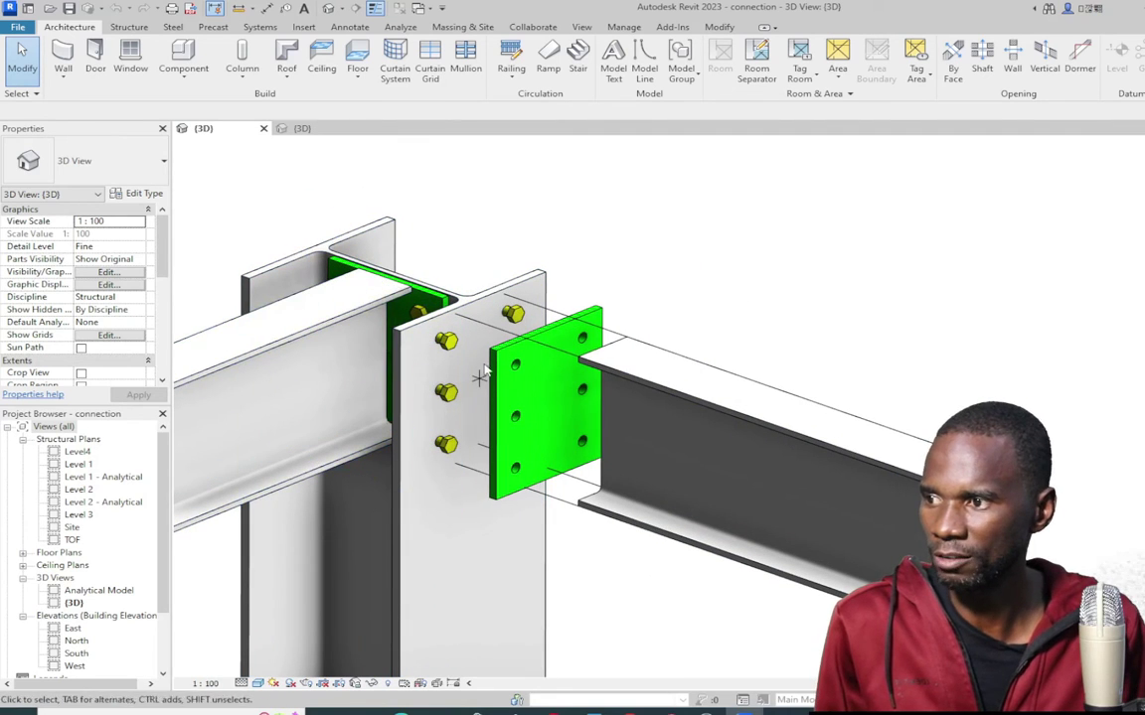
{"action": "scroll", "coordinate": [629, 411], "scroll_direction": "down", "scroll_amount": 2}
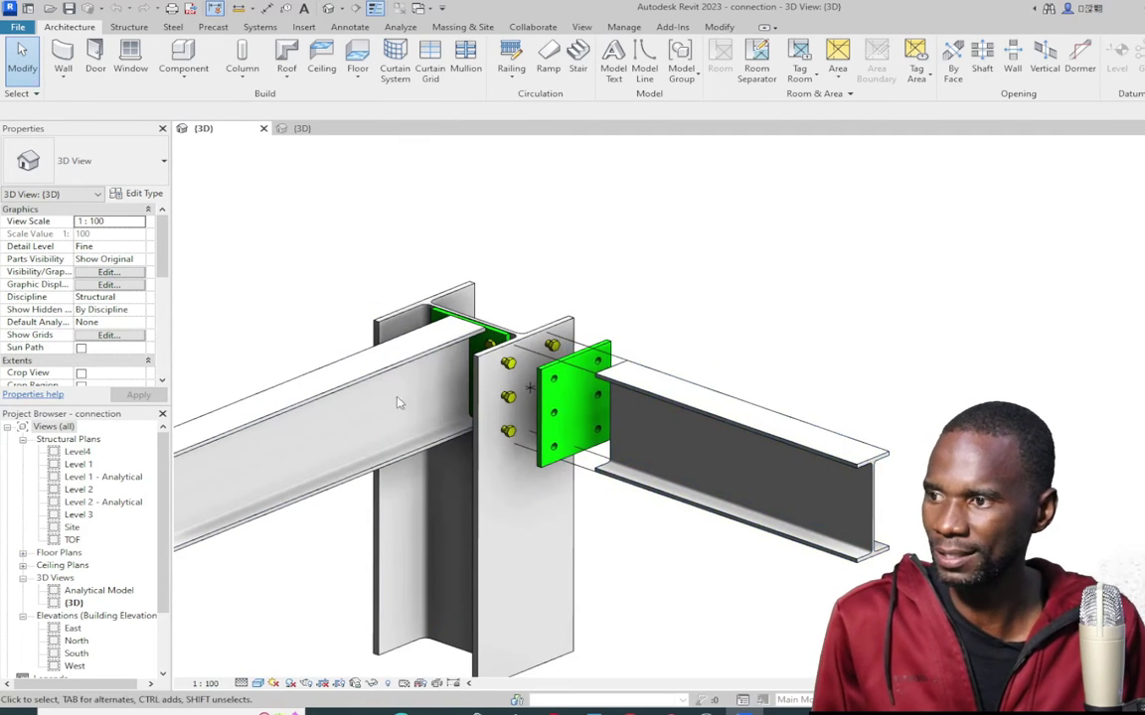
{"action": "middle_click_drag", "start_coordinate": [556, 358], "coordinate": [328, 337], "text": "shift"}
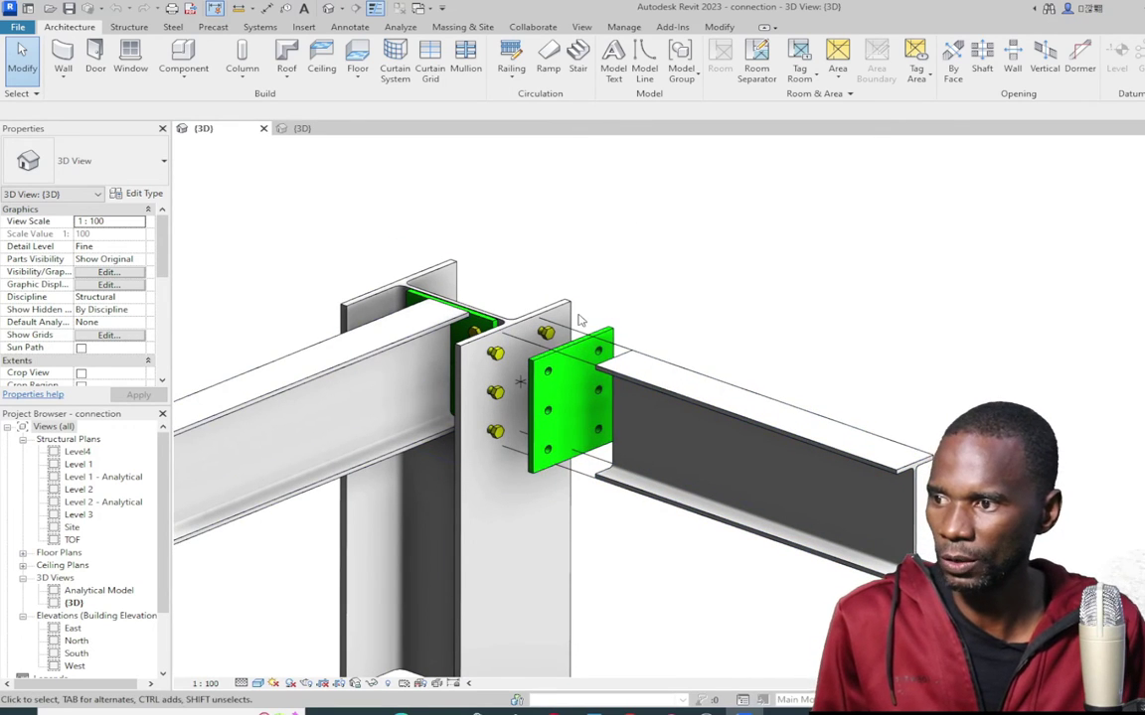
In the steel model tutorial view, override the flange end plate's surface foreground pattern by element with a solid fill
{"action": "left_click", "coordinate": [303, 128]}
{"action": "scroll", "coordinate": [470, 320], "scroll_direction": "up", "scroll_amount": 2}
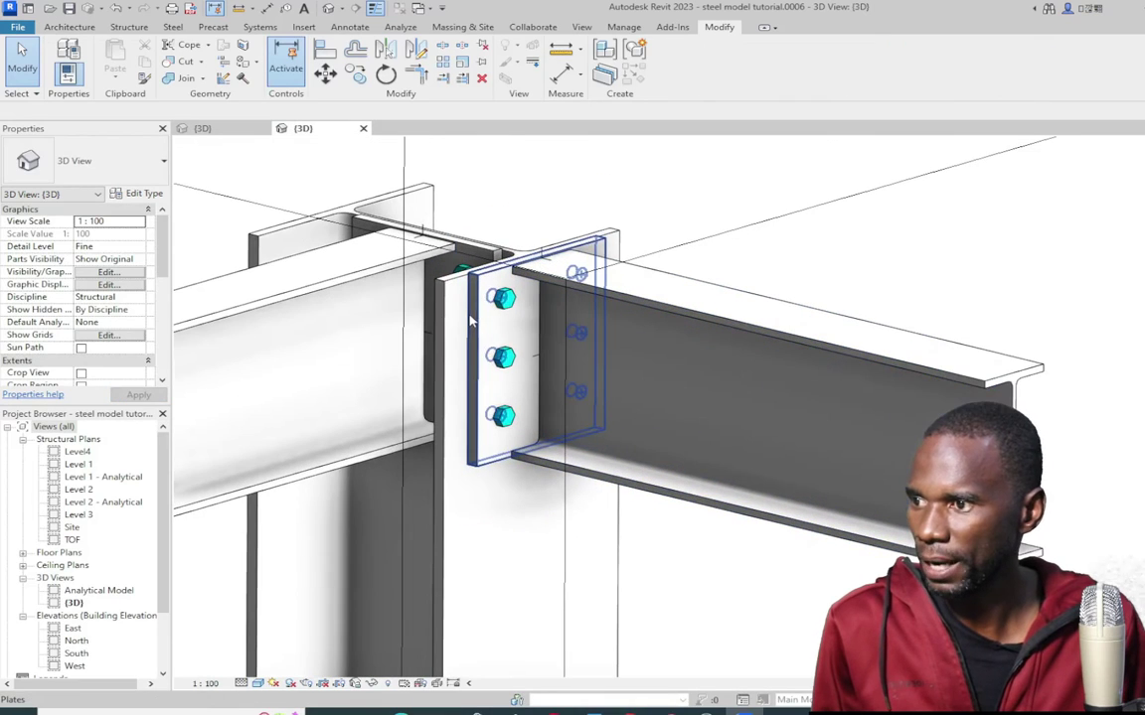
{"action": "left_click", "coordinate": [482, 325]}
{"action": "right_click", "coordinate": [483, 327]}
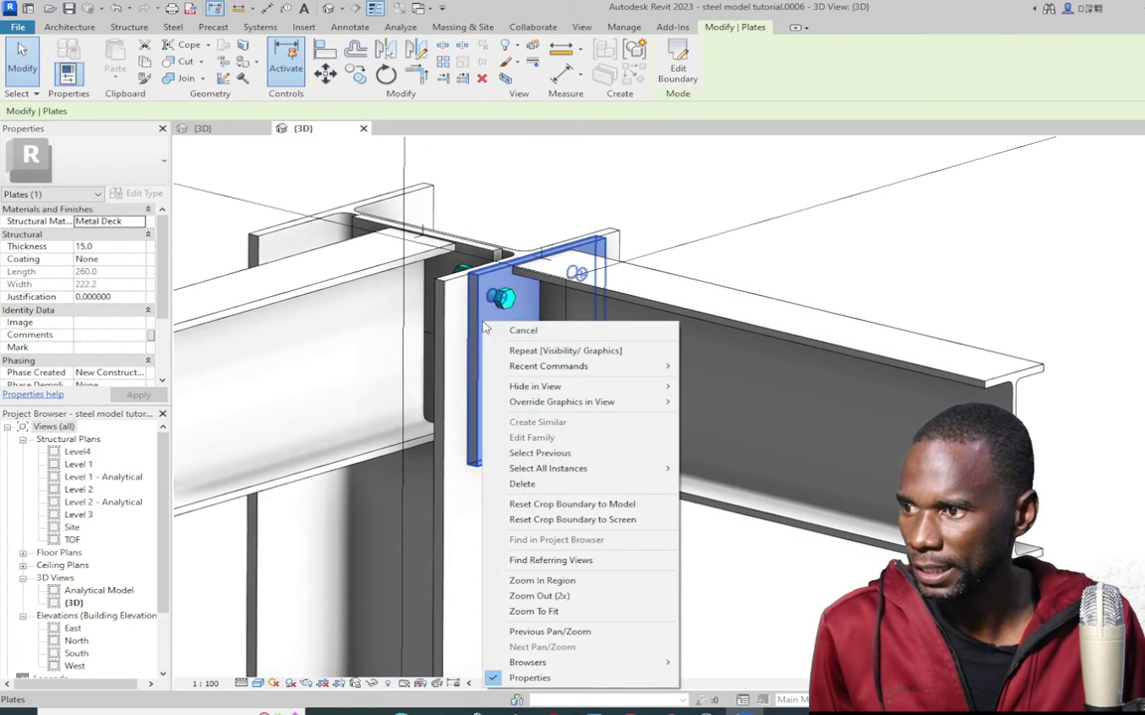
{"action": "mouse_move", "coordinate": [636, 402]}
{"action": "left_click", "coordinate": [721, 402]}
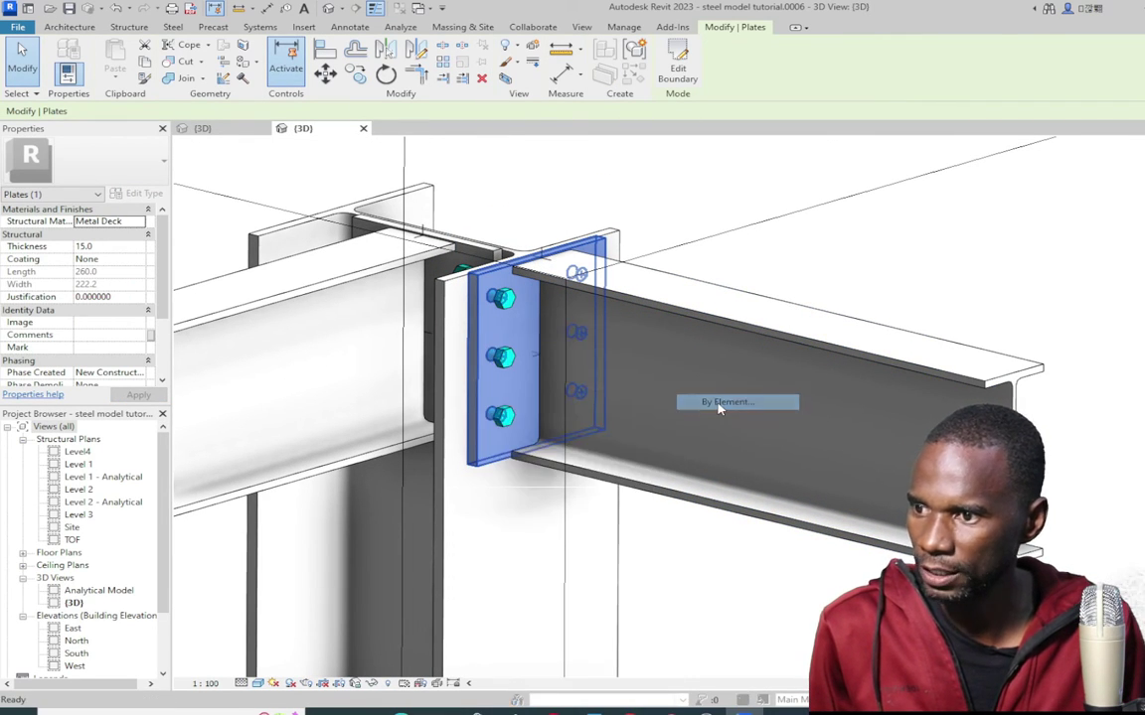
{"action": "left_click", "coordinate": [474, 311]}
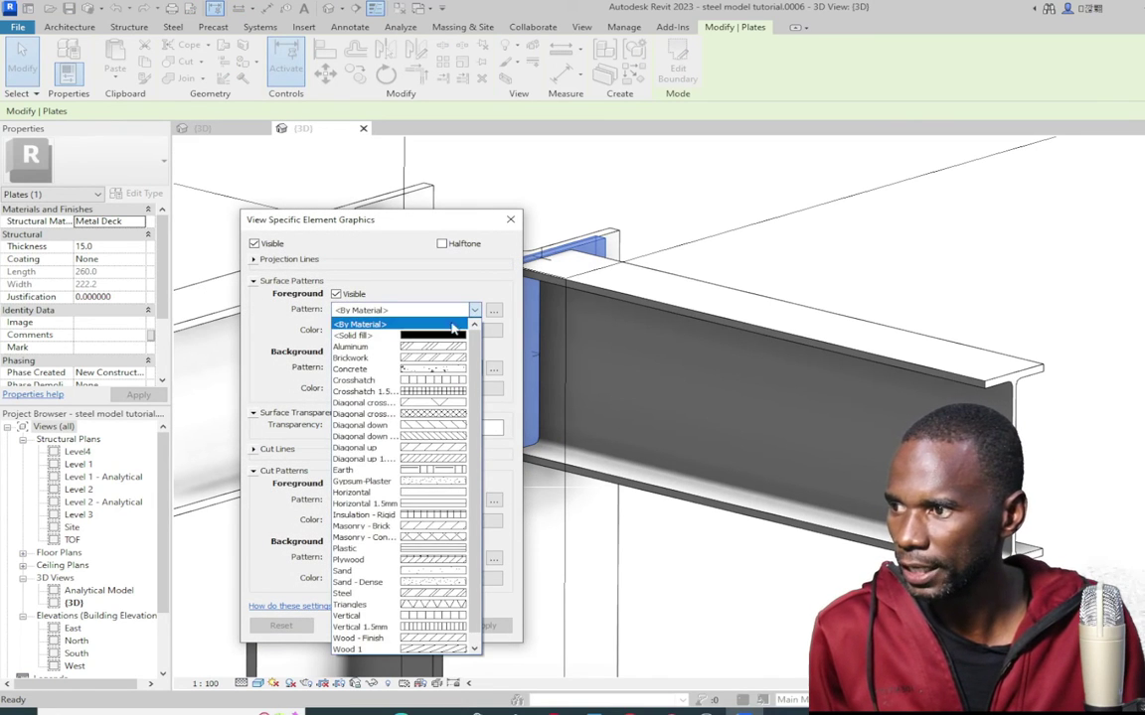
{"action": "left_click", "coordinate": [423, 331]}
Set the flange end plate's surface foreground colour to magenta, apply the element override and deselect the plate
{"action": "left_click", "coordinate": [343, 332]}
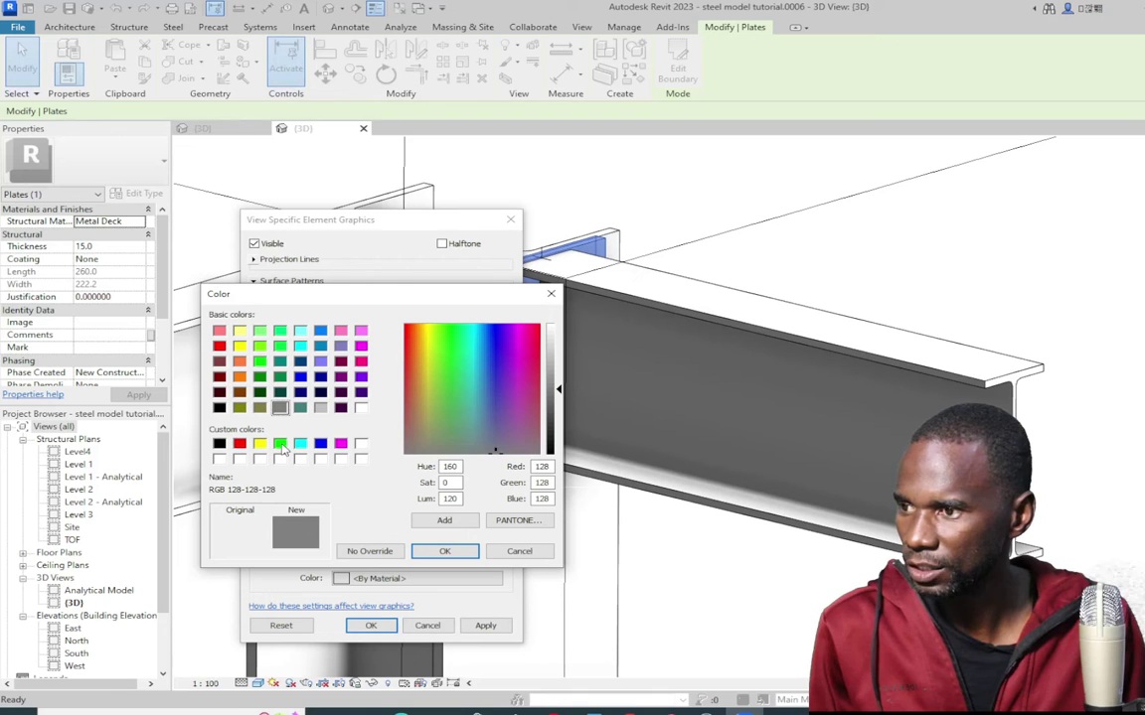
{"action": "left_click_drag", "start_coordinate": [481, 296], "coordinate": [573, 242]}
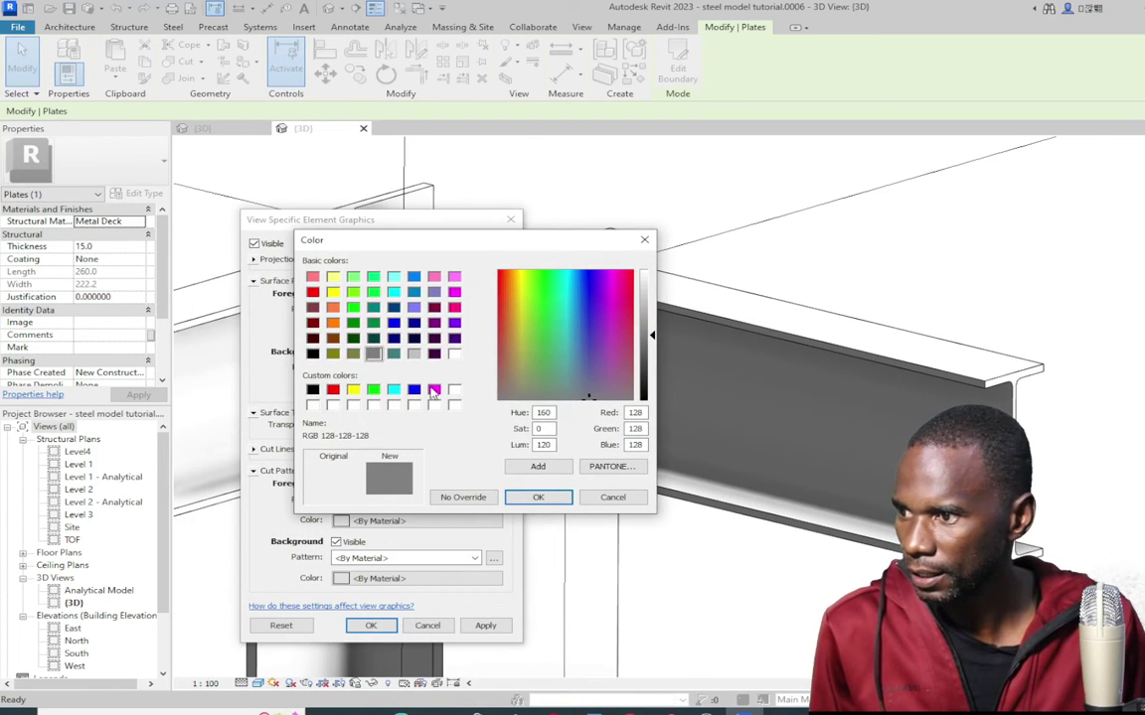
{"action": "left_click", "coordinate": [435, 390]}
{"action": "left_click", "coordinate": [537, 497]}
{"action": "left_click", "coordinate": [484, 626]}
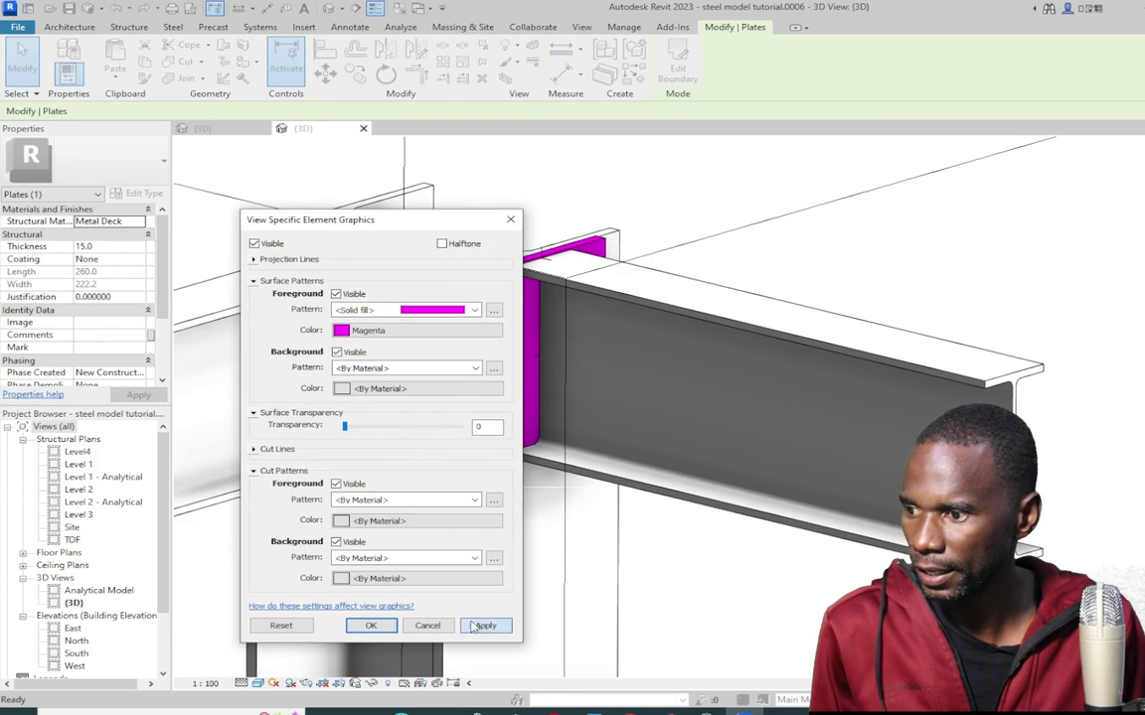
{"action": "left_click", "coordinate": [370, 629]}
{"action": "left_click", "coordinate": [844, 213]}
{"action": "scroll", "coordinate": [498, 286], "scroll_direction": "down", "scroll_amount": 3}
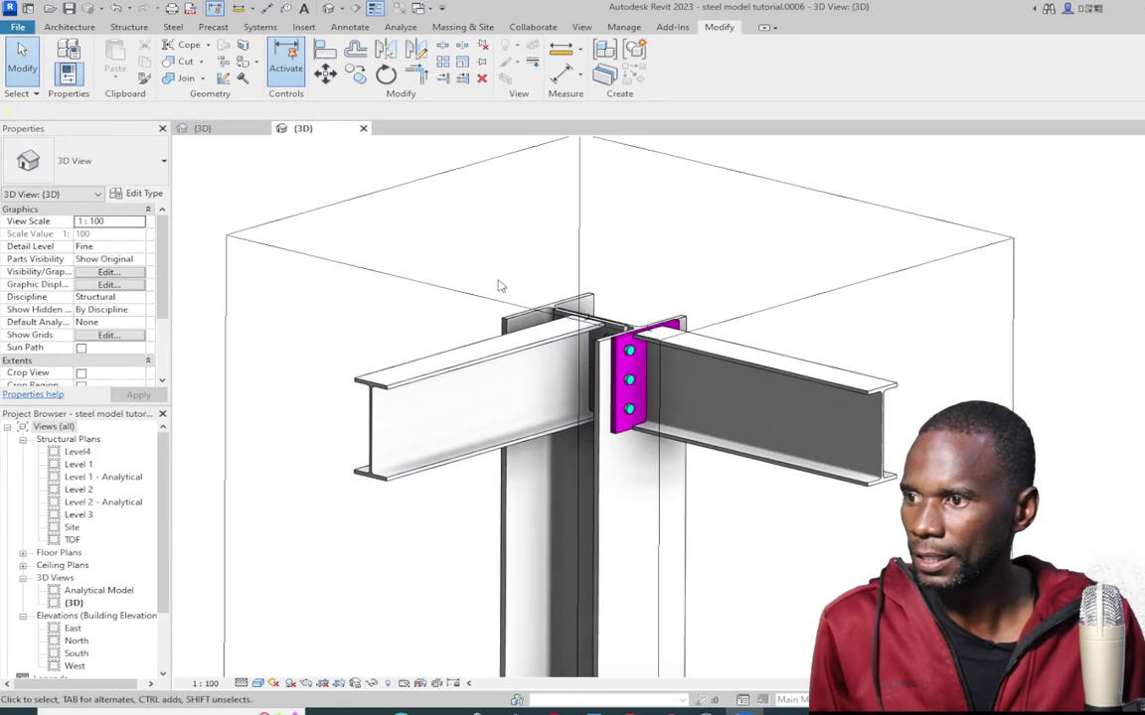
Examine the coloured flange connection from several angles and compare it with the exploded reference in the connection model
{"action": "left_click", "coordinate": [394, 285]}
{"action": "left_click", "coordinate": [646, 288]}
{"action": "middle_click_drag", "start_coordinate": [628, 251], "coordinate": [366, 263], "text": "shift"}
{"action": "scroll", "coordinate": [437, 417], "scroll_direction": "up", "scroll_amount": 2}
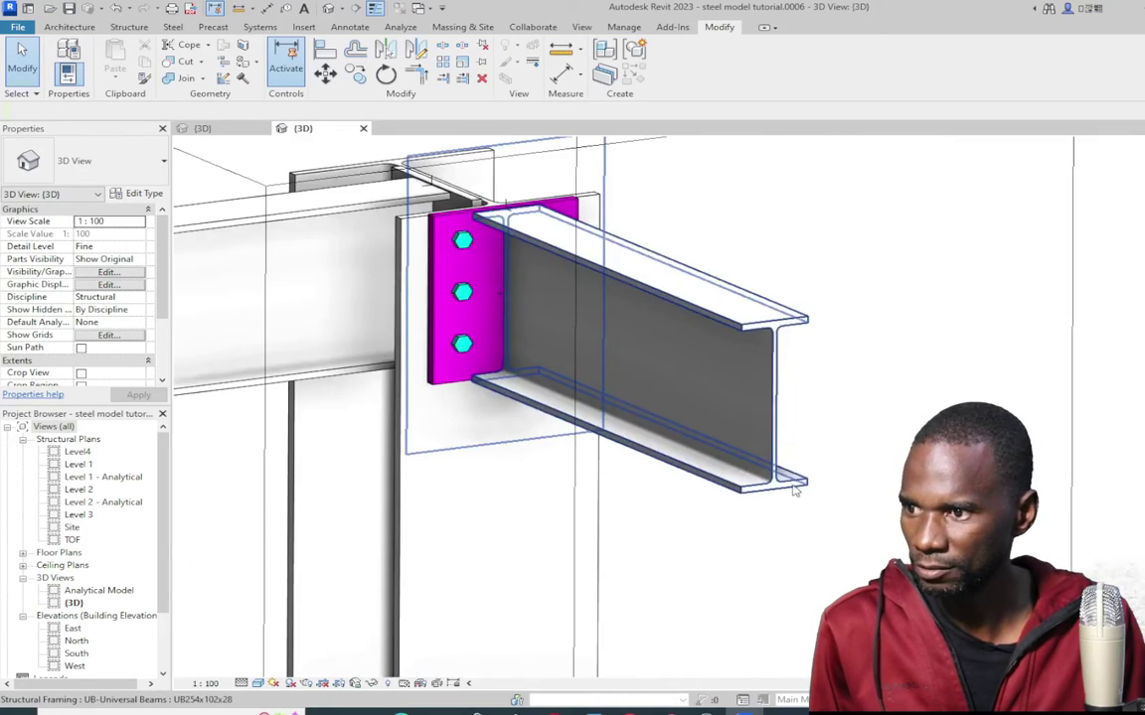
{"action": "middle_click_drag", "start_coordinate": [508, 584], "coordinate": [327, 328], "text": "shift"}
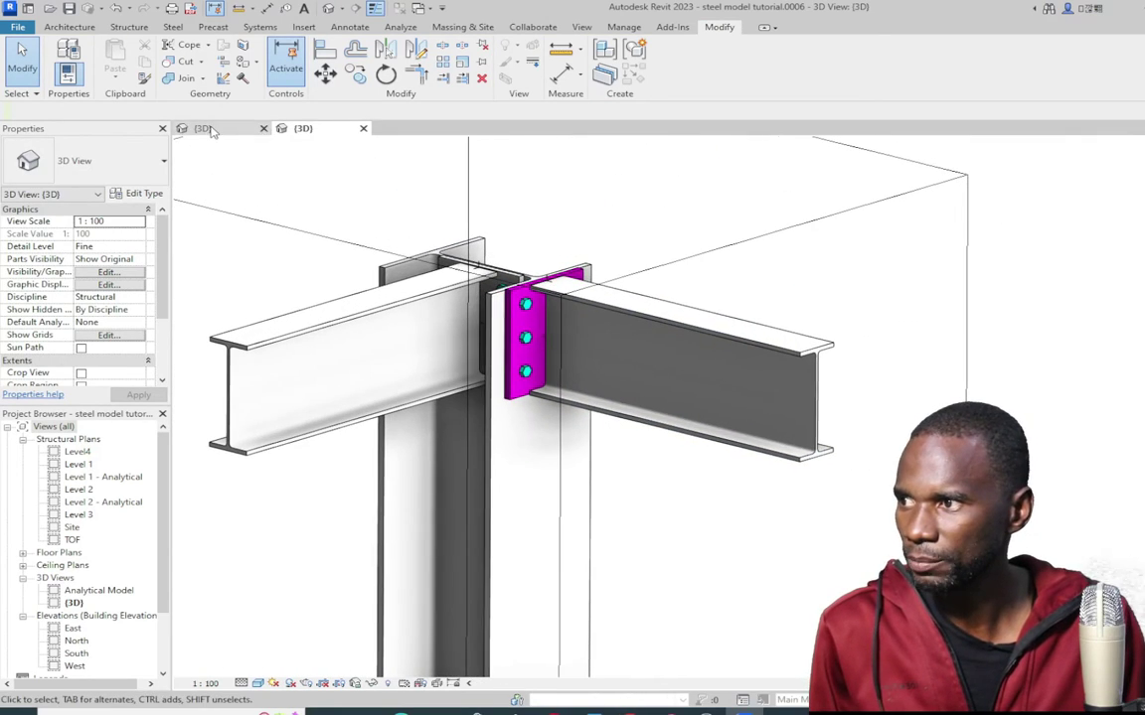
{"action": "left_click", "coordinate": [211, 133]}
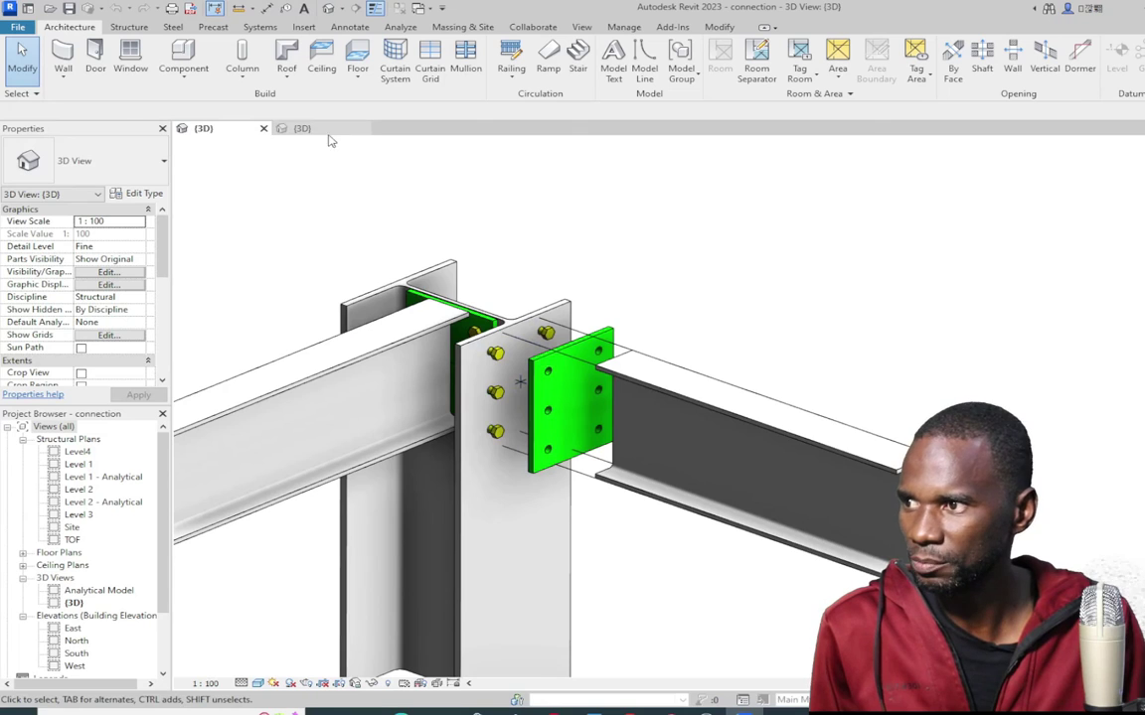
{"action": "left_click", "coordinate": [322, 130]}
{"action": "scroll", "coordinate": [636, 209], "scroll_direction": "up", "scroll_amount": 4}
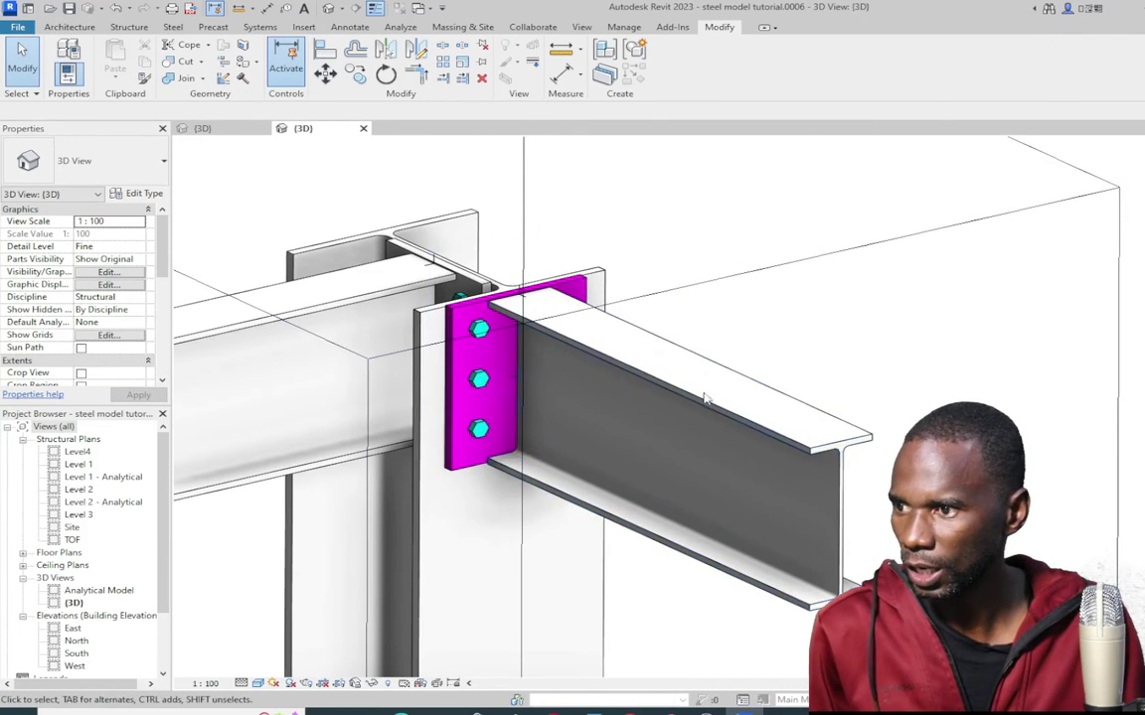
Create a displacement set from the beam at the column flange and move it lengthwise away from the magenta end plate
{"action": "left_click", "coordinate": [560, 345]}
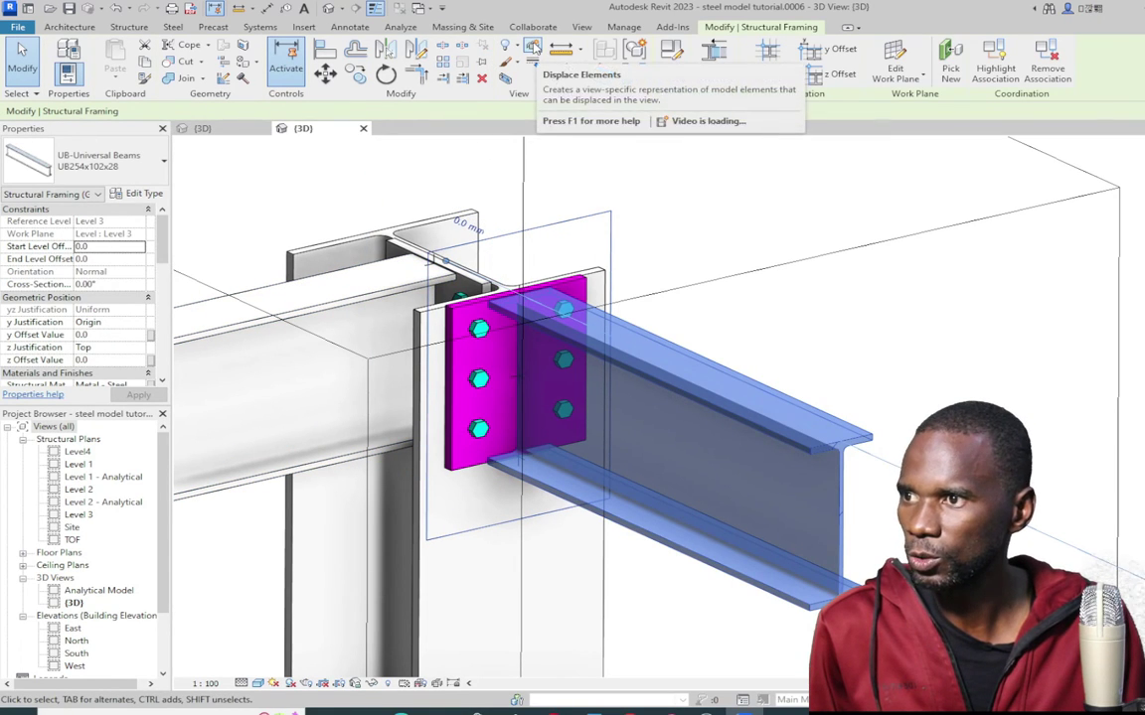
{"action": "left_click", "coordinate": [532, 49]}
{"action": "scroll", "coordinate": [642, 391], "scroll_direction": "down", "scroll_amount": 5}
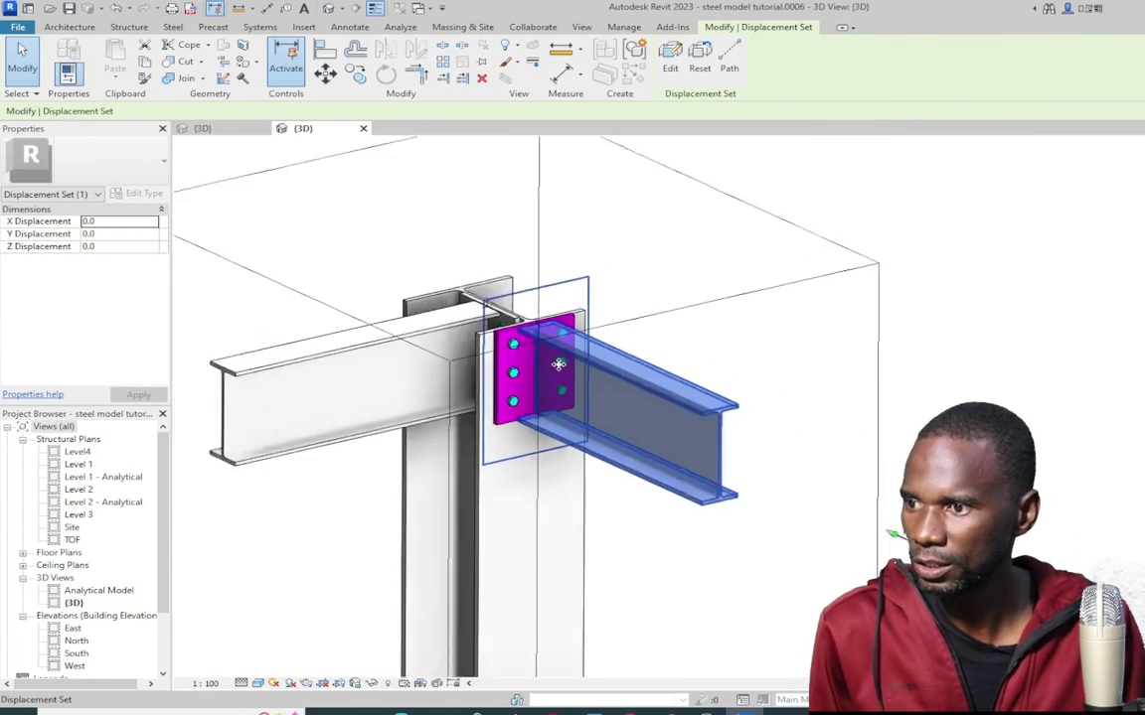
{"action": "left_click_drag", "start_coordinate": [713, 440], "coordinate": [795, 265]}
{"action": "key", "text": "Escape"}
{"action": "scroll", "coordinate": [547, 352], "scroll_direction": "up", "scroll_amount": 3}
{"action": "scroll", "coordinate": [548, 353], "scroll_direction": "up", "scroll_amount": 3}
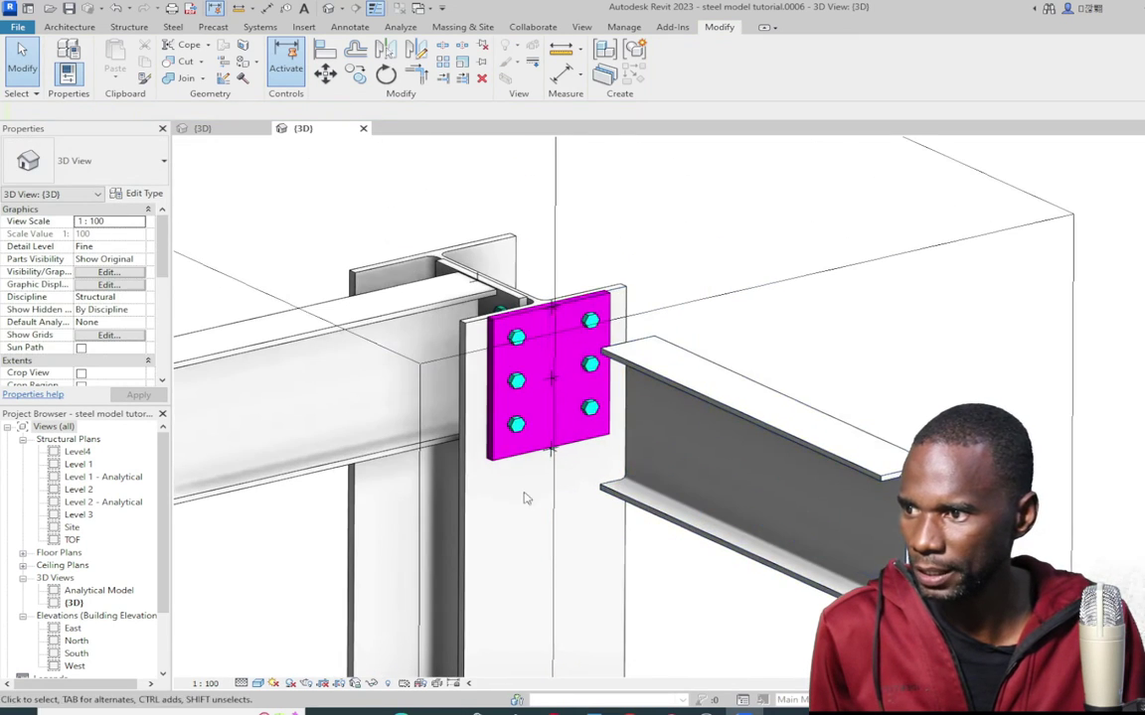
Create a displacement set from the magenta end plate and move it away from the column flange to a Y displacement of about -468
{"action": "left_click", "coordinate": [548, 358]}
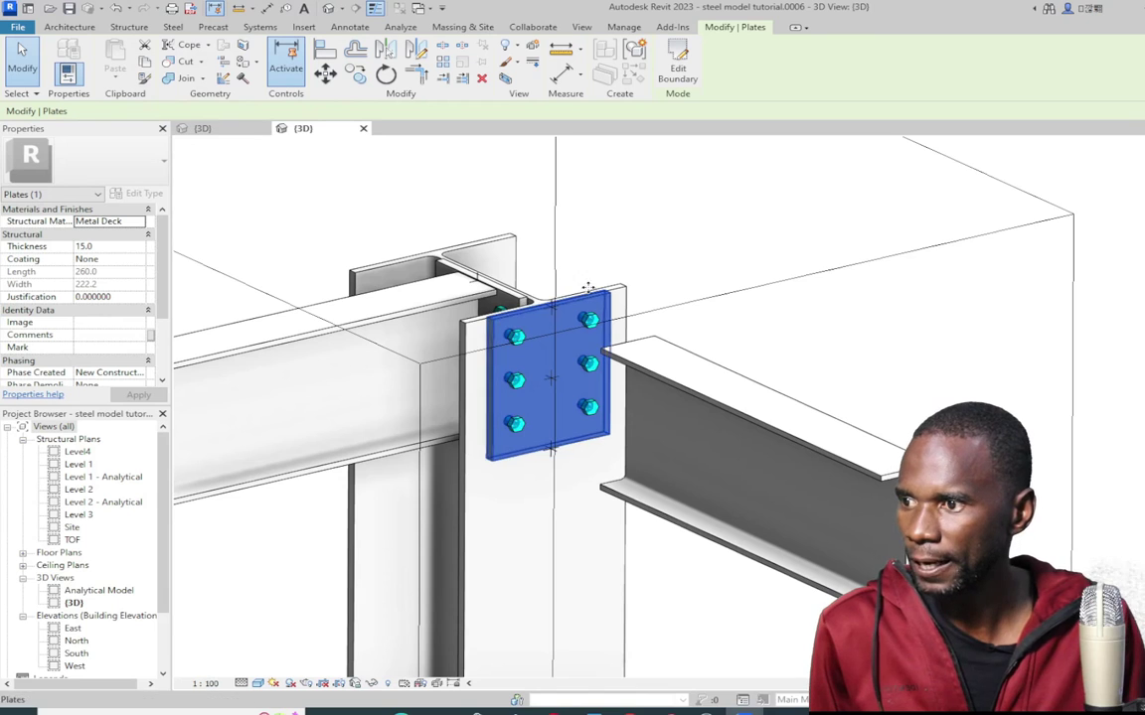
{"action": "left_click", "coordinate": [532, 48]}
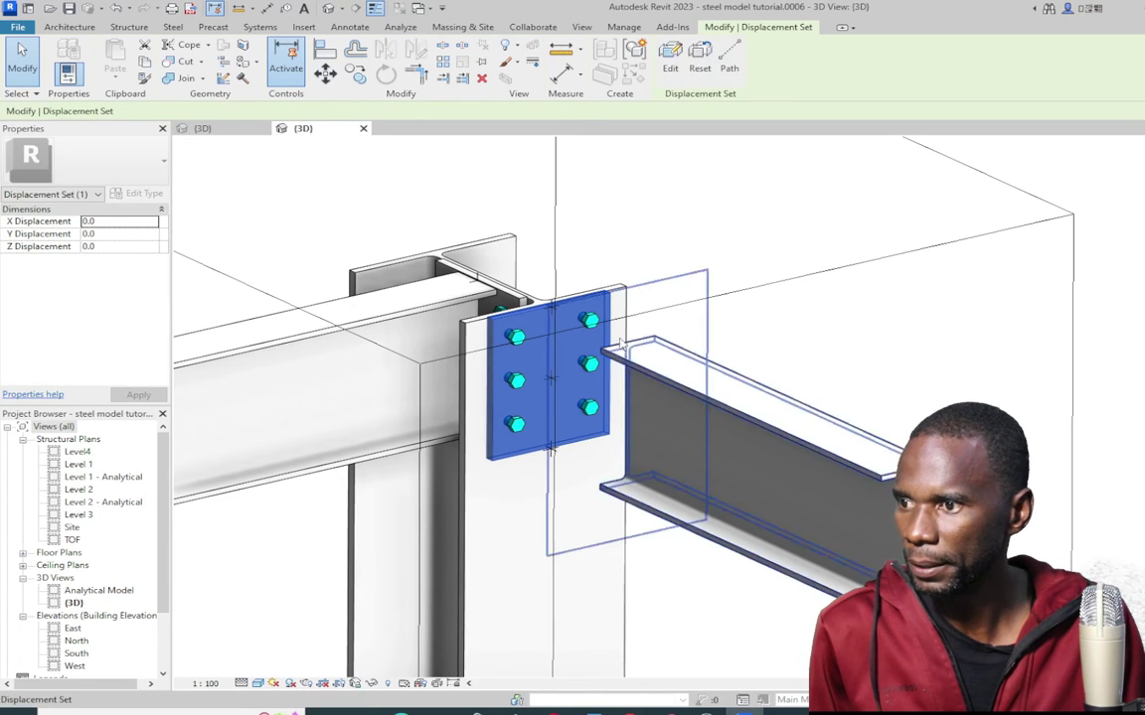
{"action": "scroll", "coordinate": [582, 473], "scroll_direction": "down", "scroll_amount": 10}
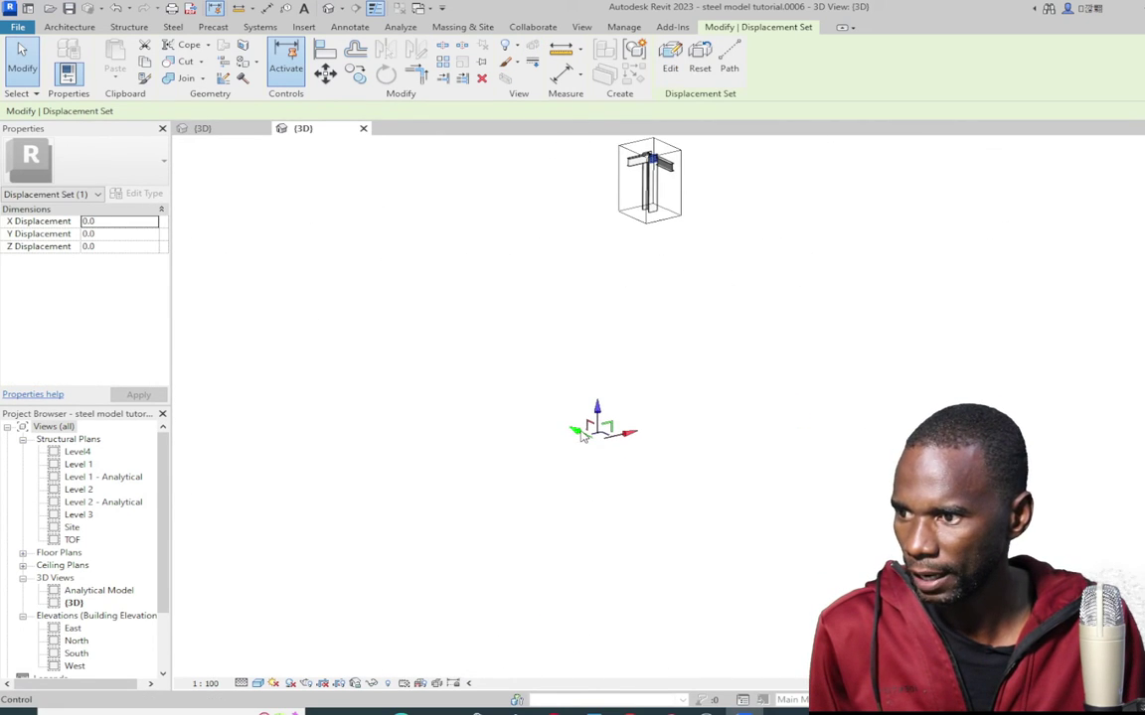
{"action": "left_click_drag", "start_coordinate": [525, 396], "coordinate": [556, 393]}
{"action": "scroll", "coordinate": [626, 278], "scroll_direction": "up", "scroll_amount": 5}
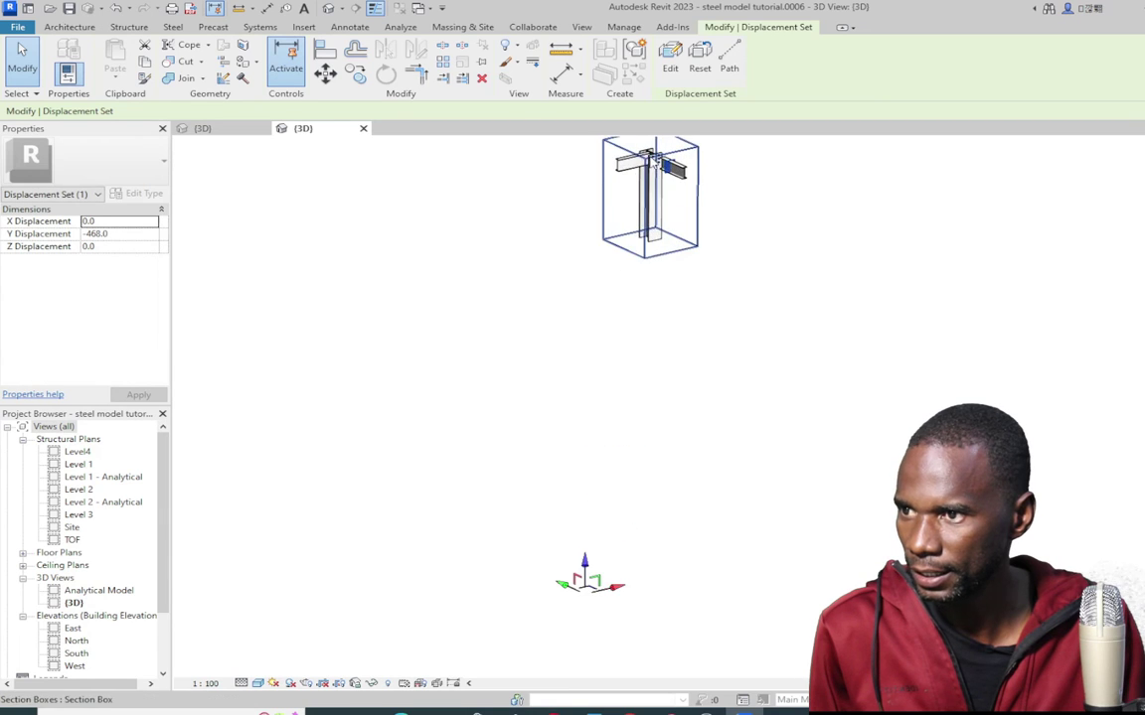
Move the end plate's displacement set back toward the column flange to a Y displacement of about -235
{"action": "scroll", "coordinate": [675, 238], "scroll_direction": "down", "scroll_amount": 2}
{"action": "scroll", "coordinate": [661, 199], "scroll_direction": "down", "scroll_amount": 3}
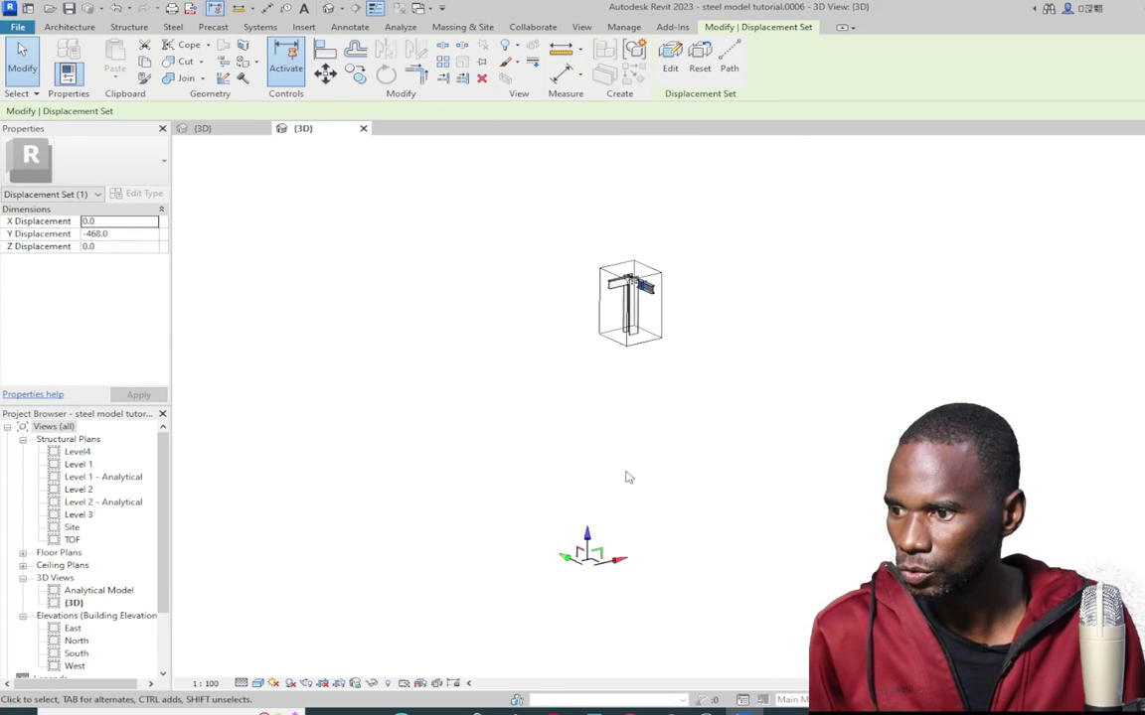
{"action": "left_click_drag", "start_coordinate": [571, 564], "coordinate": [605, 531]}
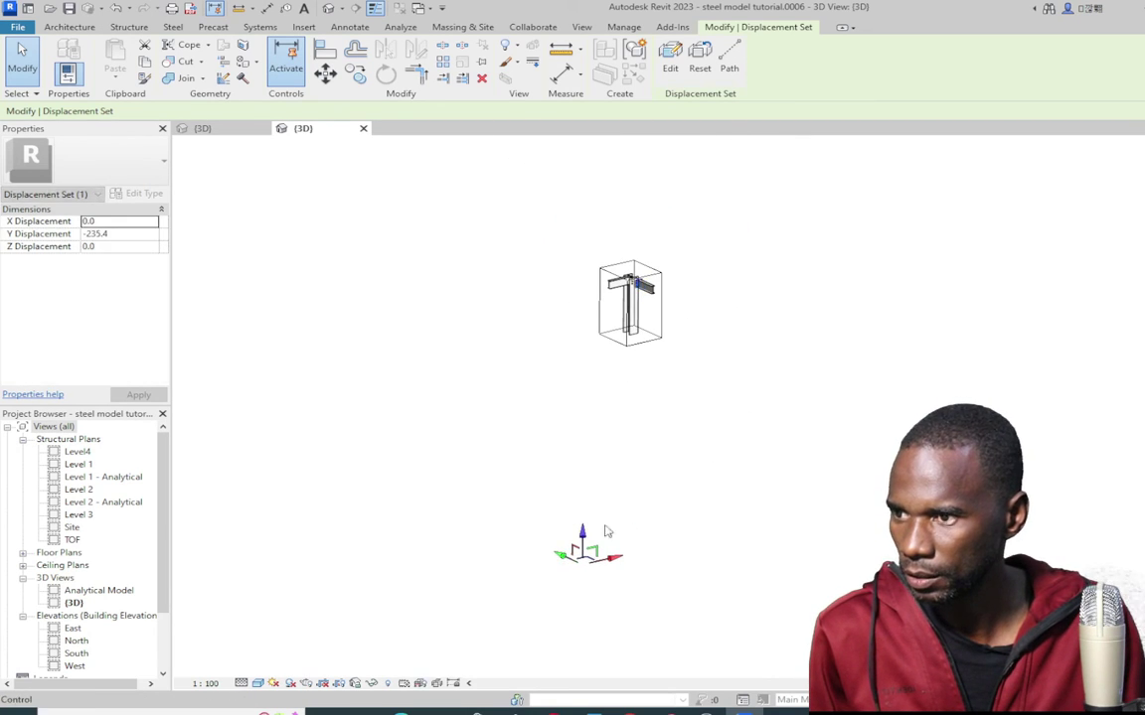
{"action": "scroll", "coordinate": [628, 279], "scroll_direction": "up", "scroll_amount": 5}
{"action": "scroll", "coordinate": [626, 266], "scroll_direction": "up", "scroll_amount": 3}
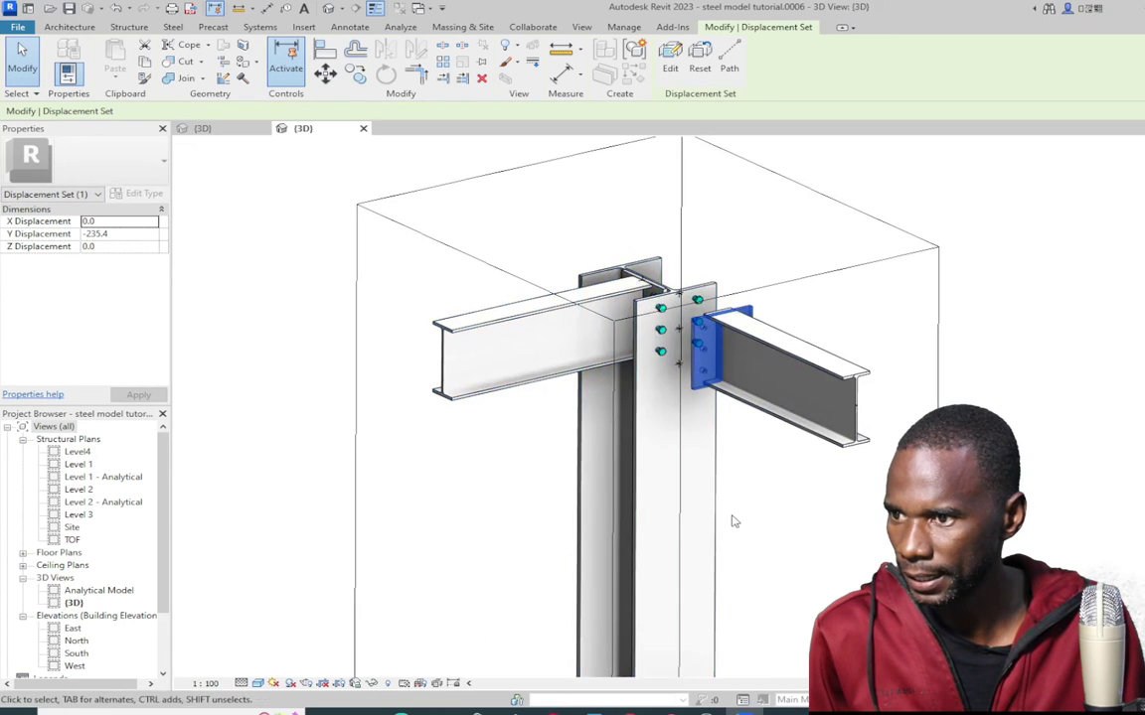
Bring the end plate closer to the column flange at a Y displacement of about -134 and deselect it
{"action": "scroll", "coordinate": [596, 557], "scroll_direction": "down", "scroll_amount": 5}
{"action": "scroll", "coordinate": [563, 572], "scroll_direction": "down", "scroll_amount": 3}
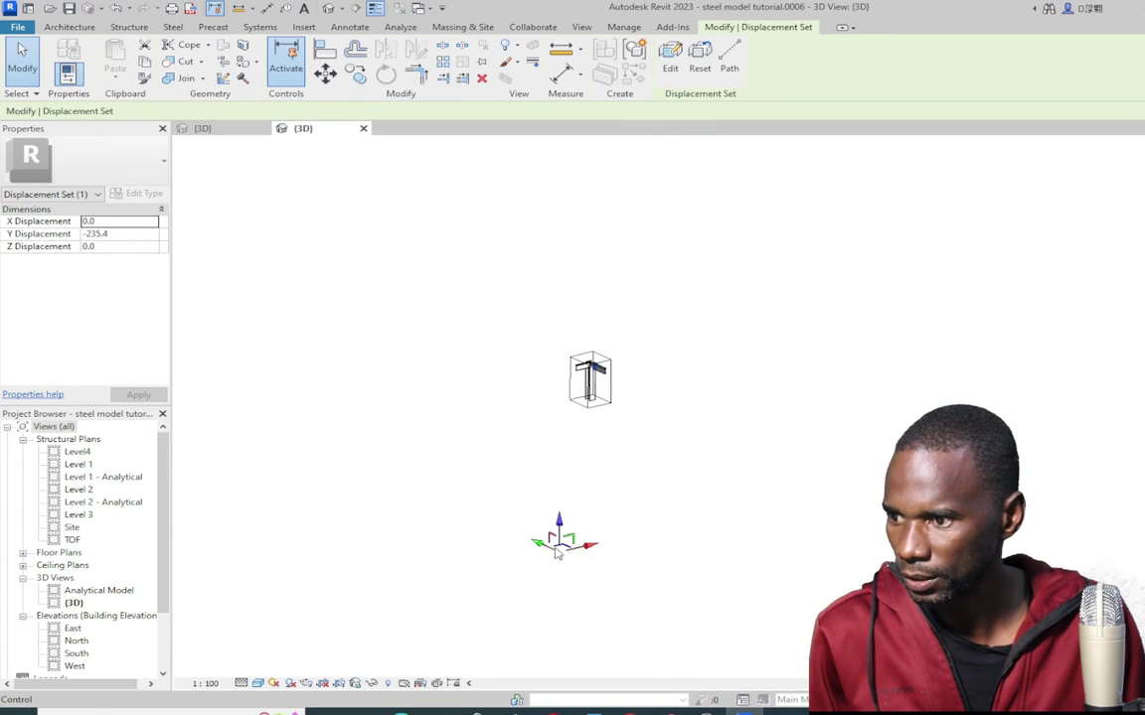
{"action": "left_click_drag", "start_coordinate": [539, 551], "coordinate": [548, 538]}
{"action": "scroll", "coordinate": [608, 481], "scroll_direction": "up", "scroll_amount": 6}
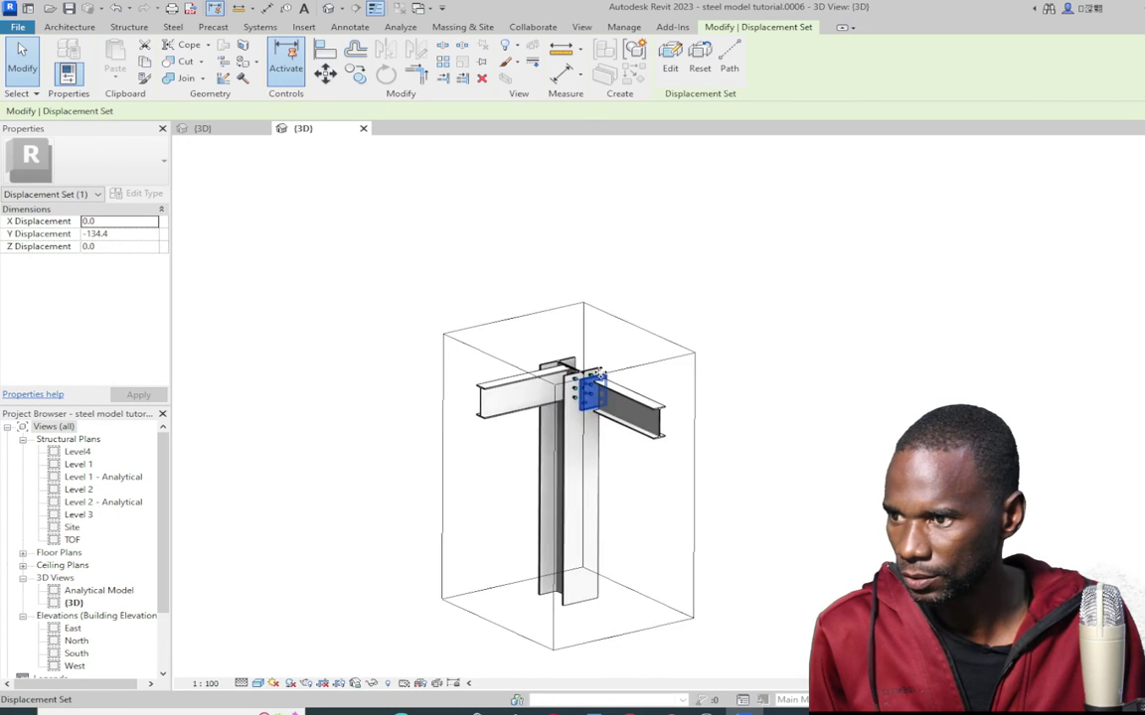
{"action": "key", "text": "Escape"}
{"action": "scroll", "coordinate": [735, 301], "scroll_direction": "down", "scroll_amount": 2}
{"action": "middle_click_drag", "start_coordinate": [735, 301], "coordinate": [694, 299], "text": "shift"}
{"action": "scroll", "coordinate": [675, 318], "scroll_direction": "up", "scroll_amount": 5}
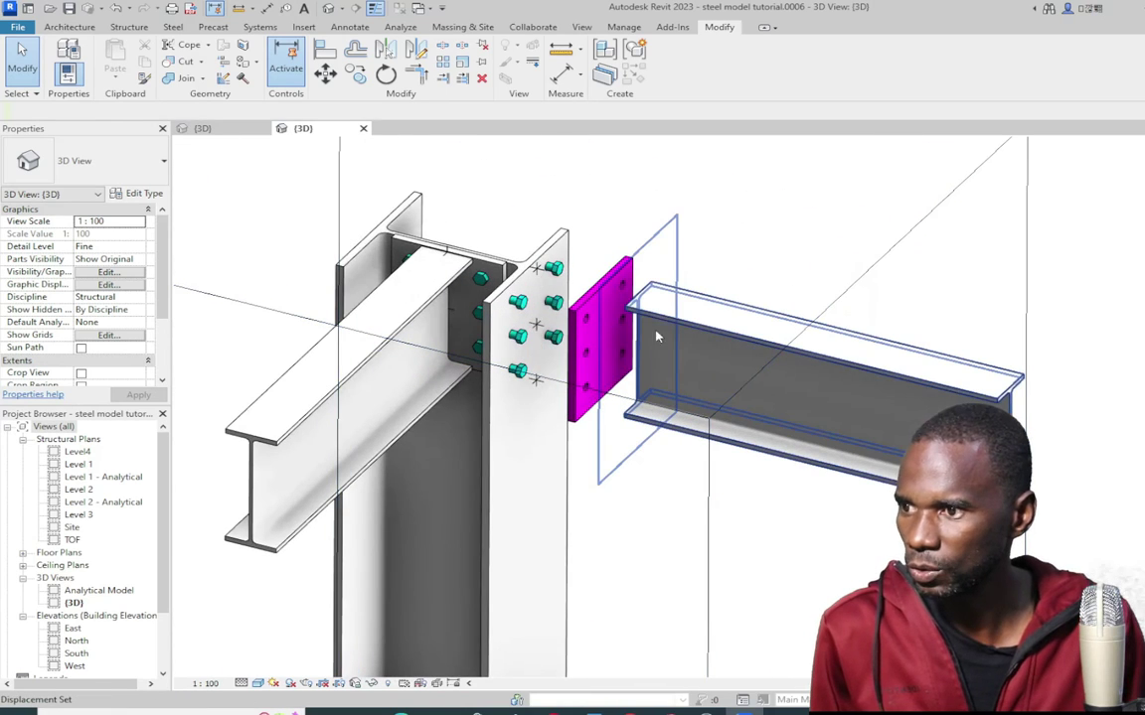
Add displacement path lines from the corners of the displaced beam's end back to the column flange
{"action": "left_click", "coordinate": [664, 316]}
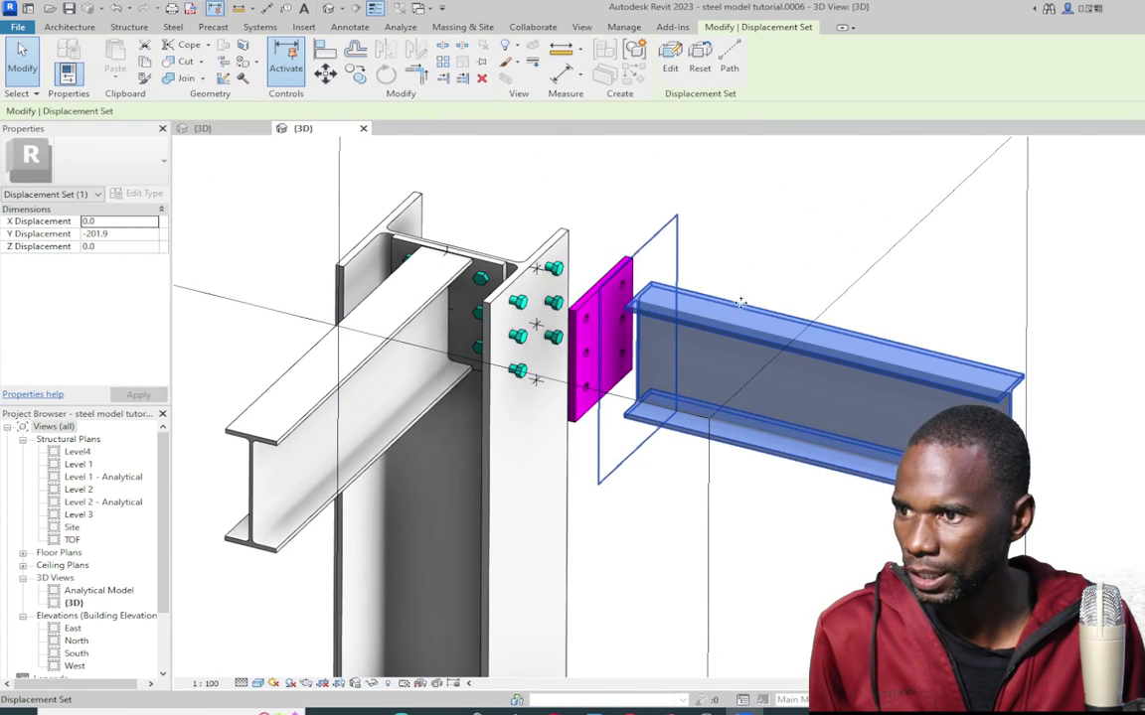
{"action": "left_click", "coordinate": [727, 62]}
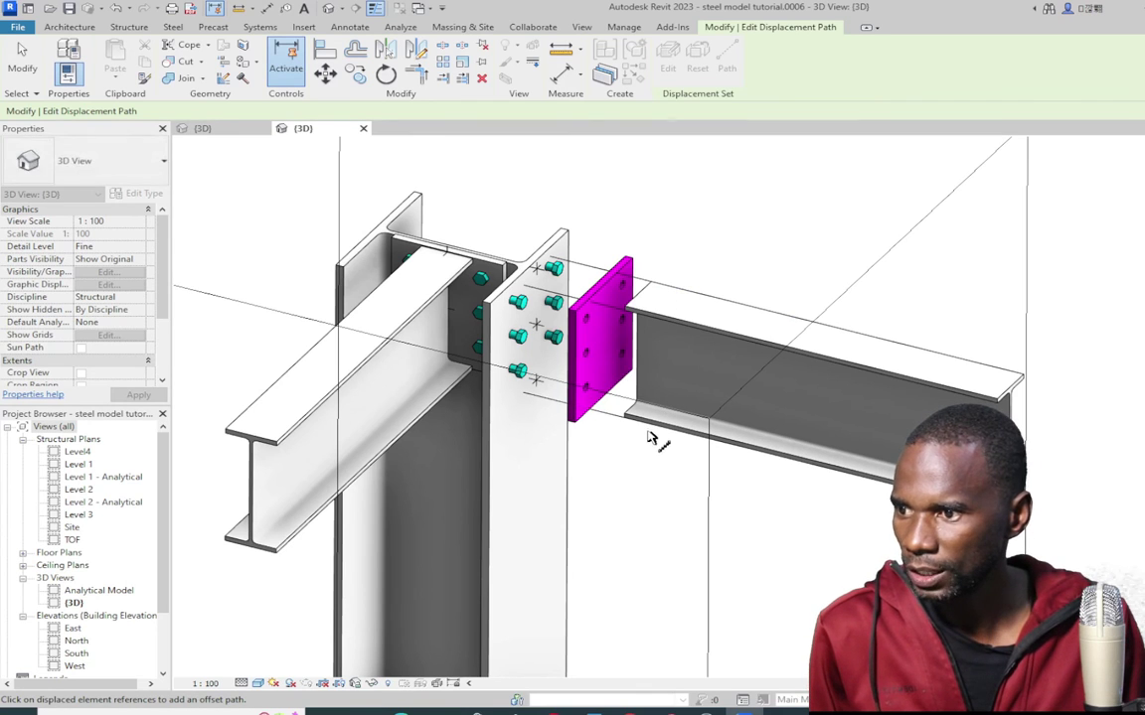
{"action": "scroll", "coordinate": [648, 409], "scroll_direction": "down", "scroll_amount": 4}
{"action": "middle_click_drag", "start_coordinate": [738, 288], "coordinate": [725, 166], "text": "shift"}
{"action": "scroll", "coordinate": [536, 303], "scroll_direction": "up", "scroll_amount": 5}
{"action": "scroll", "coordinate": [537, 303], "scroll_direction": "down", "scroll_amount": 5}
{"action": "middle_click_drag", "start_coordinate": [506, 235], "coordinate": [552, 298], "text": "shift"}
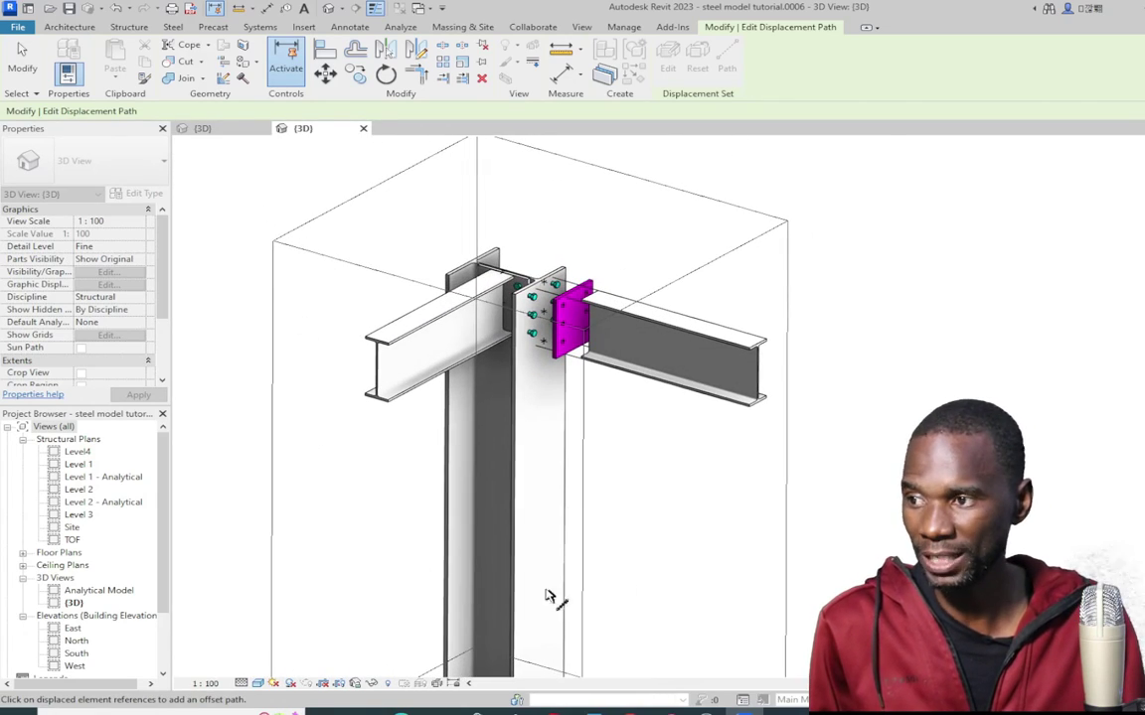
Examine the exploded flange connection and its path lines from several angles, and finish editing the displacement paths
{"action": "scroll", "coordinate": [530, 303], "scroll_direction": "up", "scroll_amount": 4}
{"action": "scroll", "coordinate": [501, 293], "scroll_direction": "down", "scroll_amount": 2}
{"action": "middle_click_drag", "start_coordinate": [571, 225], "coordinate": [522, 294], "text": "shift"}
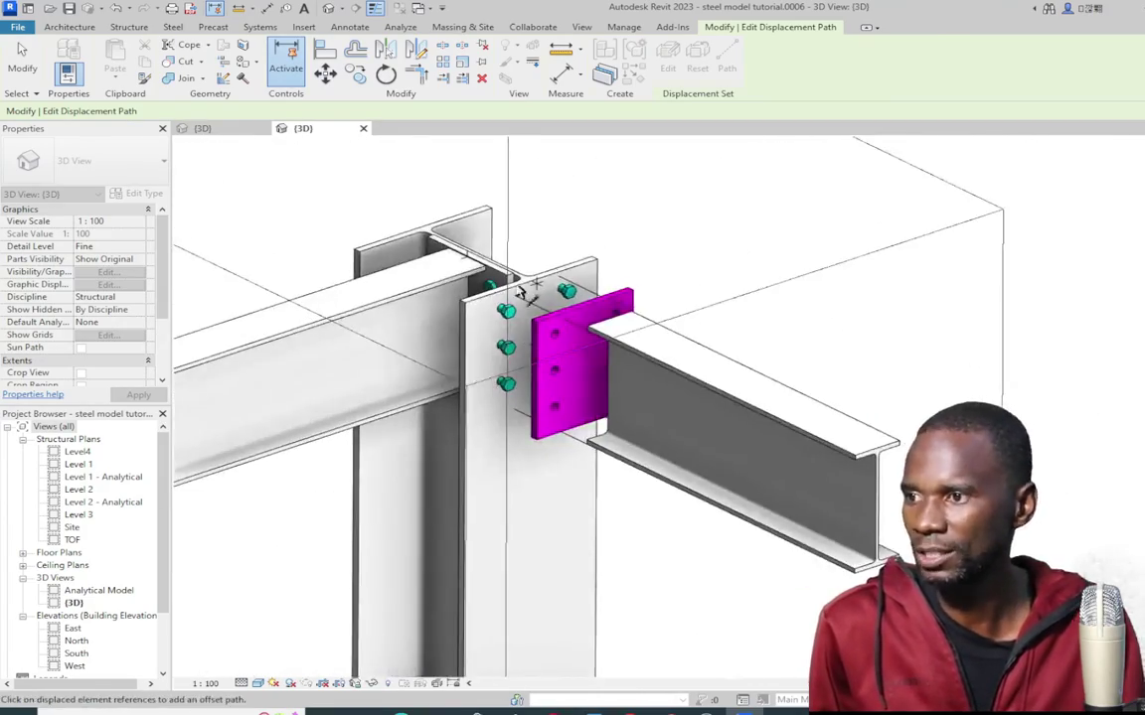
{"action": "scroll", "coordinate": [591, 231], "scroll_direction": "down", "scroll_amount": 3}
{"action": "middle_click_drag", "start_coordinate": [592, 242], "coordinate": [642, 214], "text": "shift"}
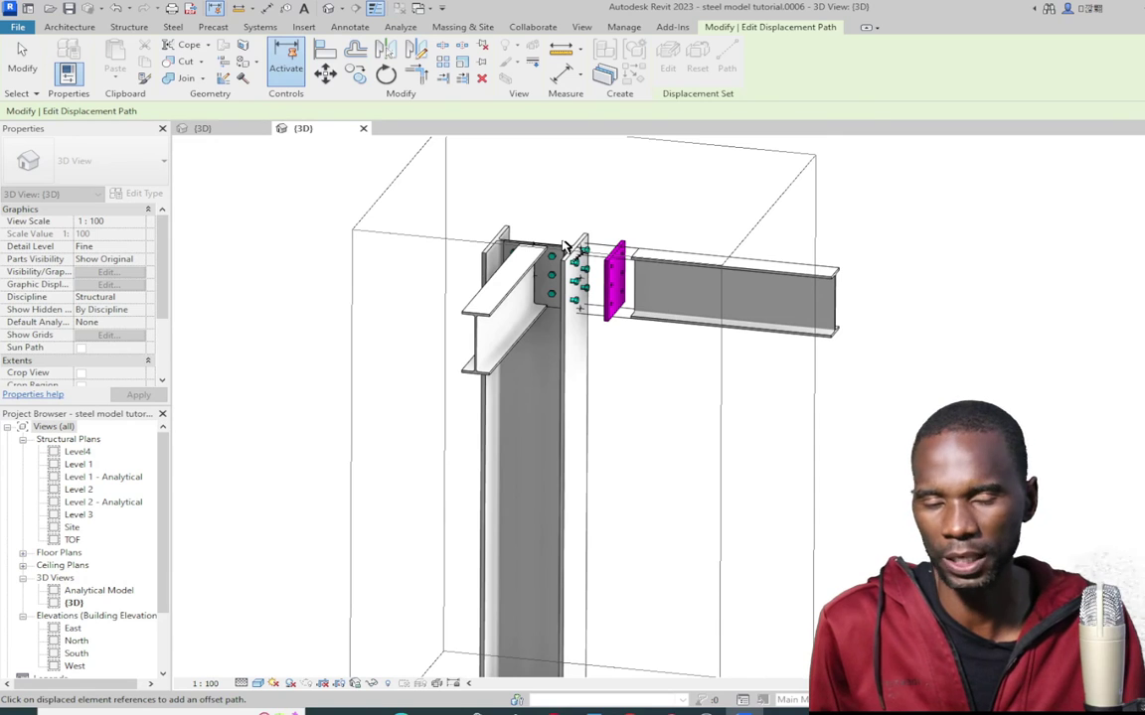
{"action": "scroll", "coordinate": [565, 295], "scroll_direction": "up", "scroll_amount": 2}
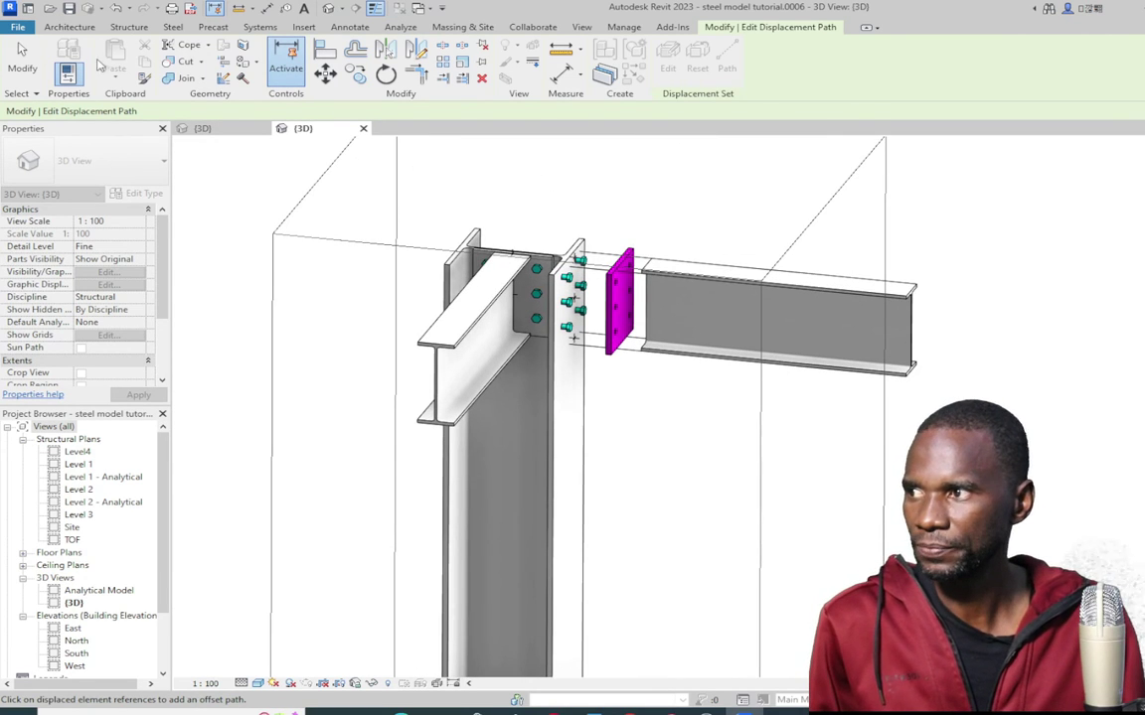
{"action": "left_click", "coordinate": [22, 58]}
{"action": "scroll", "coordinate": [636, 280], "scroll_direction": "up", "scroll_amount": 2}
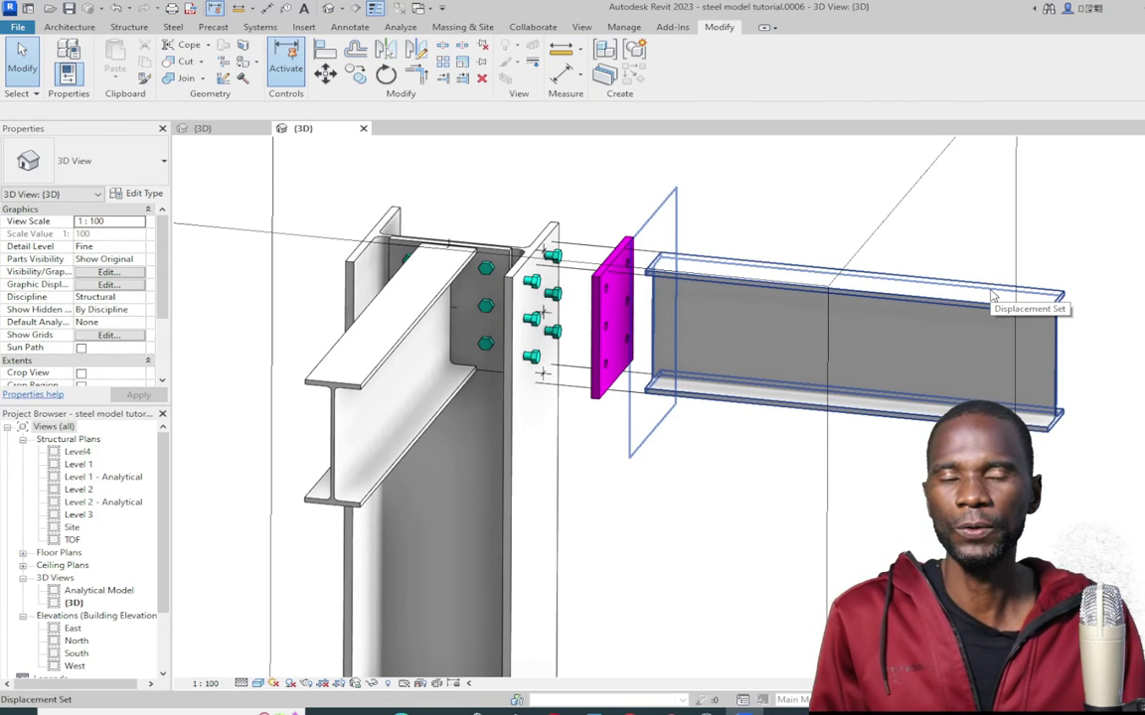